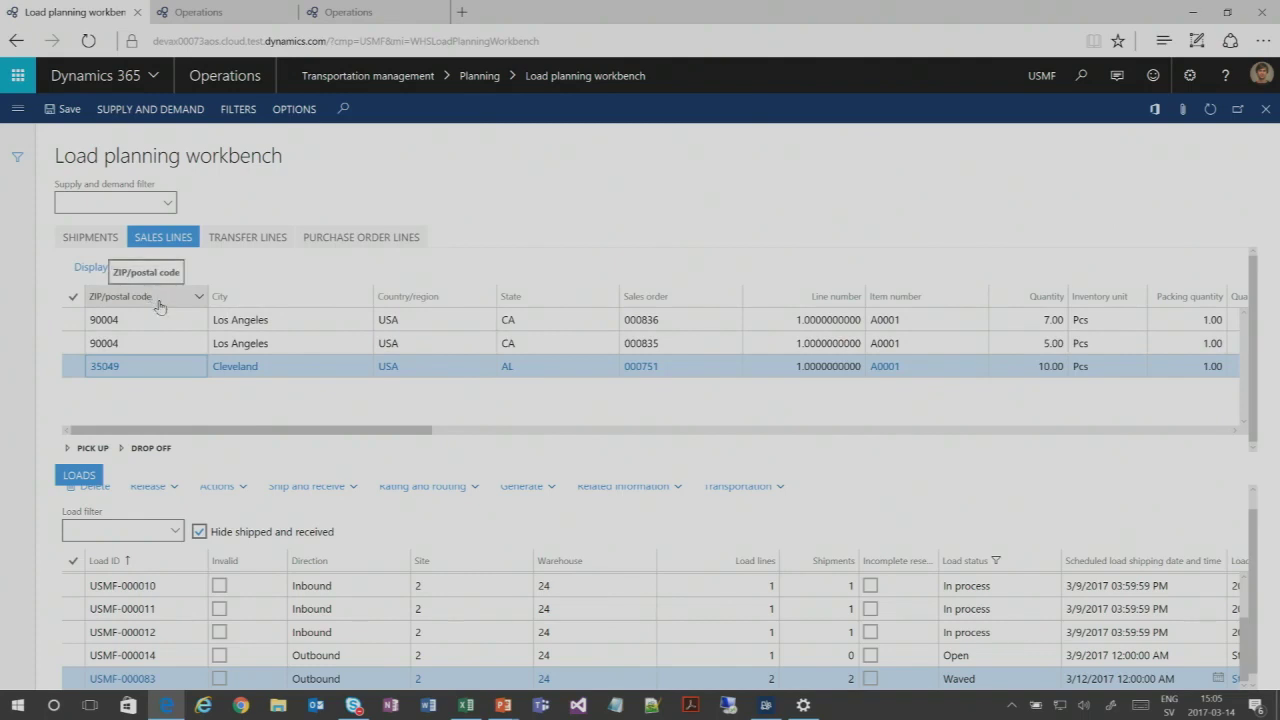
Select the Los Angeles sales line for order 000835 and look through the existing loads.
left_click(150, 325)
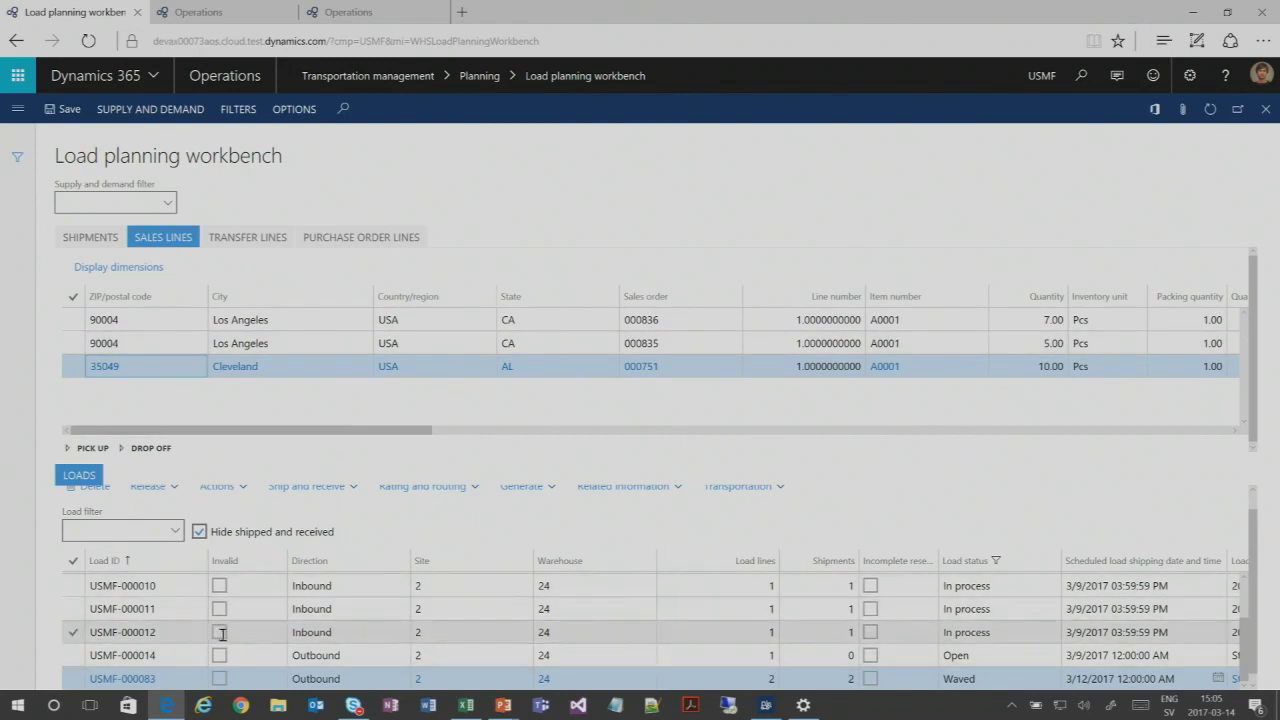
scroll(251, 657, "down", 1)
scroll(251, 625, "up", 1)
scroll(342, 651, "up", 3)
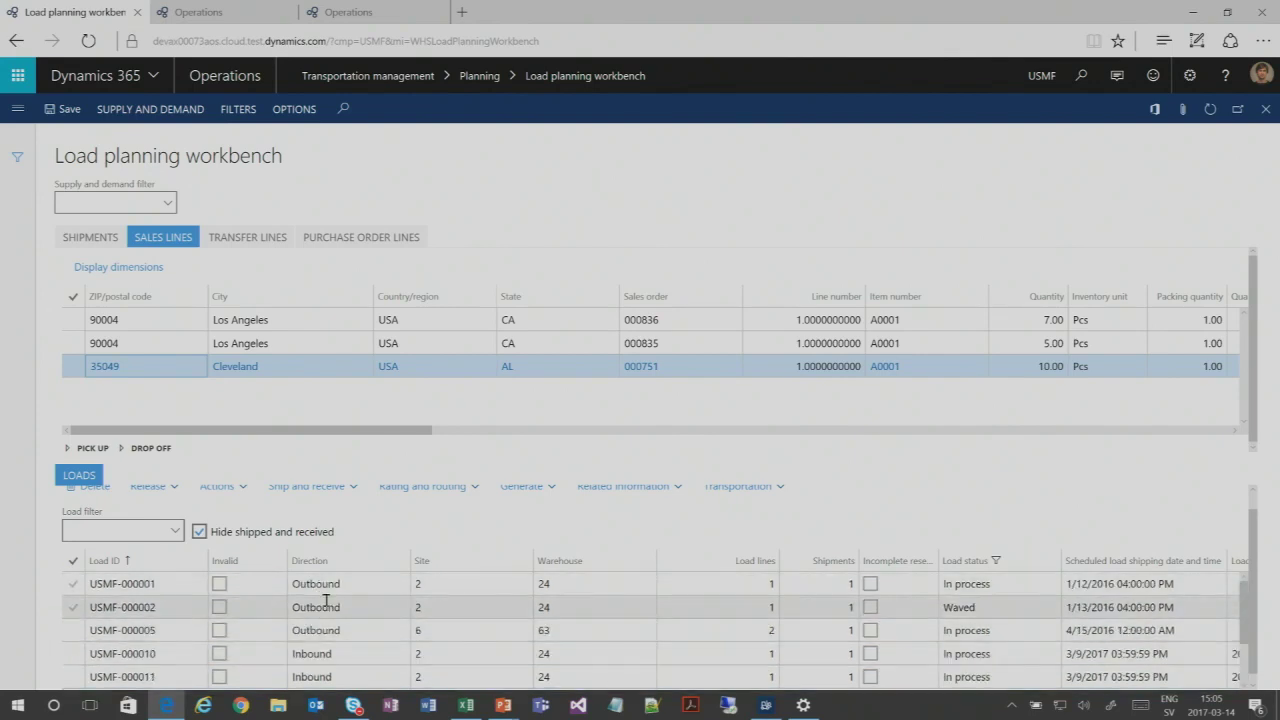
scroll(354, 617, "down", 3)
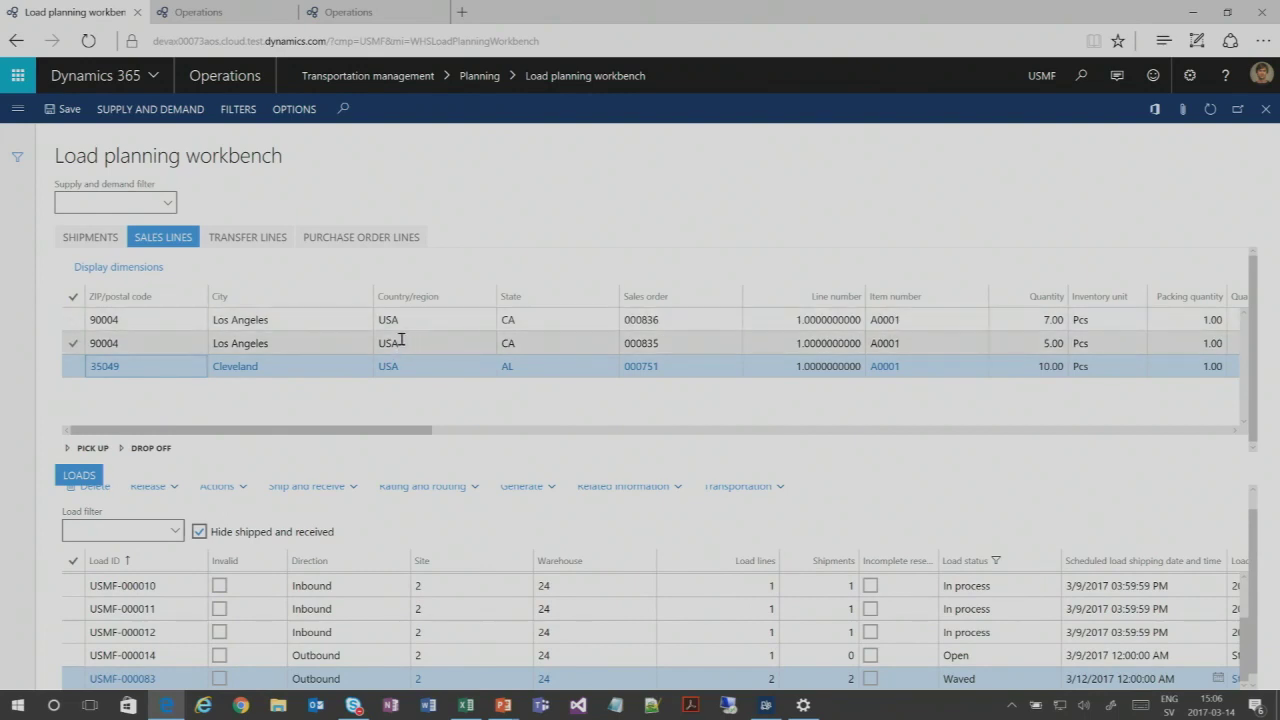
Select the 000835 and 000836 sales lines and show the Supply and demand actions.
left_click(80, 343)
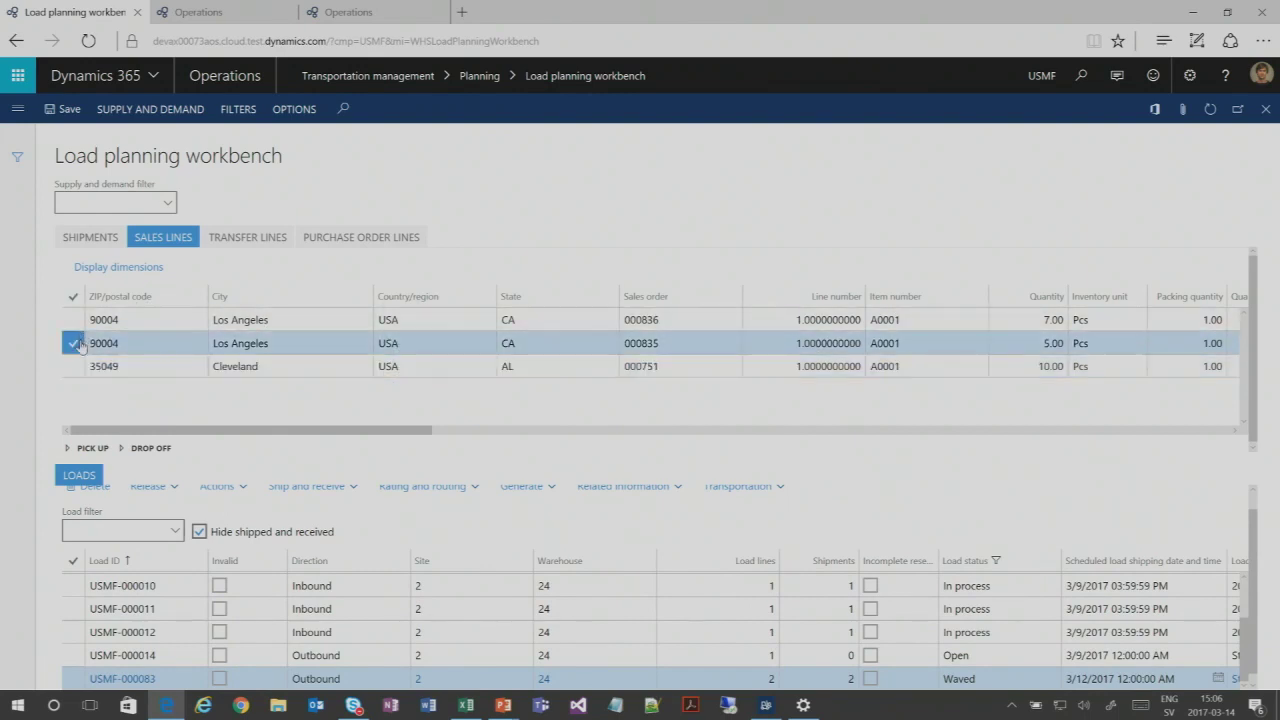
left_click(128, 109)
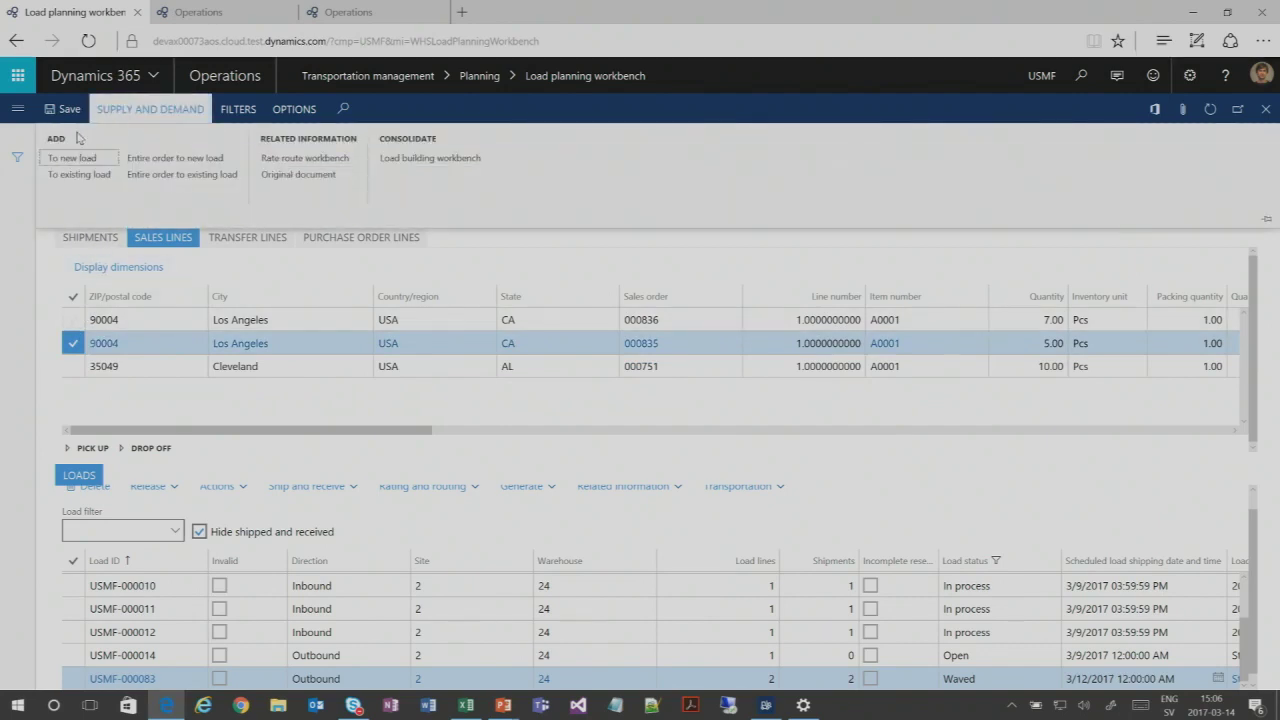
left_click(72, 322)
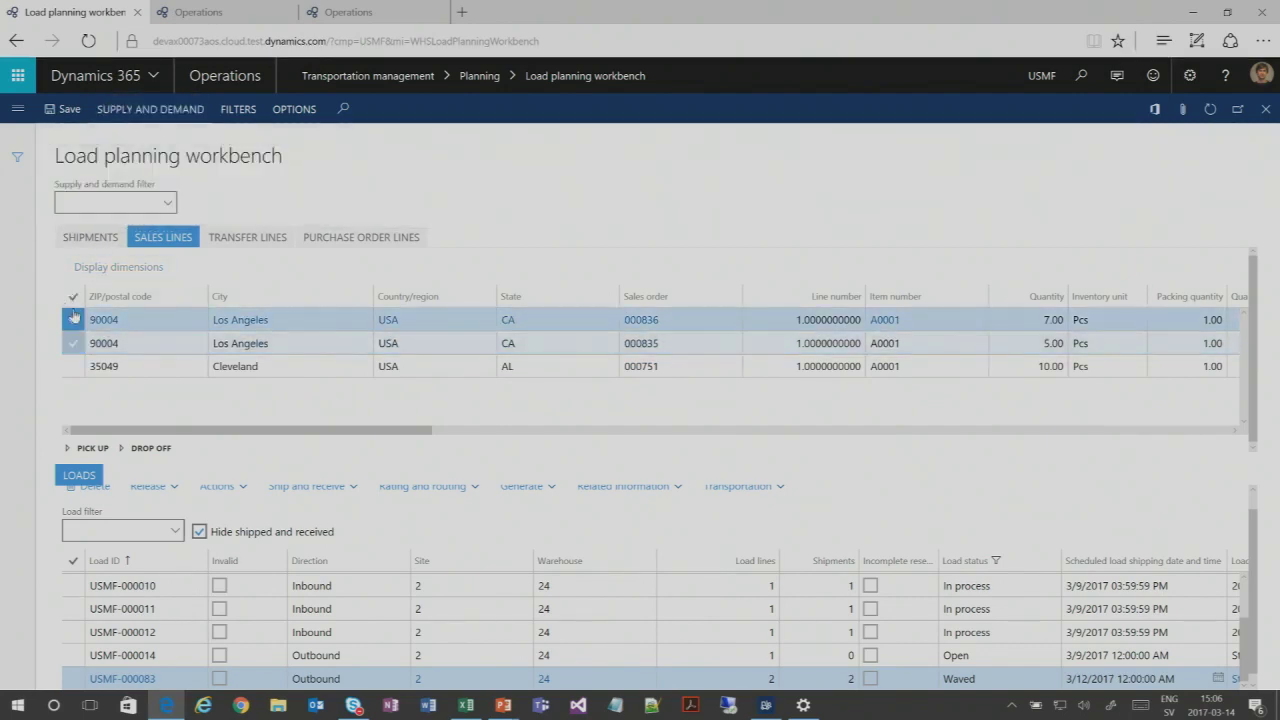
left_click(158, 108)
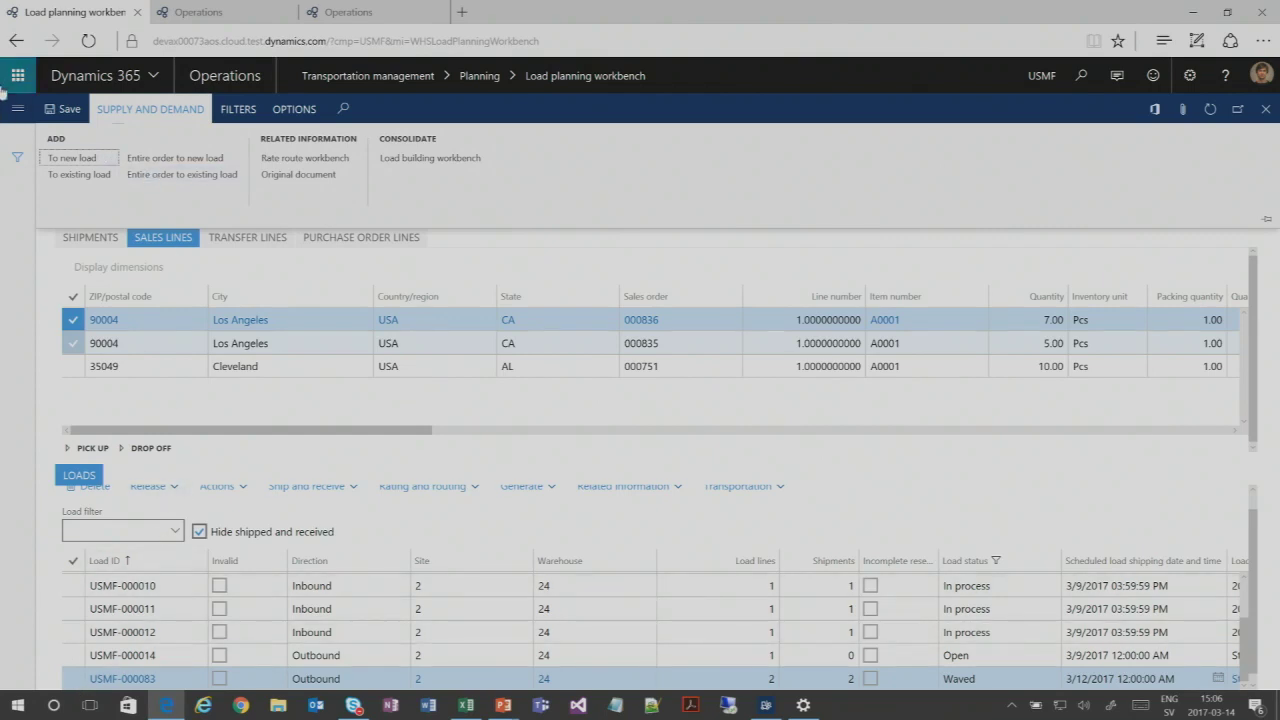
Open the Load building workbench from Transportation management and expand the load building strategy list.
left_click(17, 112)
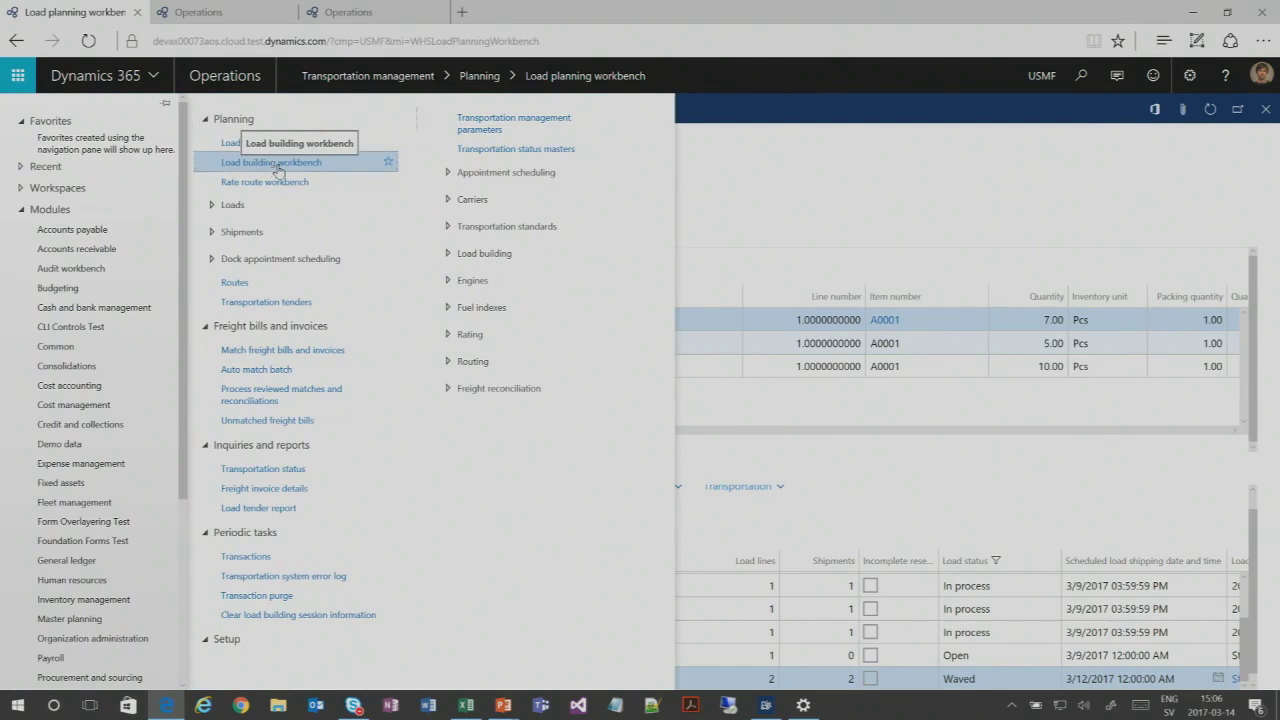
key("Escape")
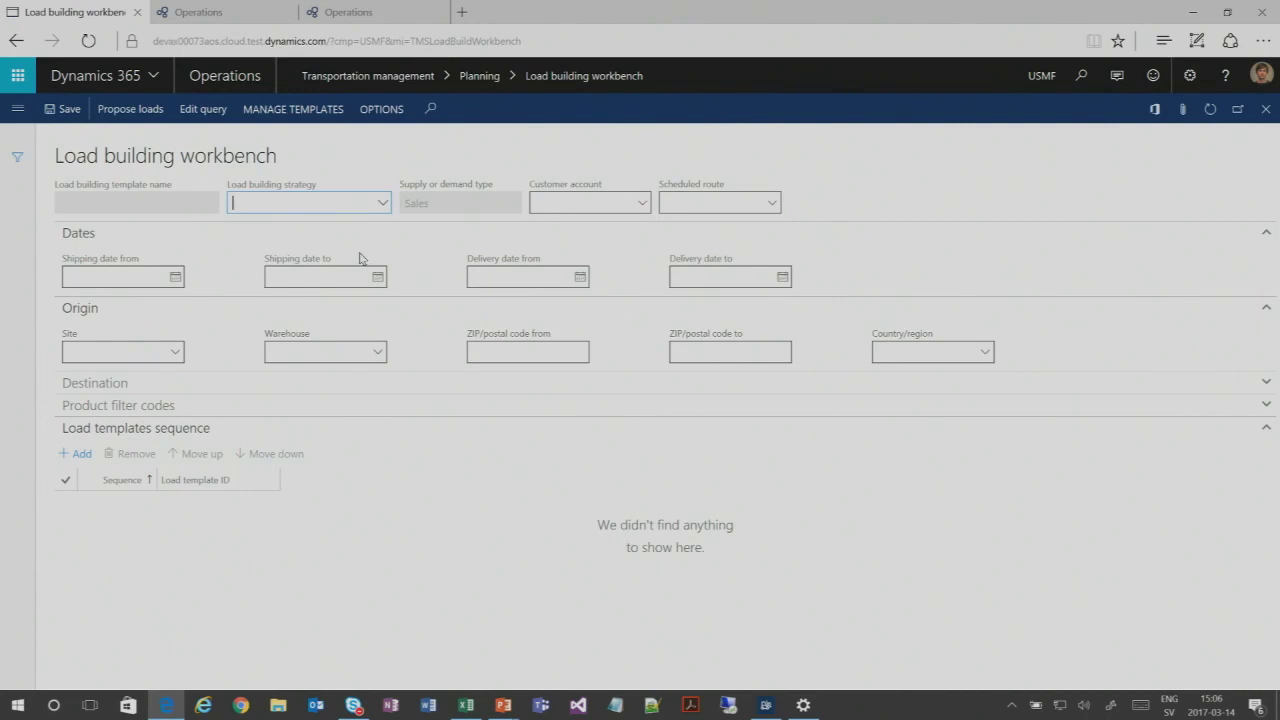
left_click(383, 204)
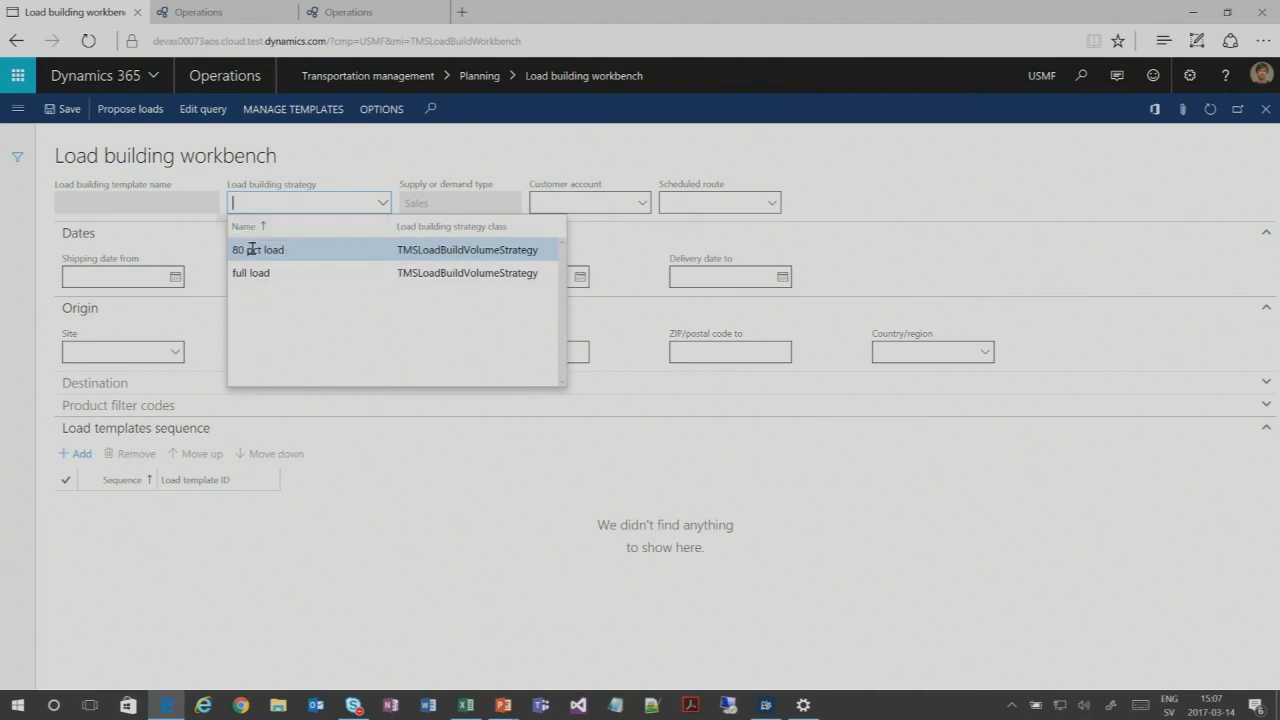
Choose the full load strategy, add Stnd Load Template as sequence 1, and view its details.
left_click(266, 272)
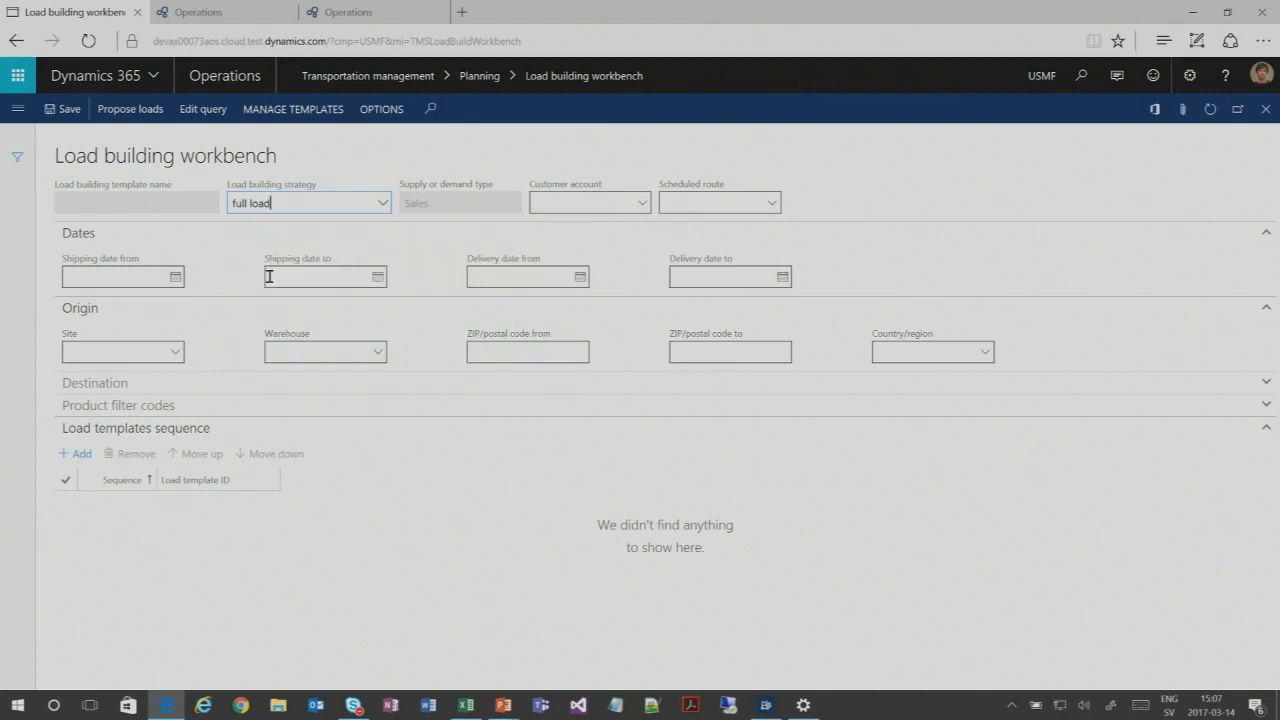
left_click(78, 456)
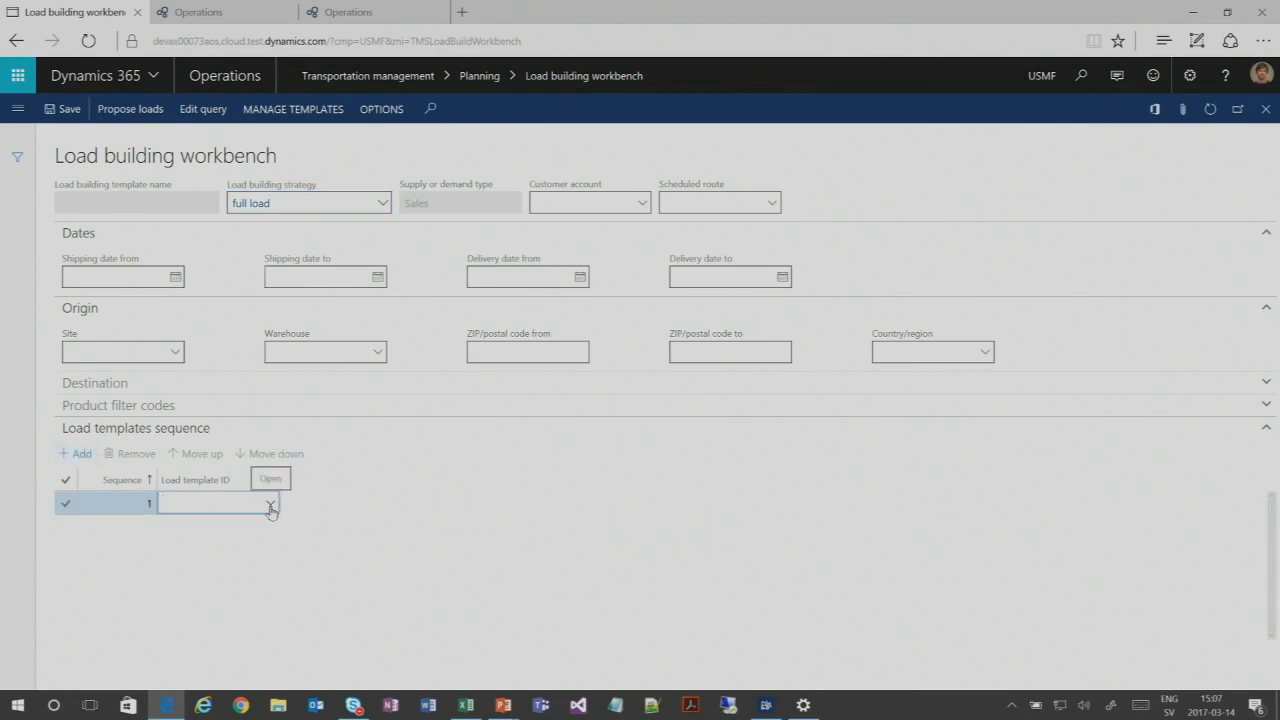
left_click(270, 504)
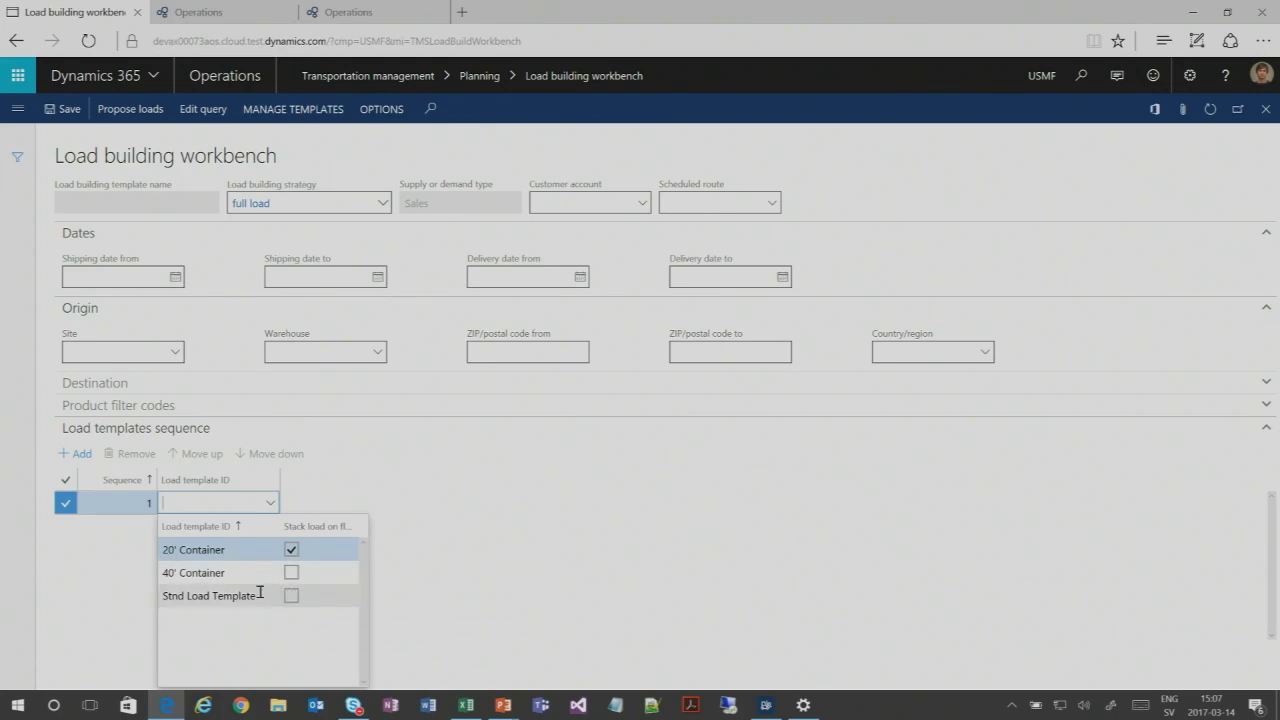
left_click(212, 597)
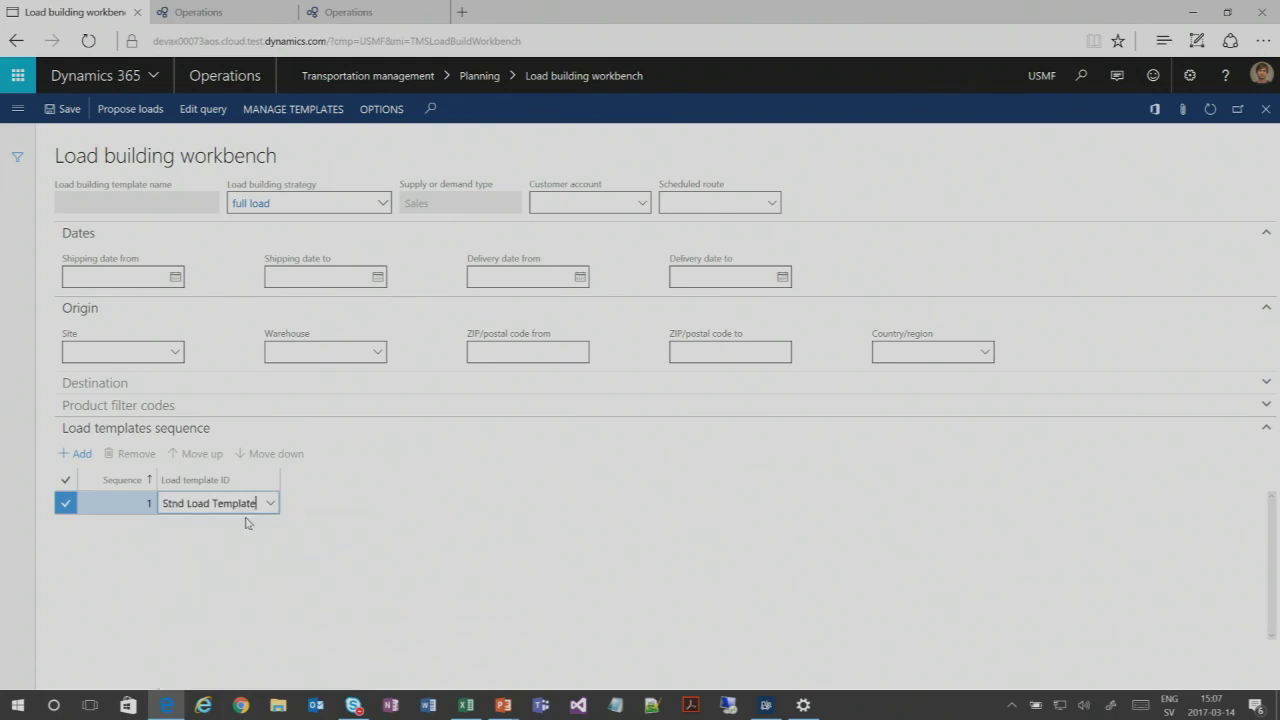
right_click(273, 516)
left_click(322, 618)
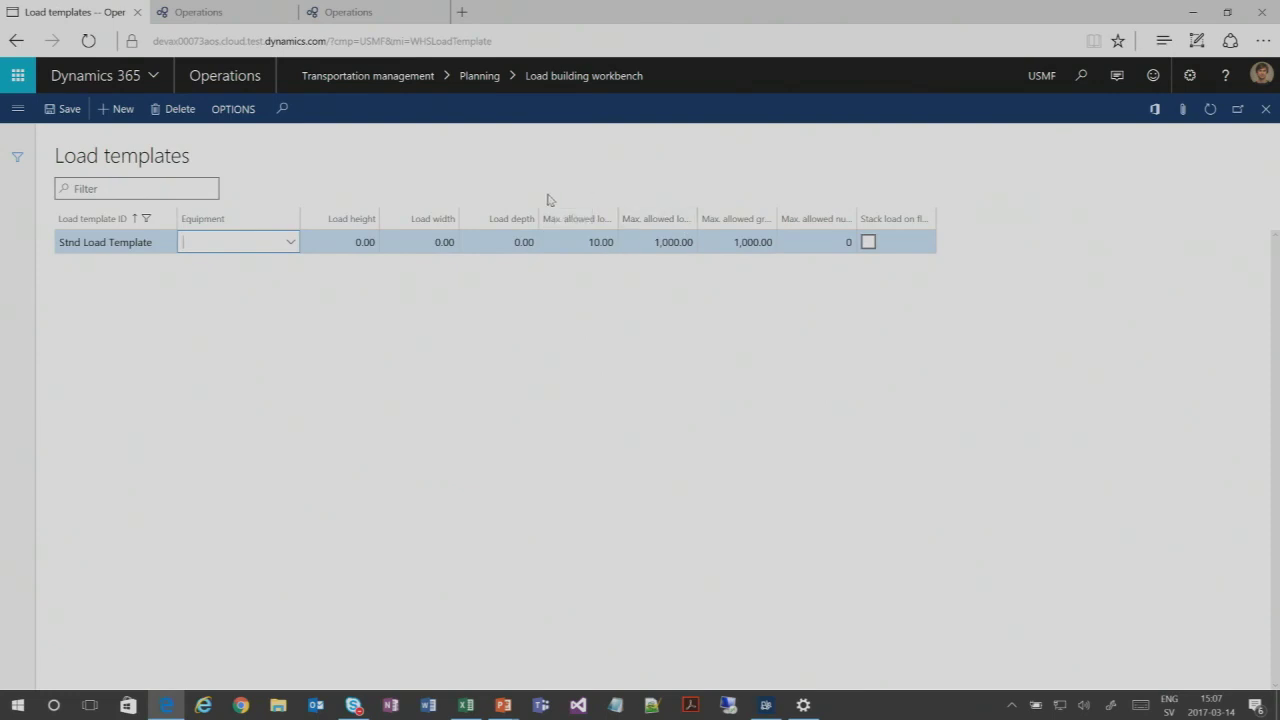
Widen the max load volume, max load weight and gross weight columns, then close Load templates.
left_click_drag(618, 218, 688, 232)
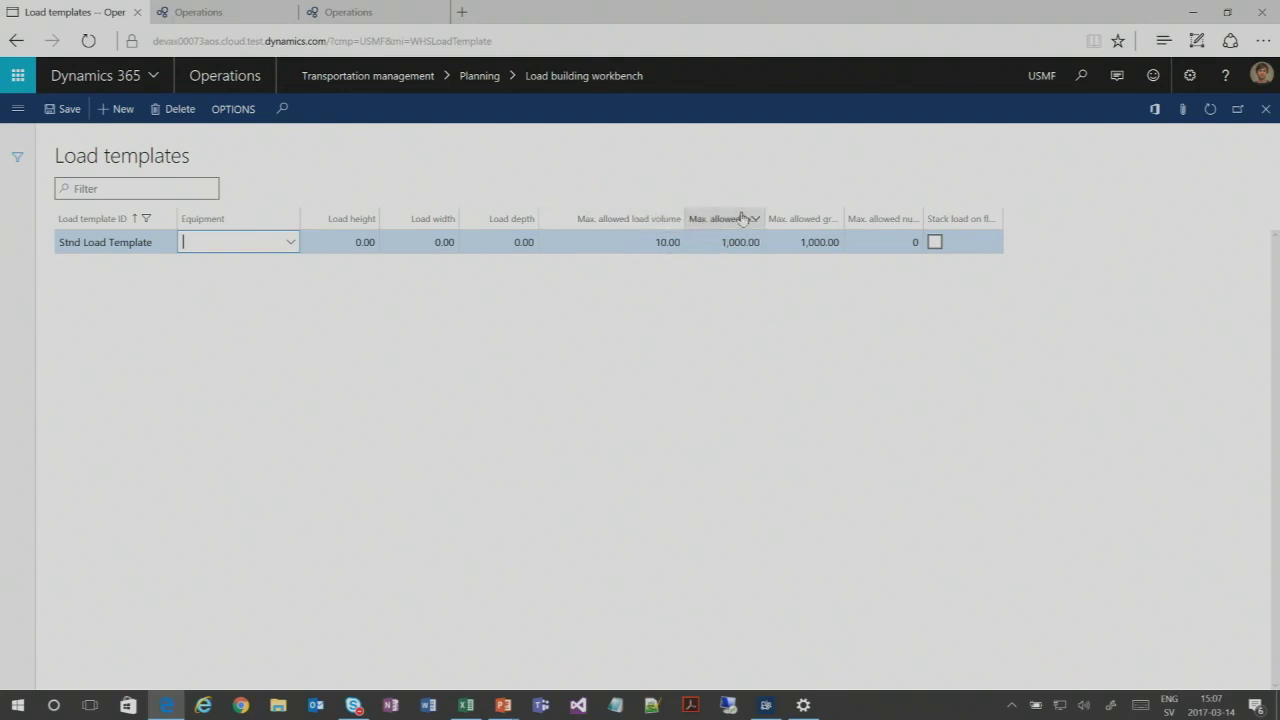
left_click_drag(765, 216, 810, 216)
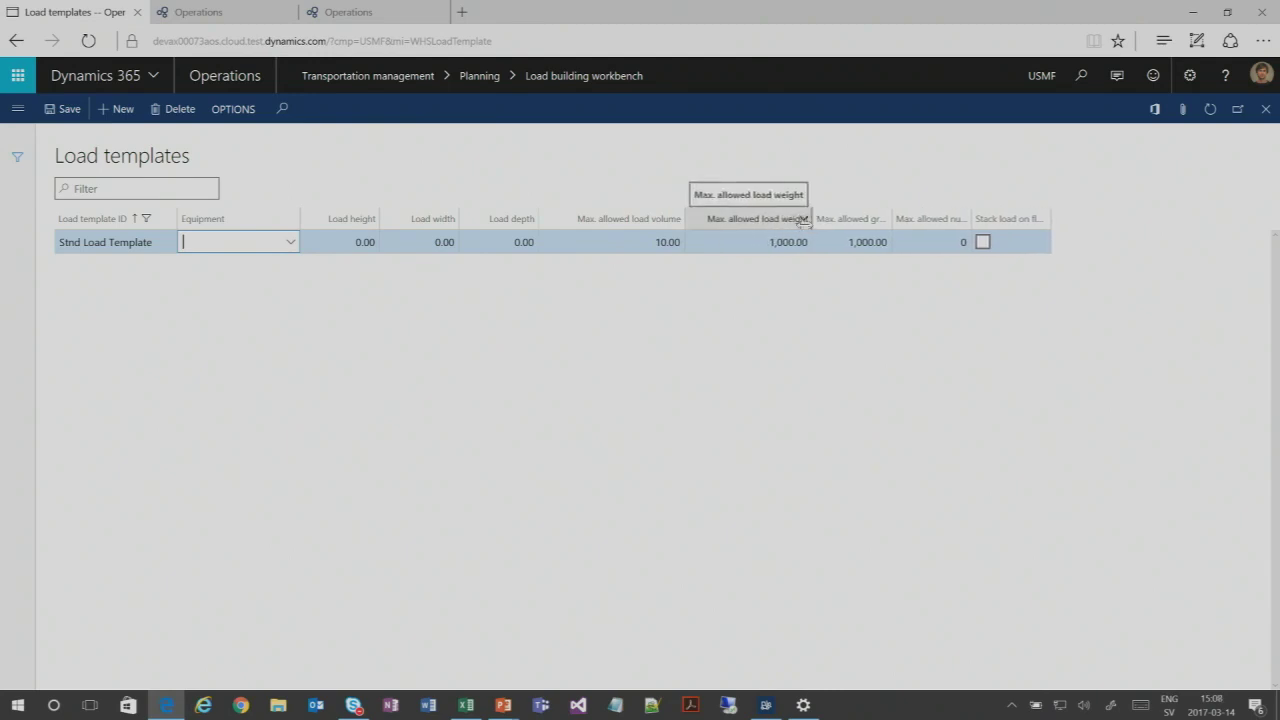
left_click_drag(893, 216, 934, 216)
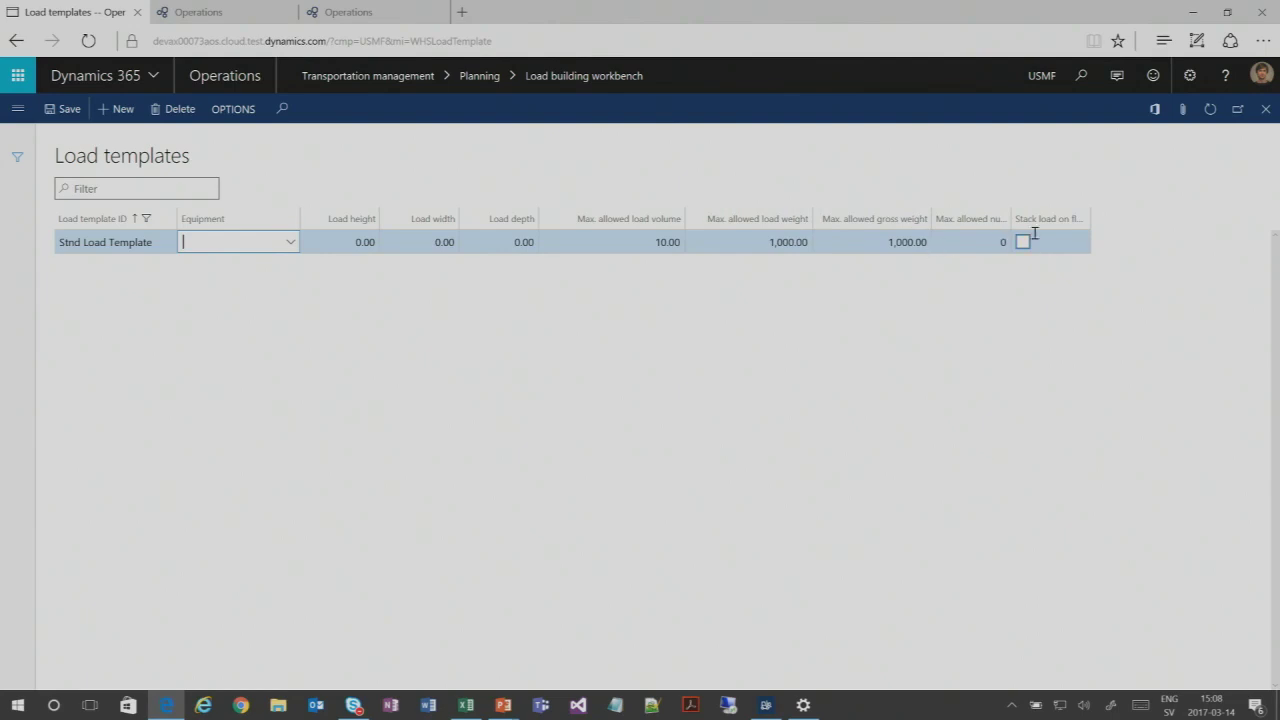
left_click(1265, 110)
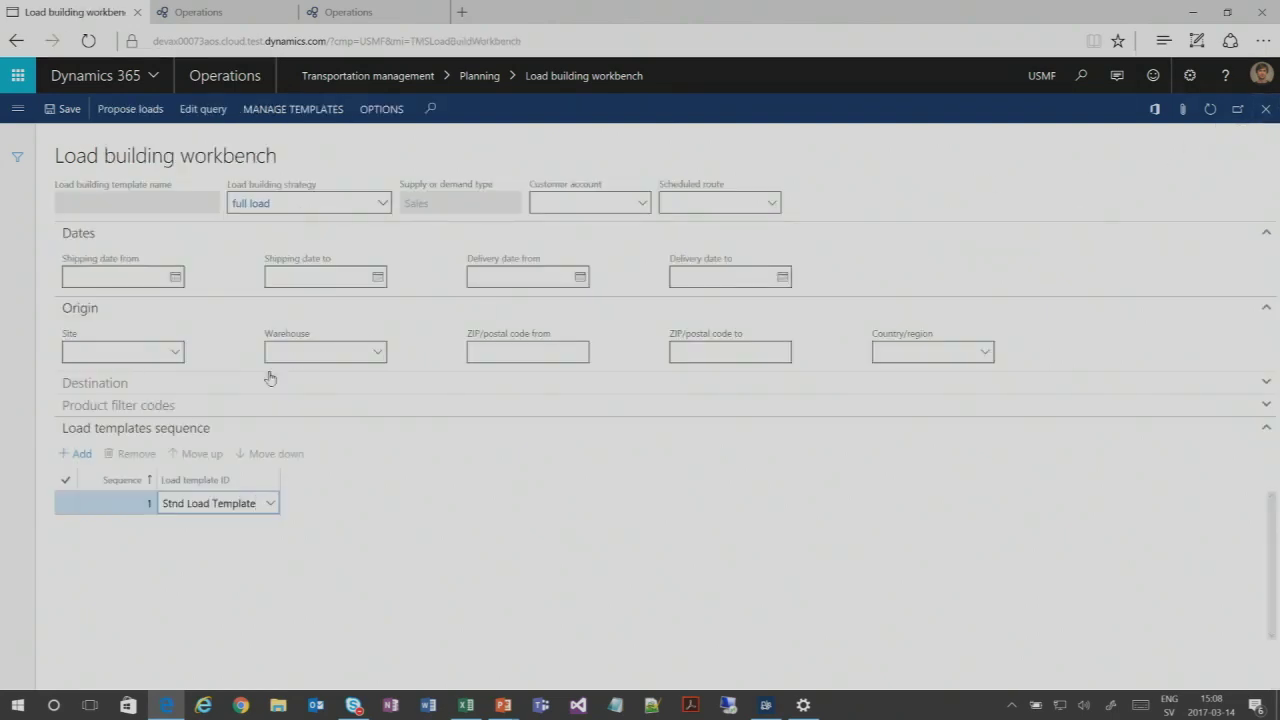
Propose loads using the full load strategy and Stnd Load Template.
left_click(142, 109)
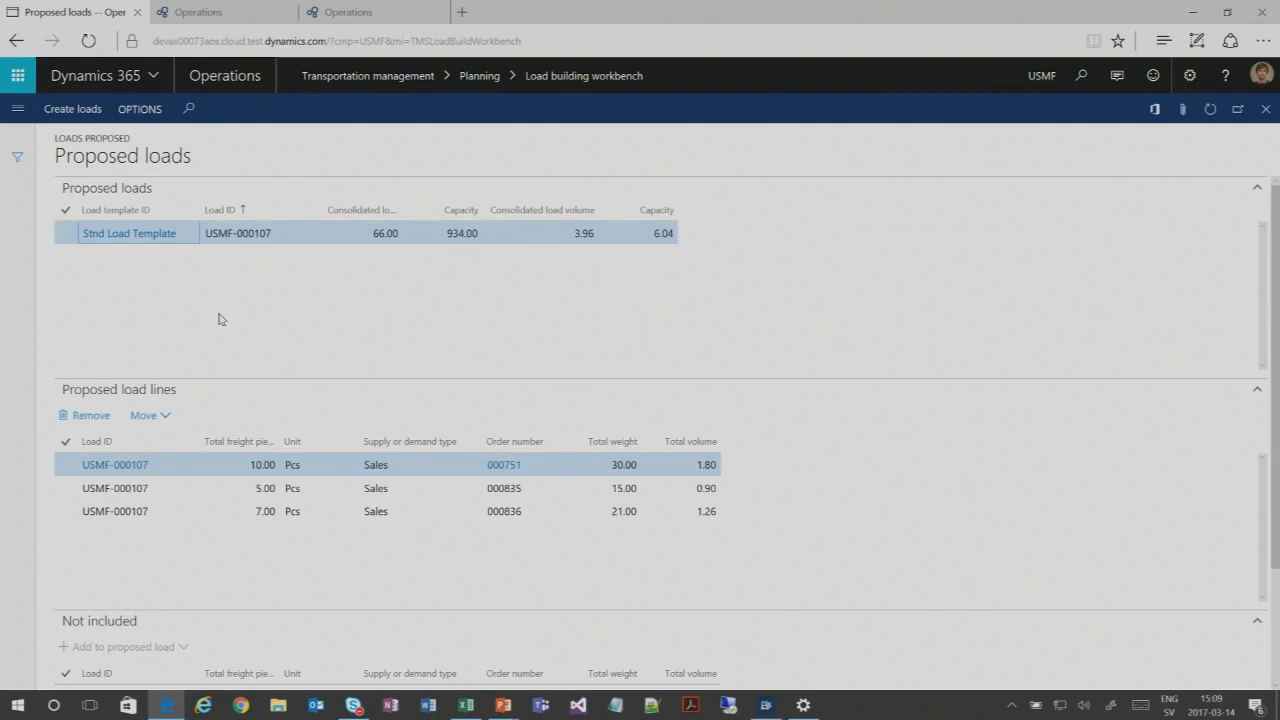
Review the 000835 and 000751 lines of proposed load USMF-000107.
left_click(124, 485)
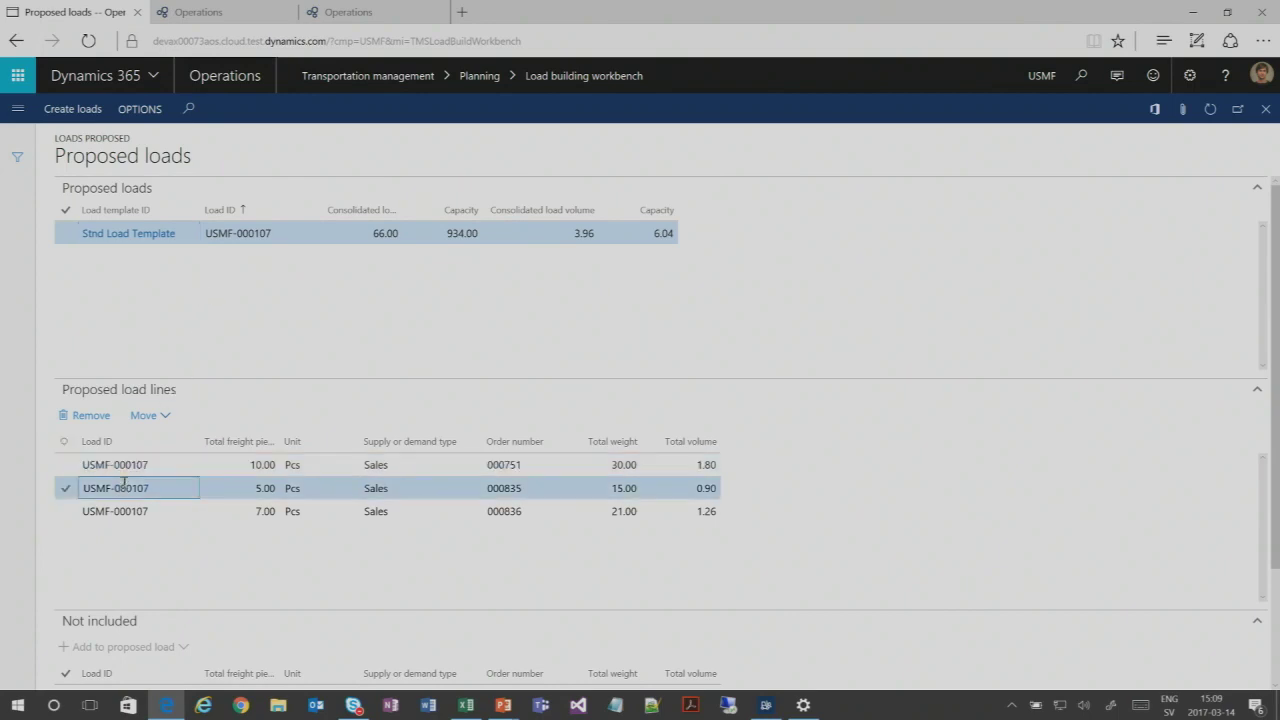
left_click(128, 465)
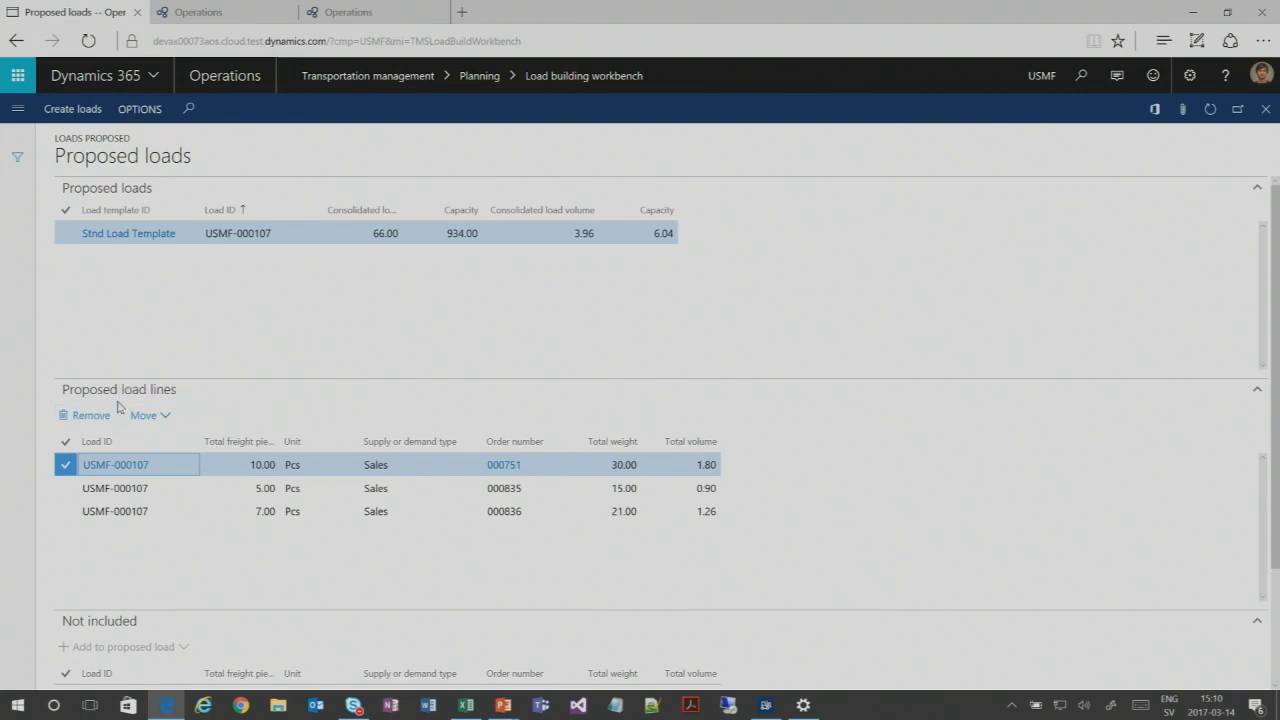
scroll(263, 510, "down", 2)
scroll(257, 500, "up", 2)
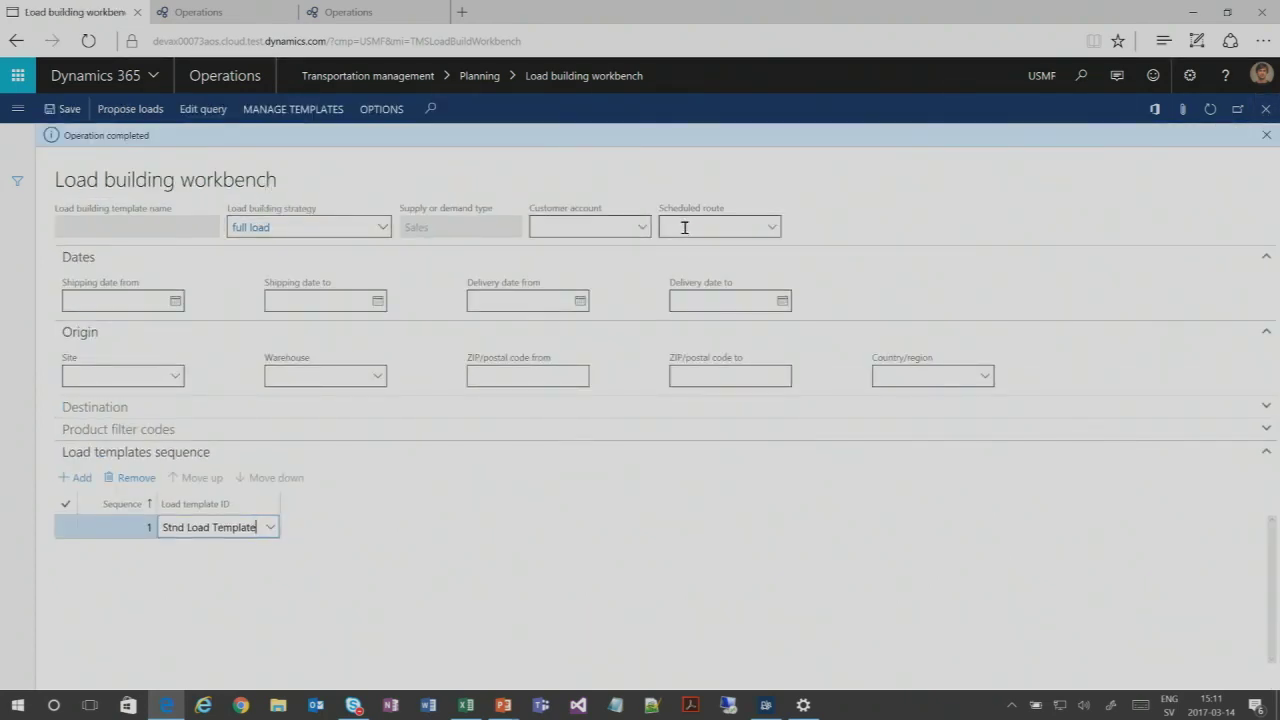
Check the customer account, scheduled route and ZIP/postal code criteria, then propose loads again.
left_click(600, 228)
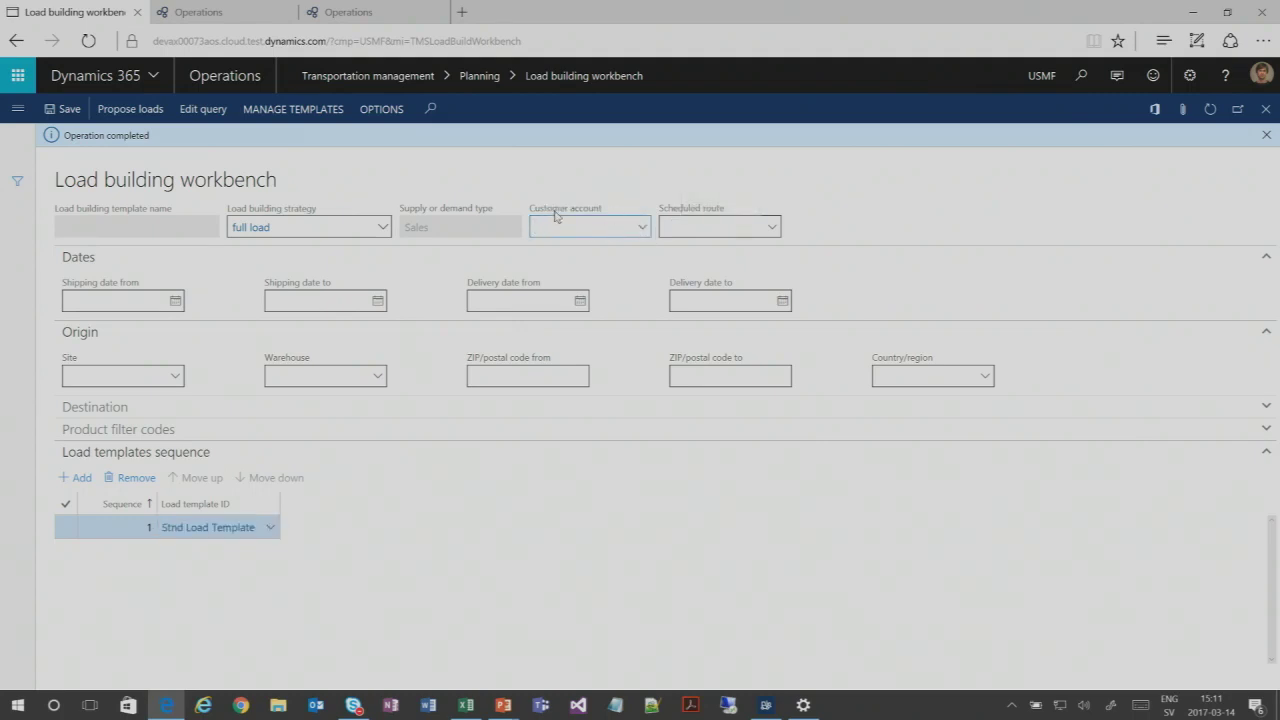
left_click(709, 229)
left_click(508, 375)
left_click(128, 109)
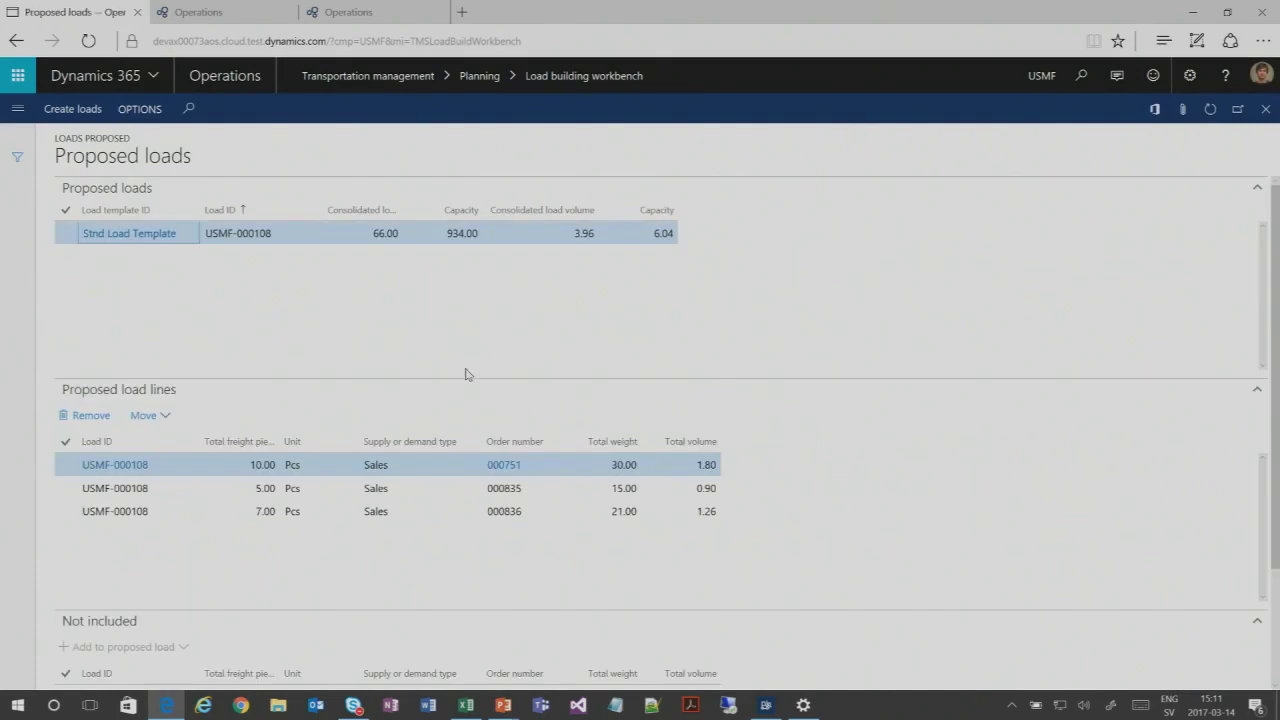
Remove the order 000751 line from proposed load USMF-000108.
left_click(203, 465)
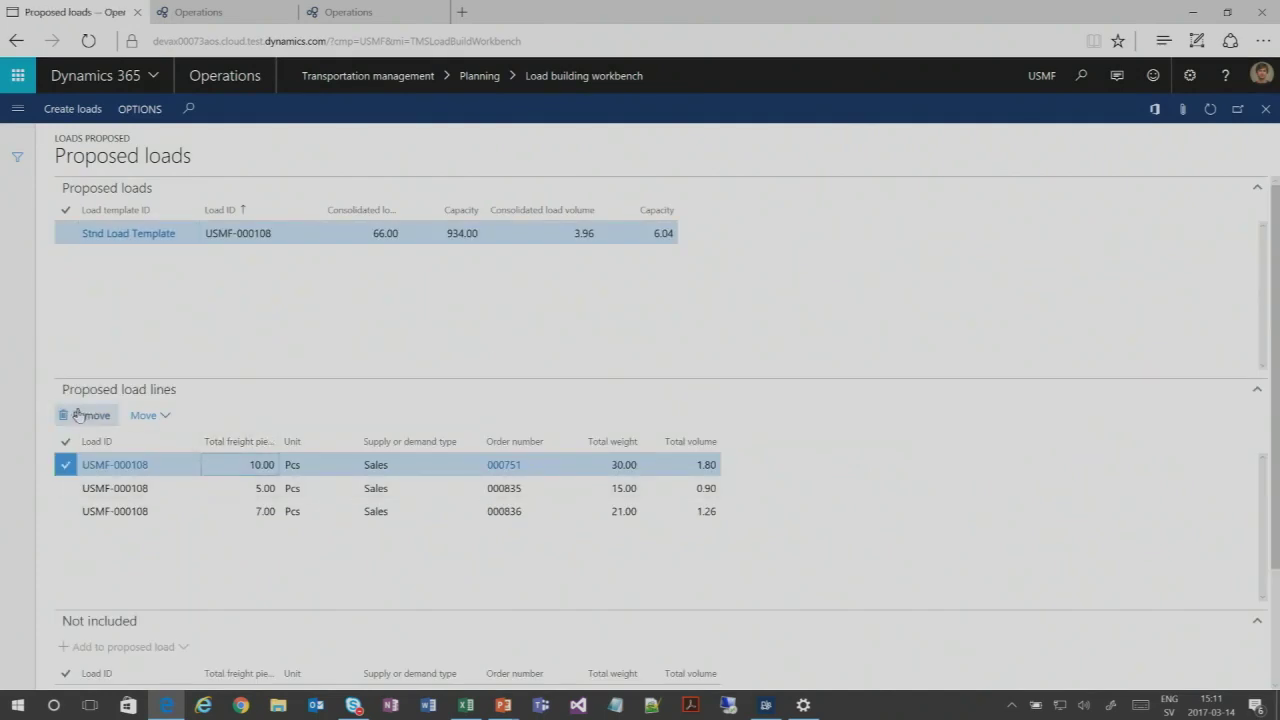
left_click(80, 416)
scroll(289, 508, "down", 2)
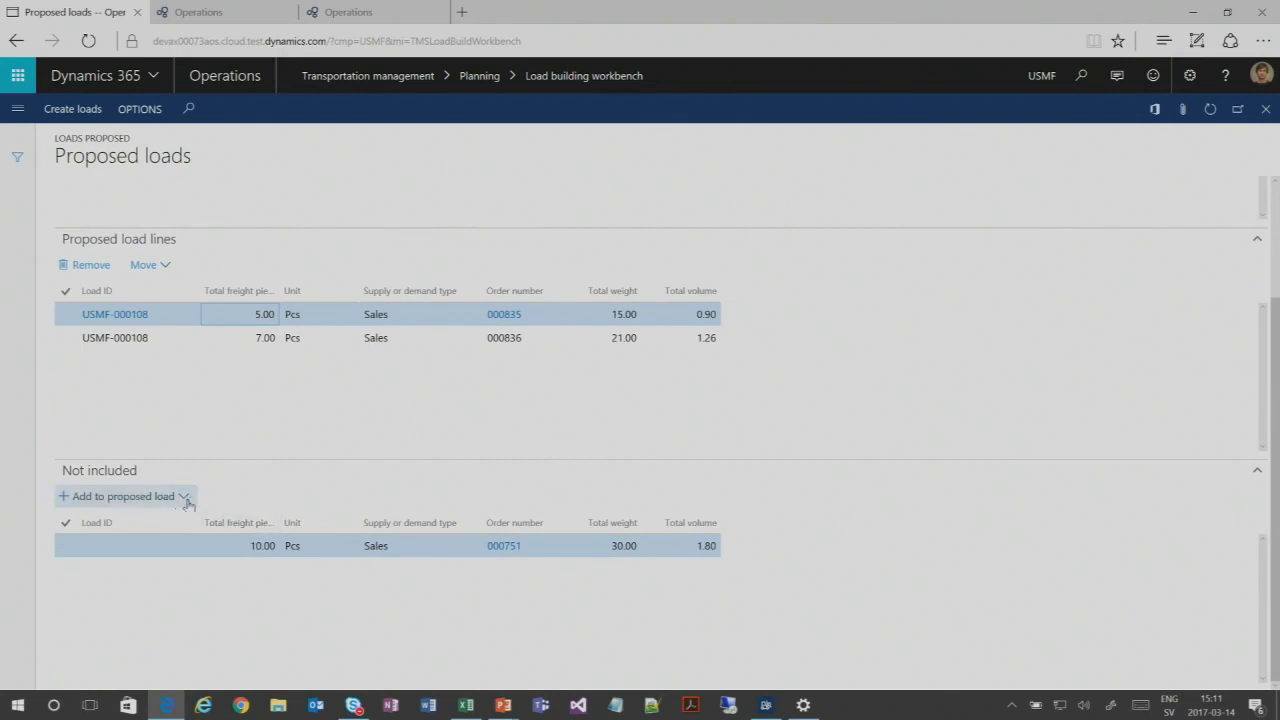
scroll(209, 490, "up", 2)
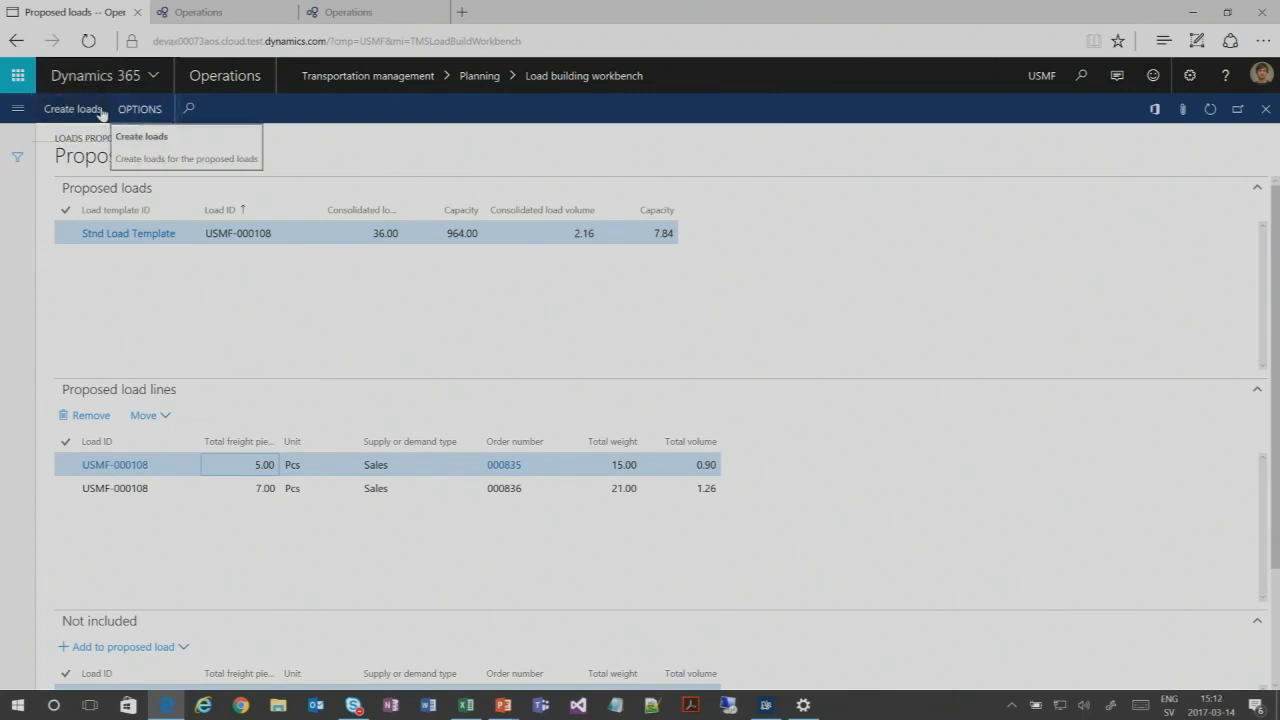
Create load USMF-000108, select it in the Load planning workbench, then advance the PowerPoint slide.
left_click(101, 112)
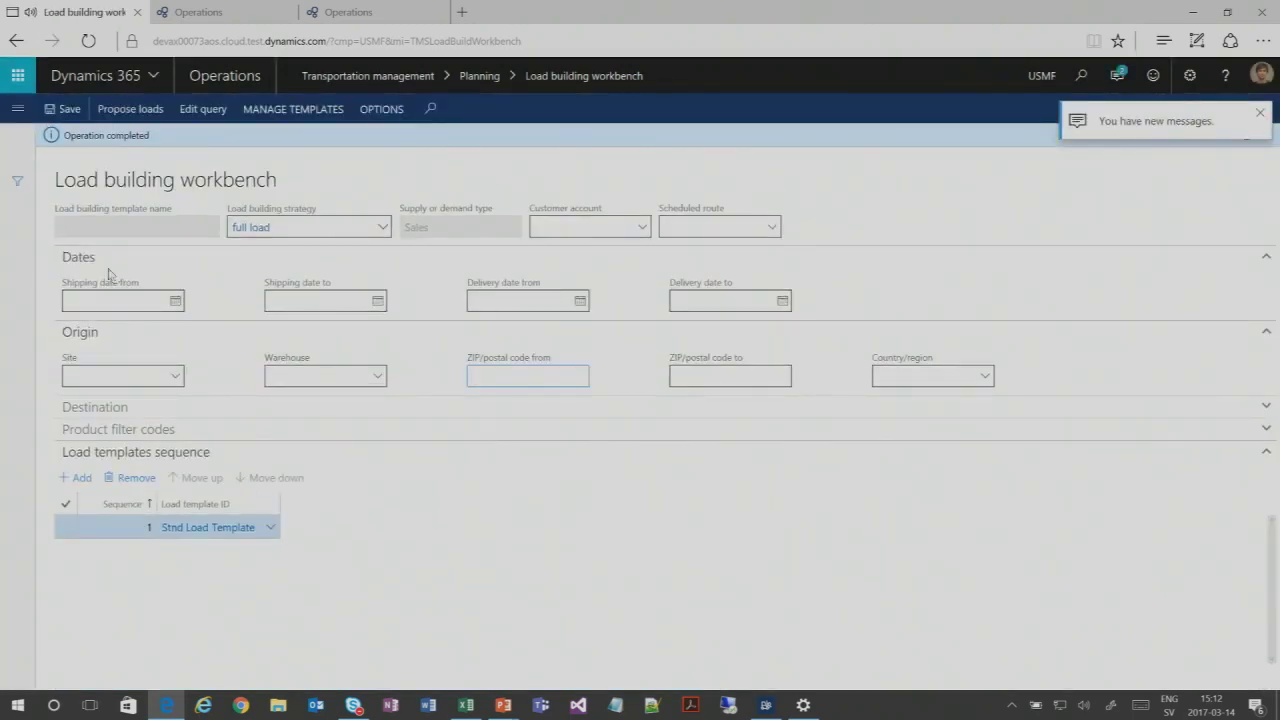
left_click(17, 108)
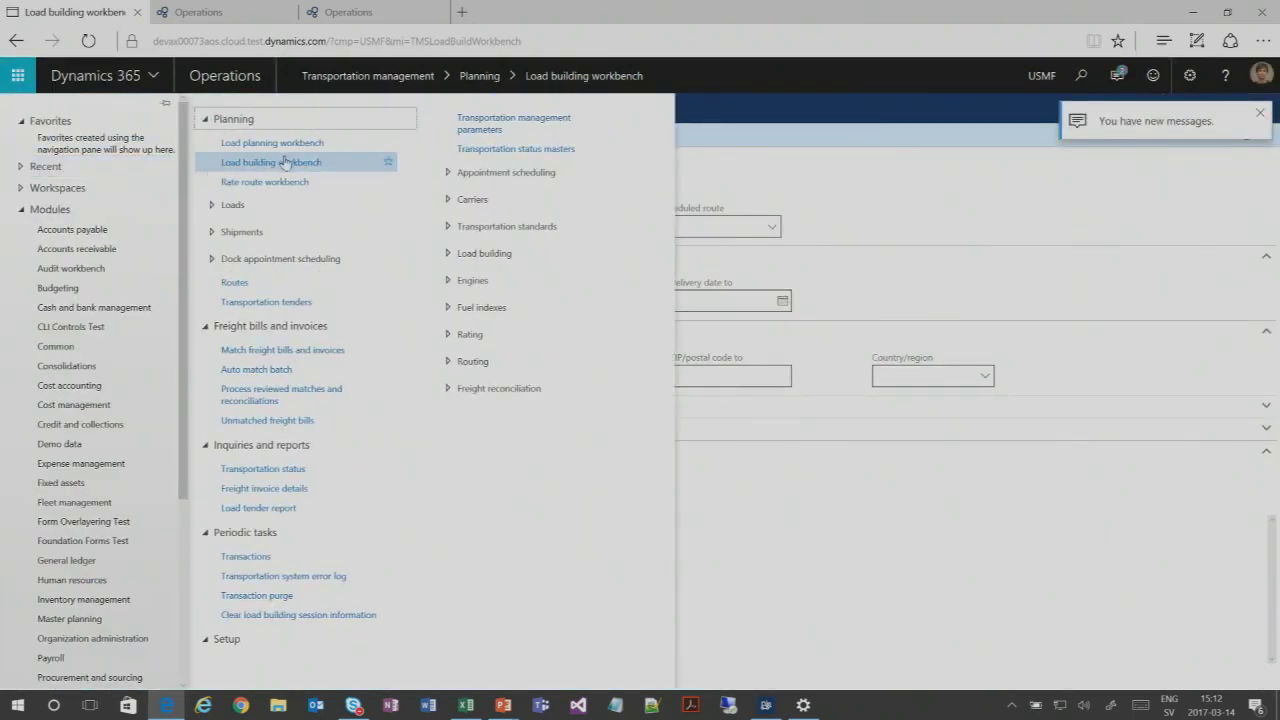
left_click(280, 143)
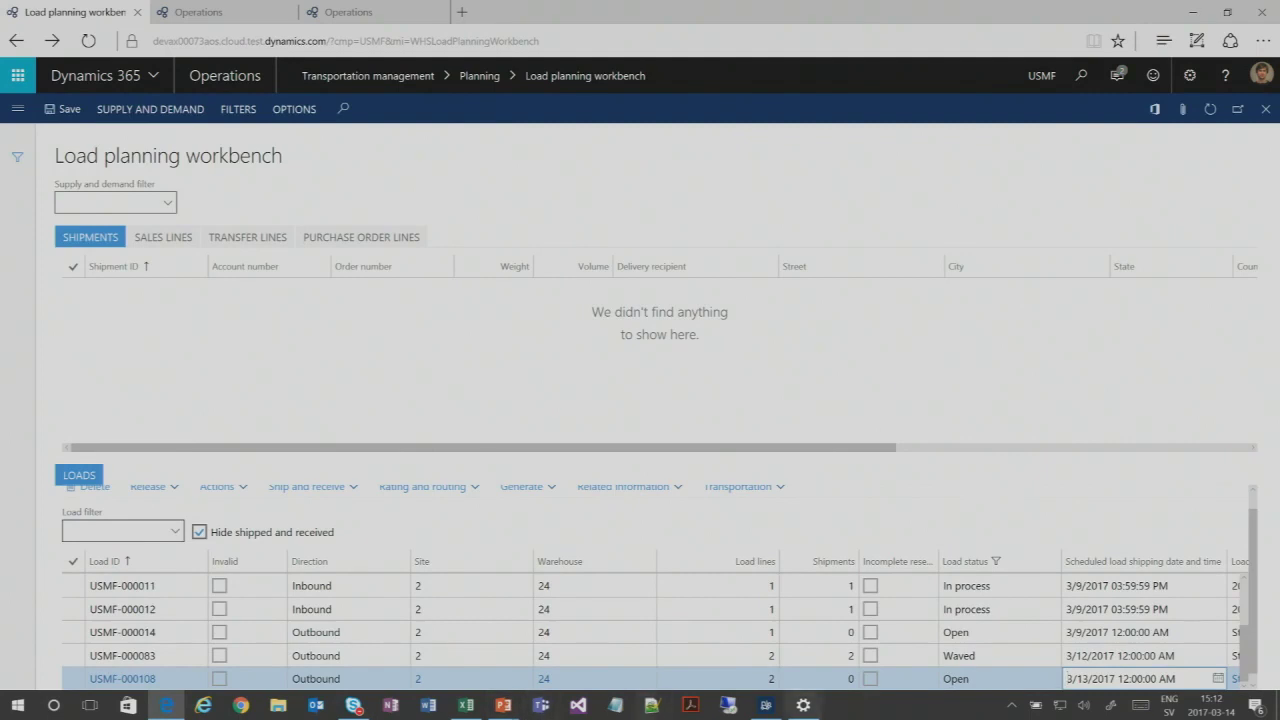
left_click(722, 679)
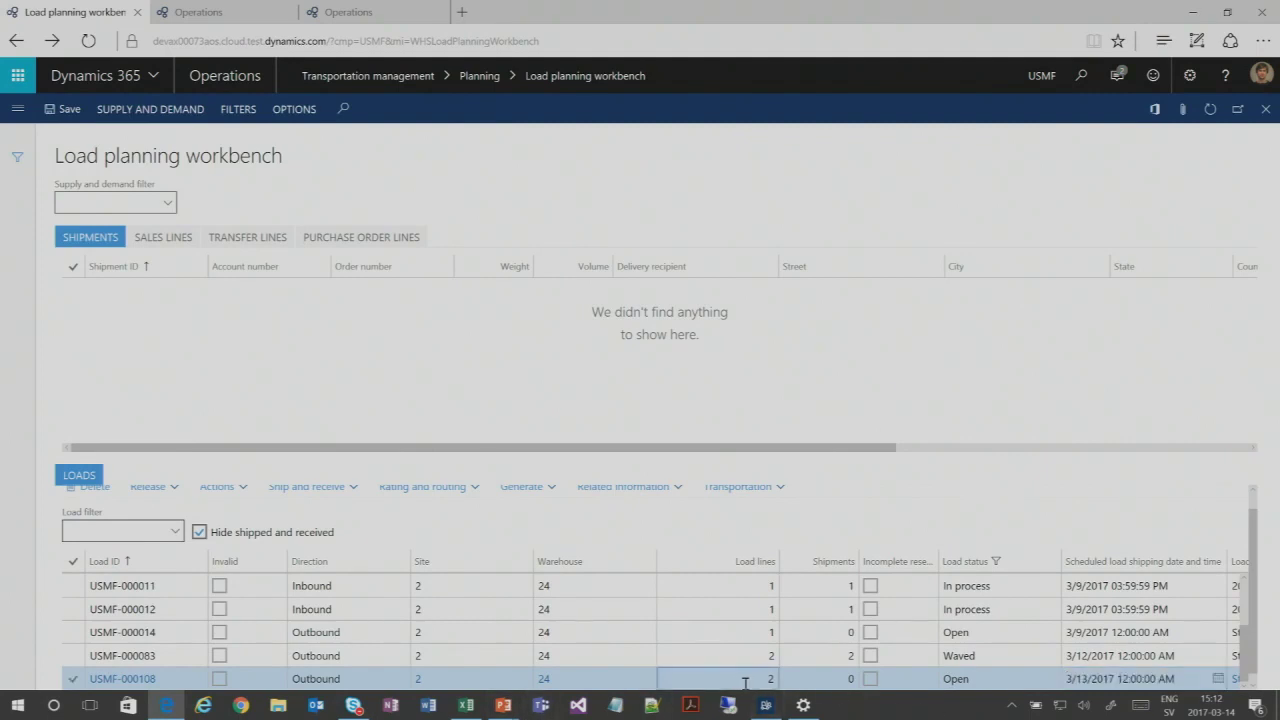
left_click(729, 677)
key("alt+Tab")
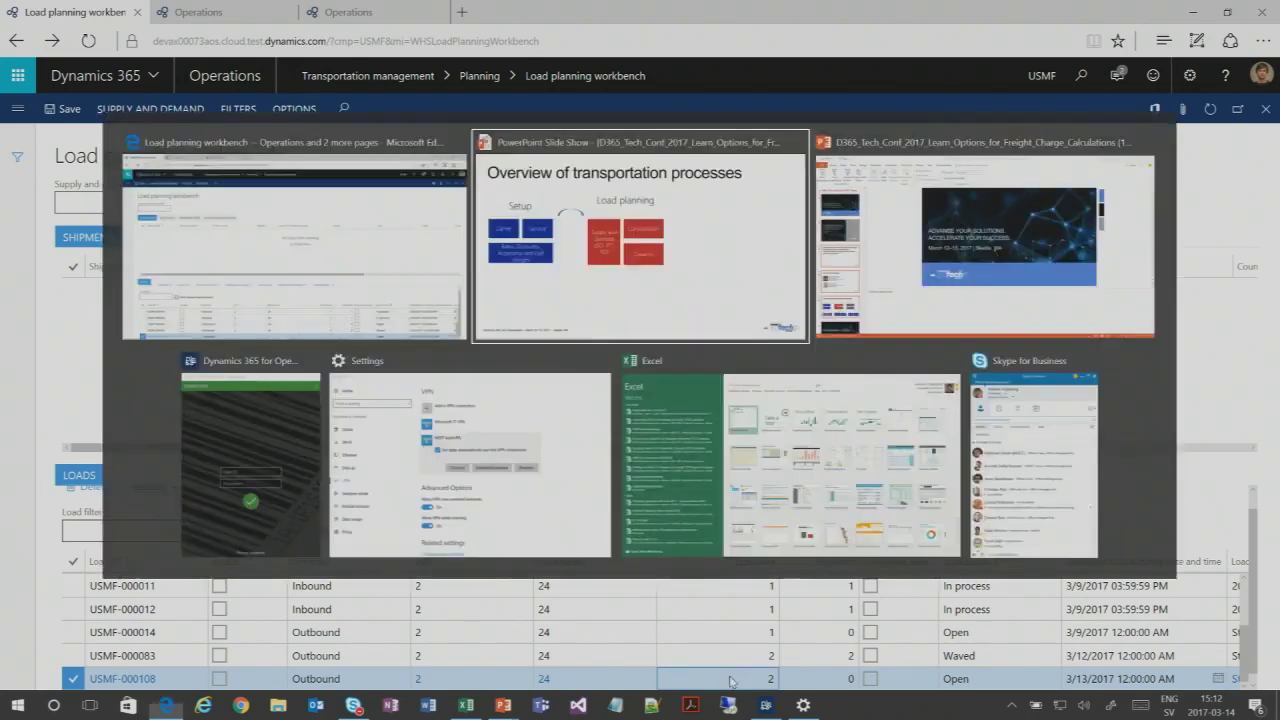
key("Right")
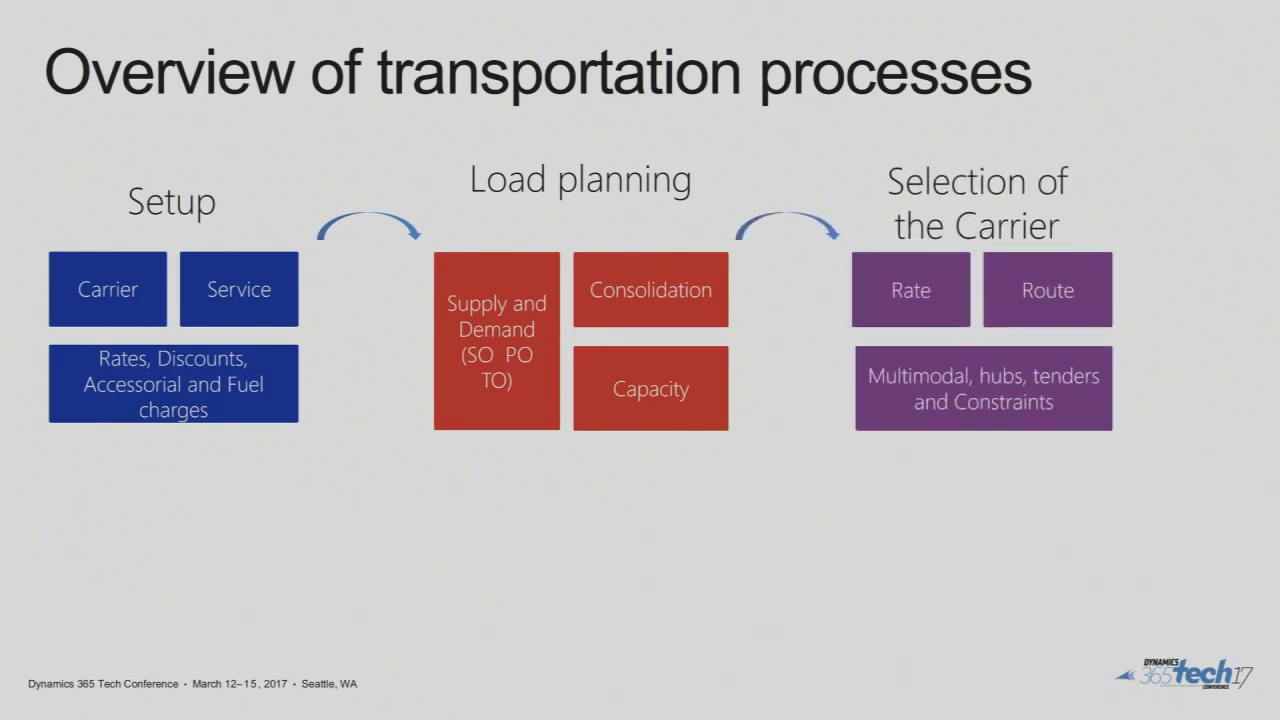
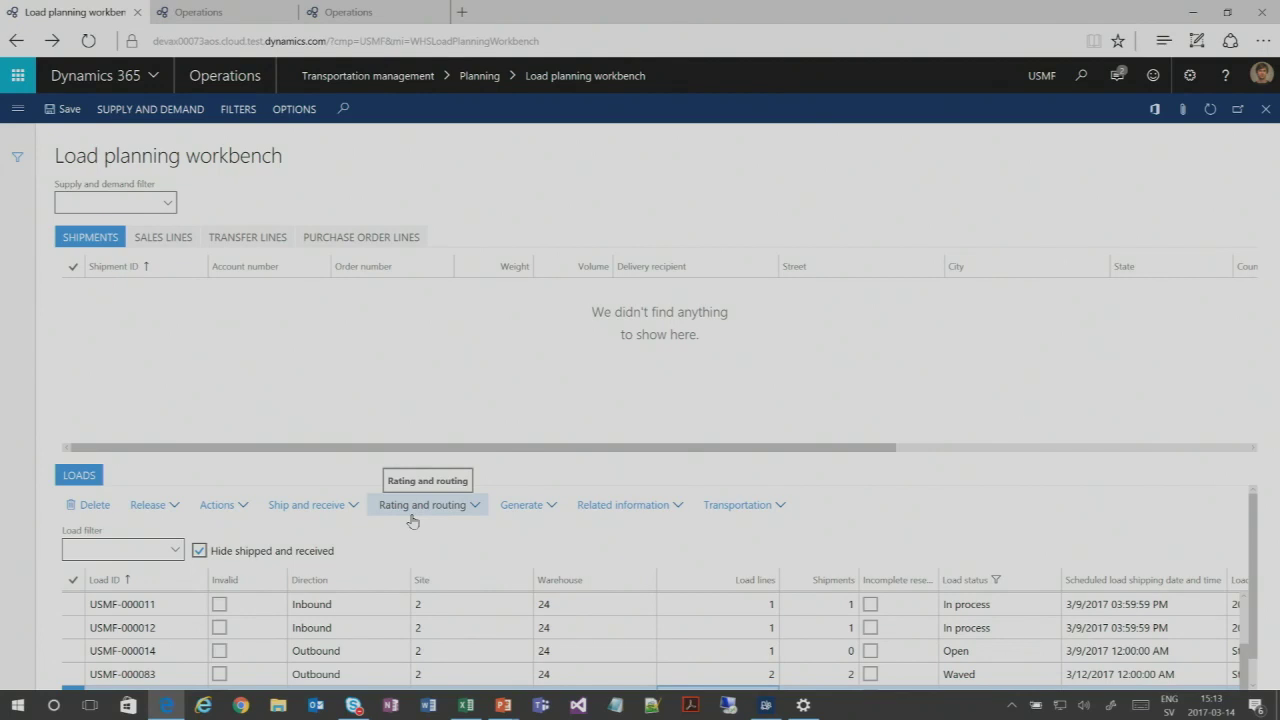
Select load USMF-000108 in the Loads grid to show its 2 load lines and Open status.
scroll(300, 520, "down", 1)
scroll(143, 655, "up", 2)
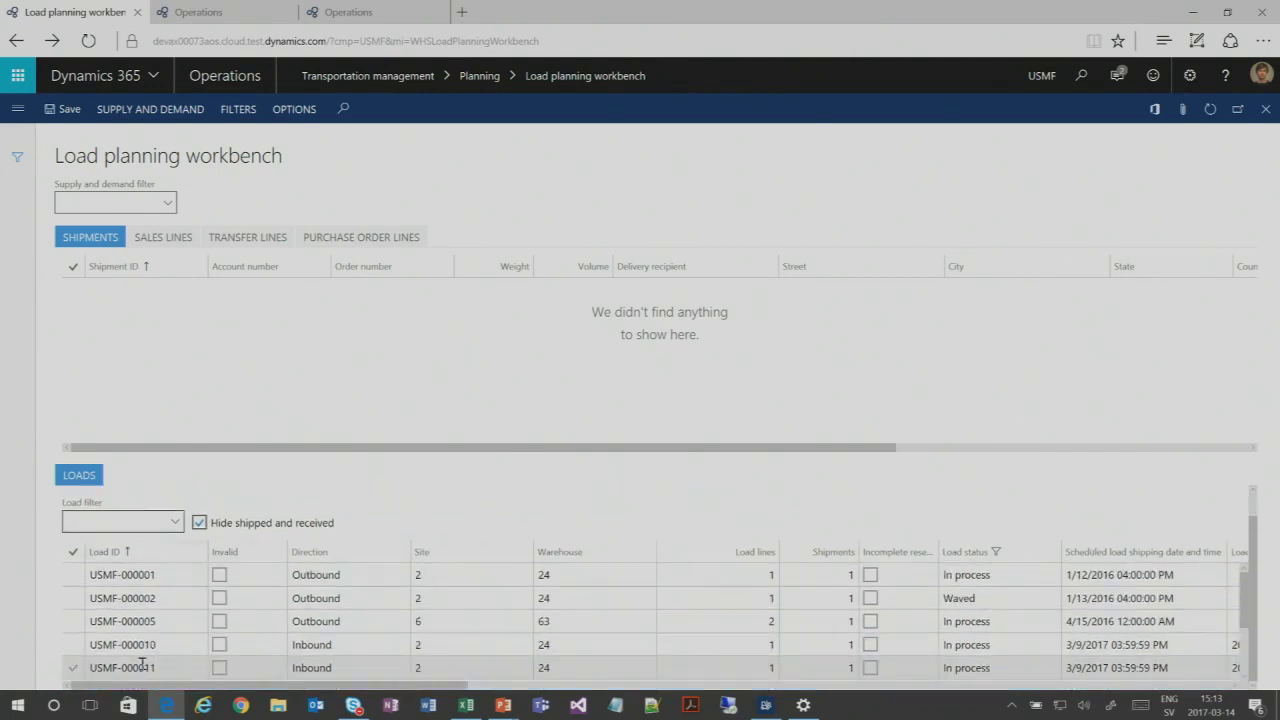
scroll(143, 663, "down", 2)
left_click(146, 672)
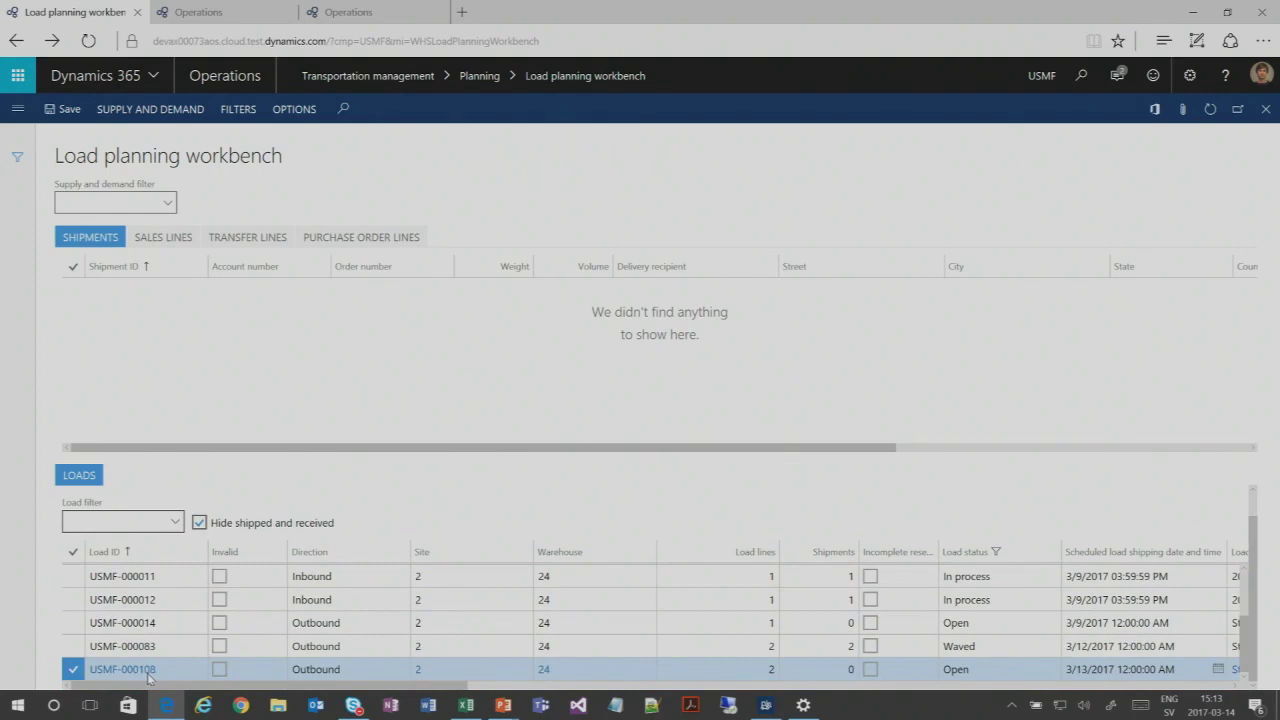
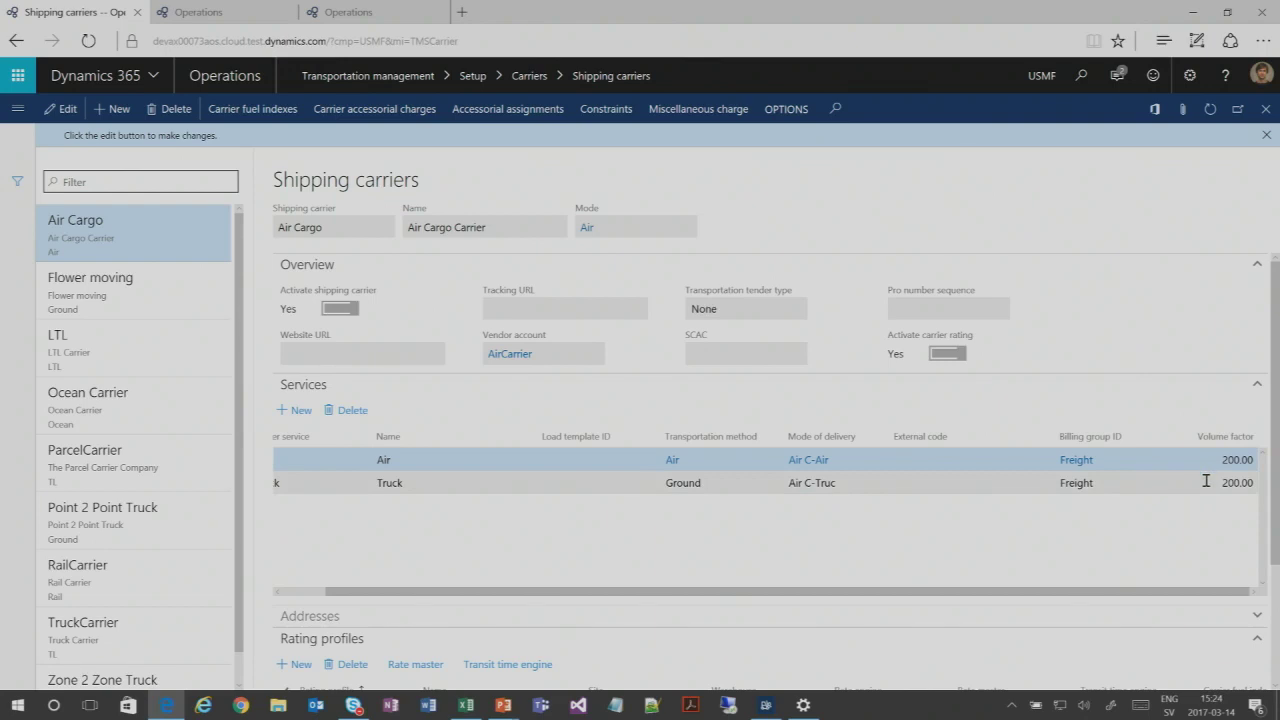
left_click_drag(1203, 444, 1224, 459)
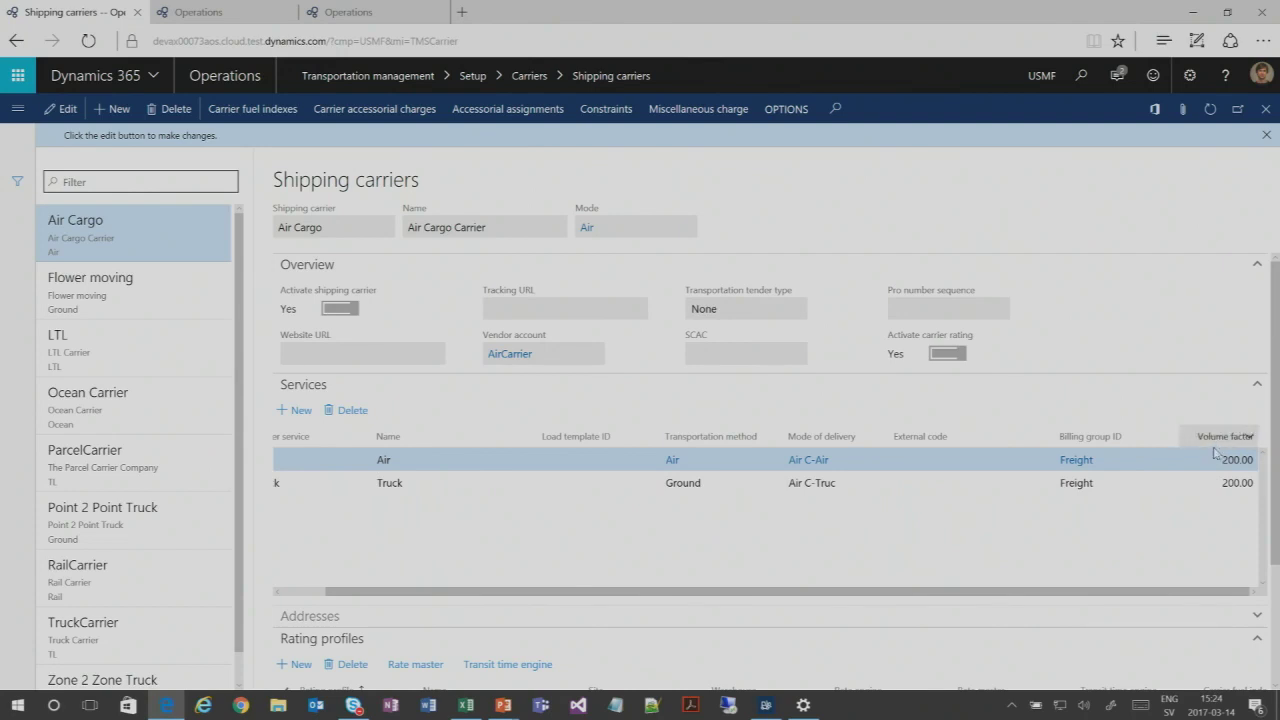
scroll(900, 500, "down", 1)
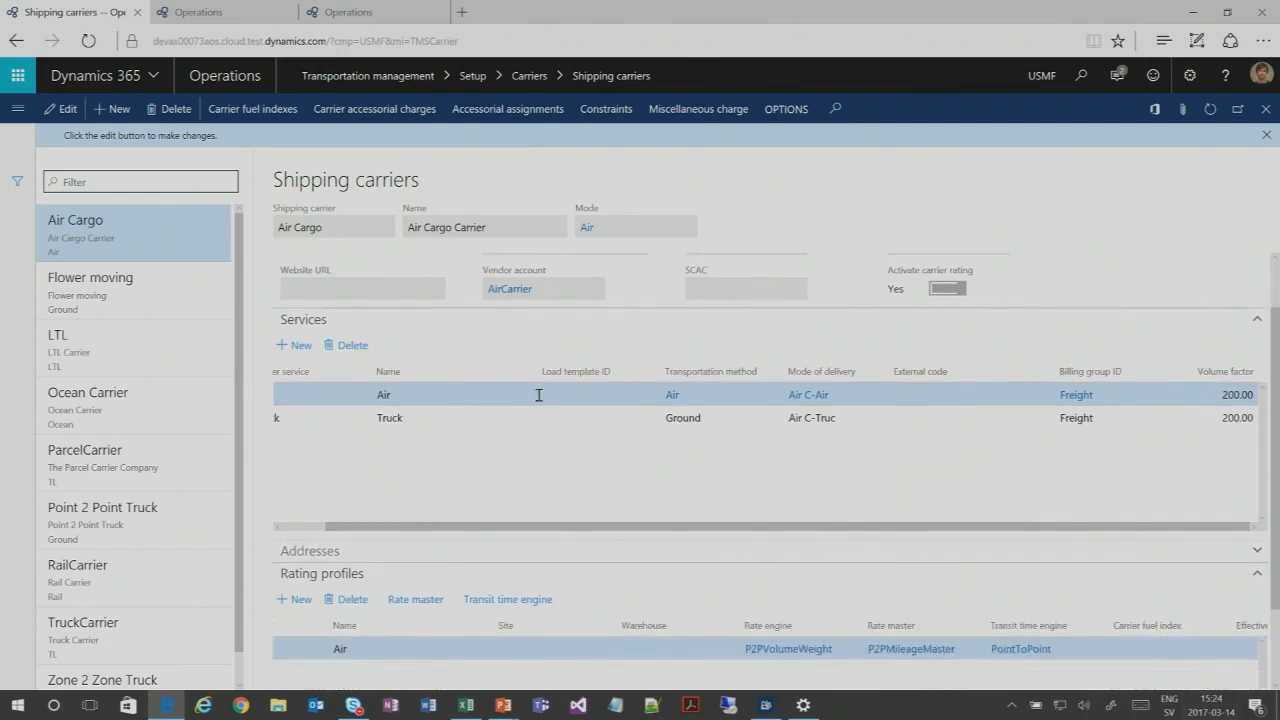
scroll(486, 488, "left", 1)
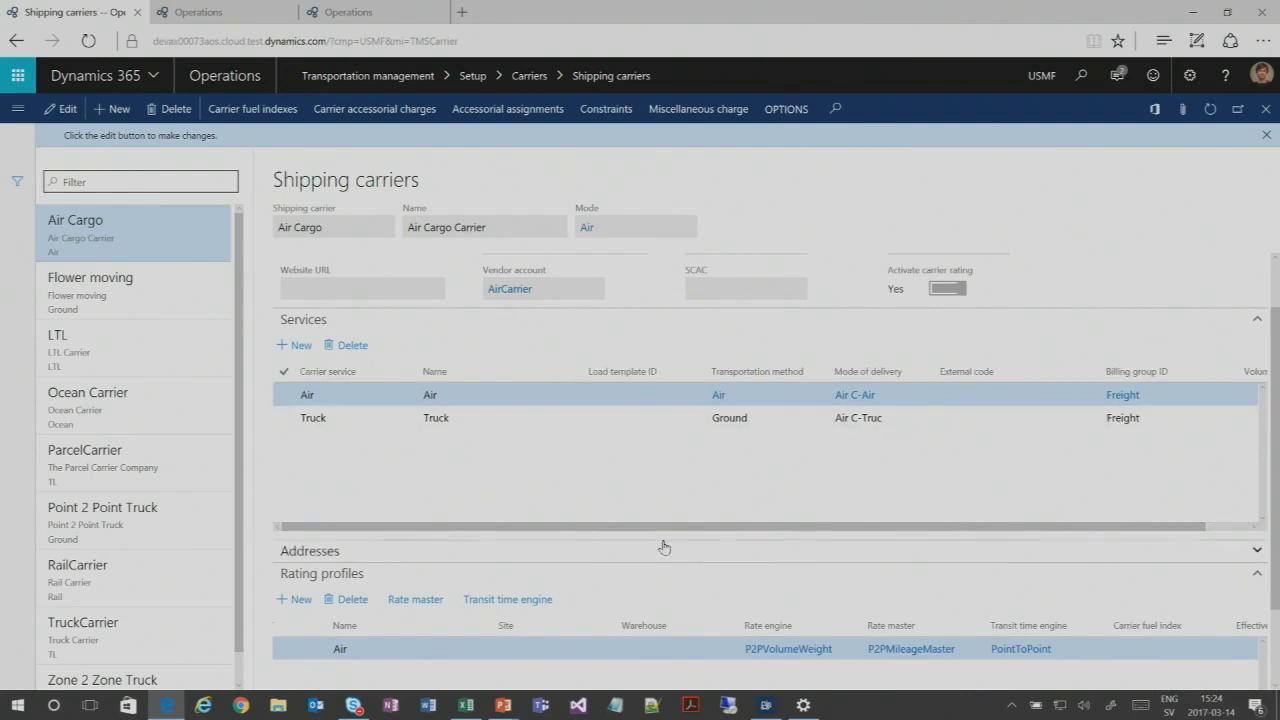
scroll(654, 531, "right", 1)
scroll(600, 500, "left", 1)
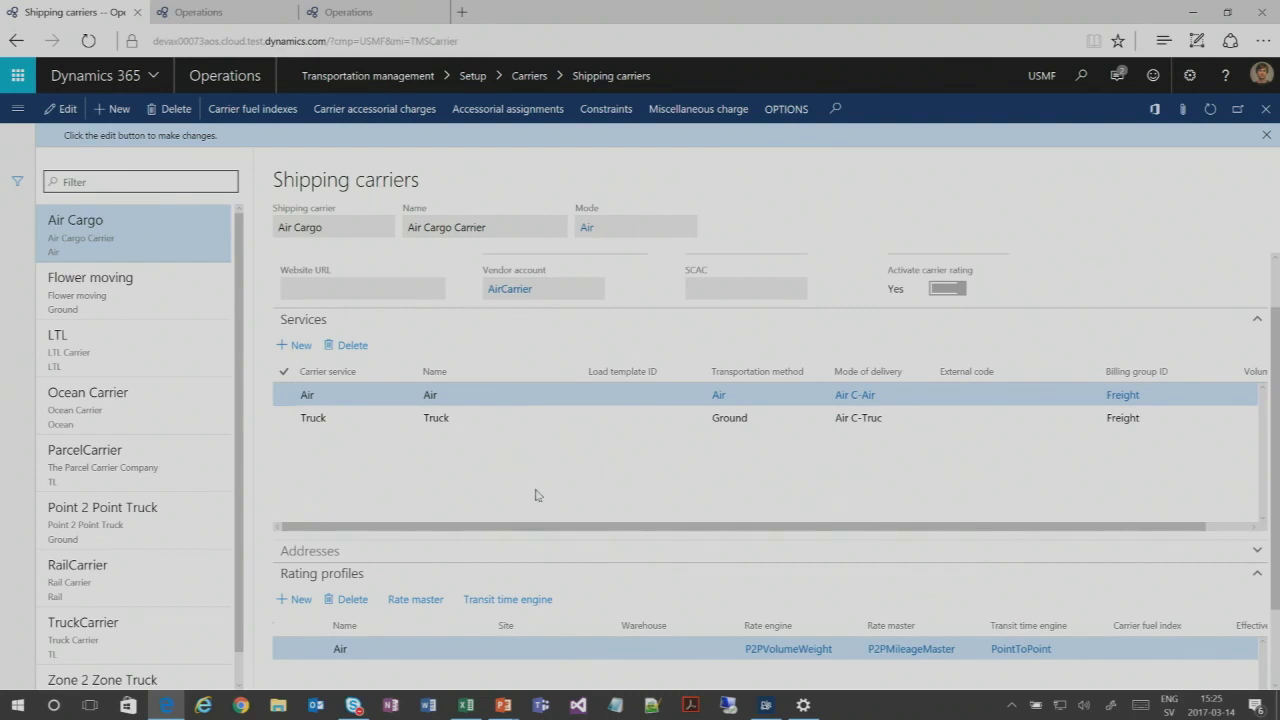
scroll(535, 495, "right", 1)
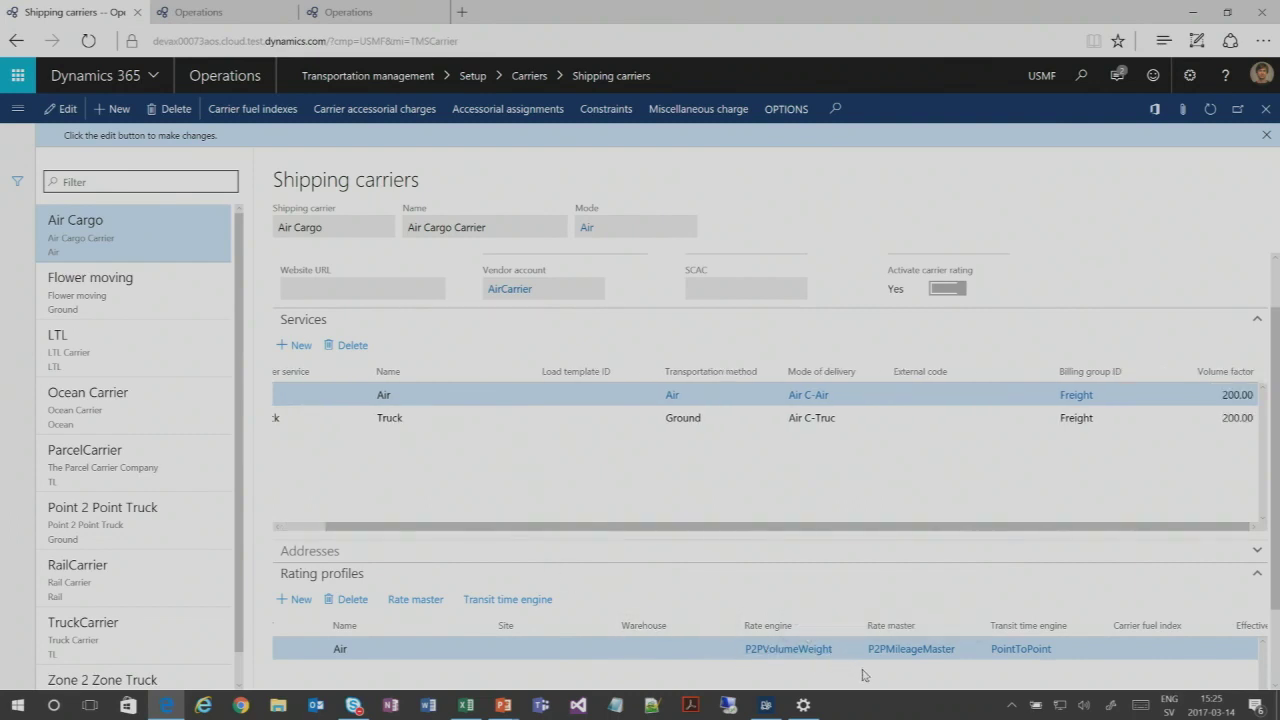
Open the P2P rate base from the P2PMileageMaster Air assignment for postal code 98052.
left_click(437, 601)
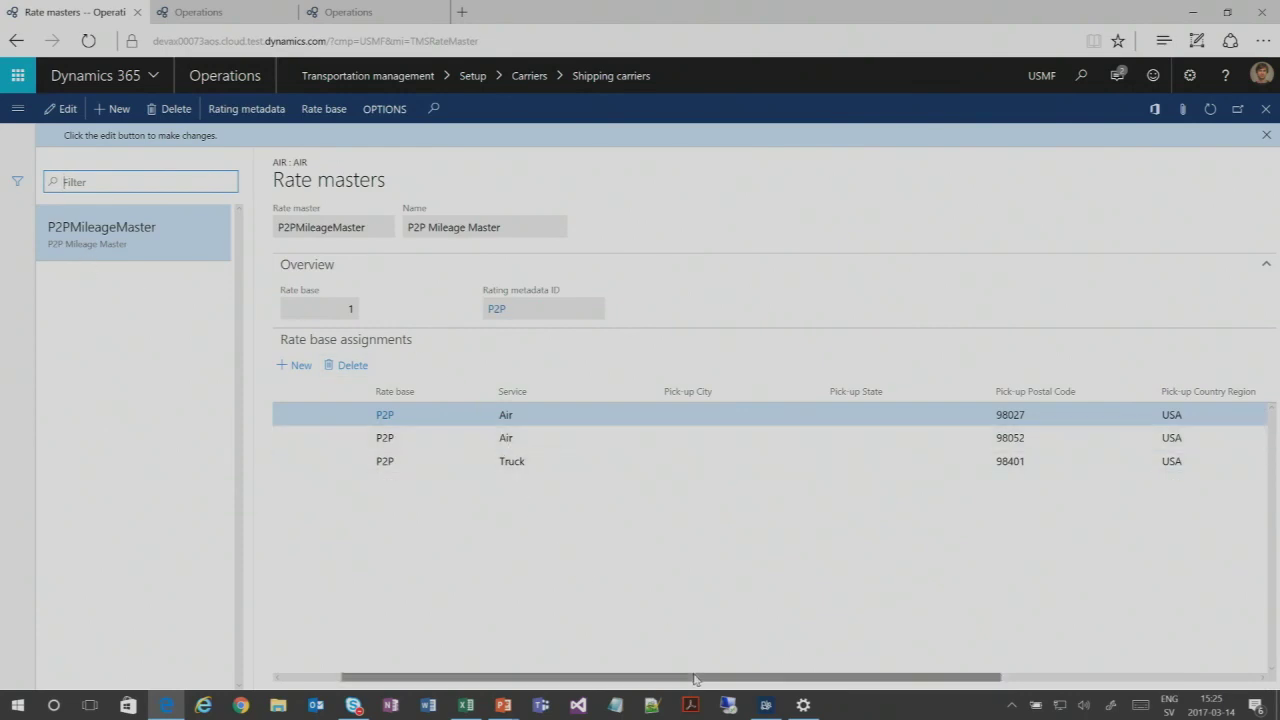
left_click_drag(695, 679, 520, 563)
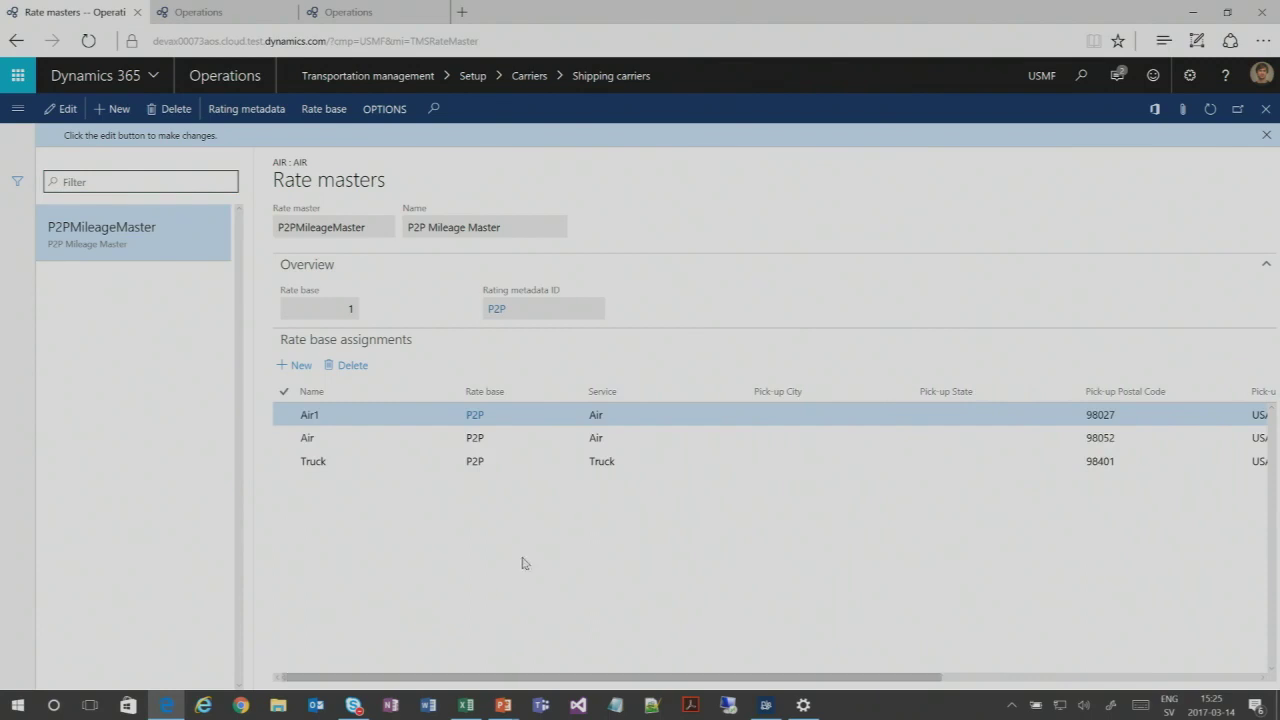
left_click(633, 441)
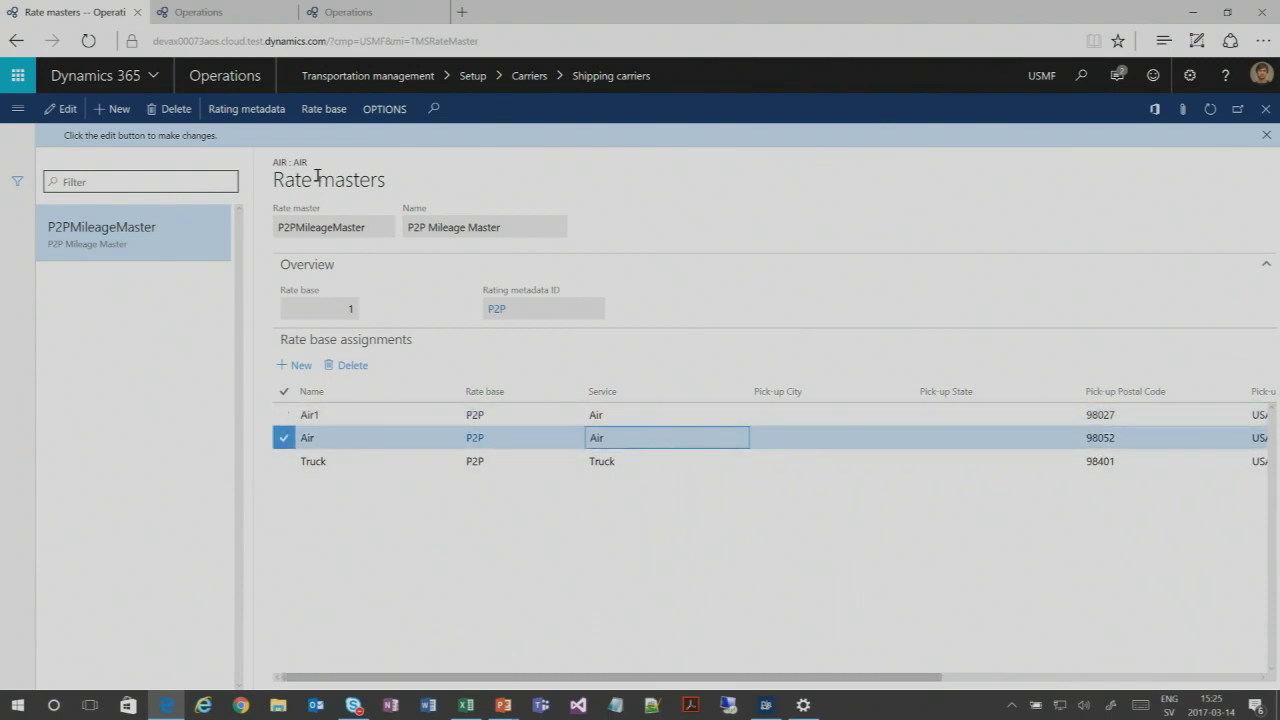
left_click(321, 114)
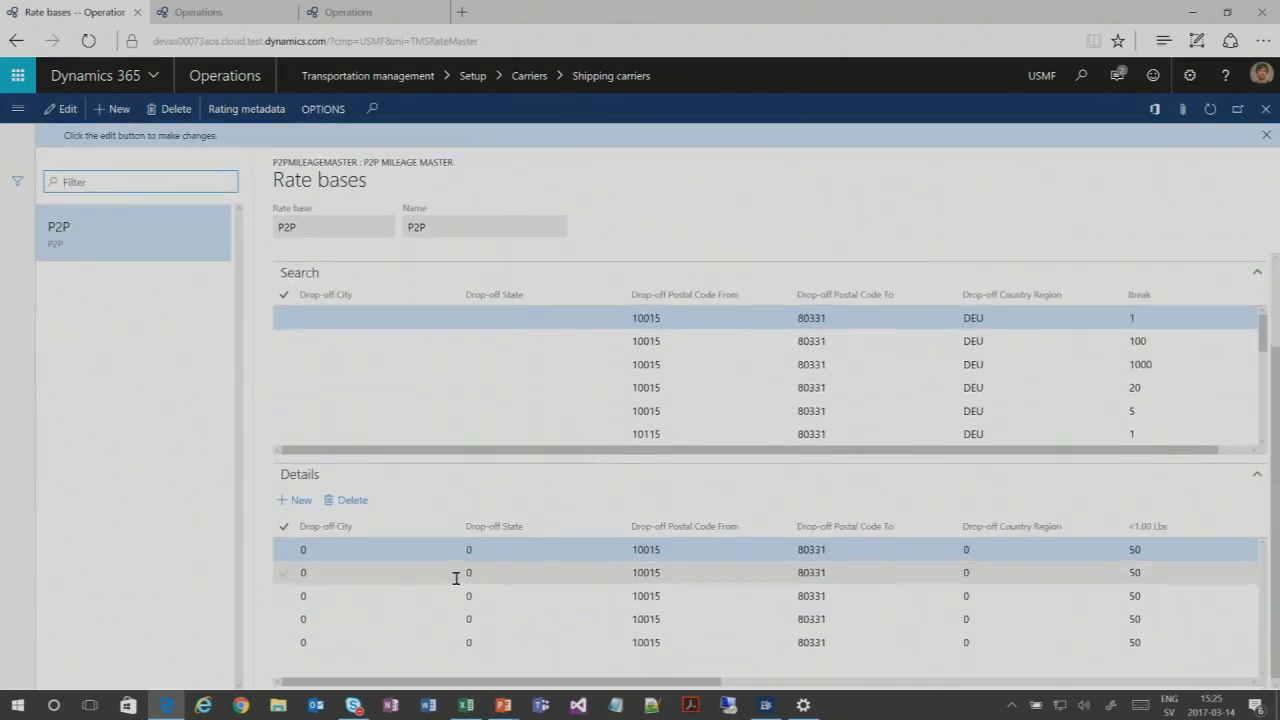
scroll(455, 578, "down", 1)
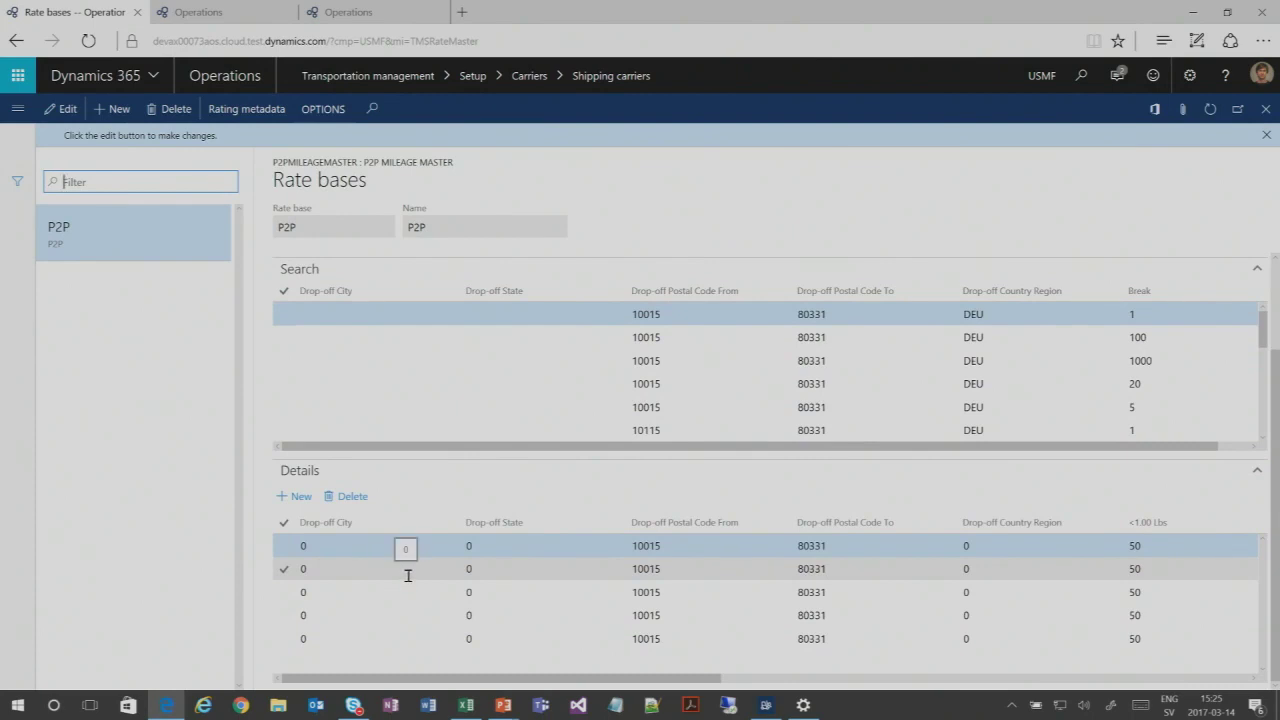
scroll(576, 432, "down", 1)
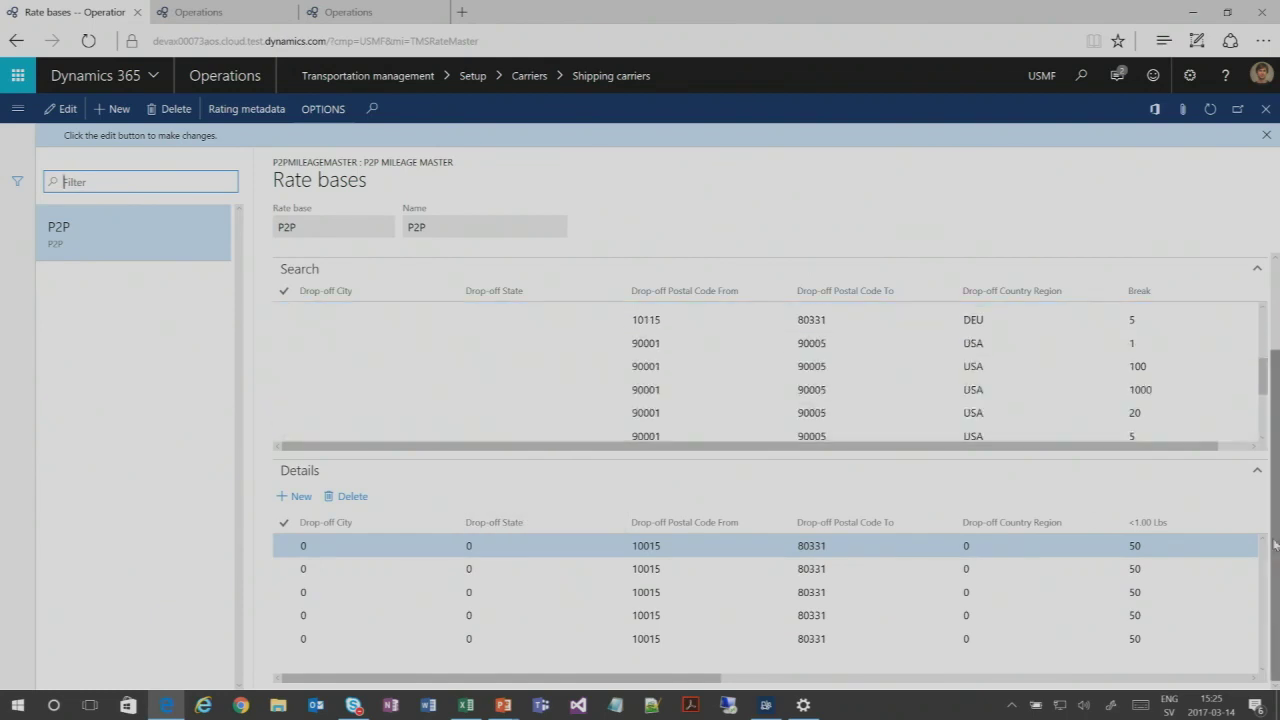
scroll(971, 343, "down", 2)
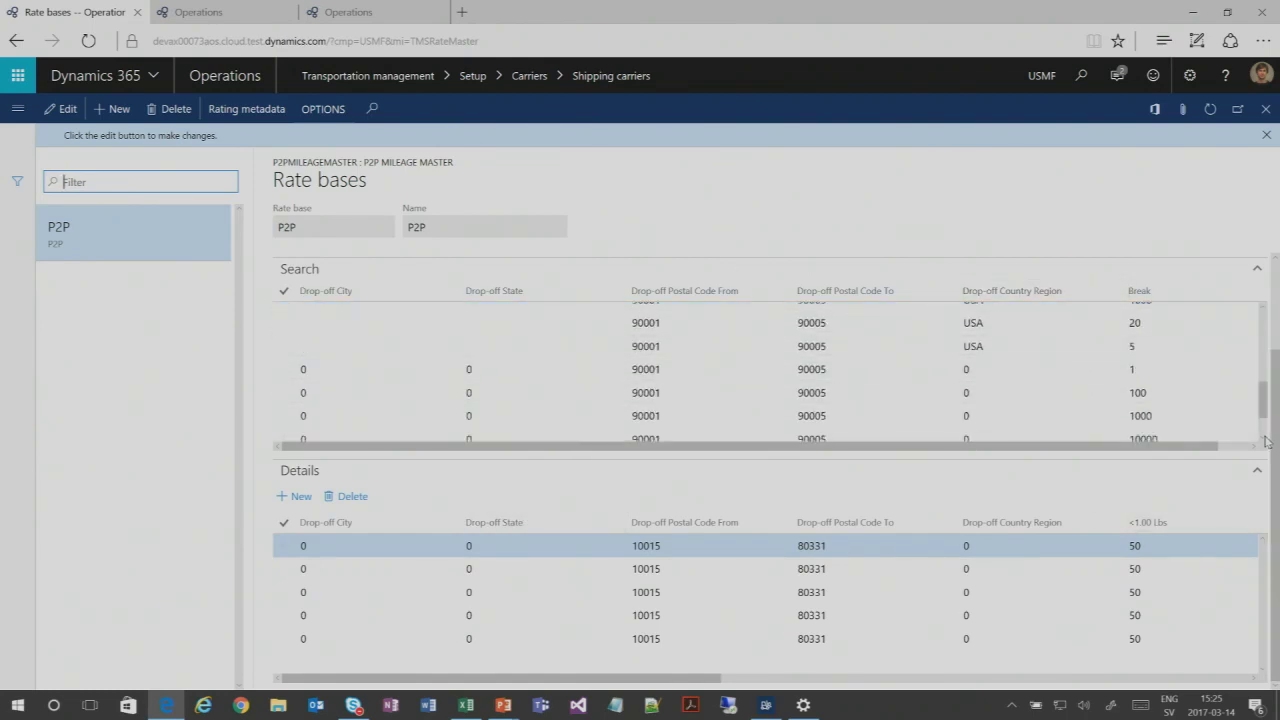
left_click_drag(1262, 398, 1256, 407)
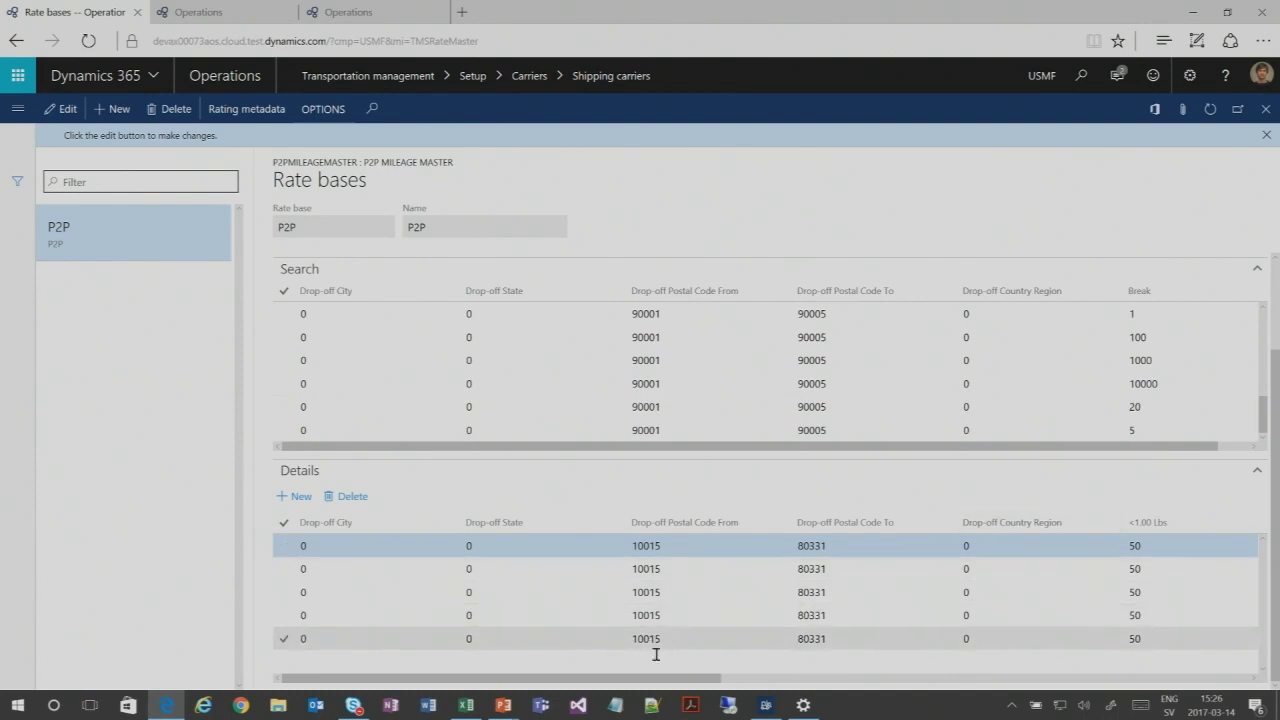
left_click_drag(672, 679, 757, 643)
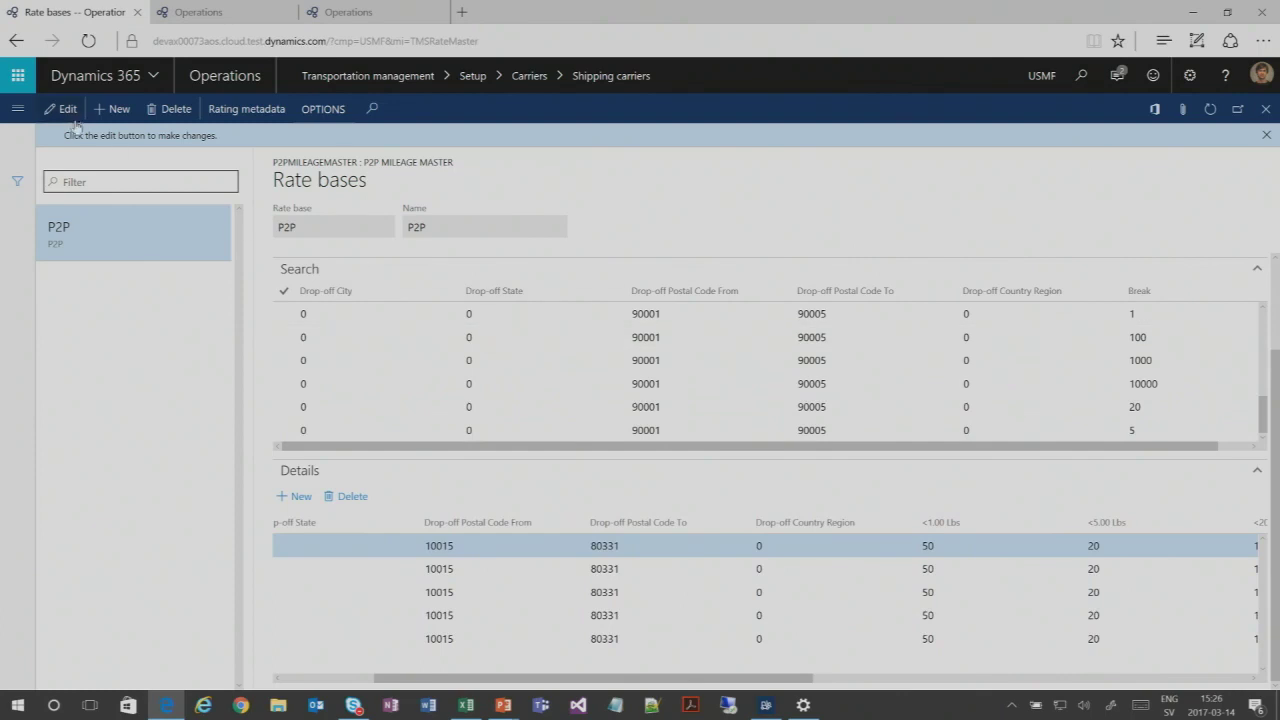
Close the rate base and go to the Load planning workbench.
left_click(1266, 109)
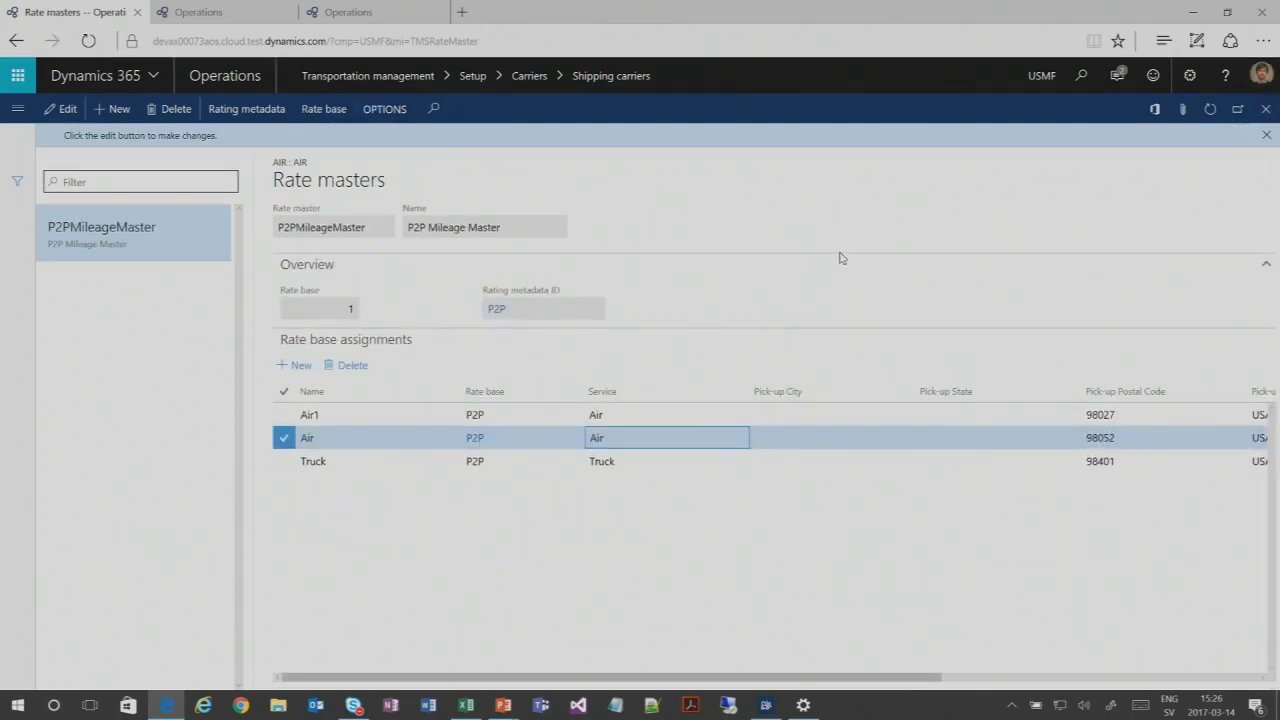
scroll(714, 552, "right", 3)
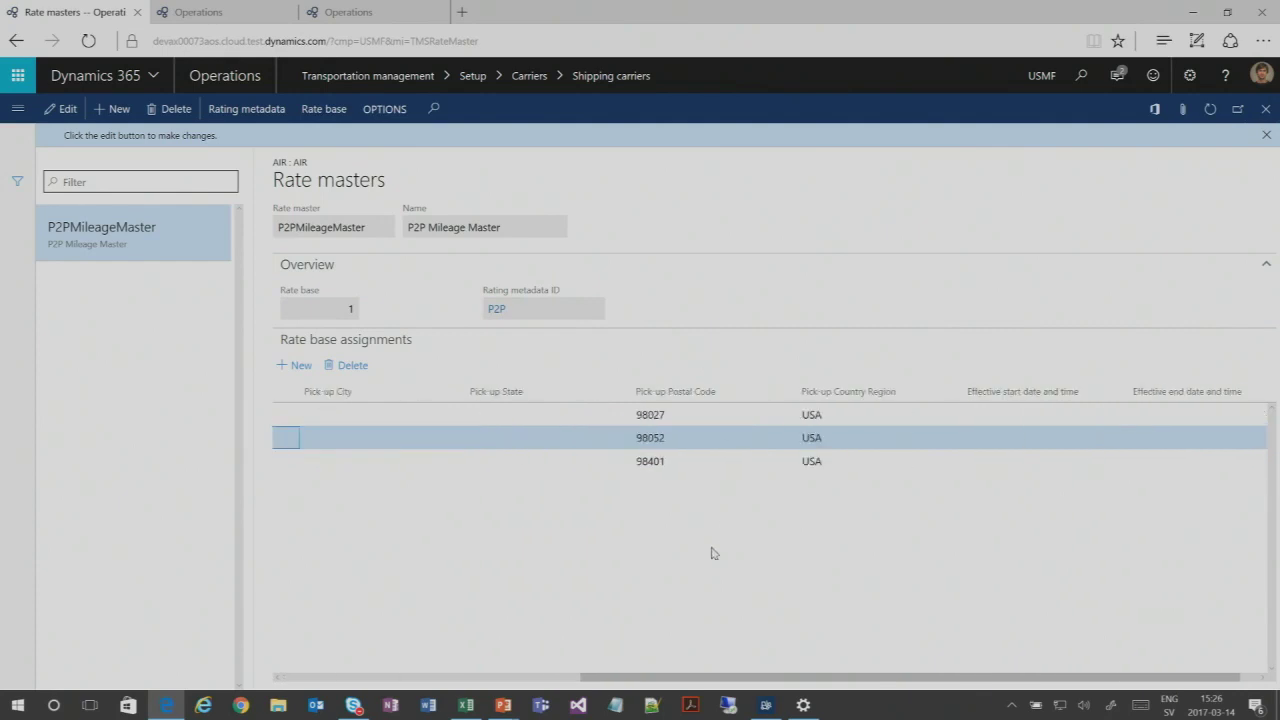
scroll(712, 552, "left", 3)
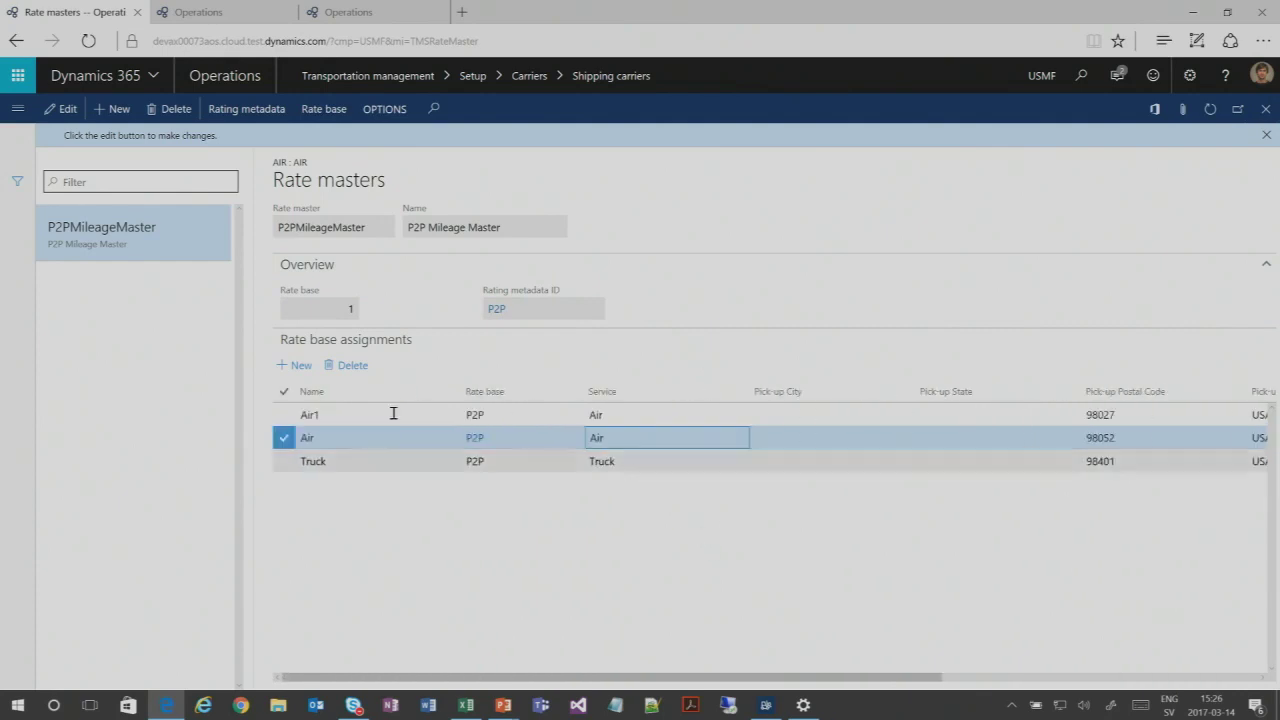
left_click(15, 112)
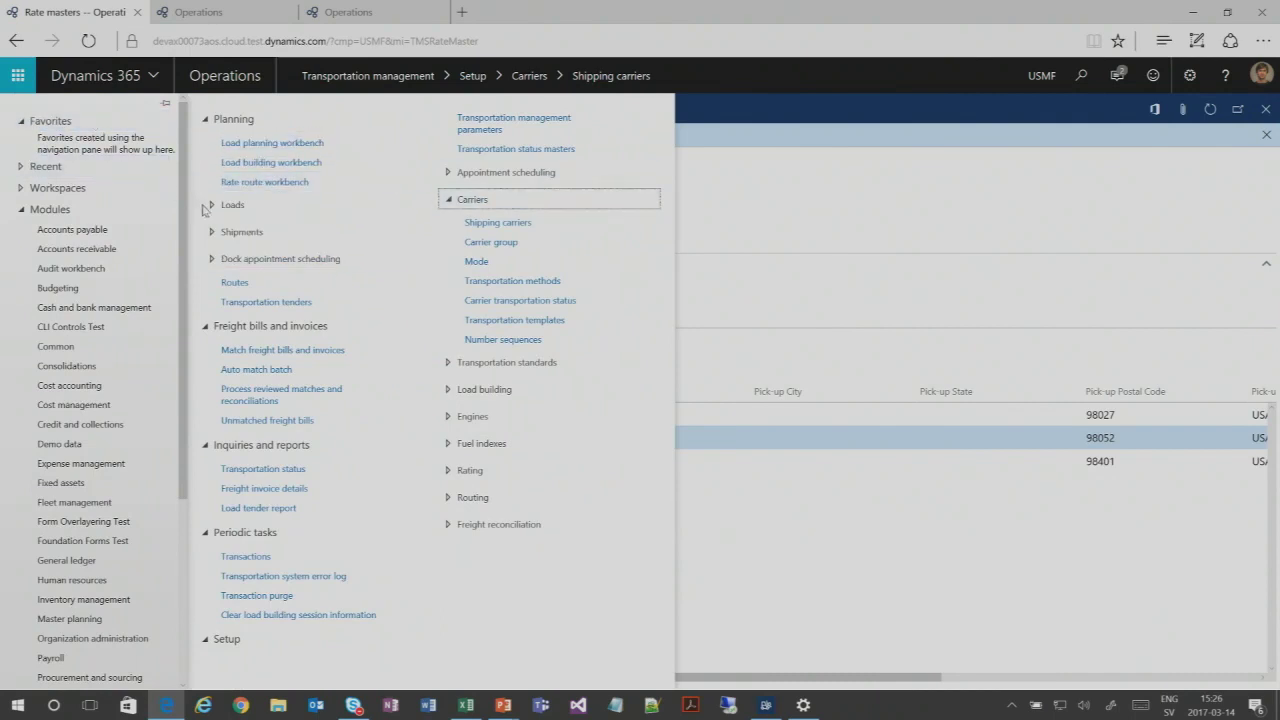
left_click(247, 145)
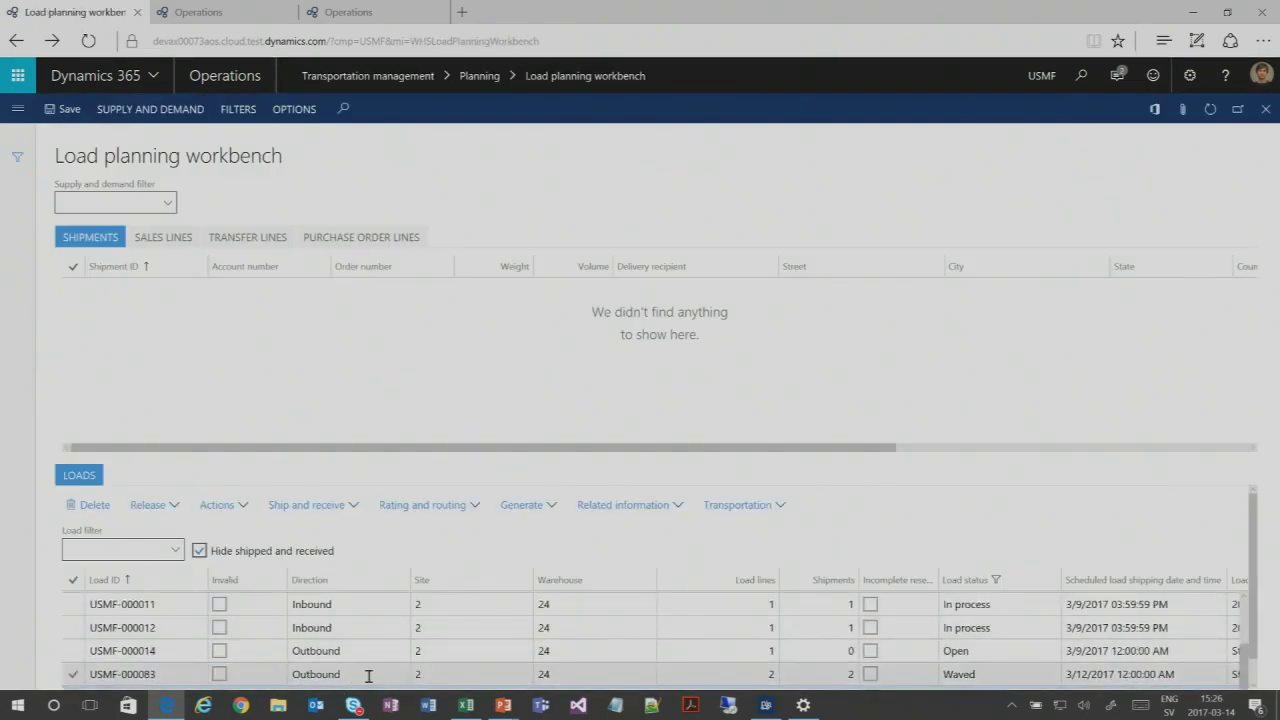
Select outbound load USMF-000014 and open its Rate route workbench.
left_click(366, 674)
scroll(471, 600, "up", 1)
scroll(410, 660, "down", 1)
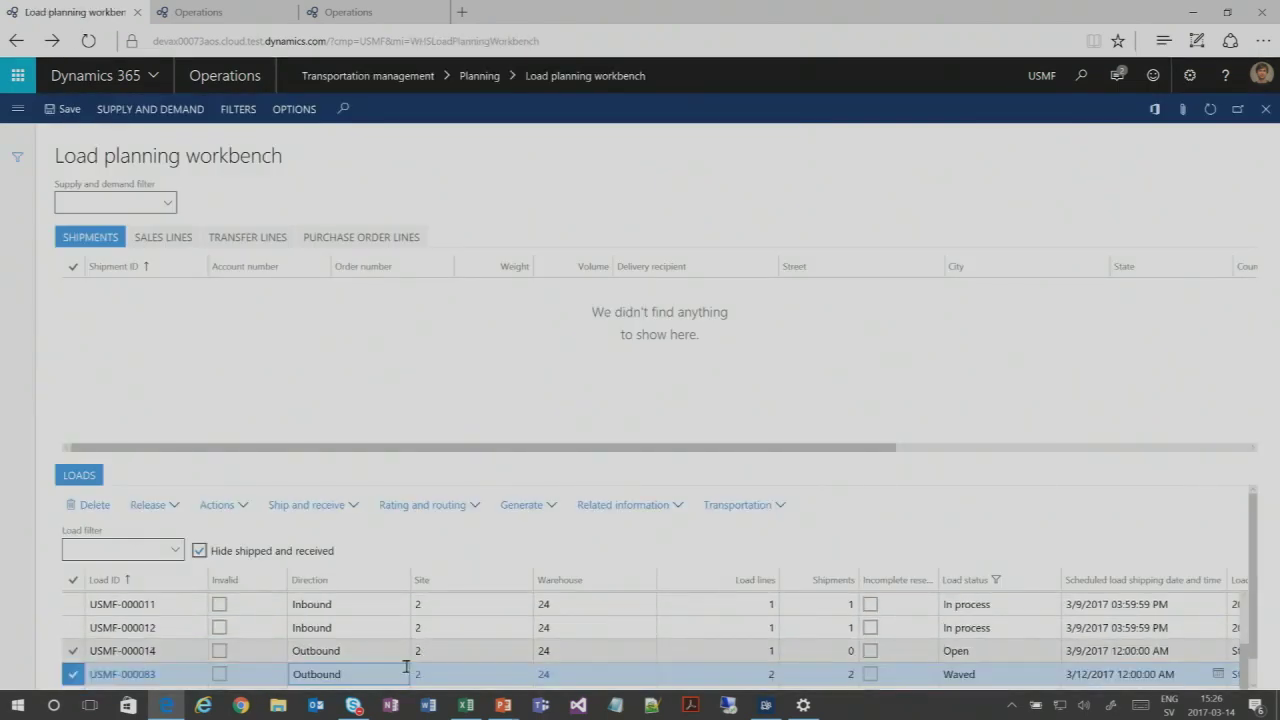
left_click(388, 650)
scroll(397, 627, "up", 1)
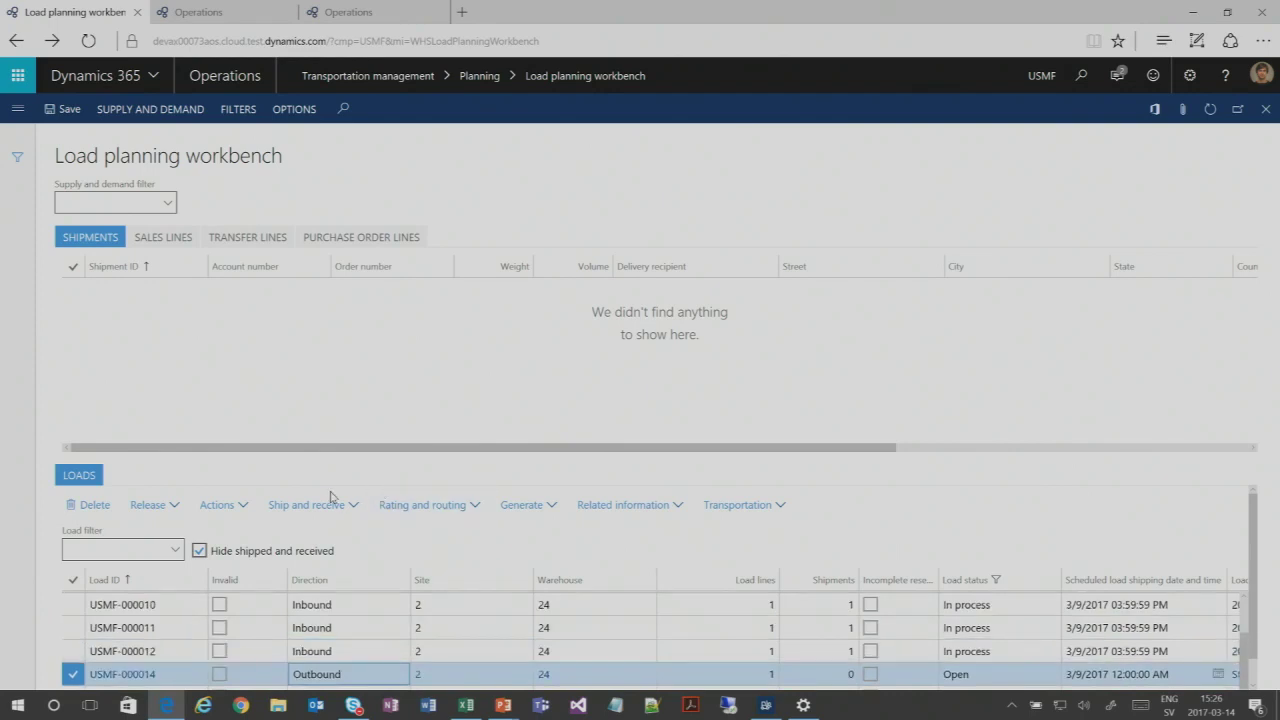
left_click(414, 508)
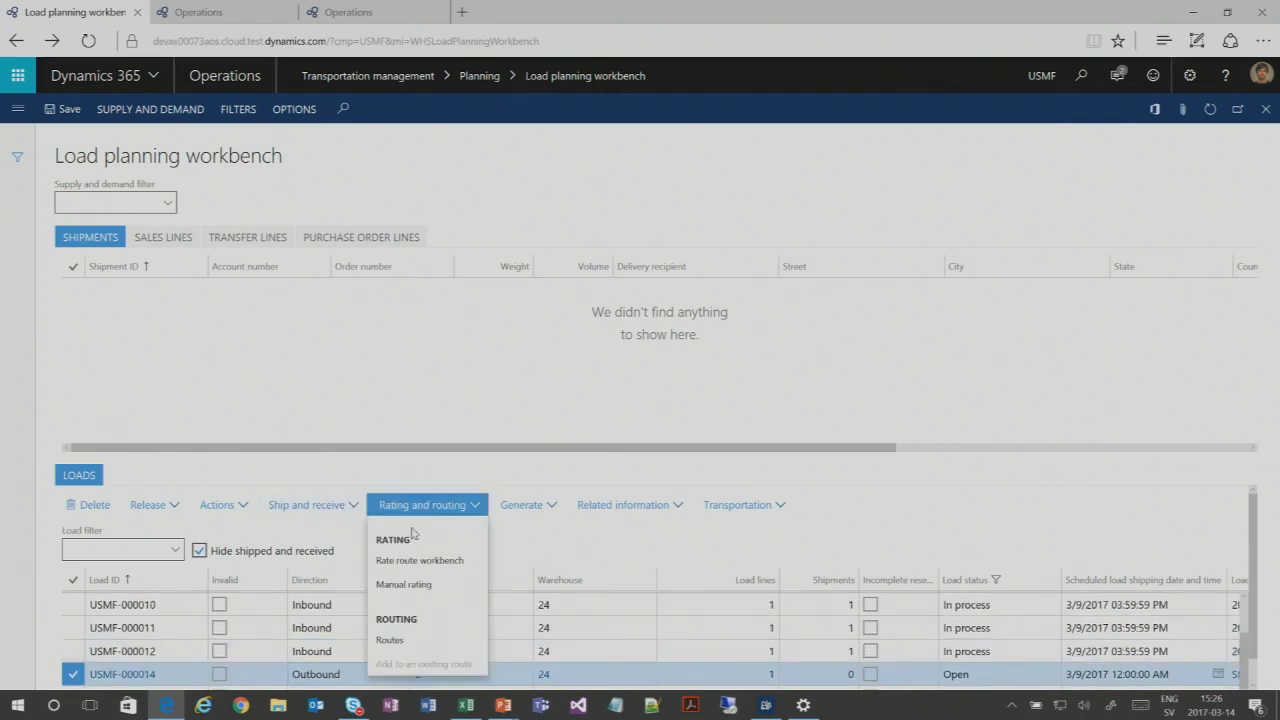
left_click(404, 561)
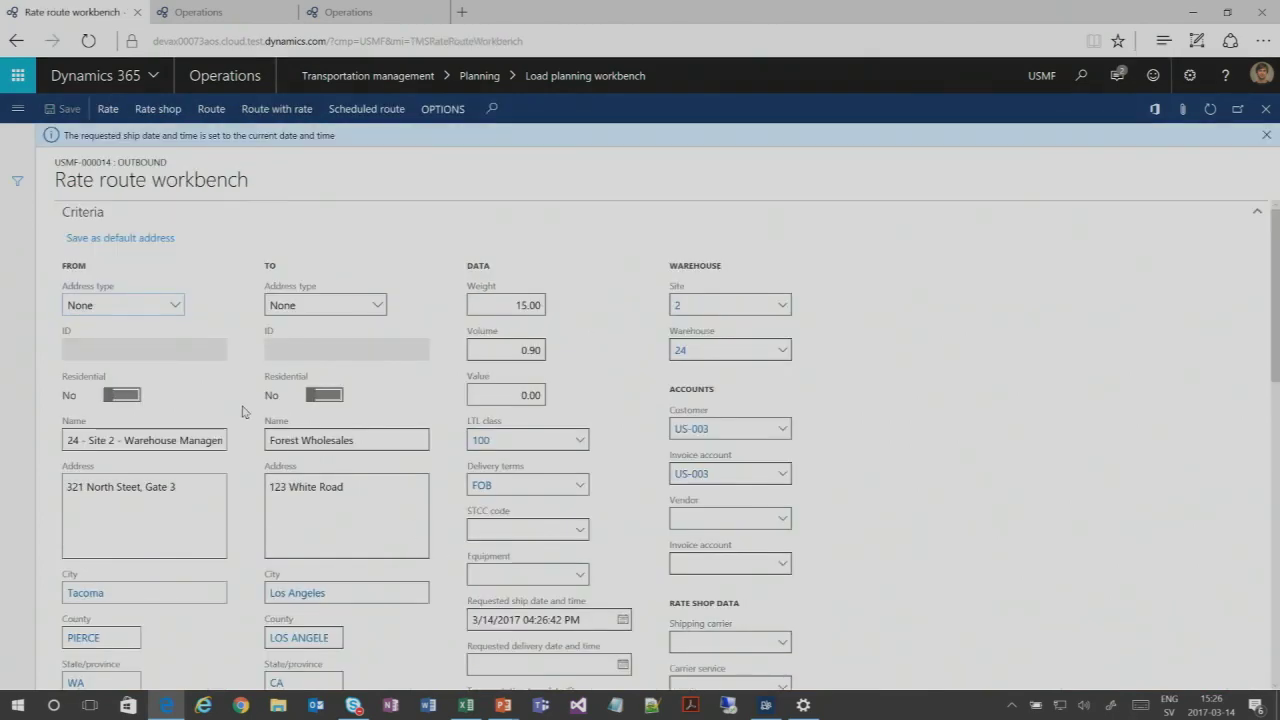
Rate shop the load and sort route results by total rate, lowest first.
scroll(241, 408, "down", 5)
scroll(238, 395, "up", 5)
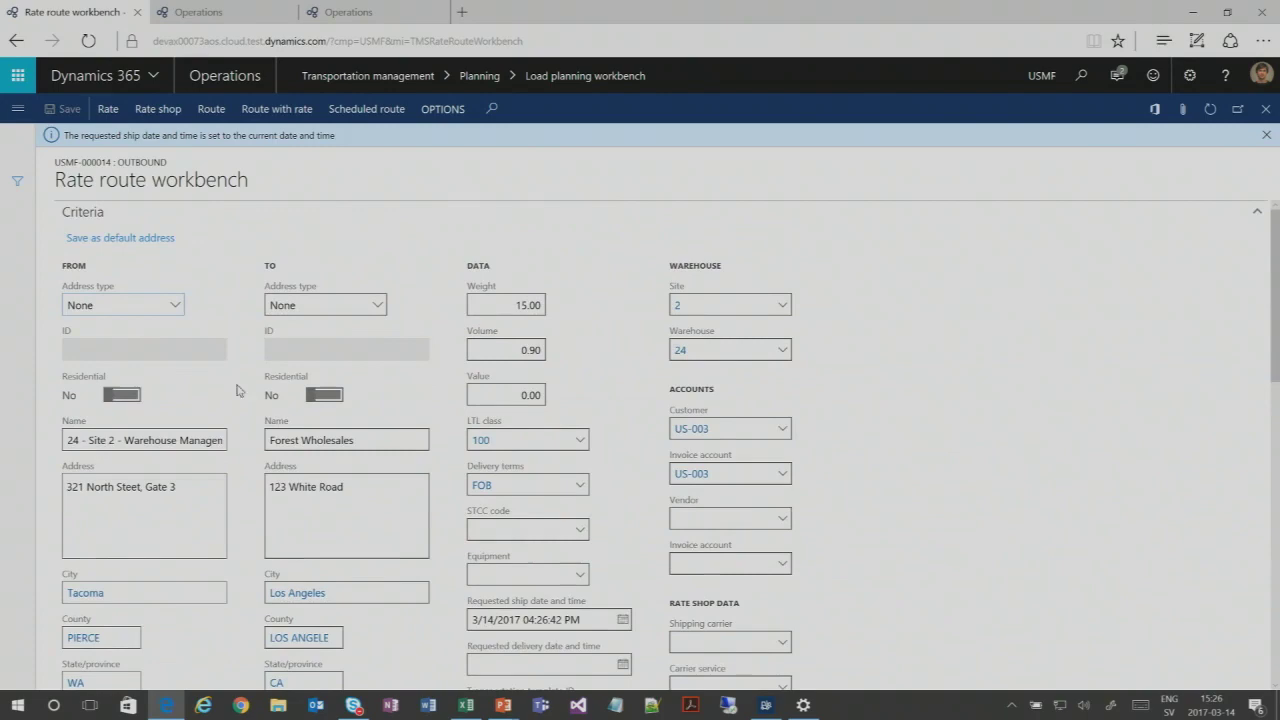
left_click(162, 108)
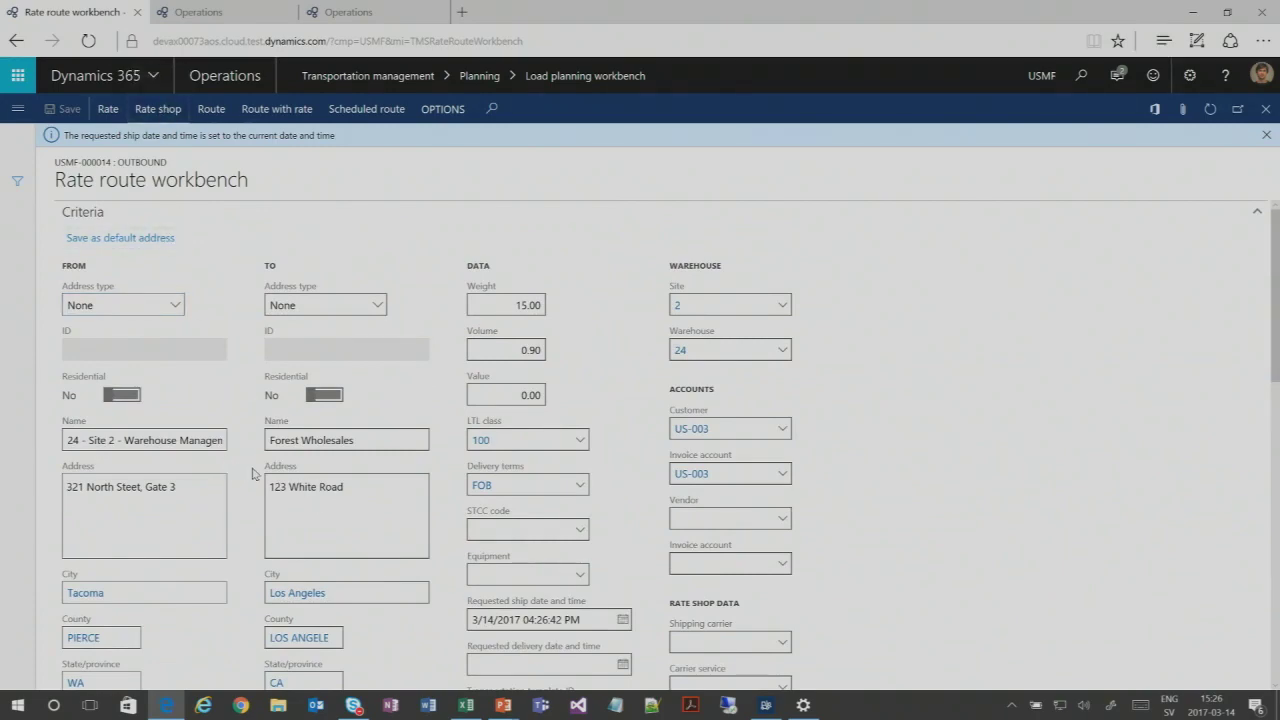
scroll(253, 474, "down", 5)
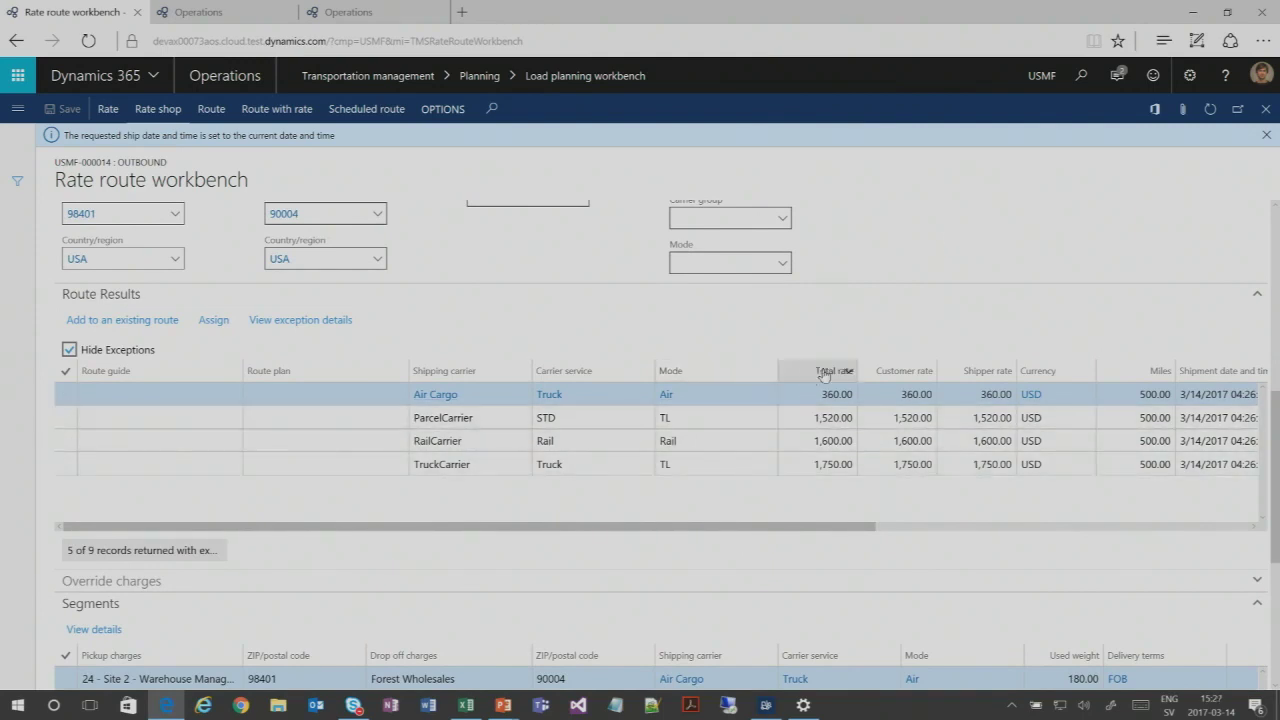
left_click(823, 372)
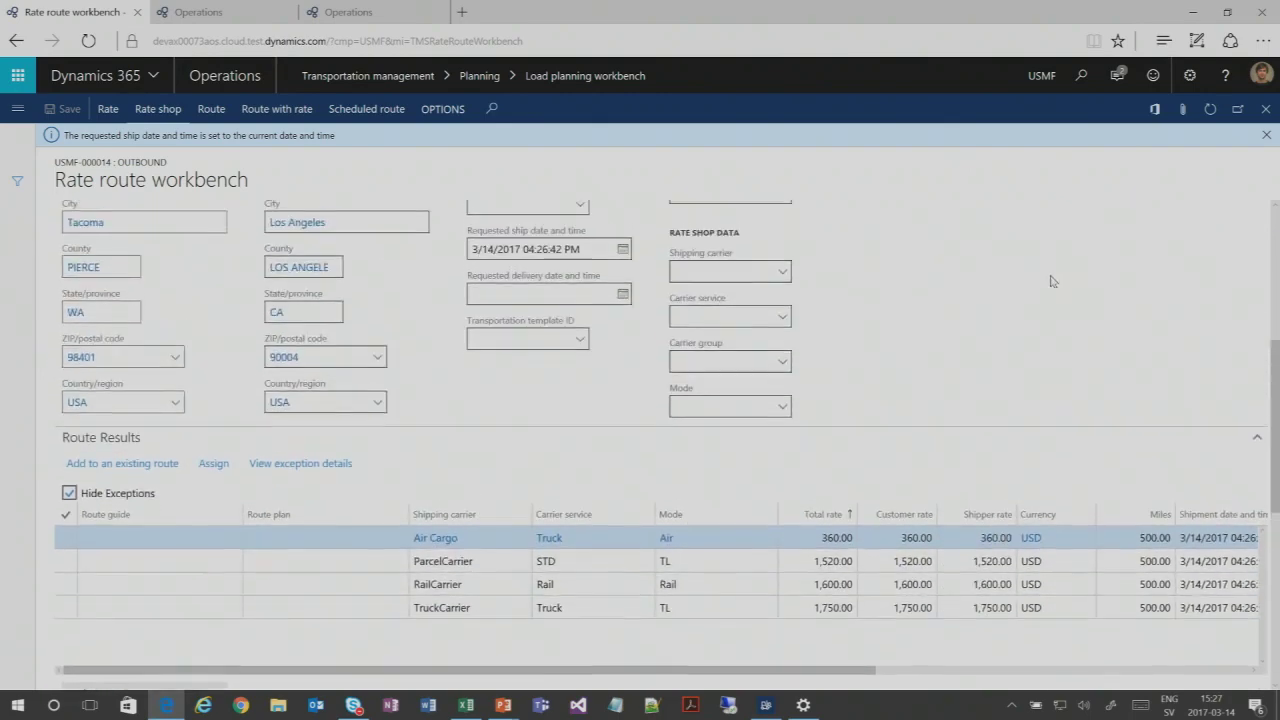
Check the load's weight and volume, and select the Air Cargo segment with 180.00 used weight.
left_click(529, 308)
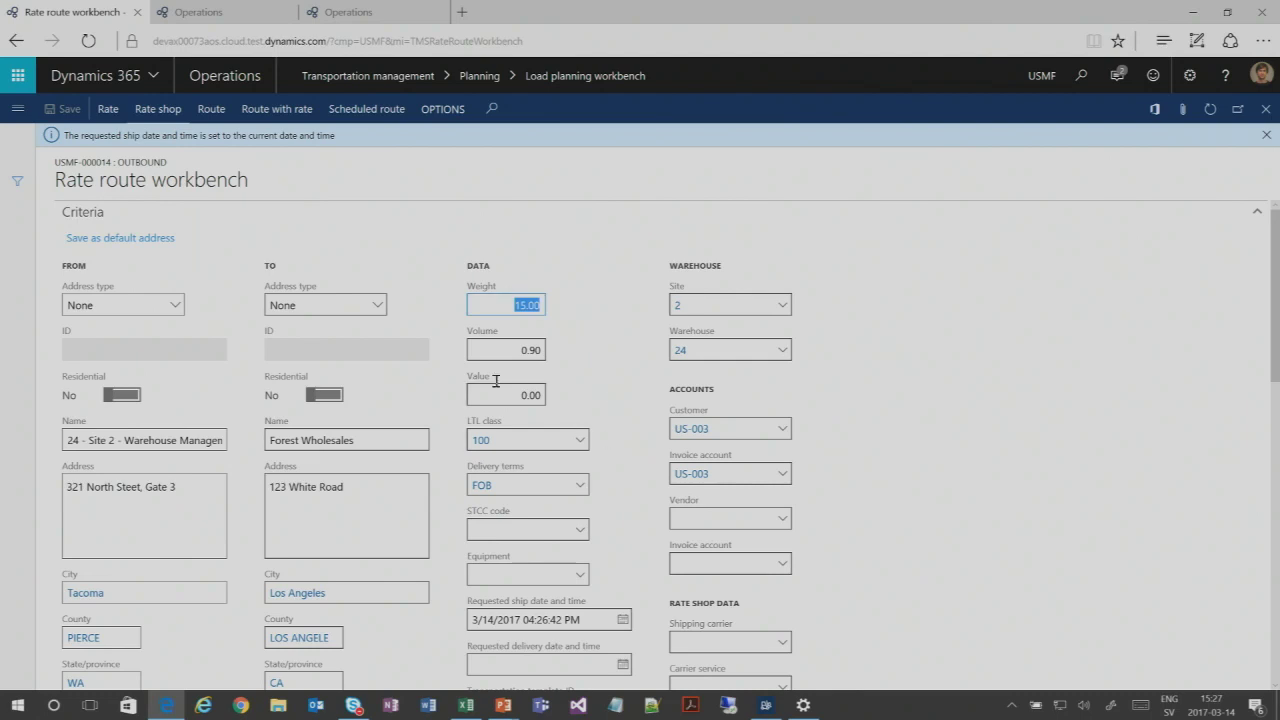
left_click(517, 349)
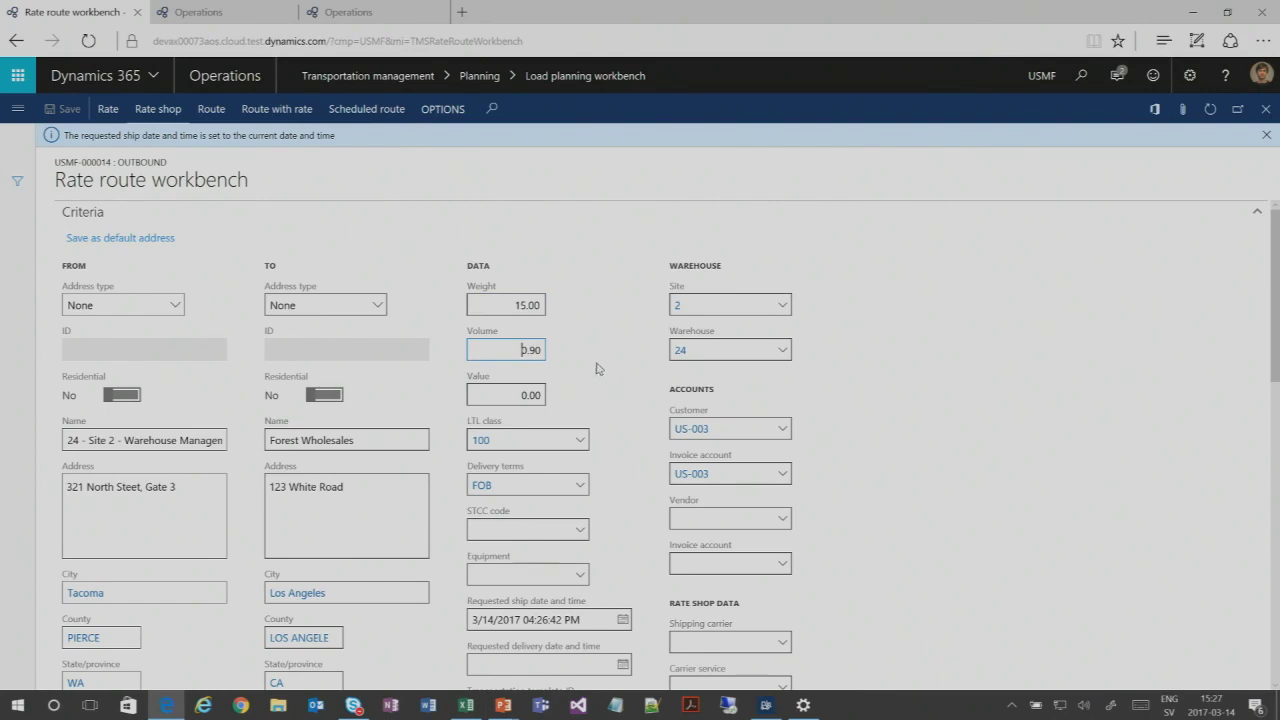
scroll(596, 369, "down", 3)
scroll(596, 369, "up", 3)
scroll(596, 369, "down", 5)
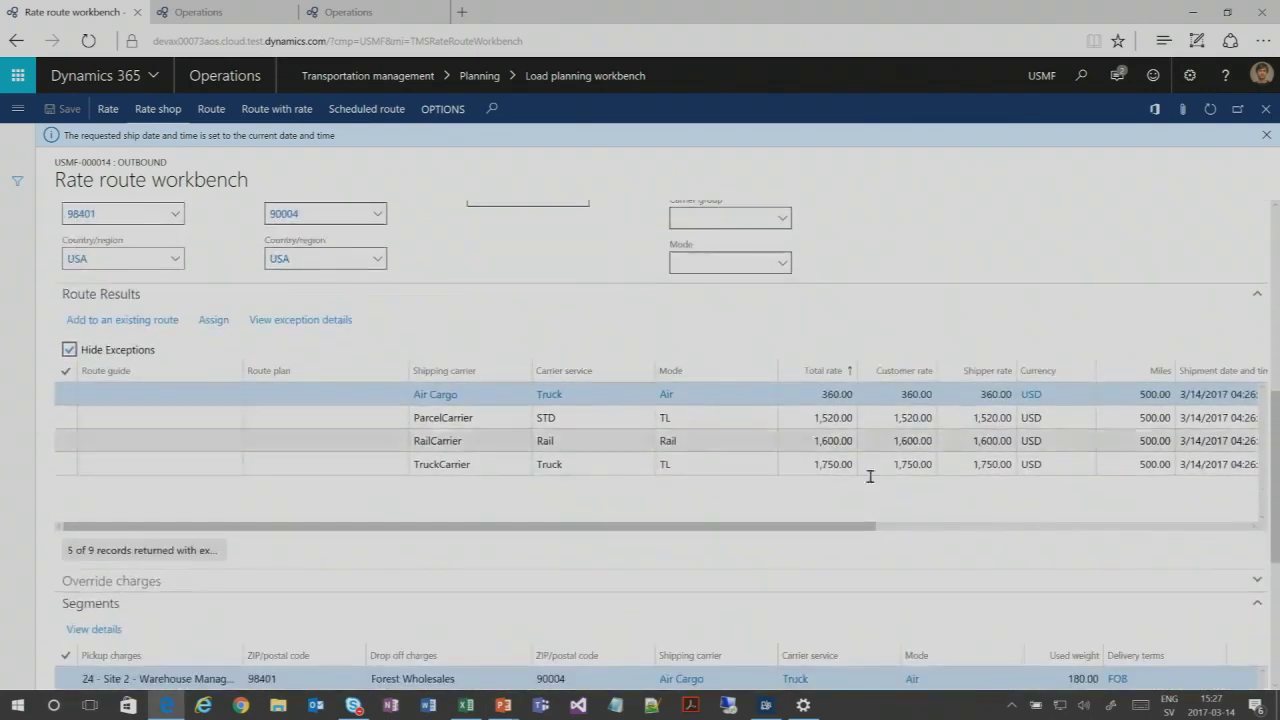
scroll(723, 523, "right", 3)
scroll(791, 557, "down", 2)
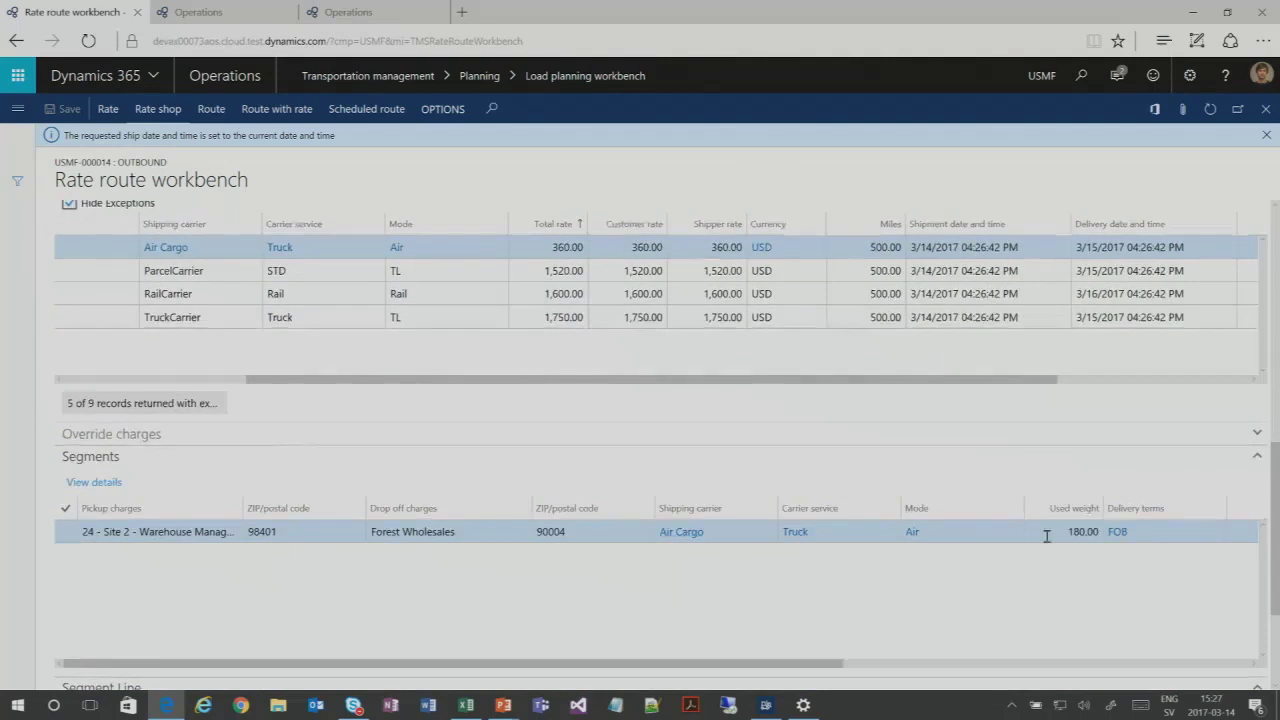
left_click_drag(1052, 536, 1095, 550)
left_click(1066, 532)
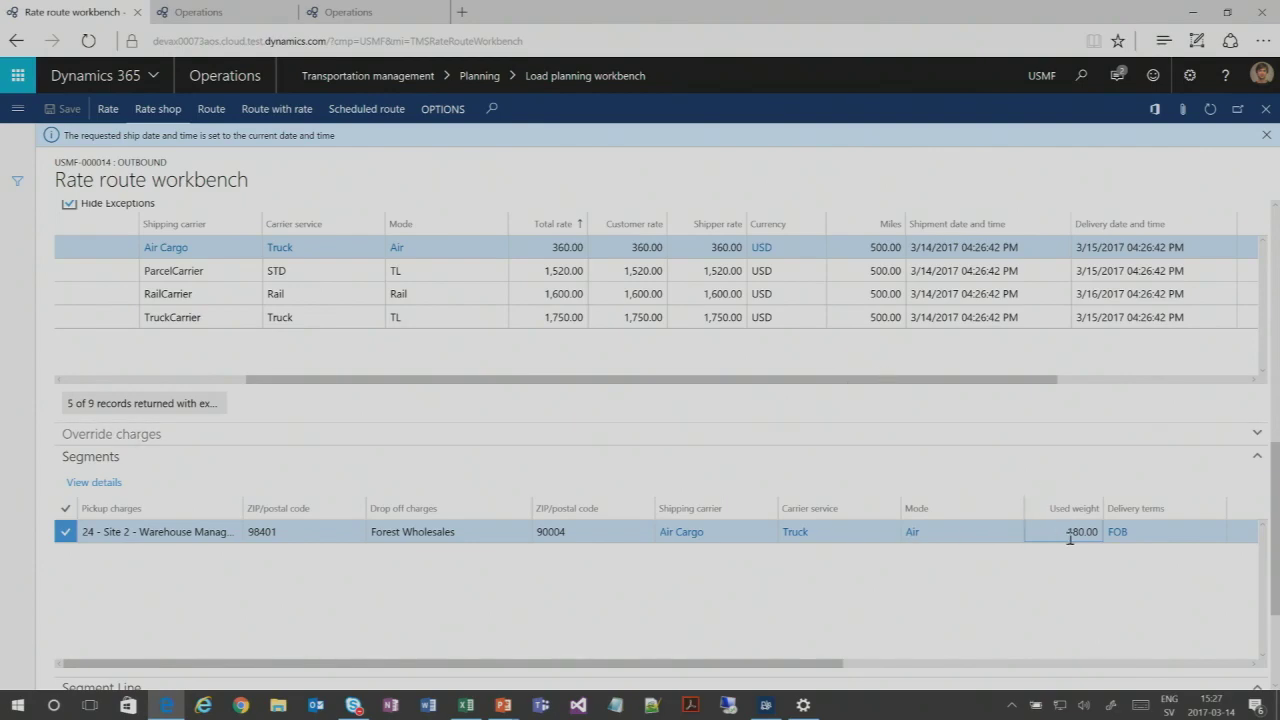
scroll(1080, 540, "up", 10)
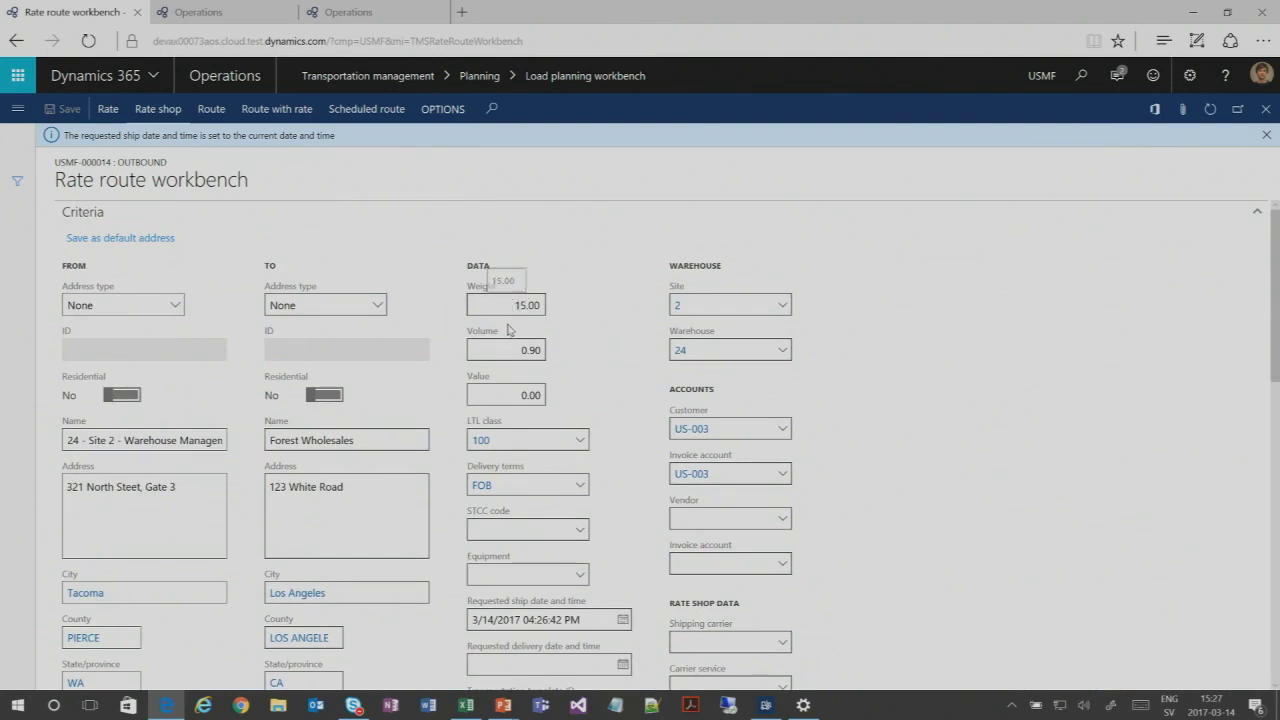
Change the load weight to 200.00 and re-rate, raising Air Cargo to 400.00.
left_click(540, 309)
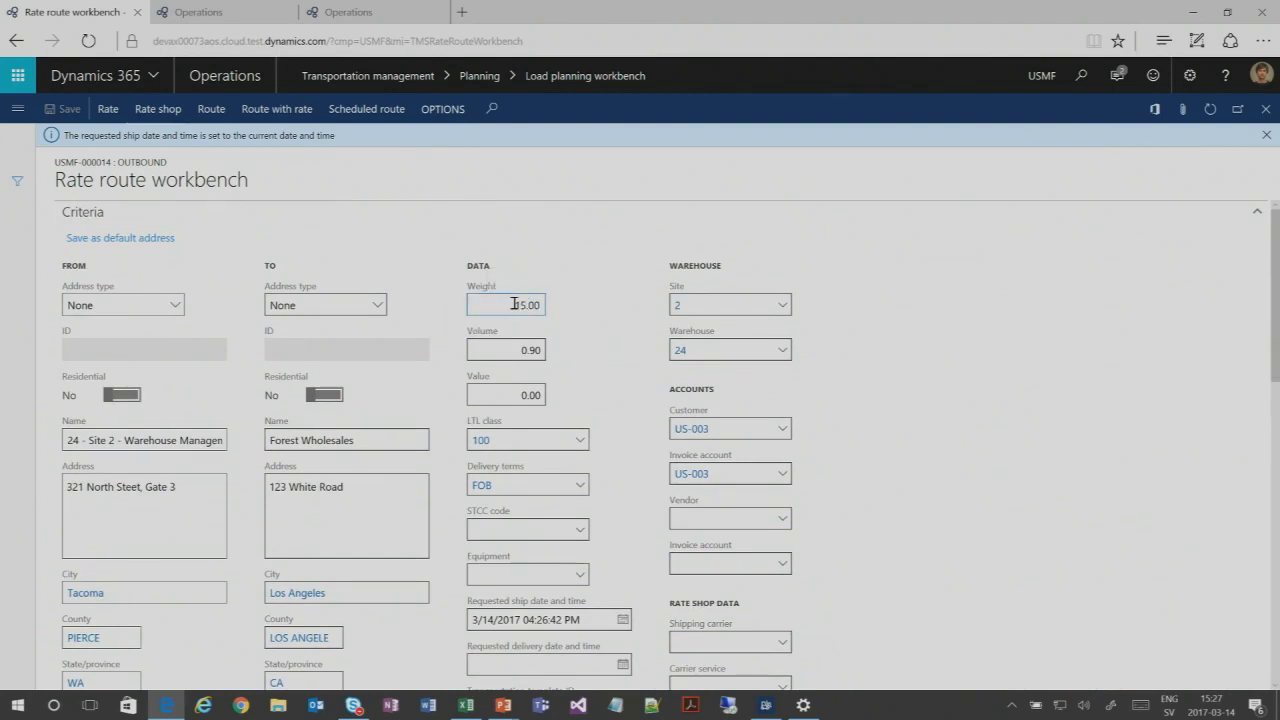
double_click(514, 304)
type("20")
left_click(180, 117)
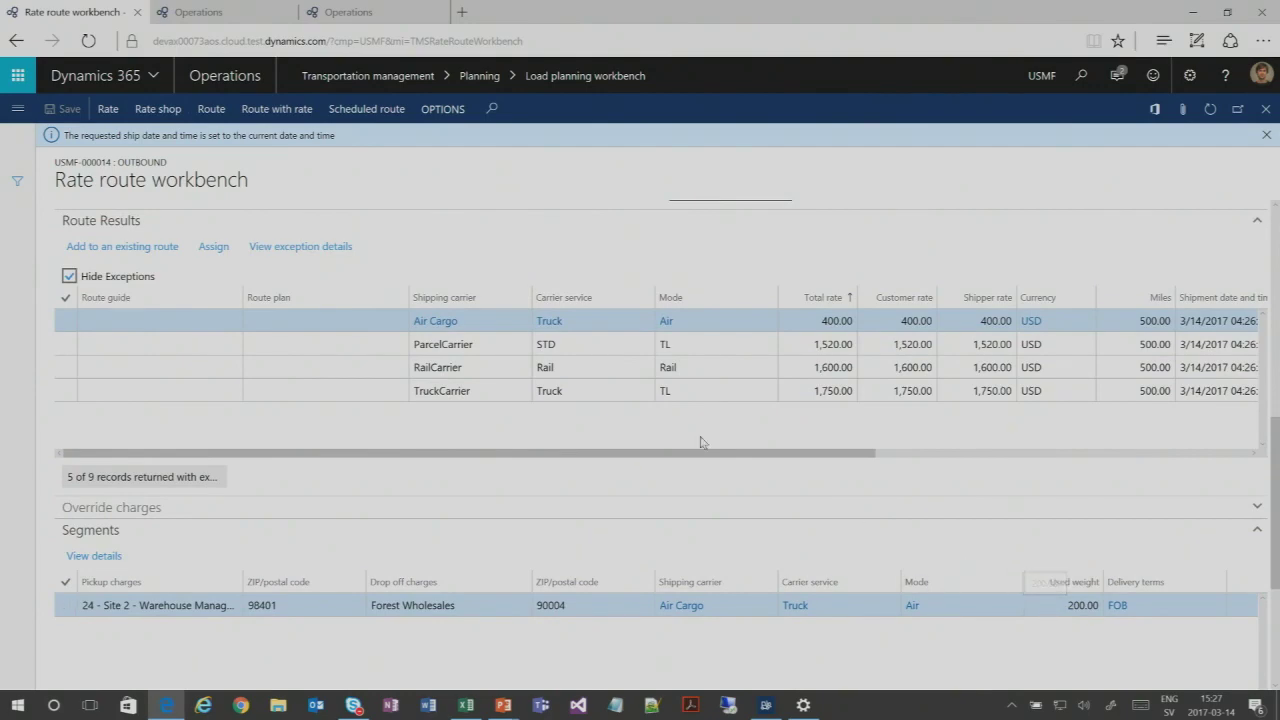
scroll(545, 296, "up", 3)
Restore the weight to 15.00 and re-rate, returning Air Cargo to 360.00.
left_click(514, 305)
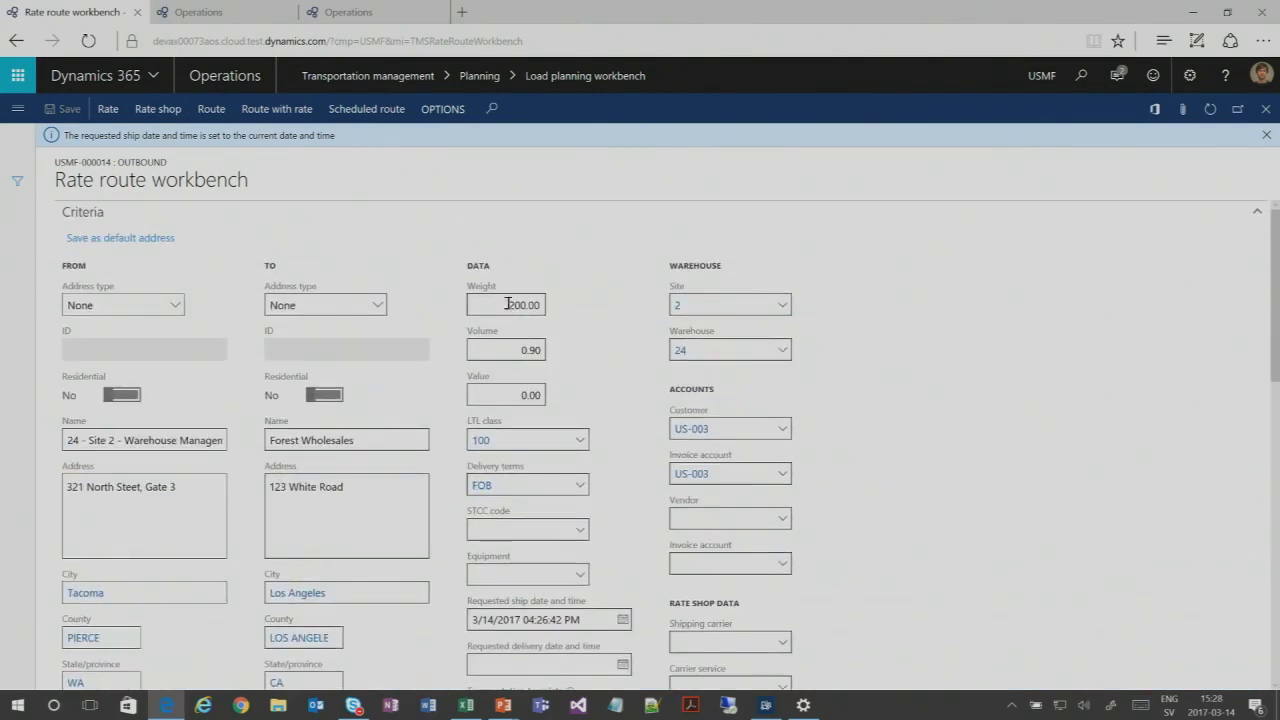
double_click(514, 305)
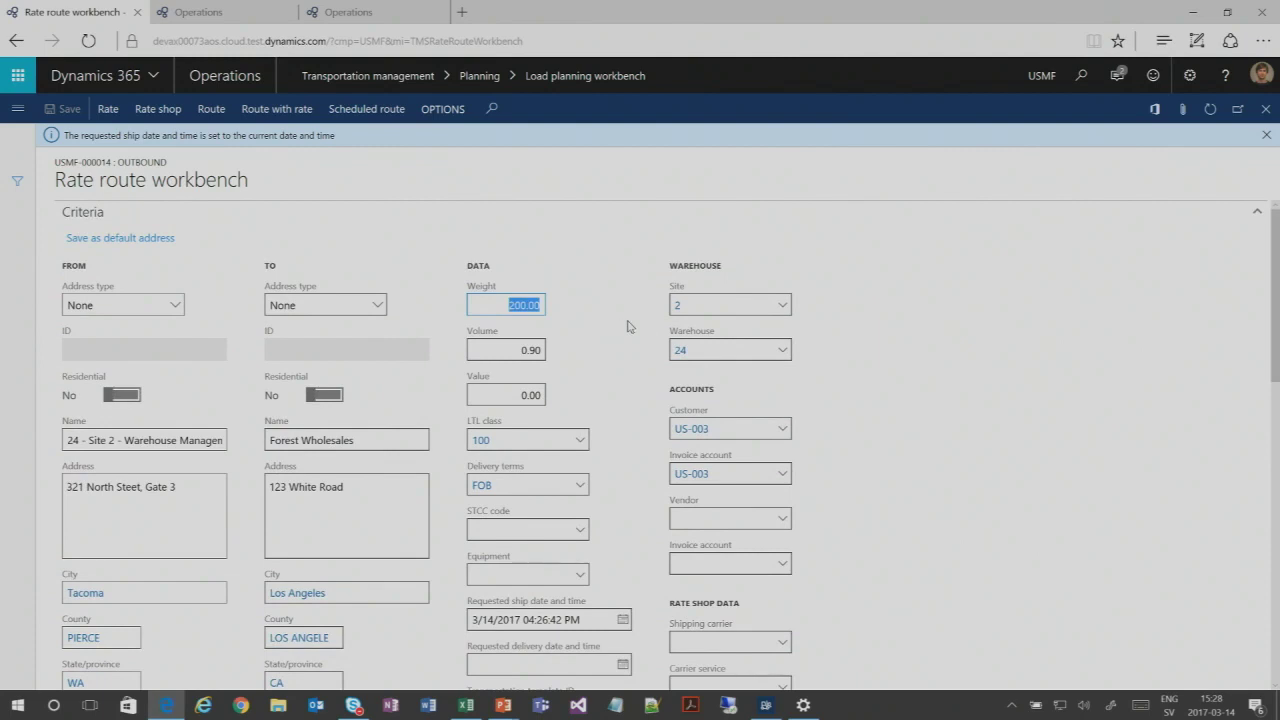
type("15")
left_click(497, 279)
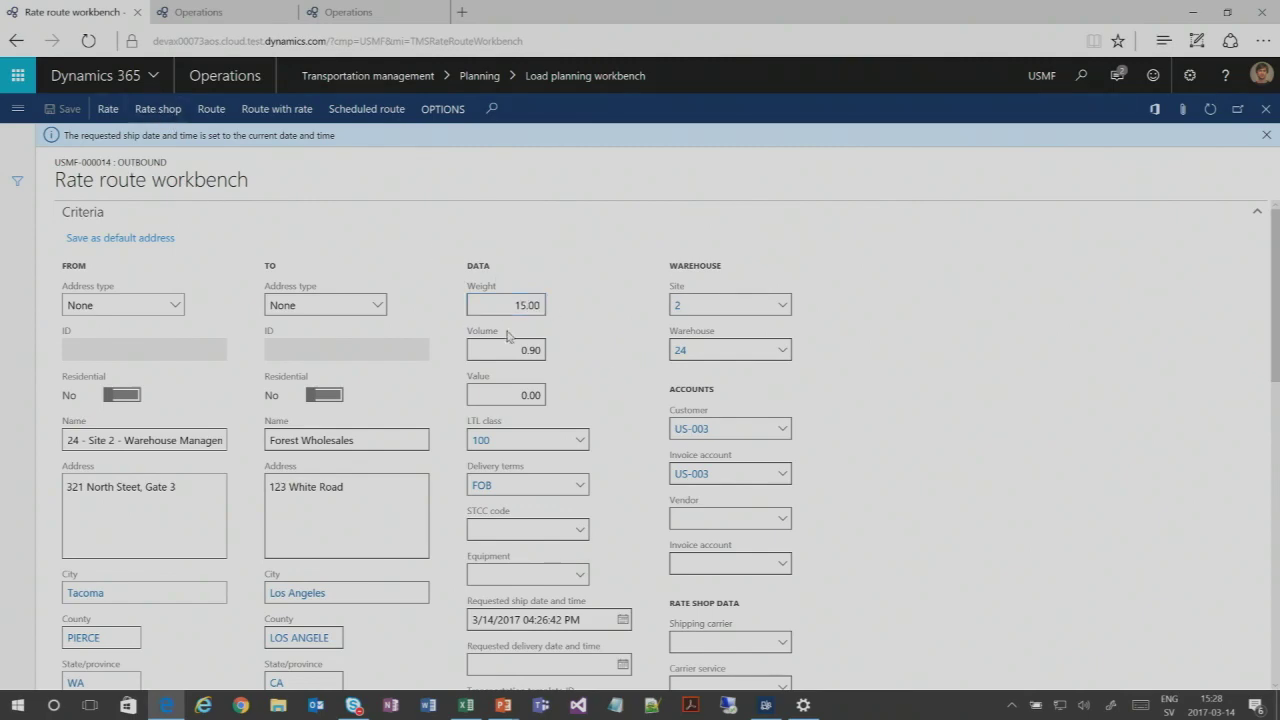
scroll(614, 337, "down", 10)
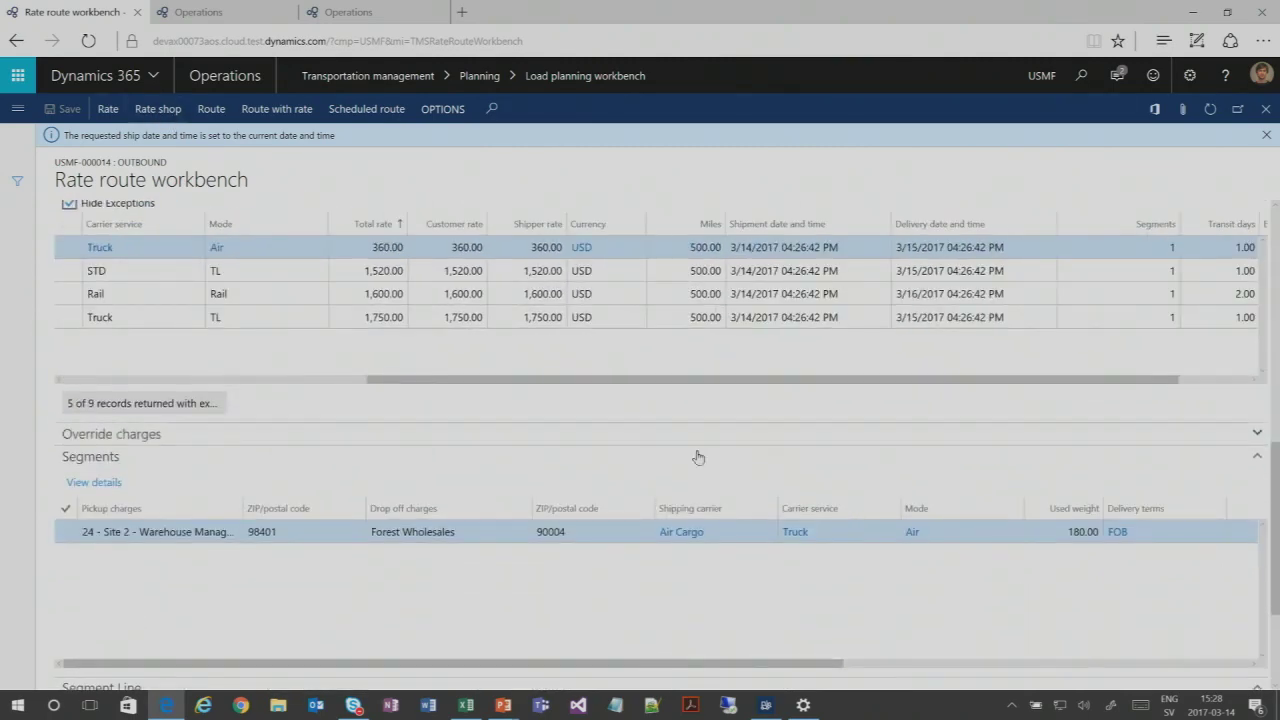
scroll(700, 566, "right", 3)
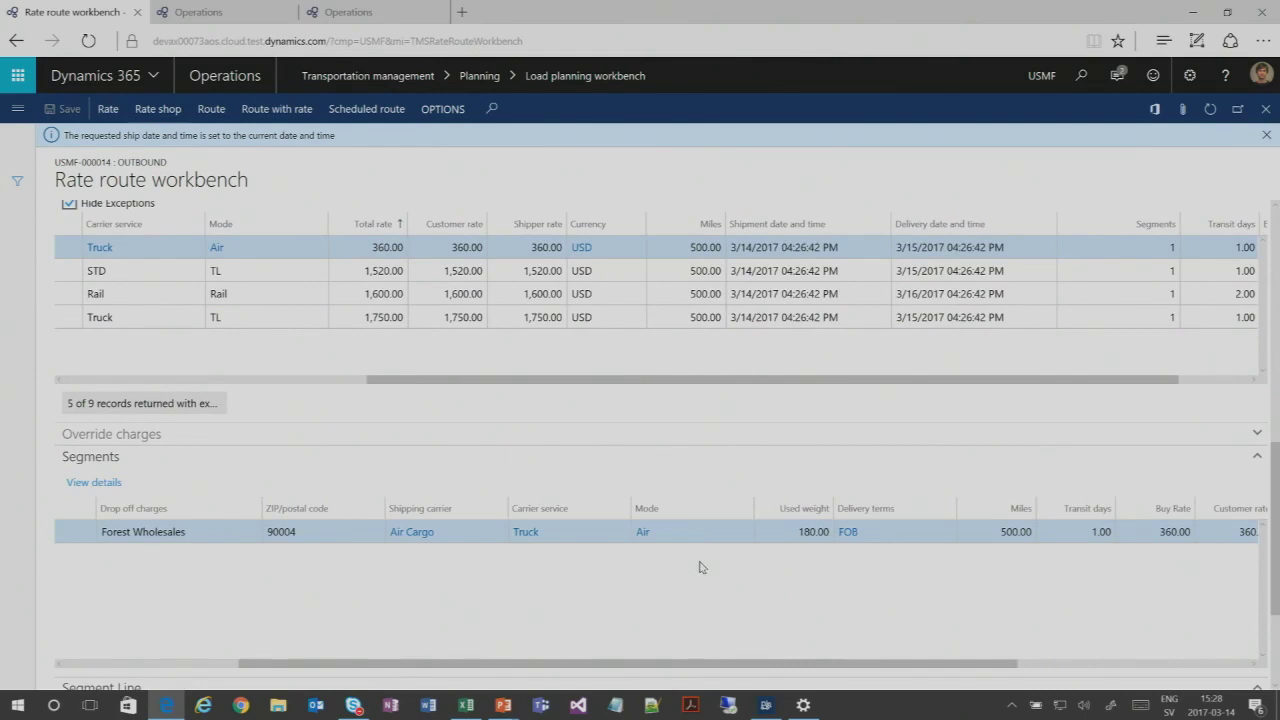
scroll(700, 566, "left", 3)
scroll(214, 394, "left", 3)
scroll(409, 429, "up", 5)
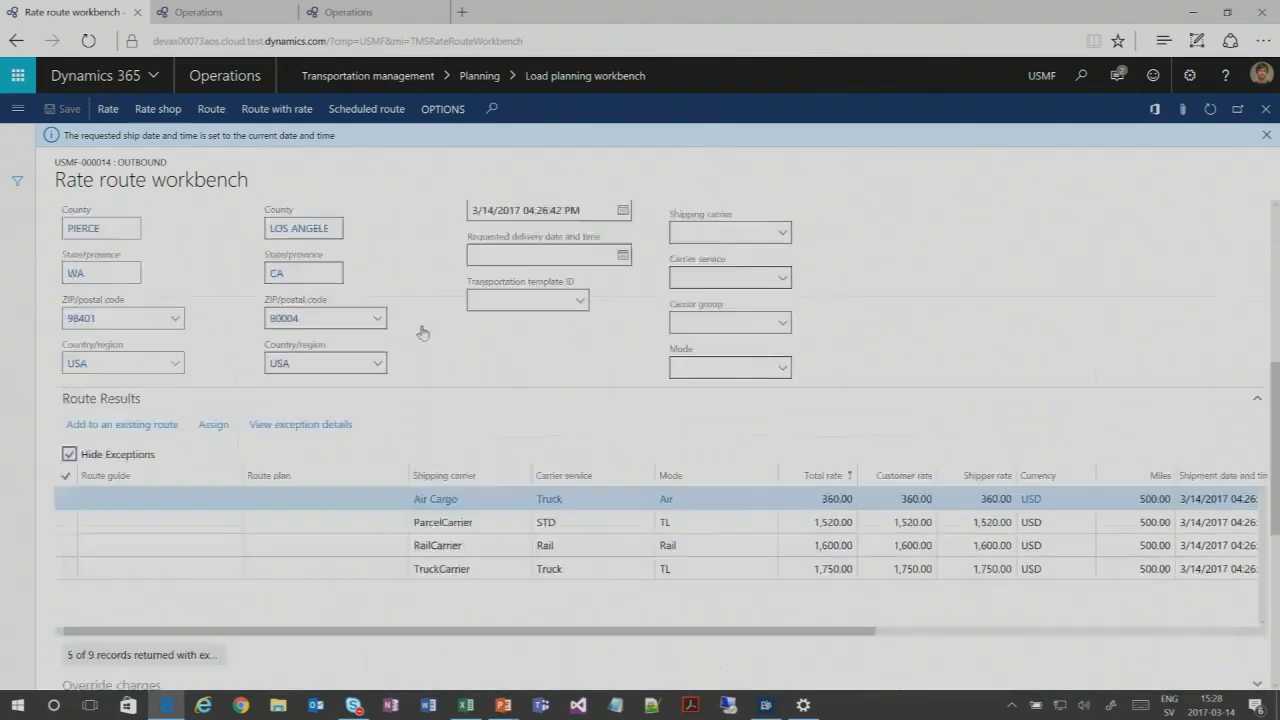
scroll(415, 330, "up", 5)
scroll(400, 330, "down", 4)
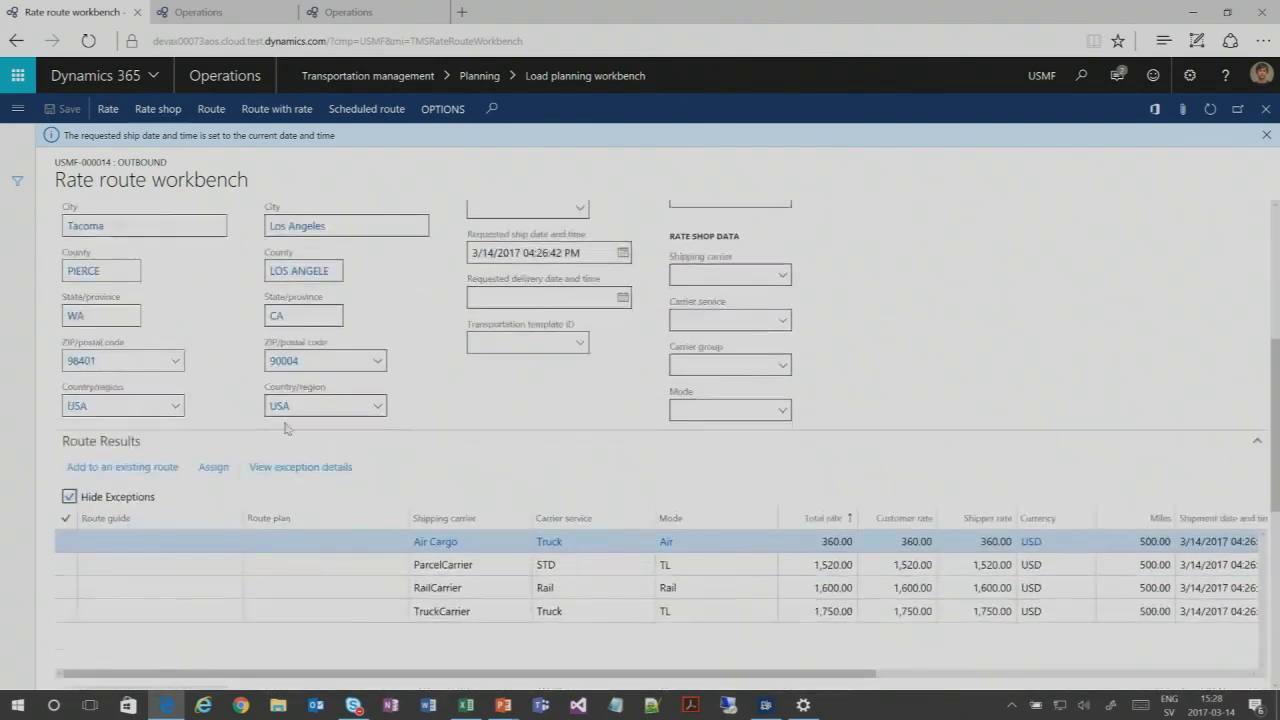
Assign the Air Cargo rate, creating route USMF-000129, and check its 360.00 segment rate.
left_click(211, 468)
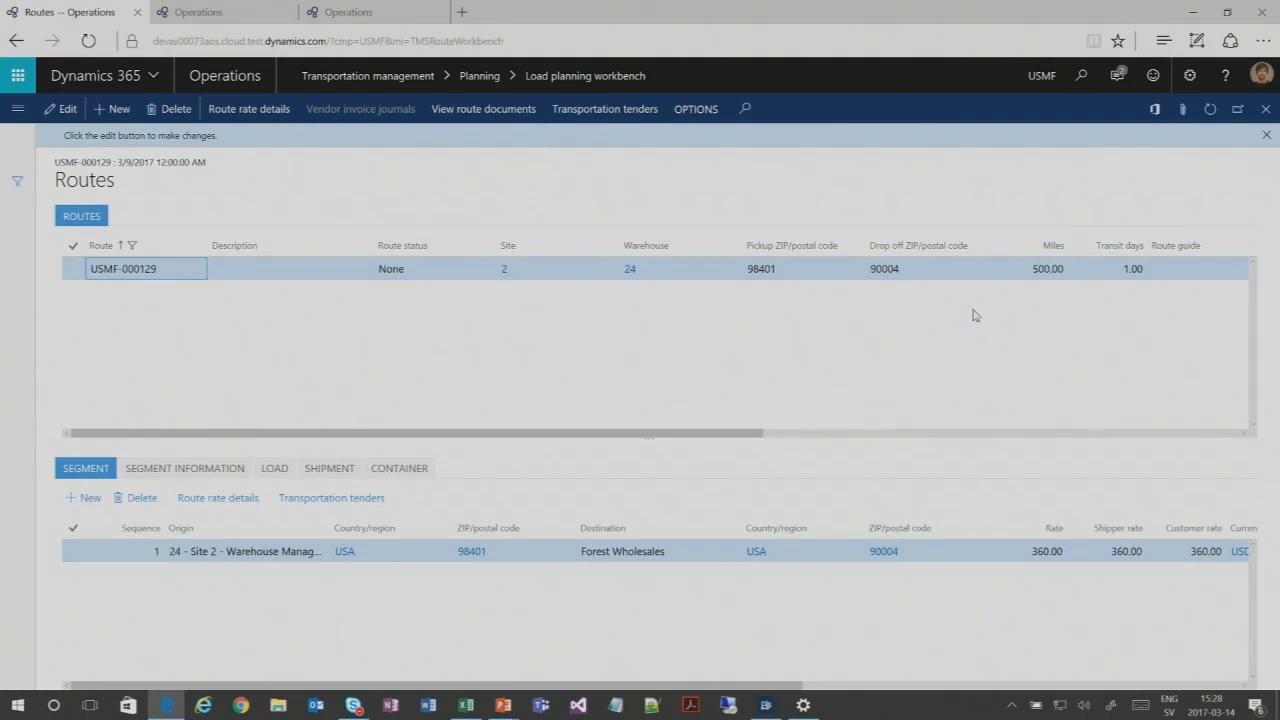
left_click(1016, 551)
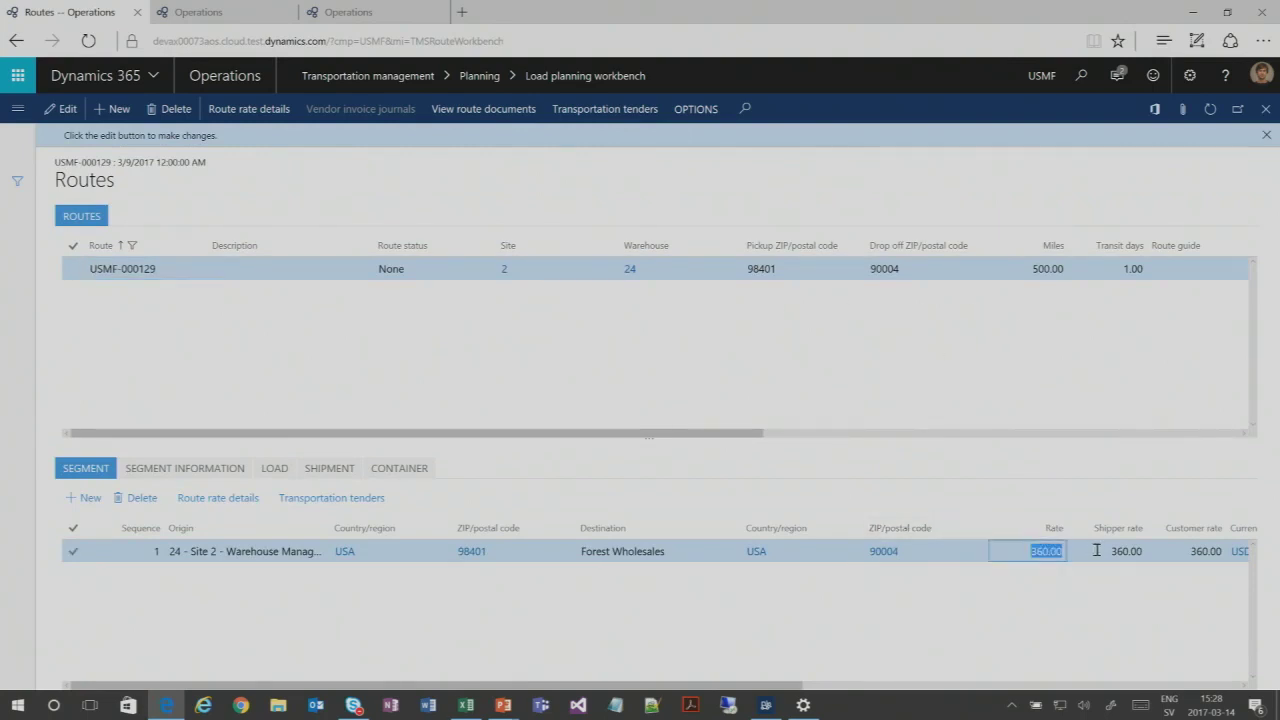
left_click(790, 340)
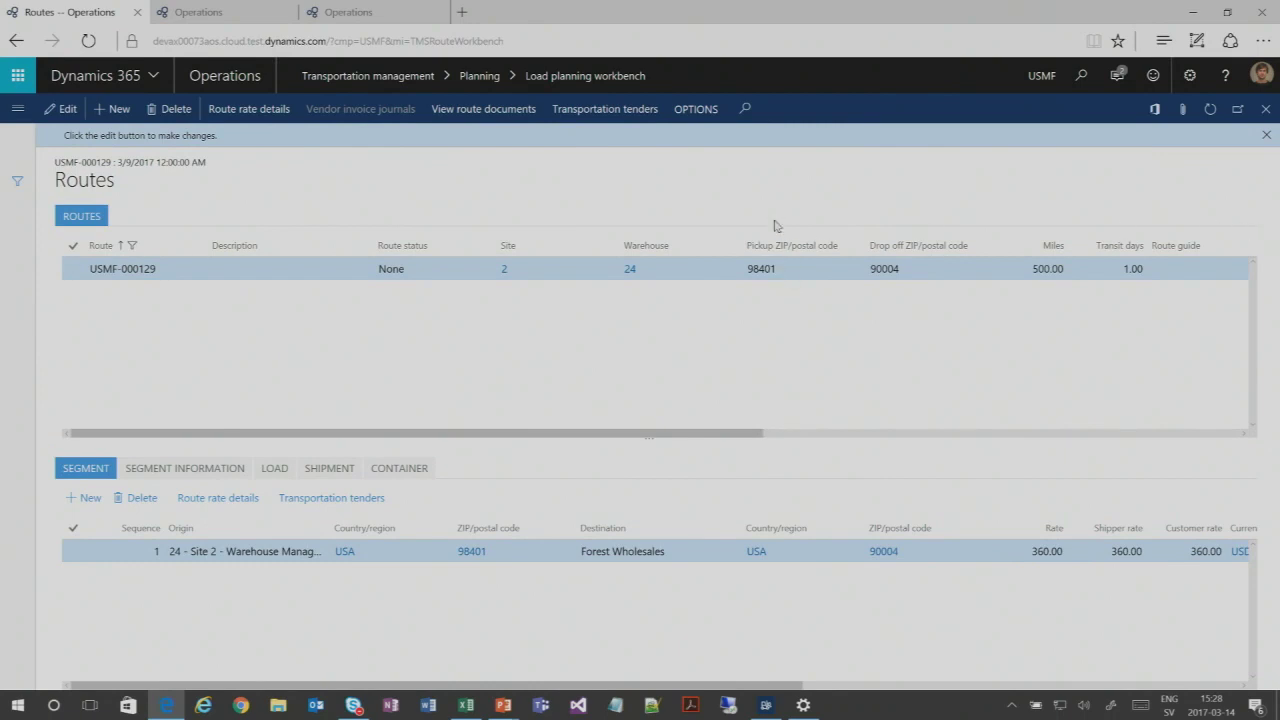
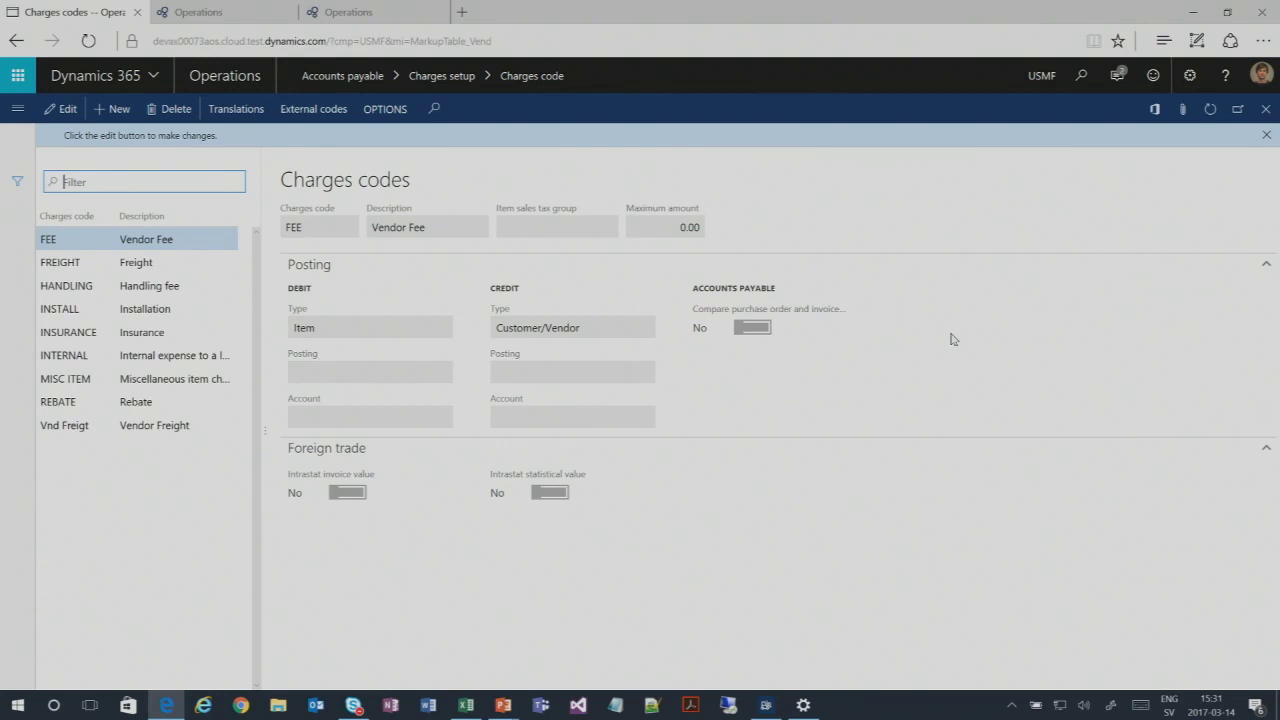
Put the FEE Vendor Fee charge code into edit mode.
left_click(66, 109)
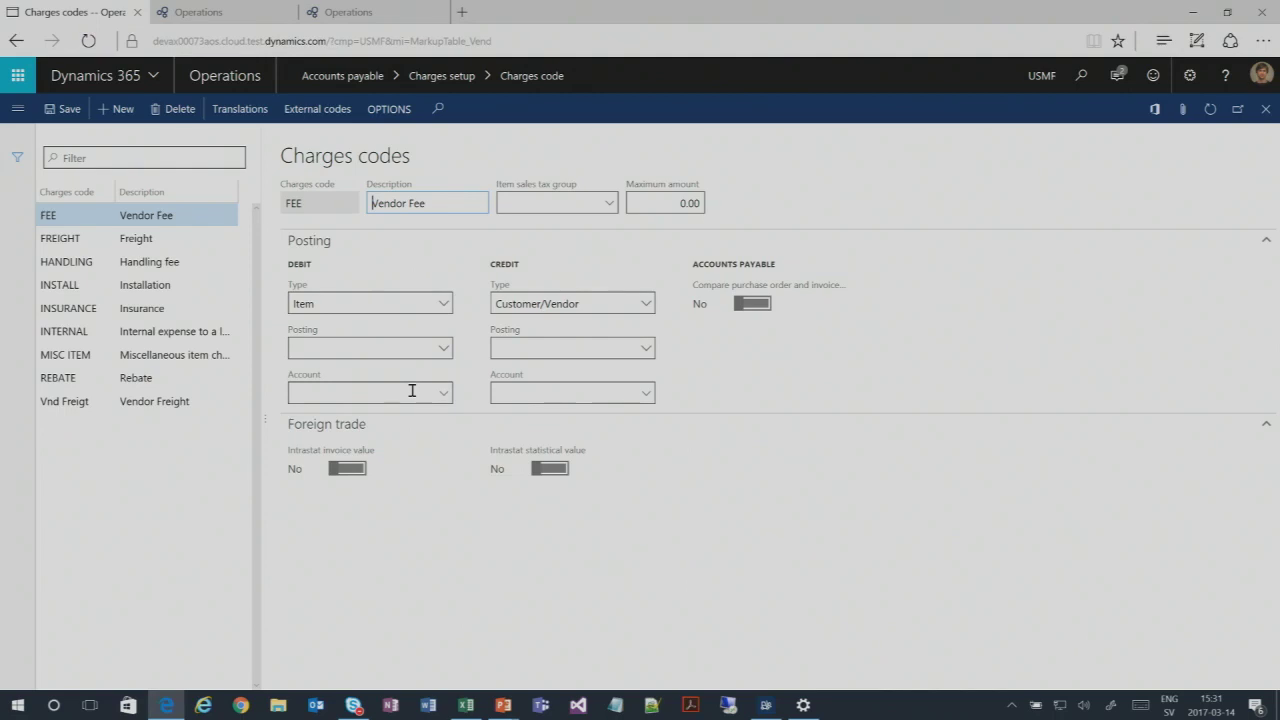
left_click(445, 308)
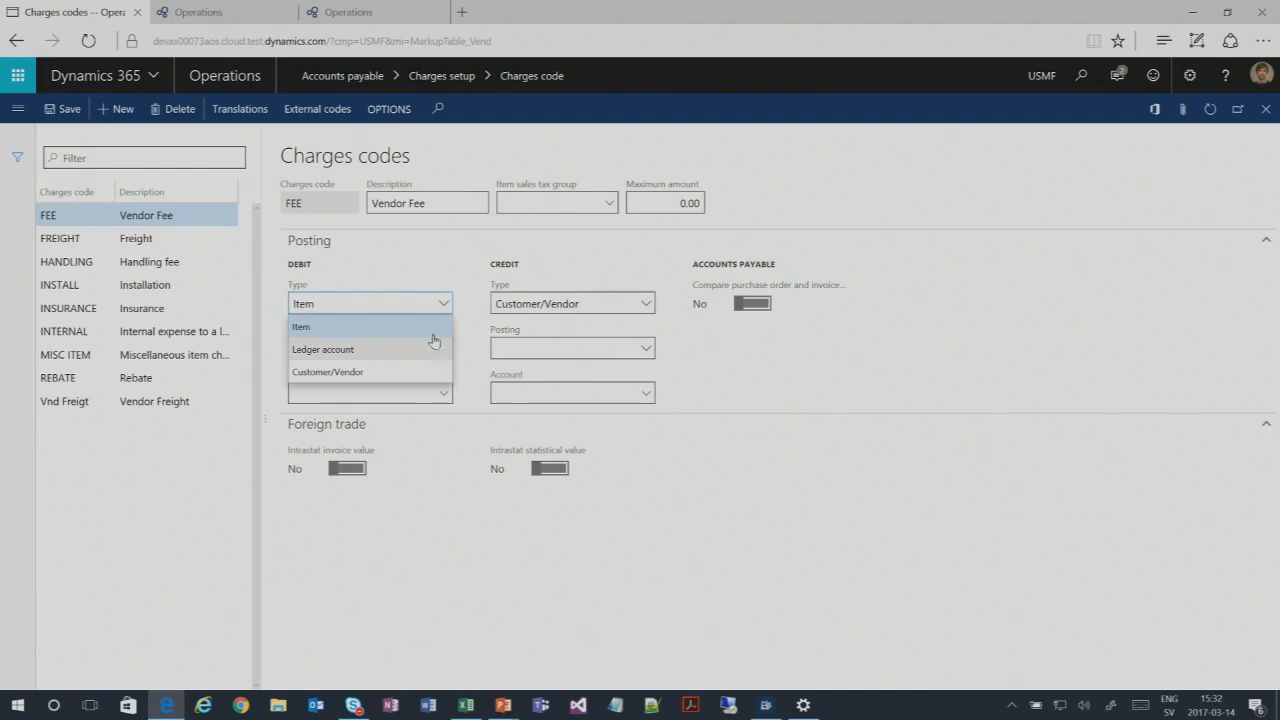
left_click(432, 331)
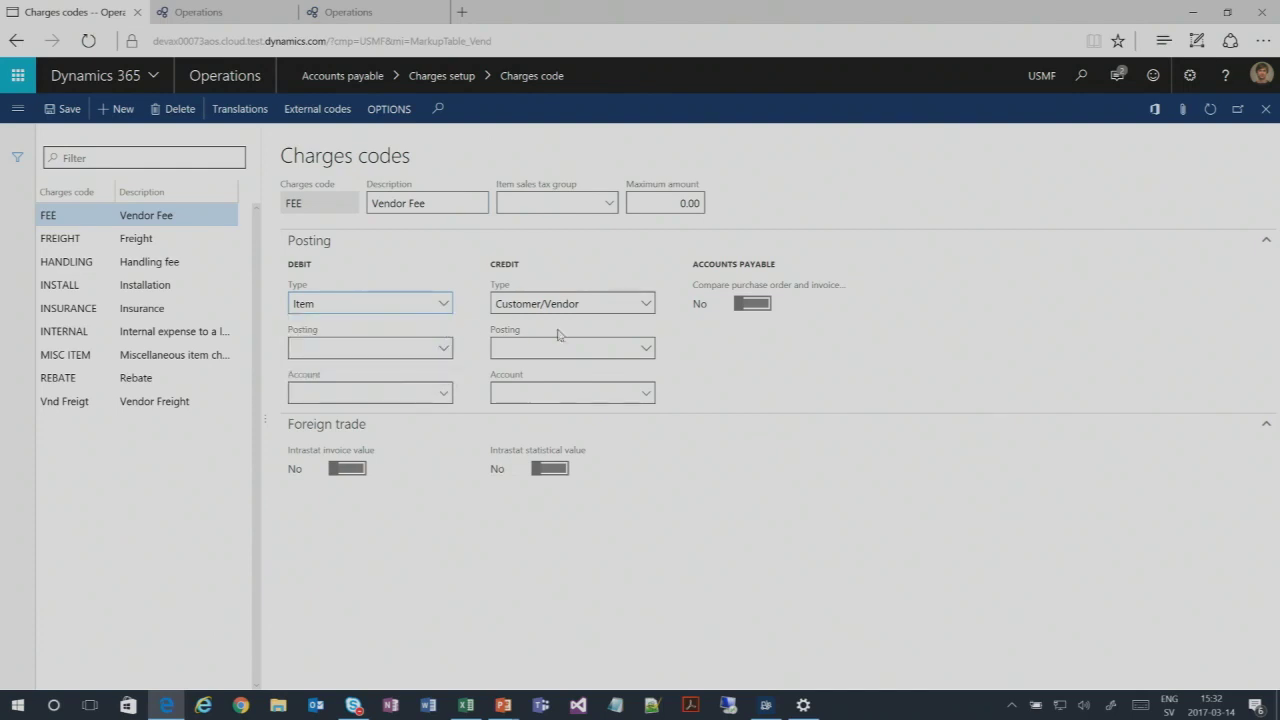
left_click(646, 304)
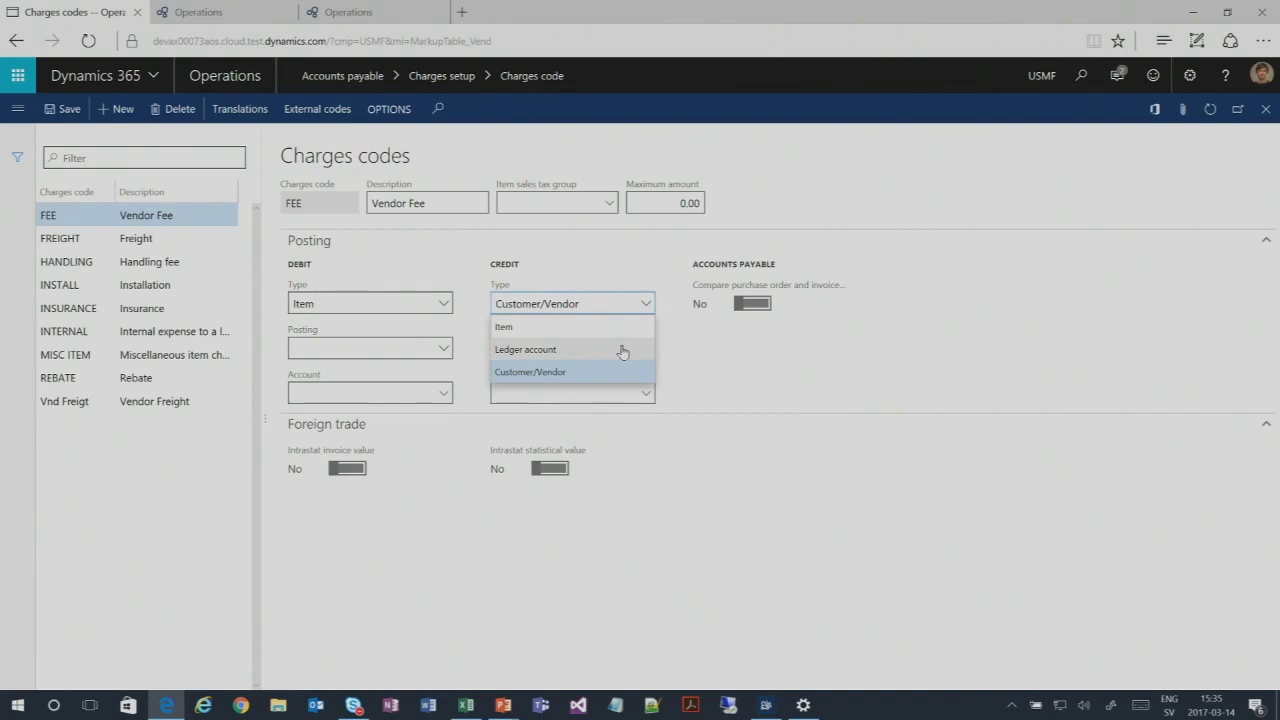
Change the FEE charge code's credit type to Ledger account and recheck the list.
left_click(622, 352)
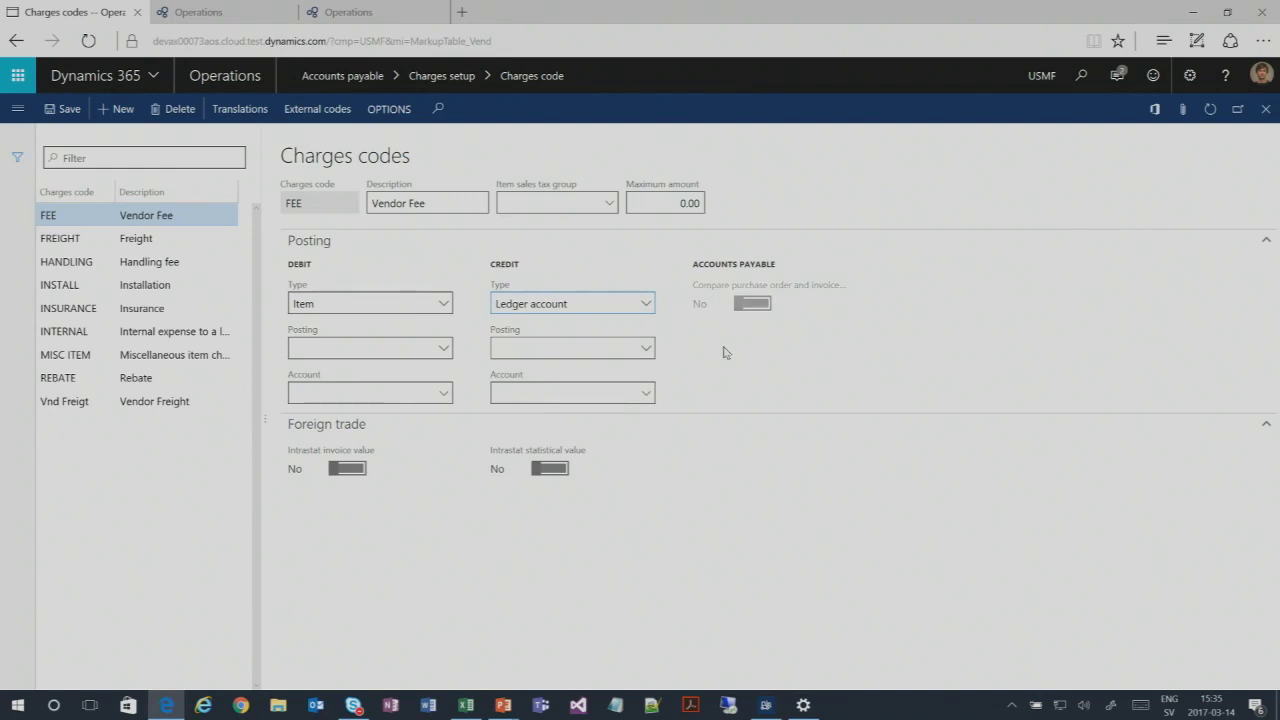
left_click(647, 305)
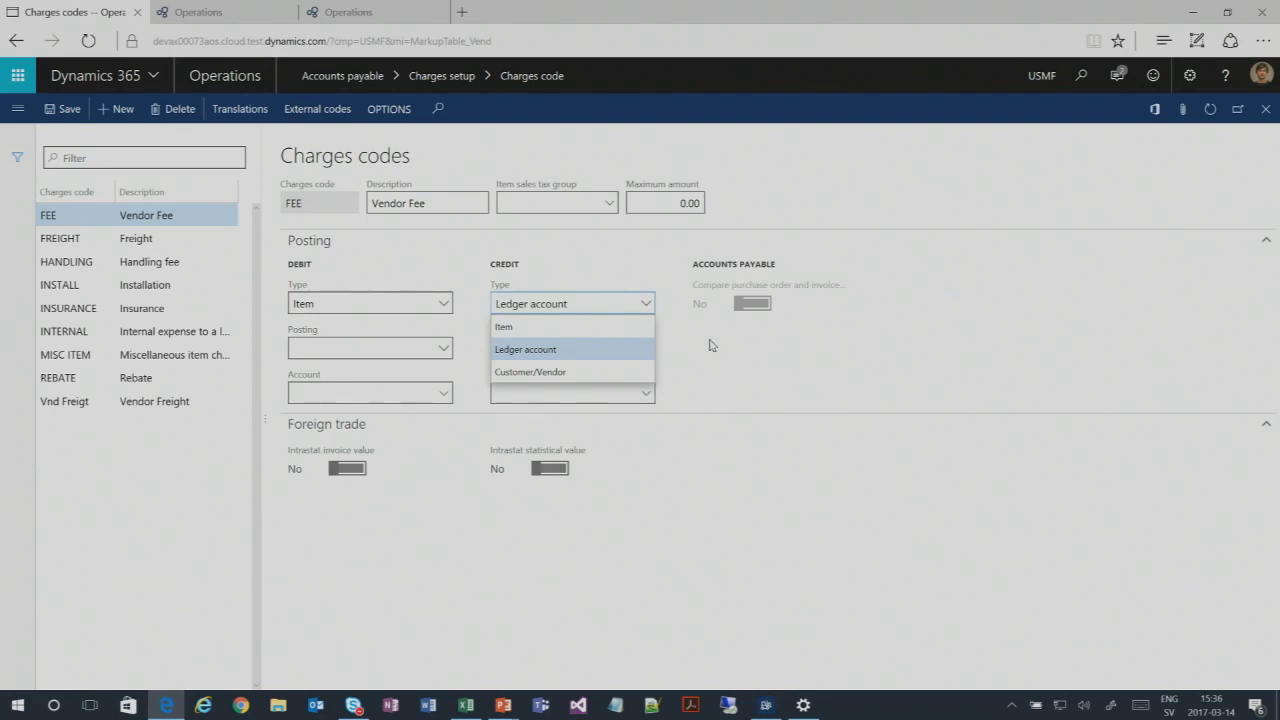
Keep Ledger account as the credit type and search for Miscellaneous charges.
left_click(711, 346)
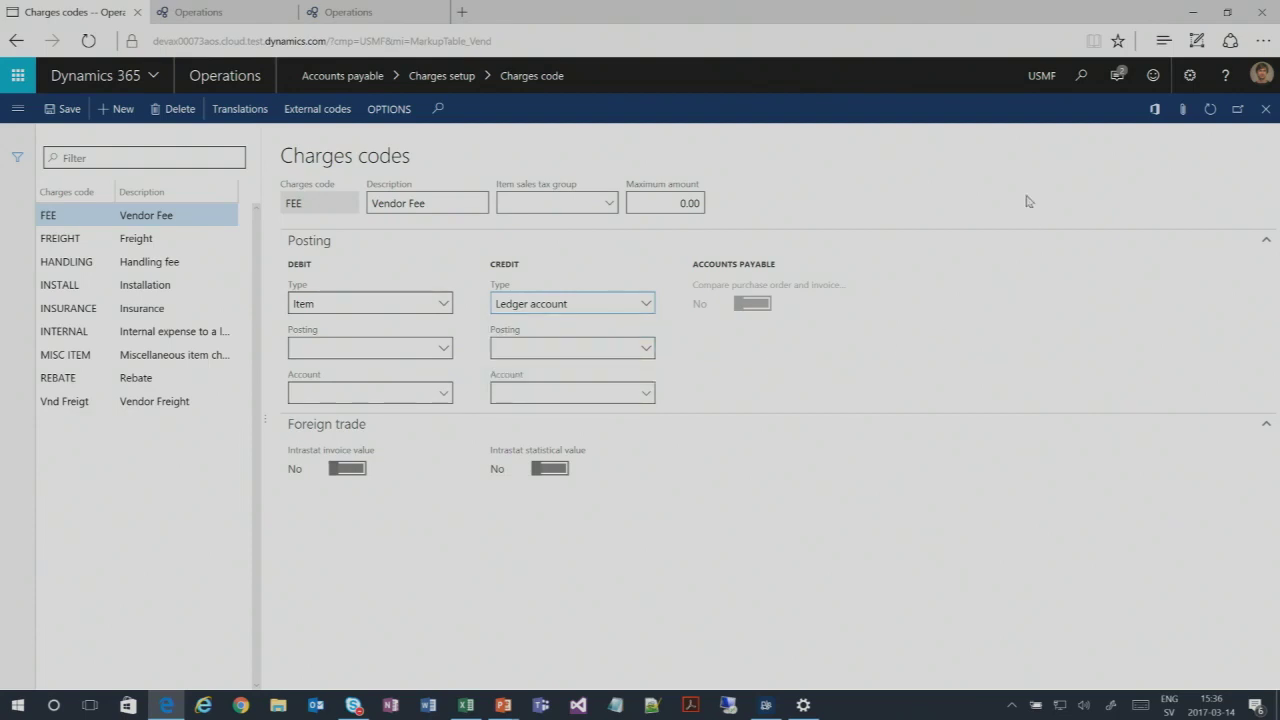
left_click(1081, 75)
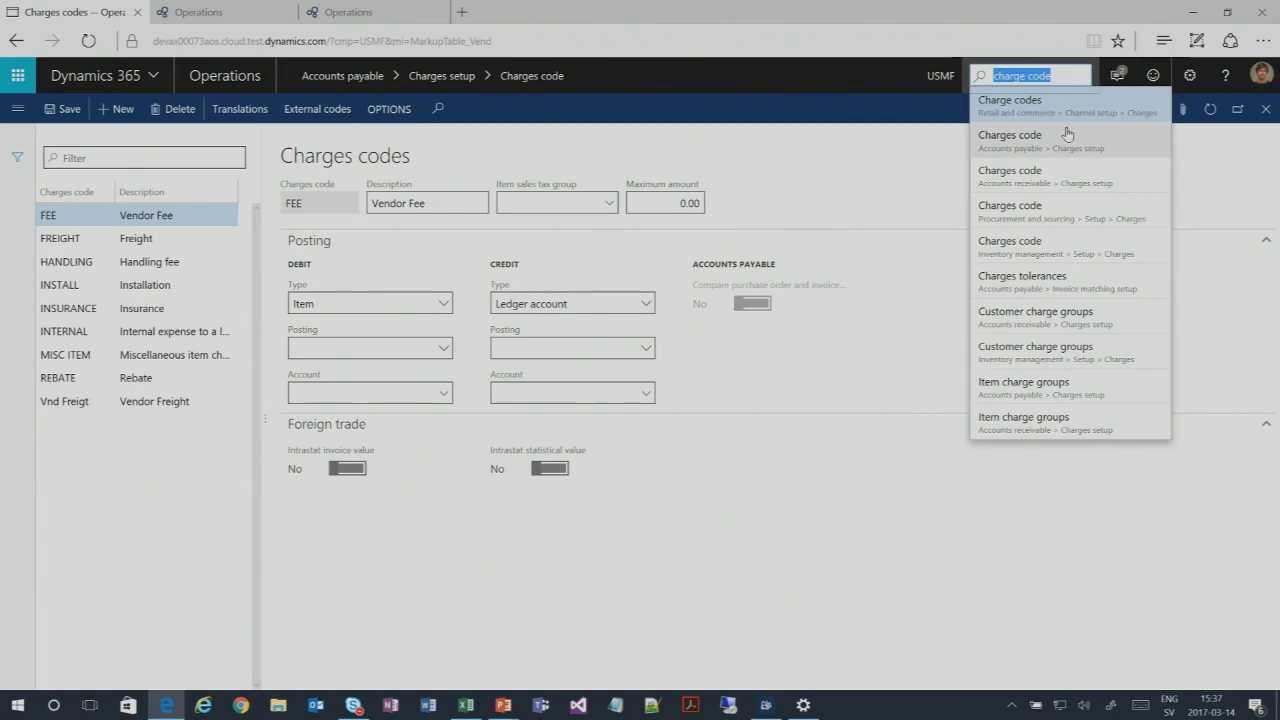
type("masc")
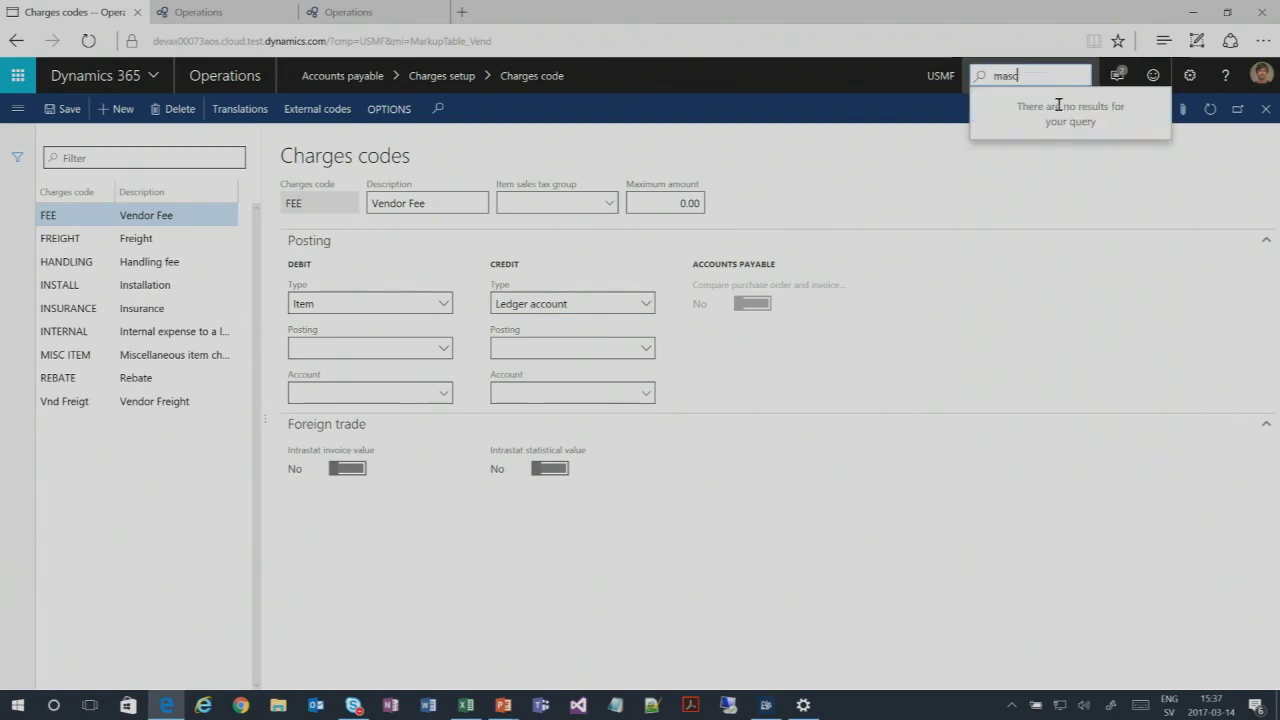
key("BackSpace")
key("BackSpace")
key("BackSpace")
key("BackSpace")
type("misc")
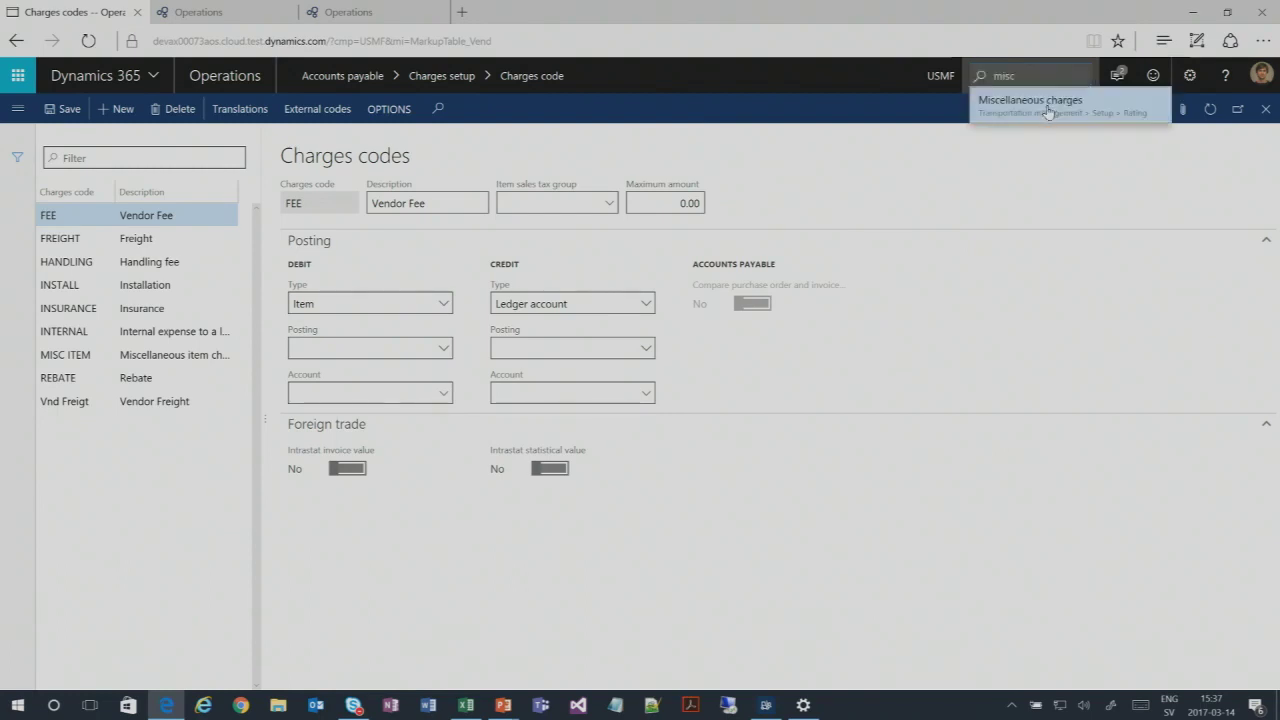
left_click(1049, 110)
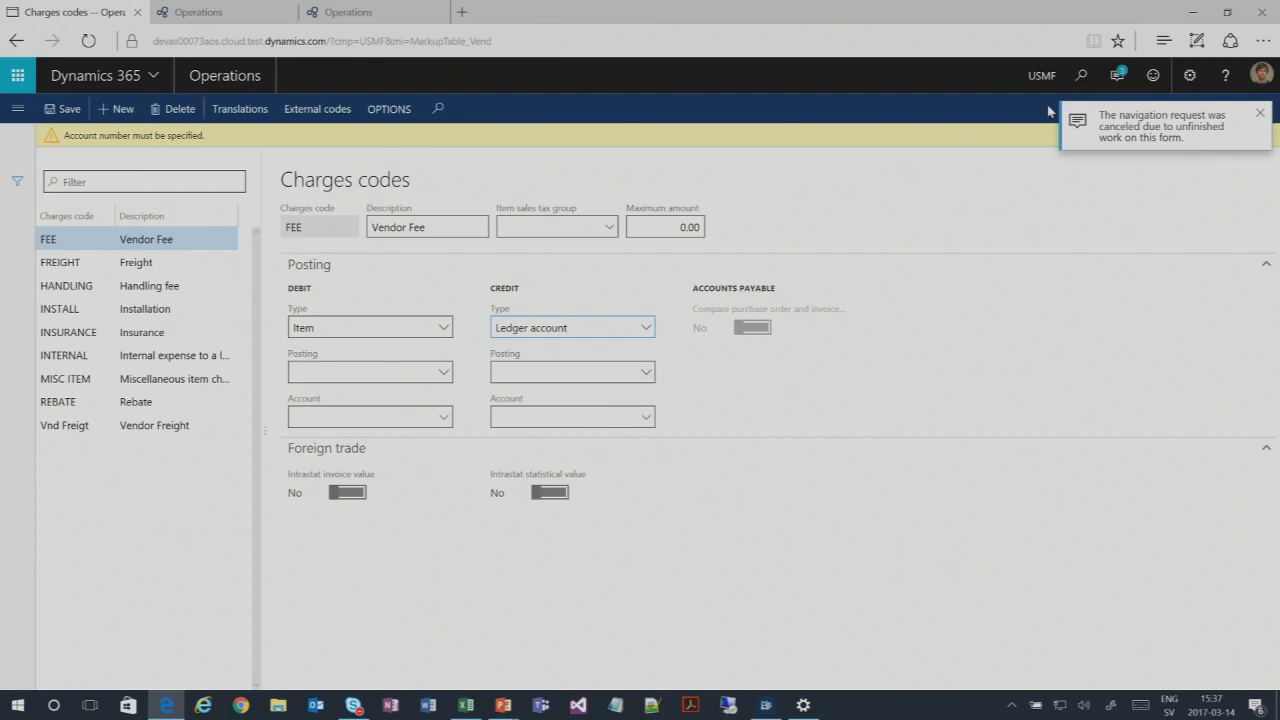
Set the FEE charge code's credit posting type back to Customer/Vendor.
left_click(941, 220)
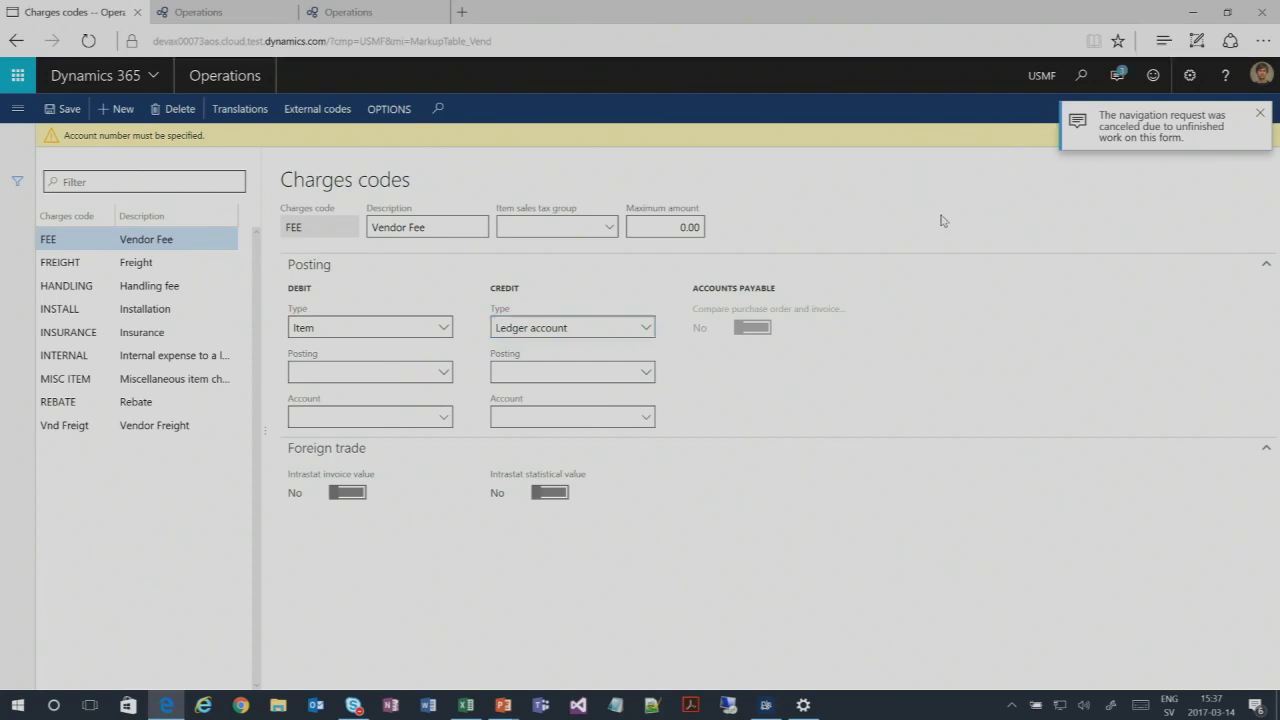
left_click(647, 329)
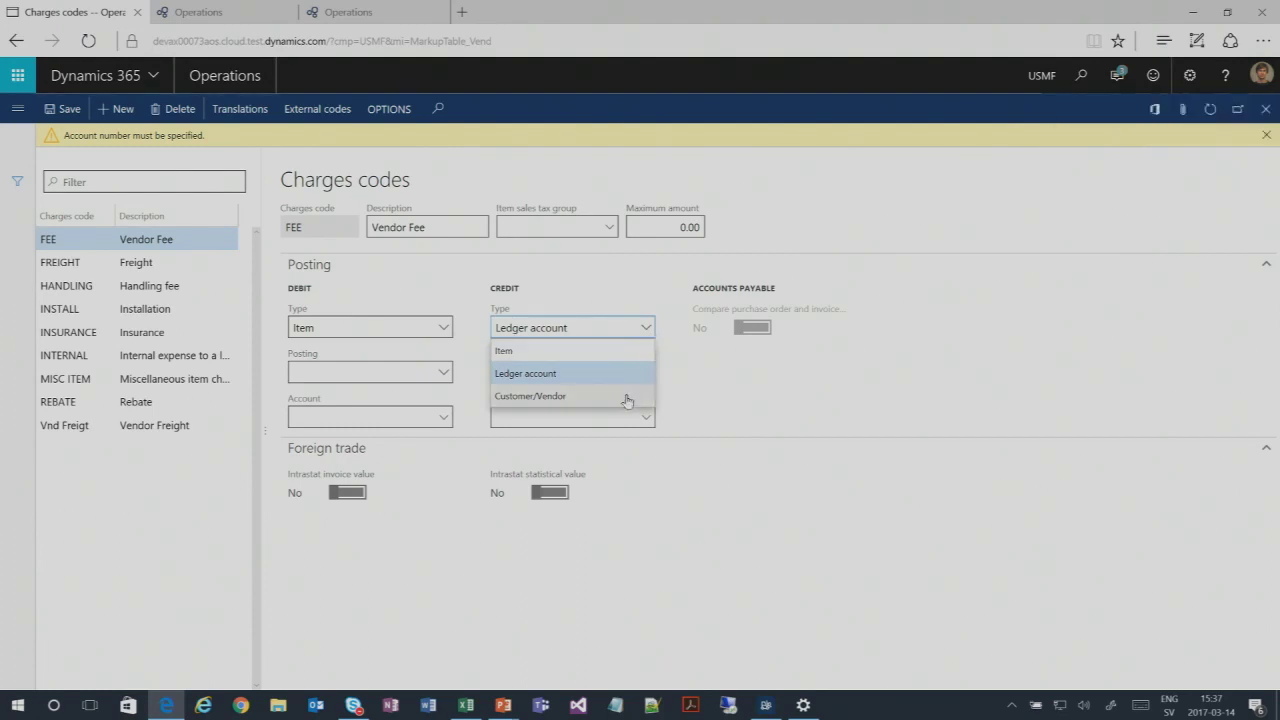
left_click(626, 399)
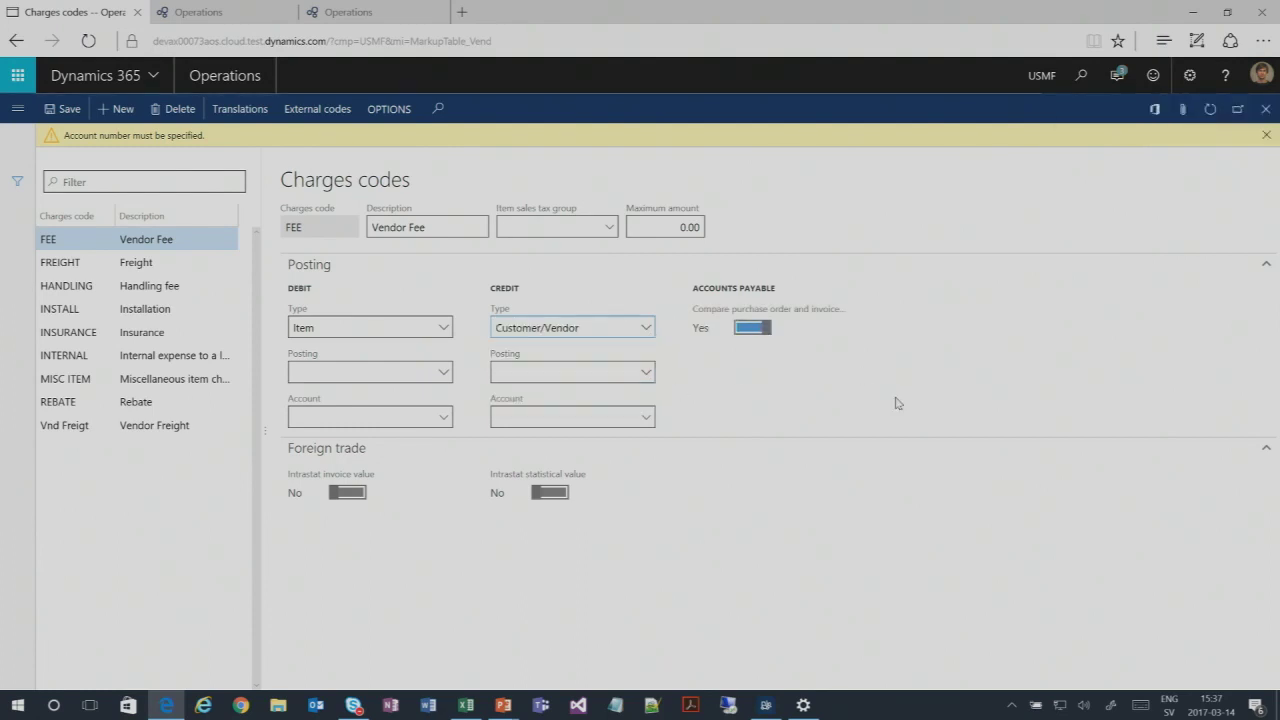
Dismiss the account-number warning and set Compare purchase order and invoice to No.
left_click(1265, 135)
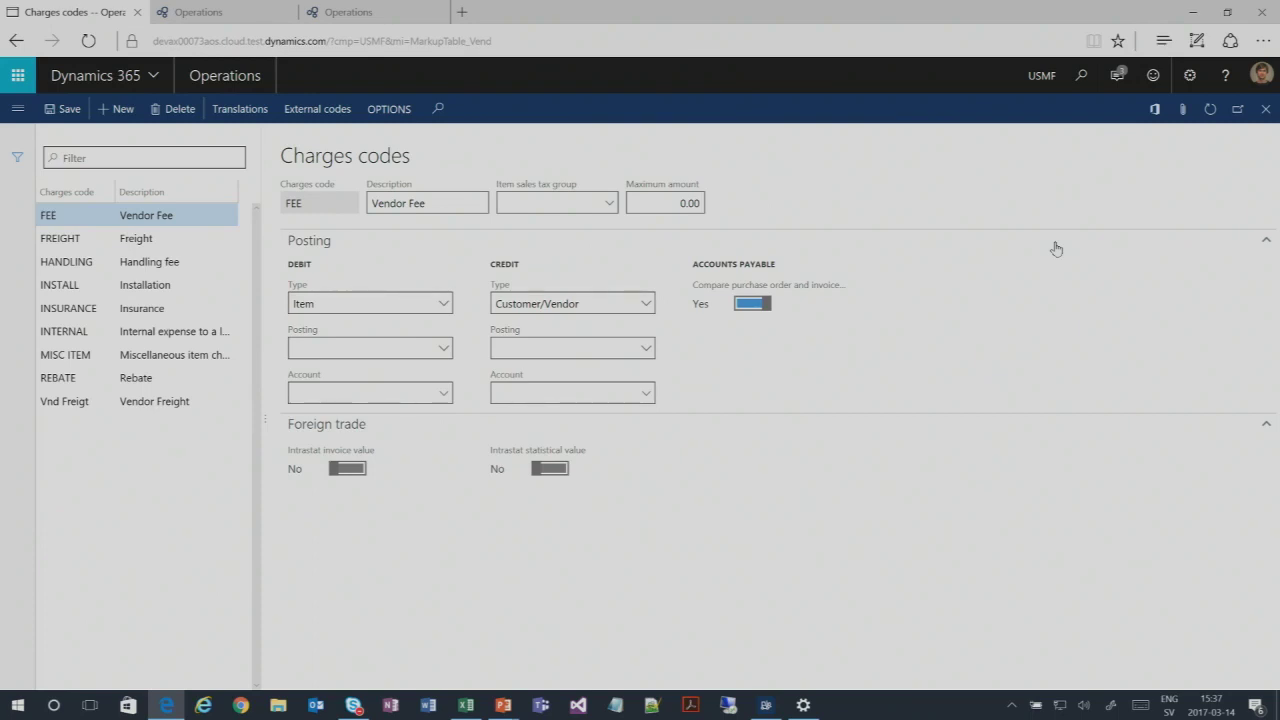
key("space")
key("Caps_Lock")
In Miscellaneous charges, open the details of the Vendor Vnd Freigt charge code.
left_click(1082, 77)
key("Return")
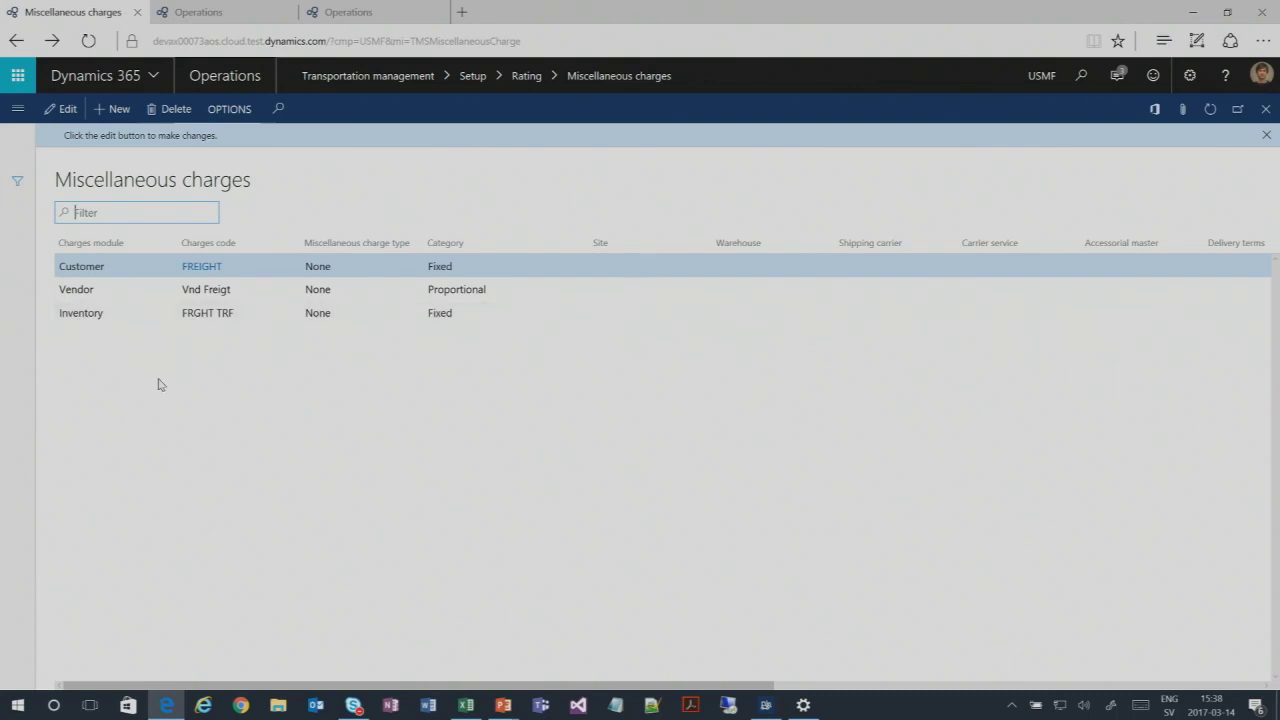
left_click(149, 292)
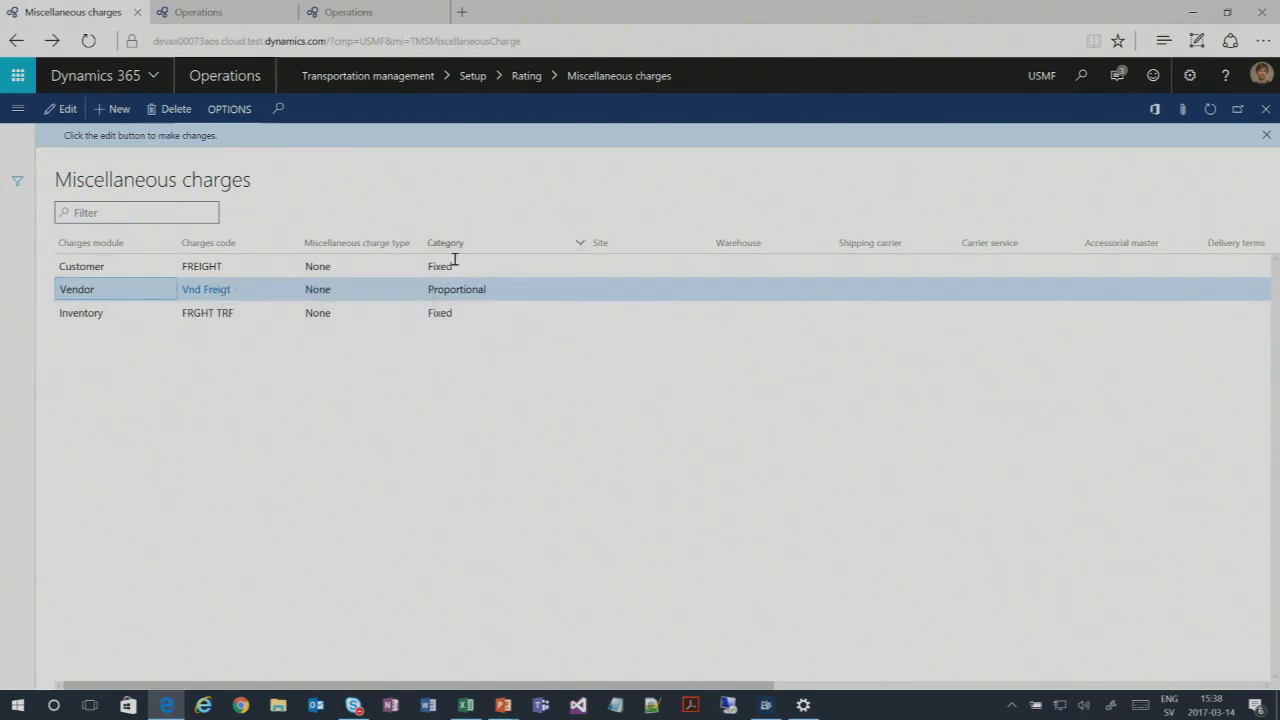
right_click(287, 296)
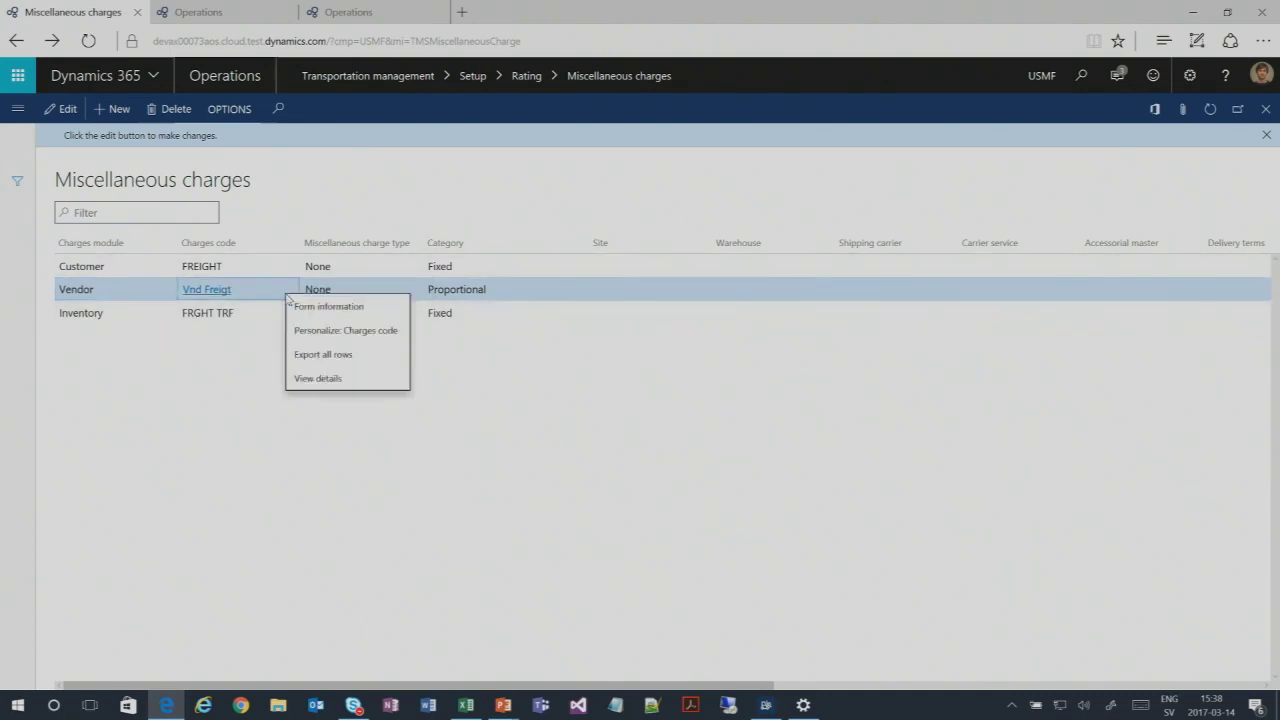
left_click(308, 380)
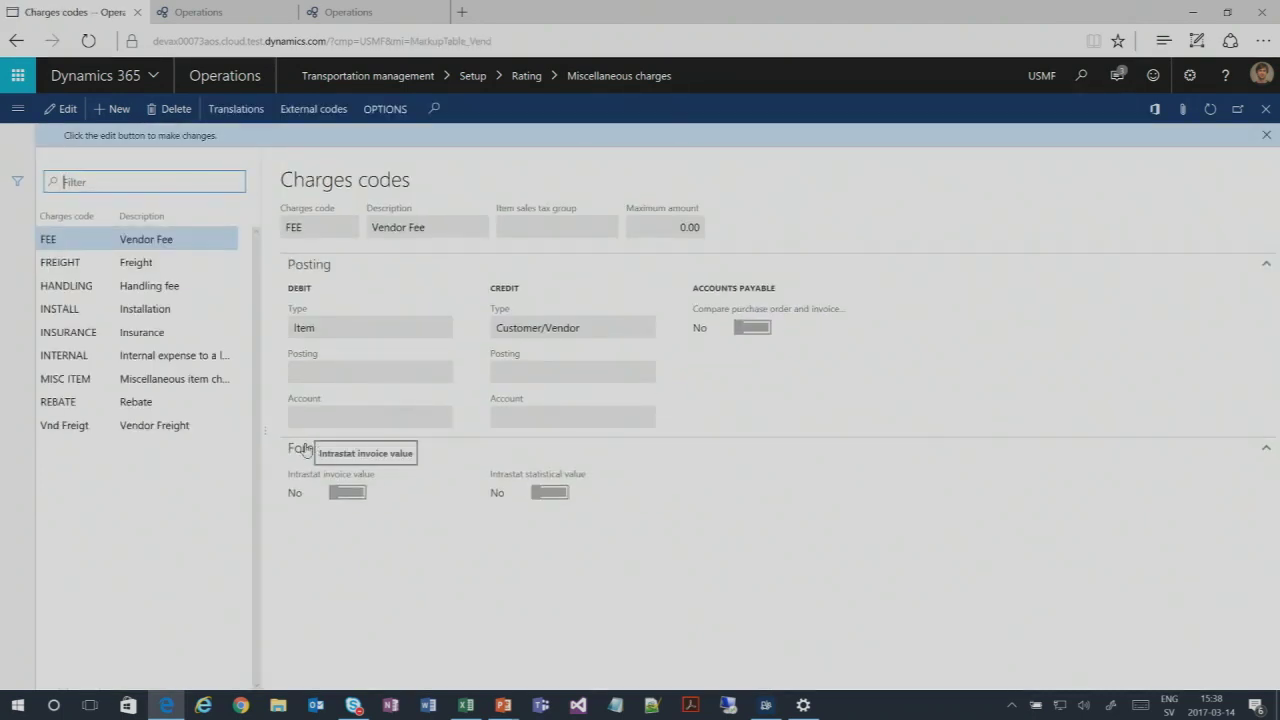
Review Vnd Freigt's posting to ledger account 600120, then close Charges codes.
left_click(116, 436)
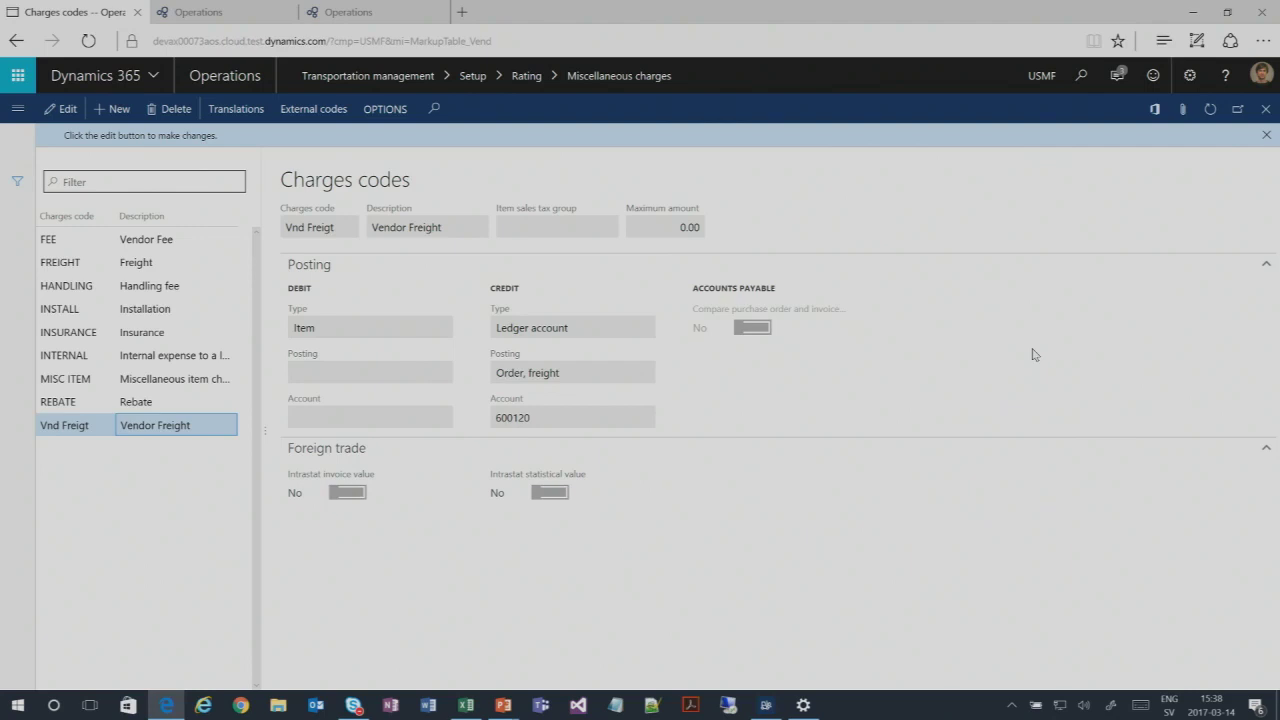
left_click(1267, 110)
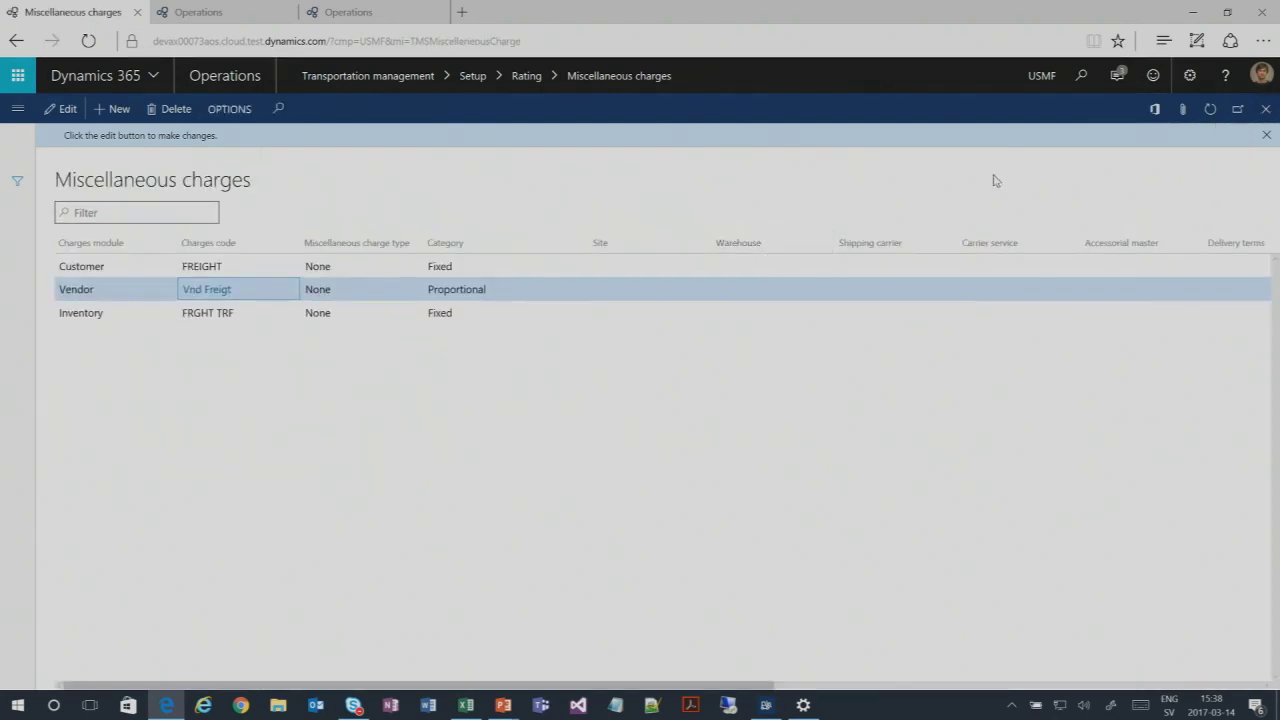
Open the All purchase orders list using the search 'ALL PUR'.
left_click(1073, 90)
type("A")
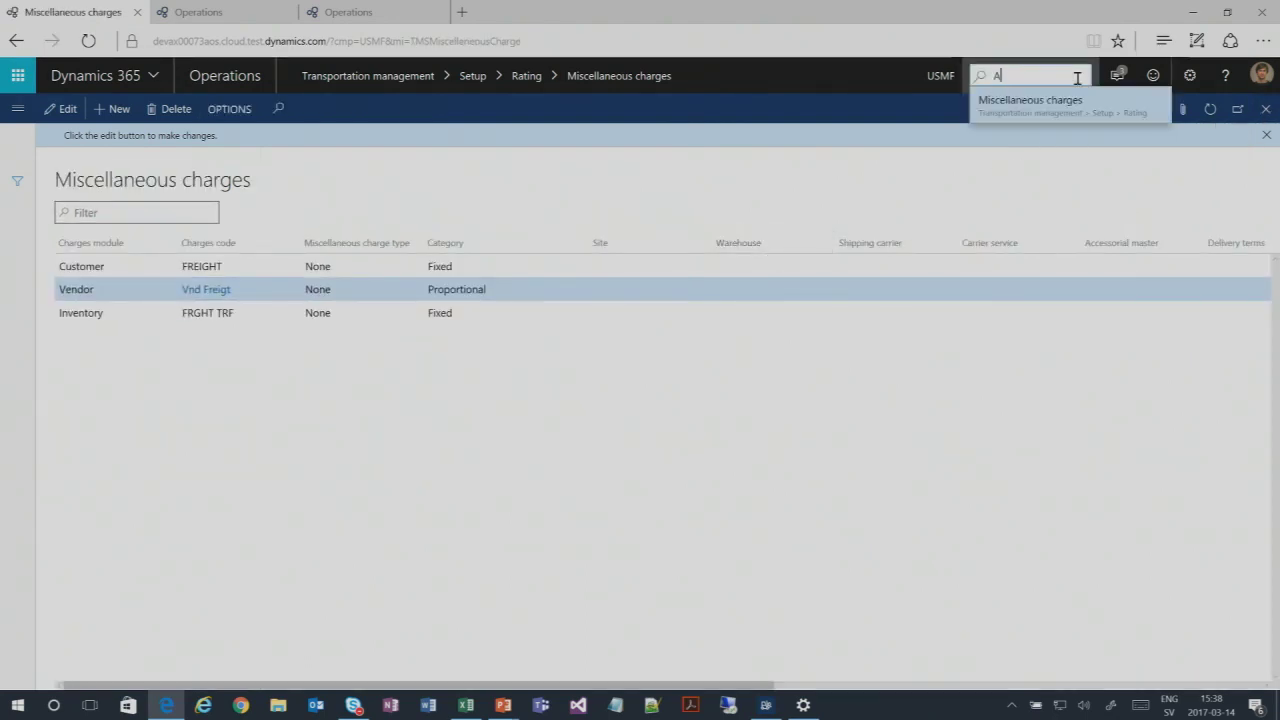
type("LL PUR")
key("Return")
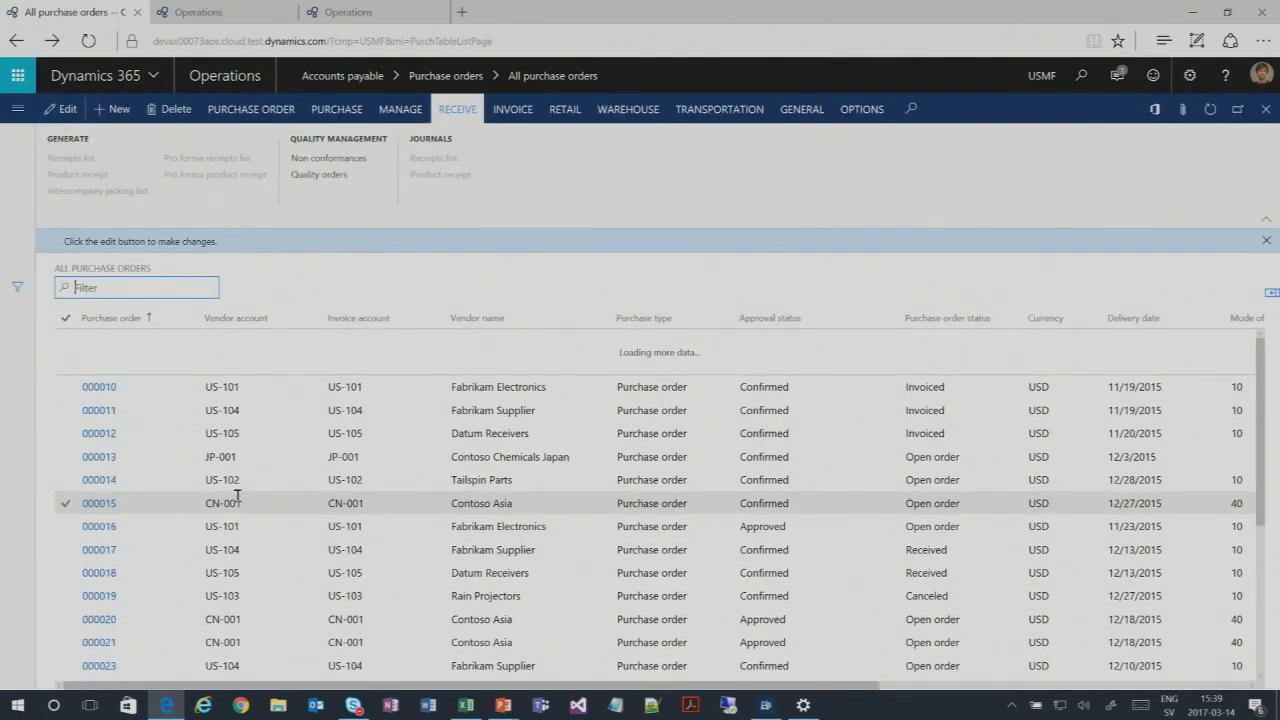
scroll(245, 489, "down", 5)
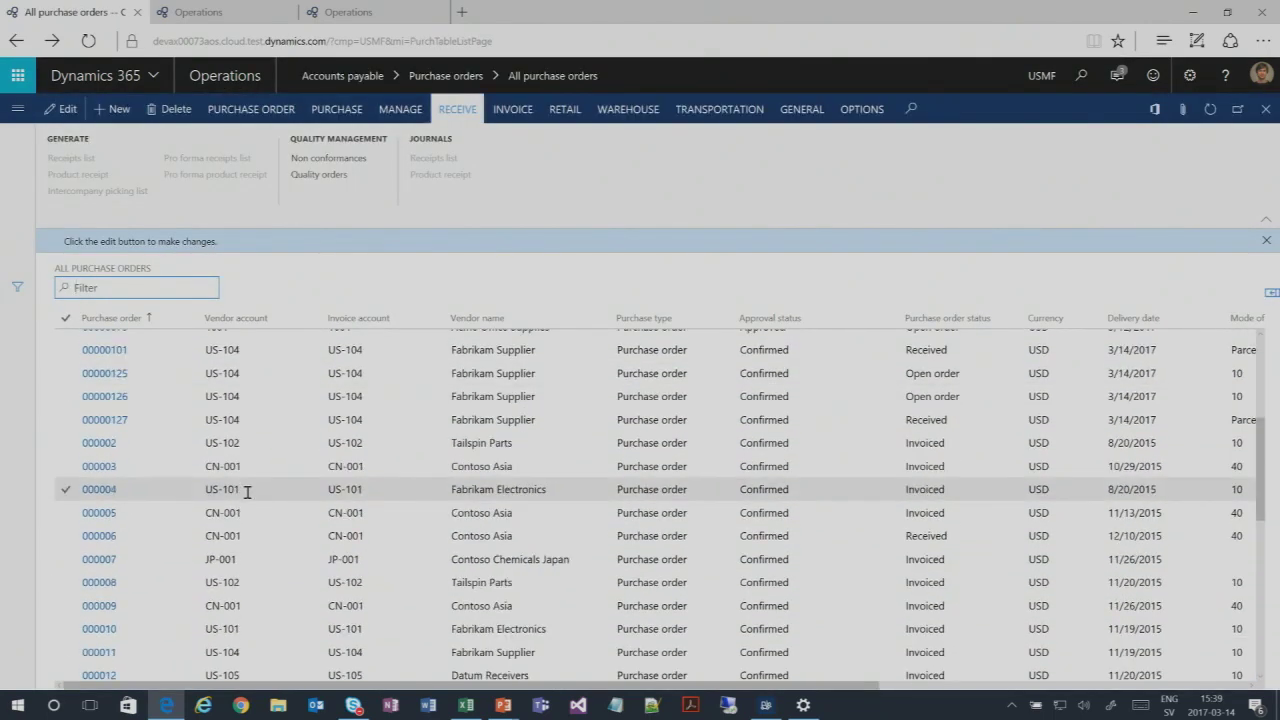
scroll(249, 489, "up", 3)
scroll(249, 489, "down", 2)
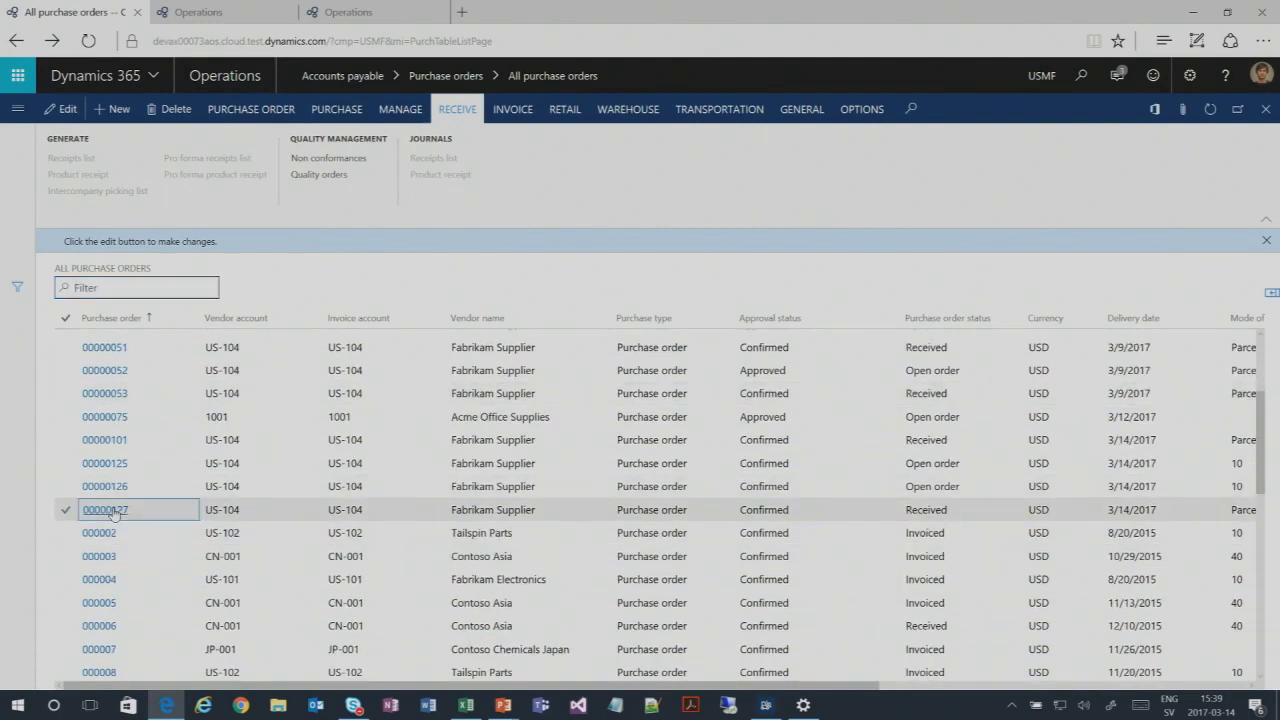
Open purchase order 00000127 and view its HDMI 6' Cables line's Financials options.
left_click(170, 510)
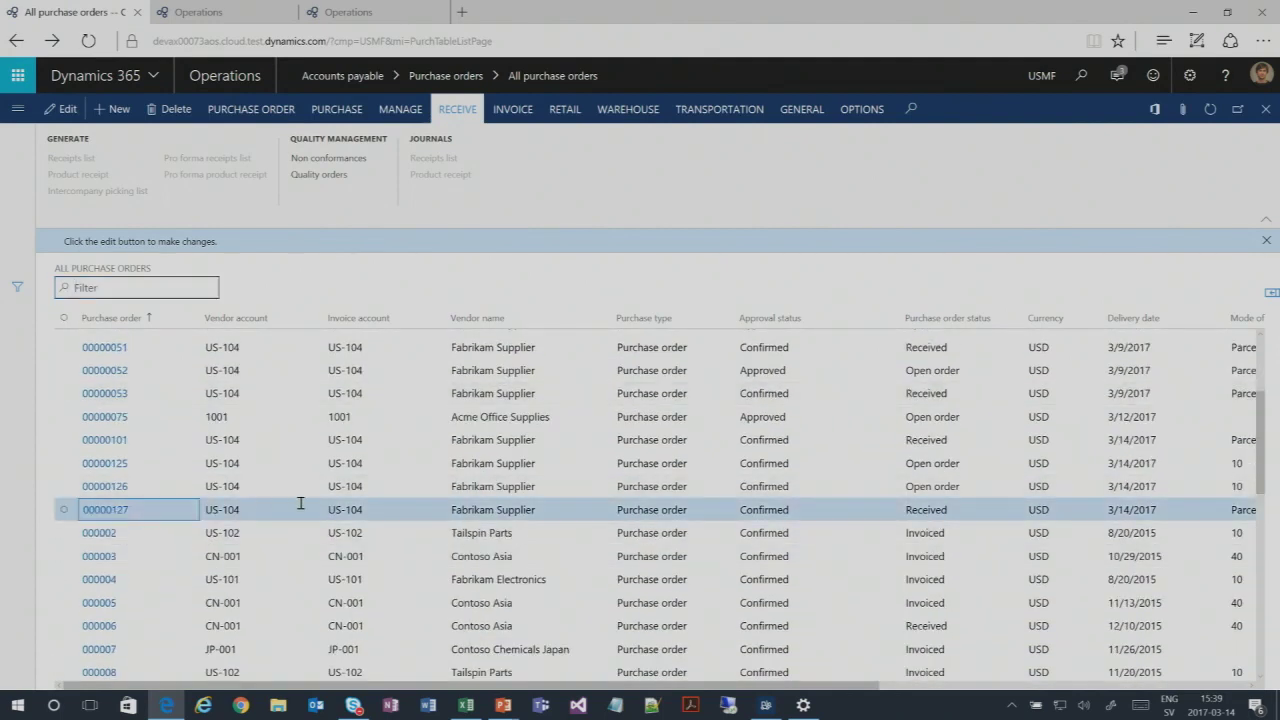
double_click(350, 505)
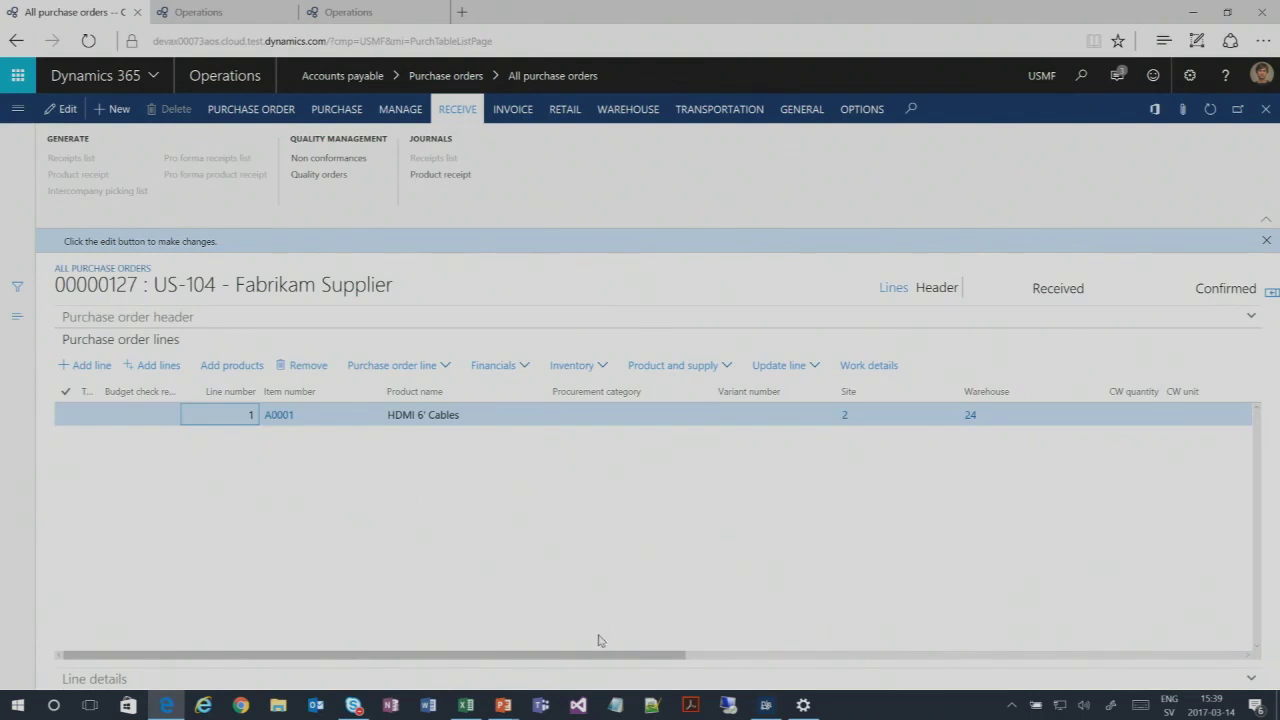
left_click_drag(596, 655, 966, 635)
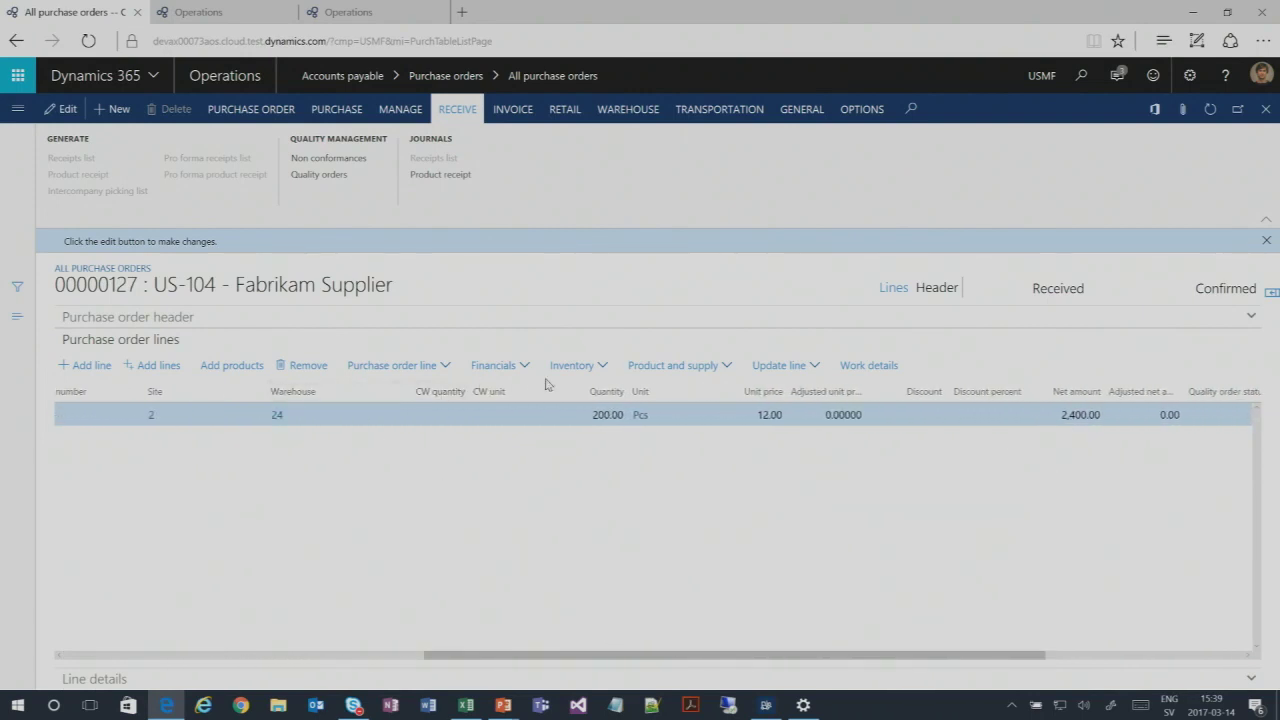
left_click(506, 366)
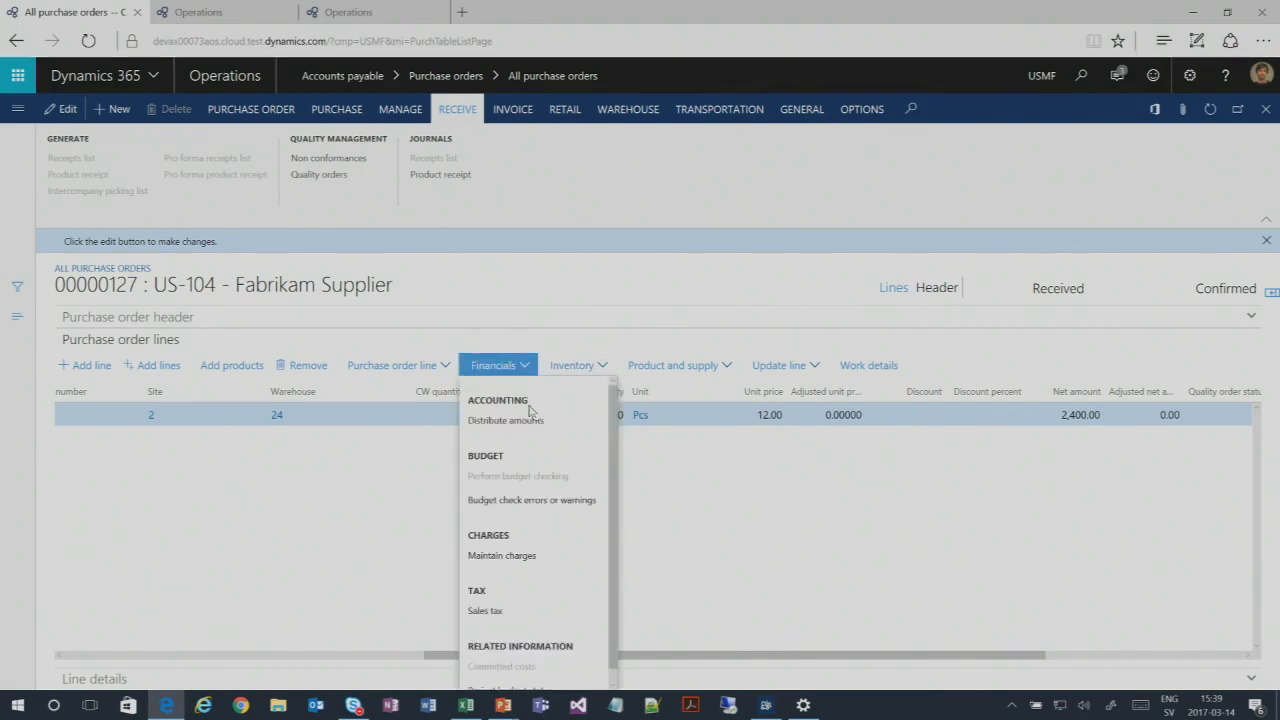
left_click(528, 558)
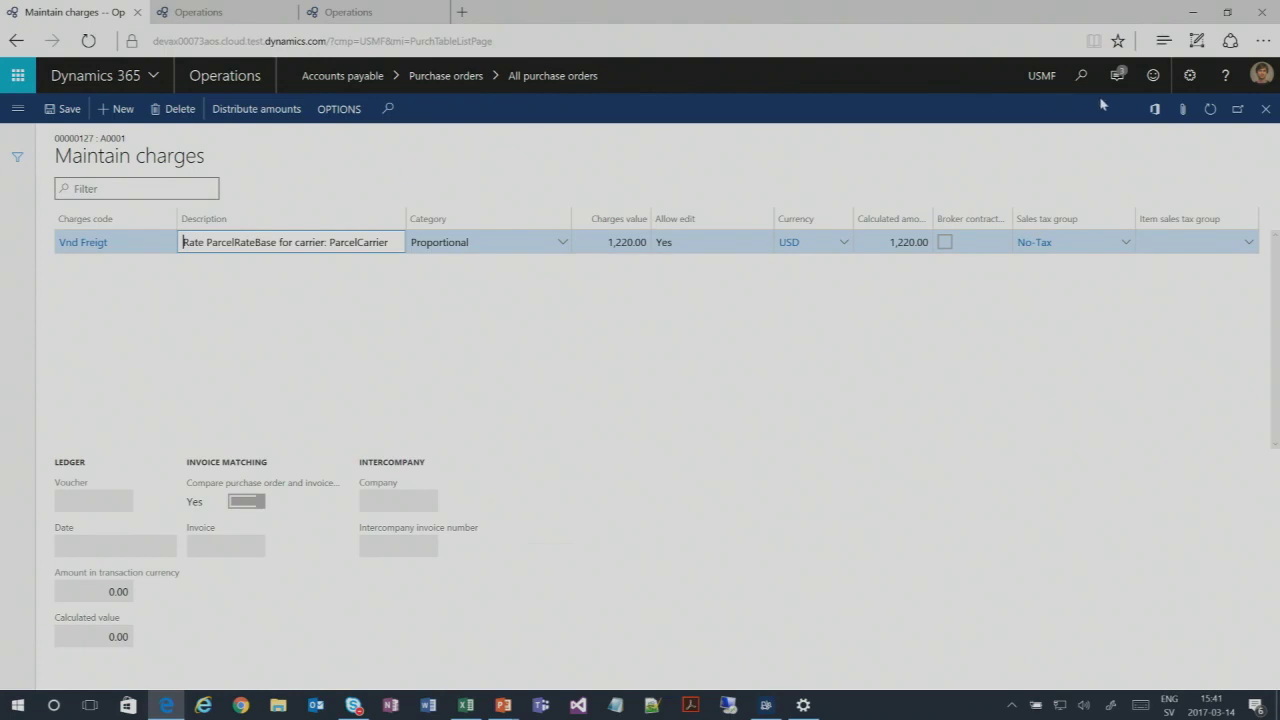
left_click(1265, 108)
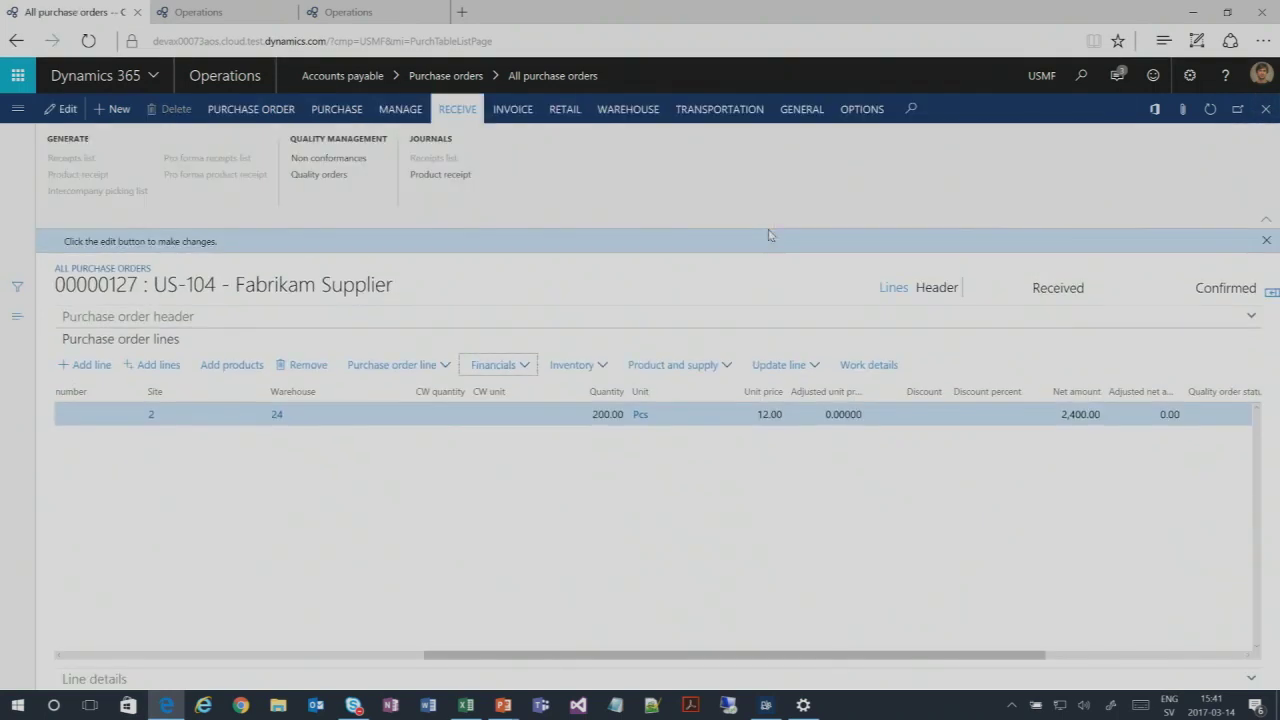
Open the Product receipt journal for purchase order 00000127.
left_click(458, 178)
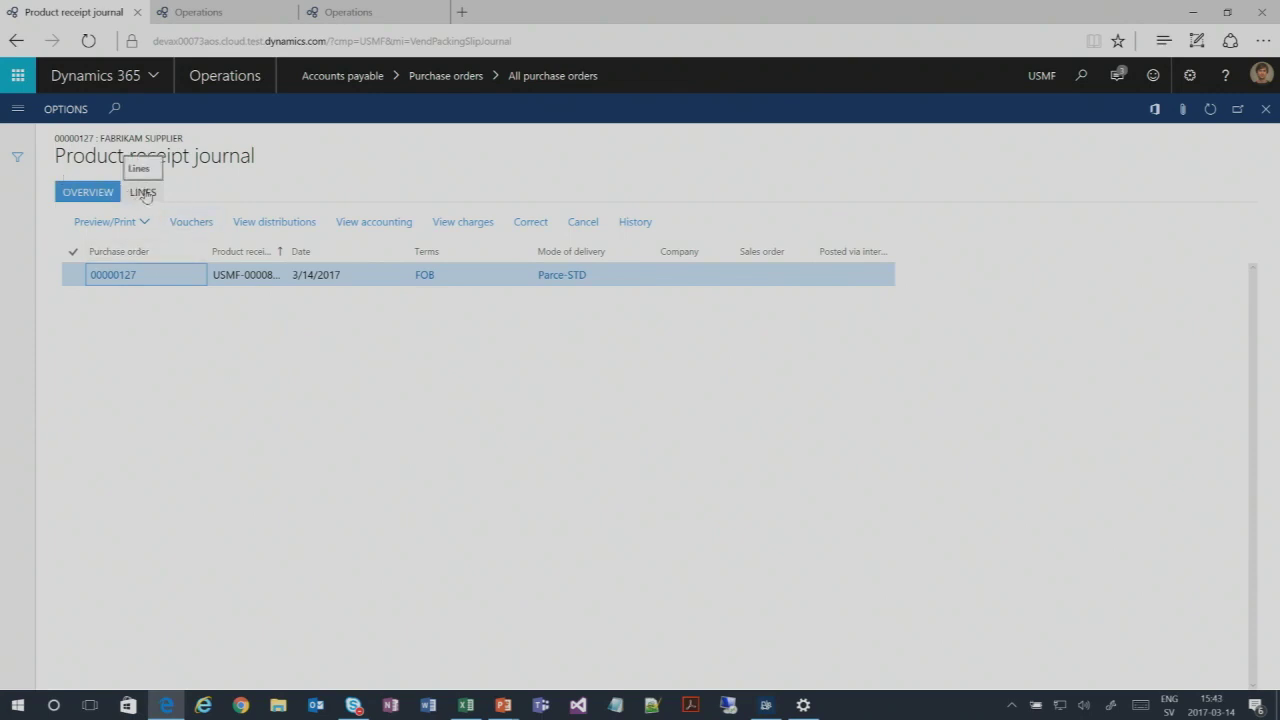
Show the receipt lines for item A0001, check their charges, then open Lot transactions.
left_click(143, 192)
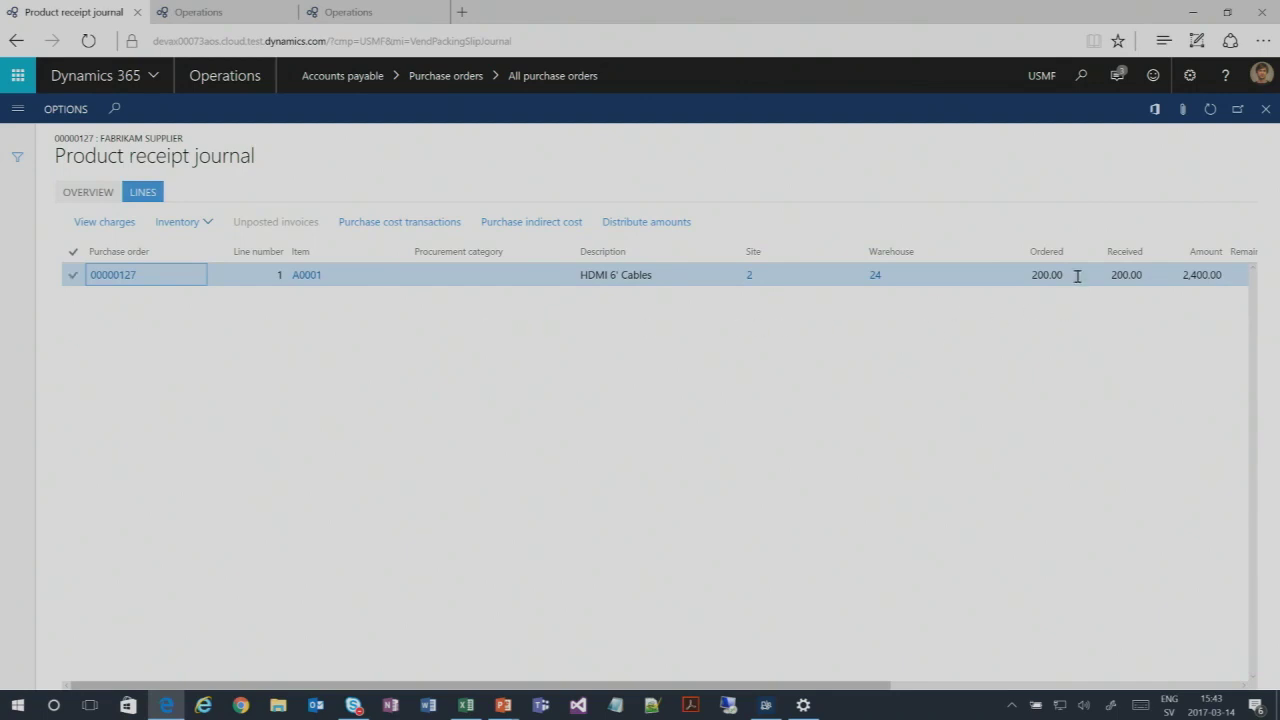
left_click(104, 221)
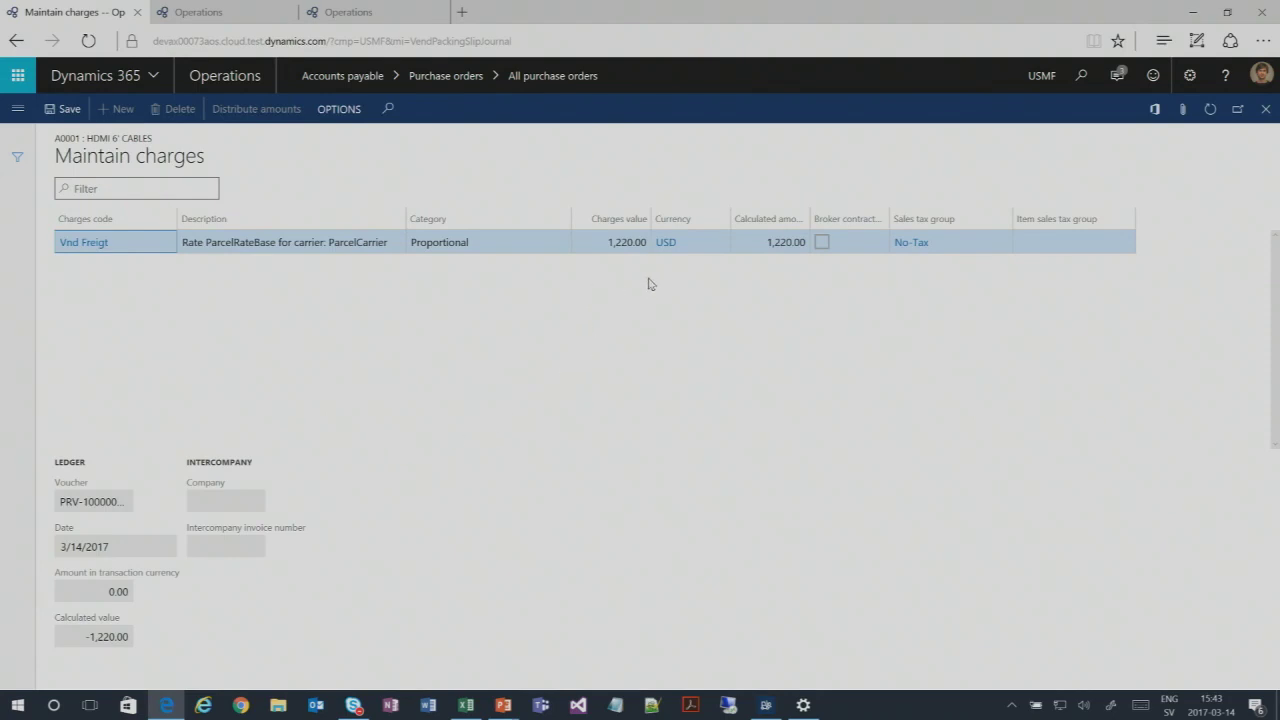
key("Escape")
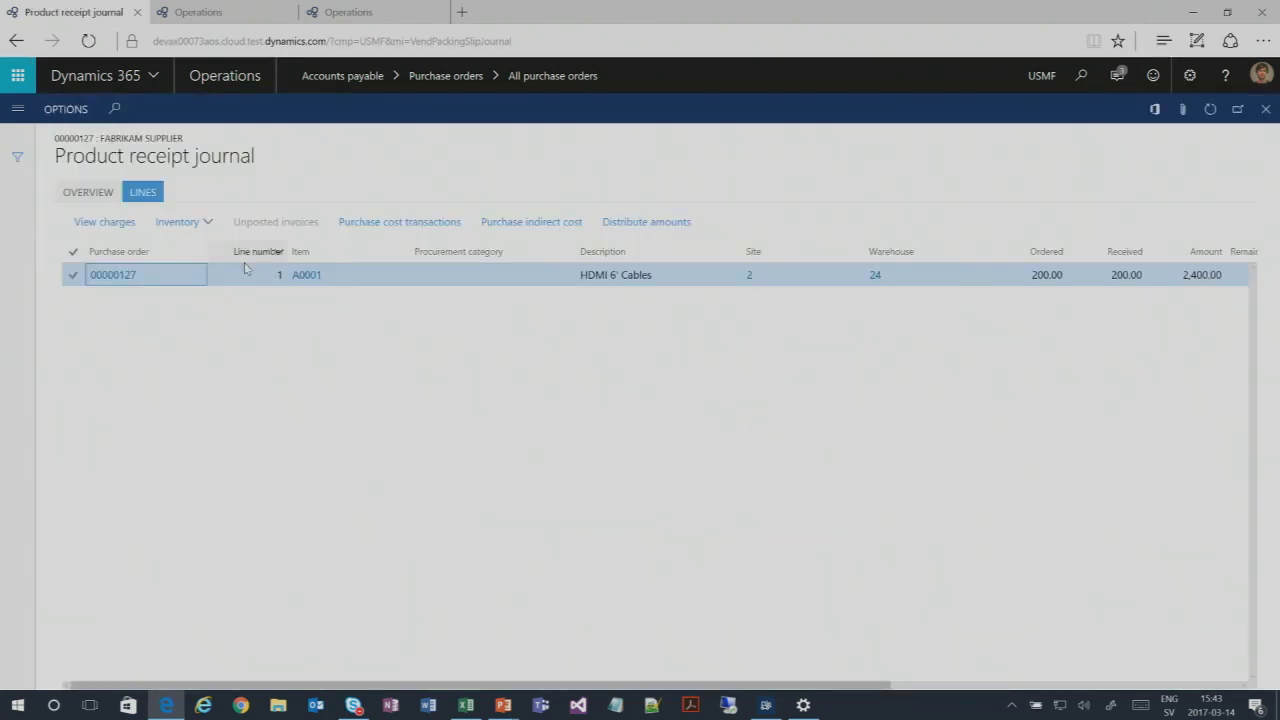
left_click(180, 229)
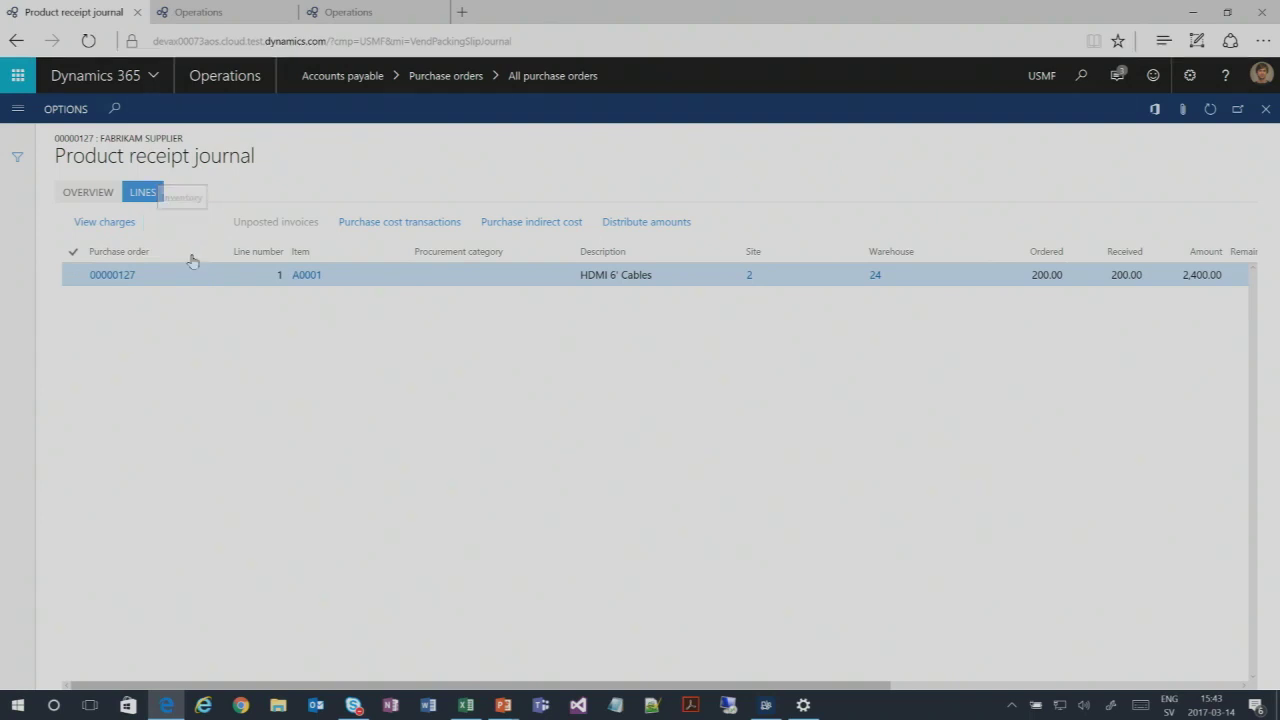
left_click(194, 251)
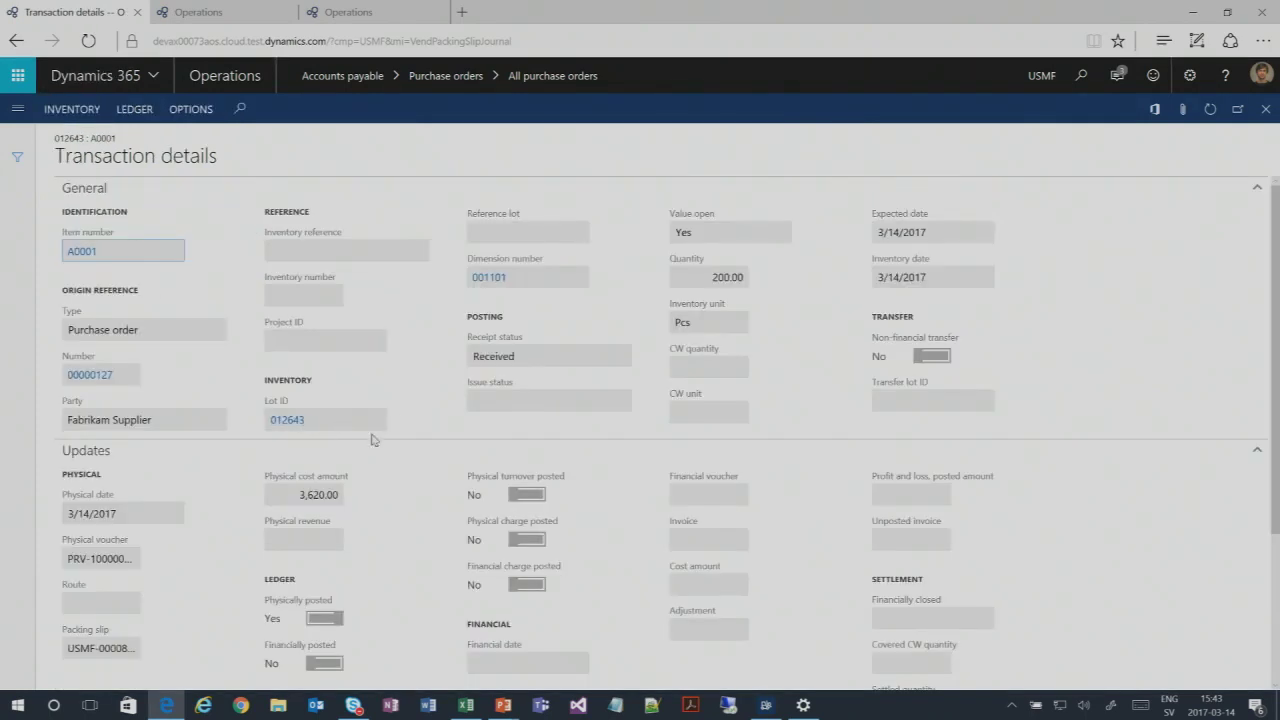
Check the physical cost amount of 3,620.00 for lot 012643 of item A0001.
mouse_move(290, 489)
Advance the PowerPoint slideshow to the 'Freight reconciliation with transfer orders' slide, then return to Dynamics 365.
key("alt+Tab")
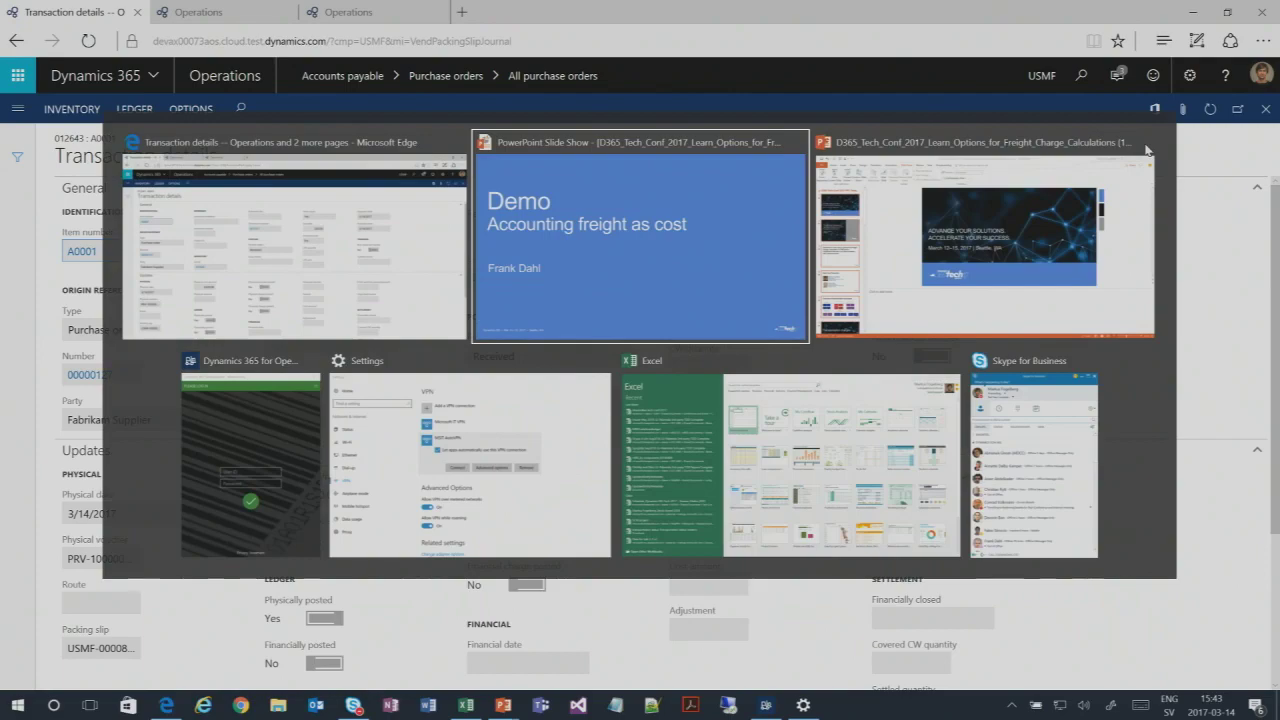
key("Right")
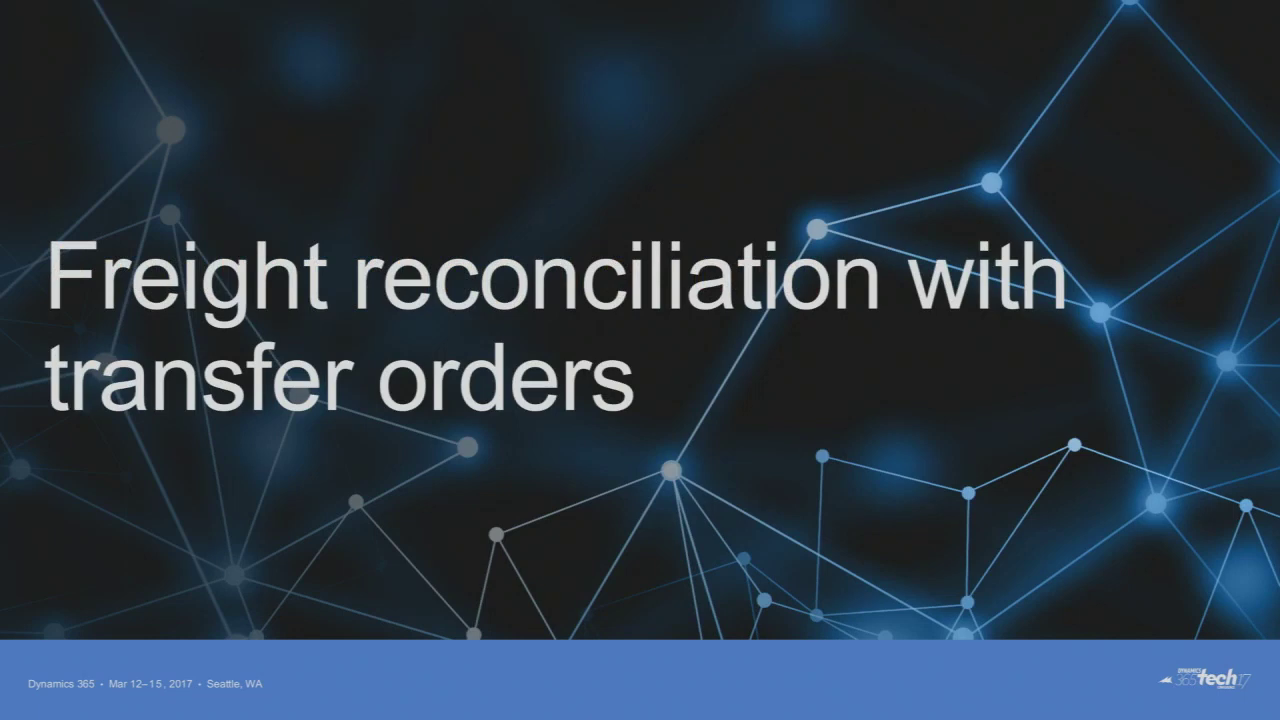
key("alt+Tab")
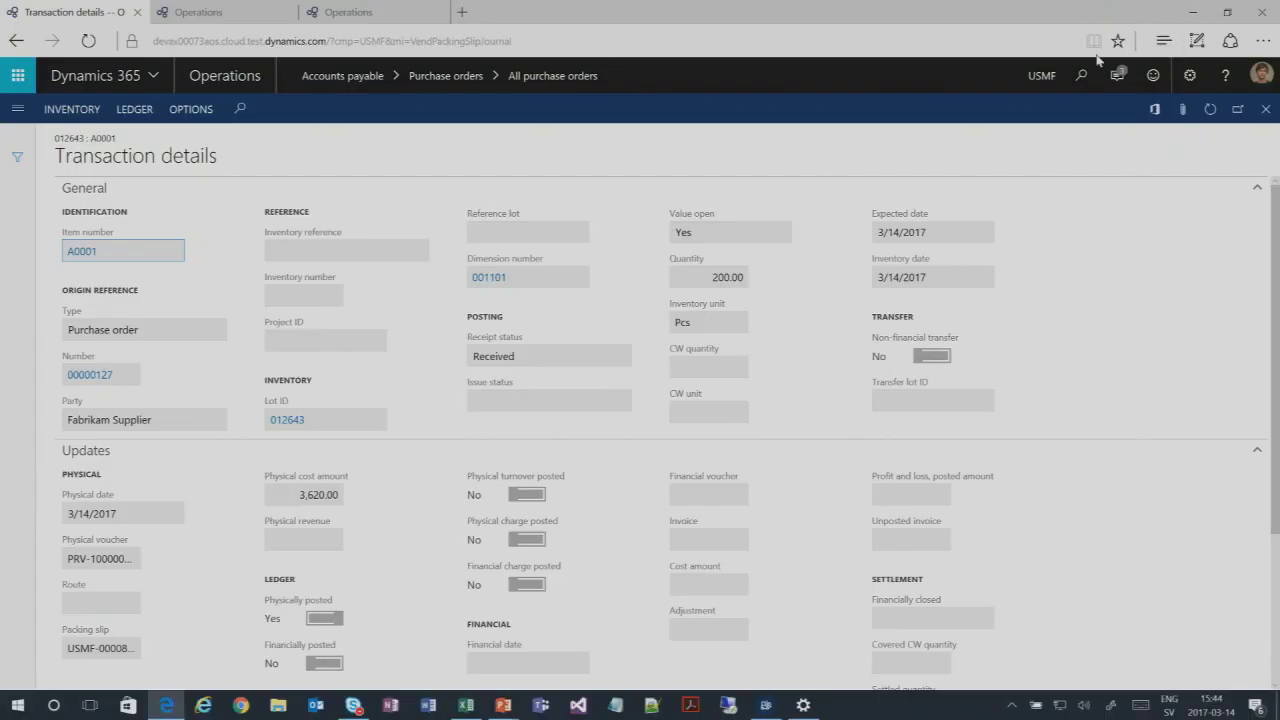
Search 'misc' to open Miscellaneous charges and select the Inventory FRGHT TRF charge row.
left_click(1081, 75)
type("misc")
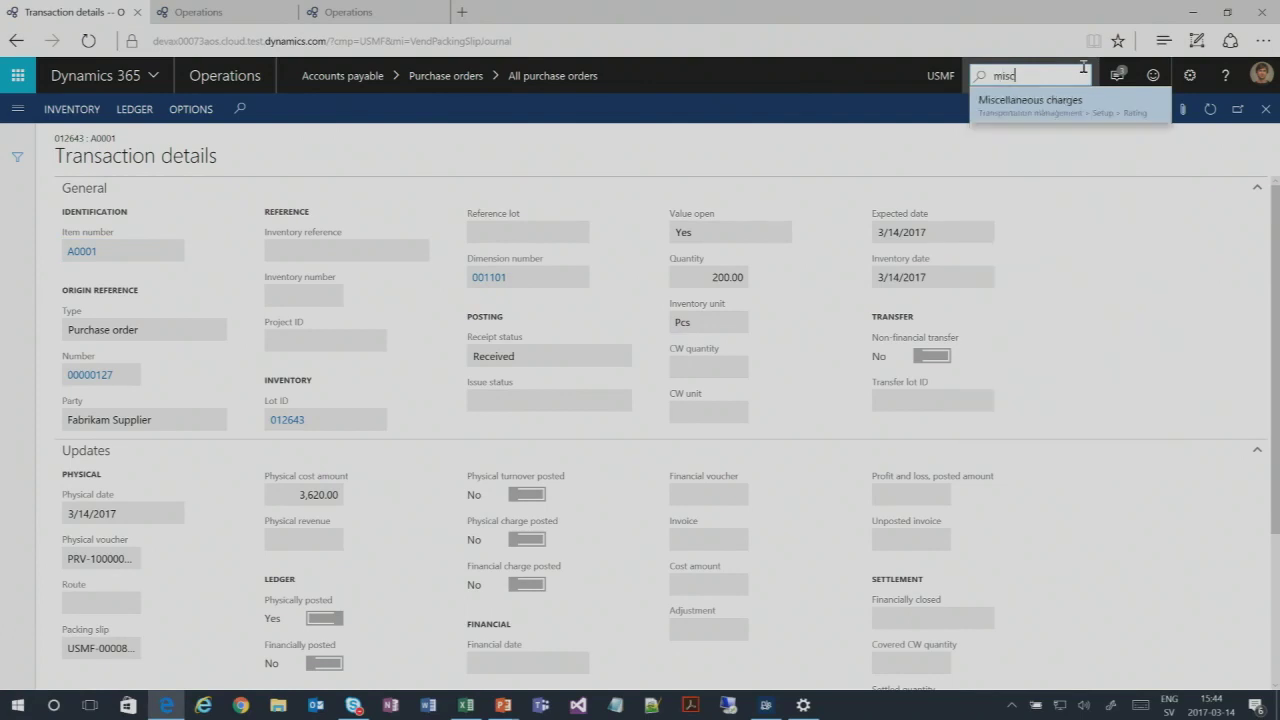
key("Return")
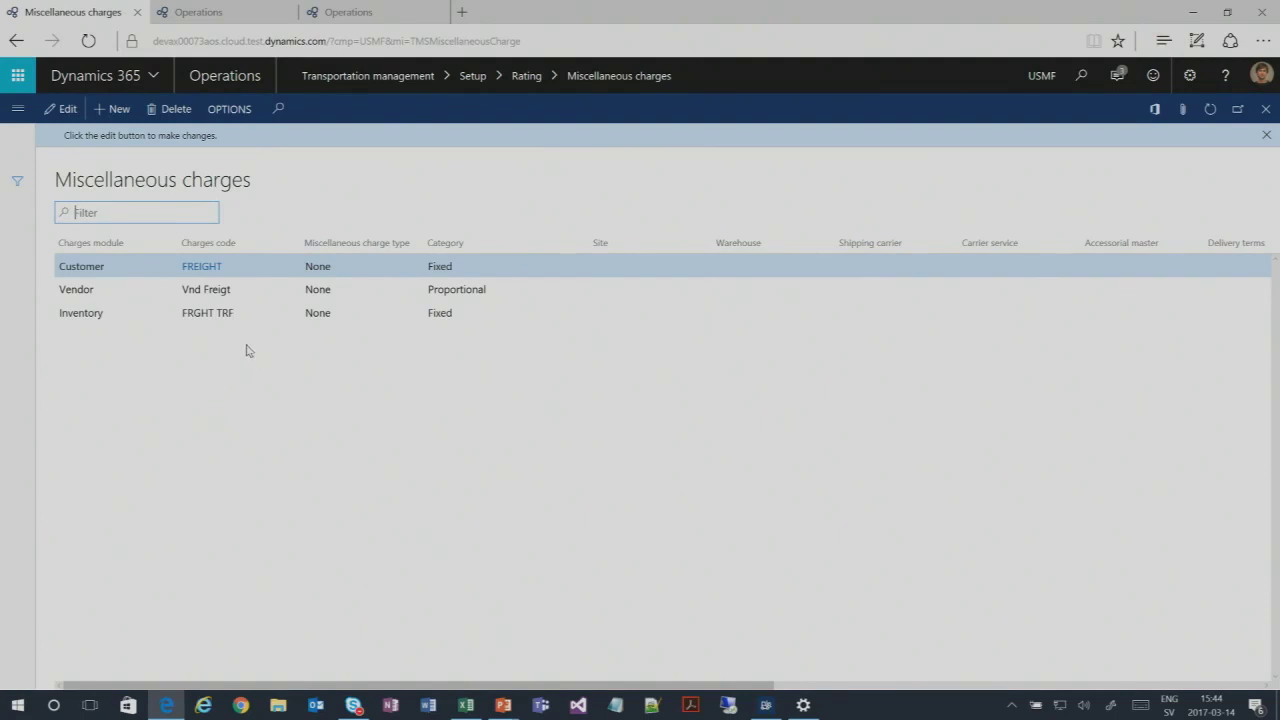
left_click(213, 312)
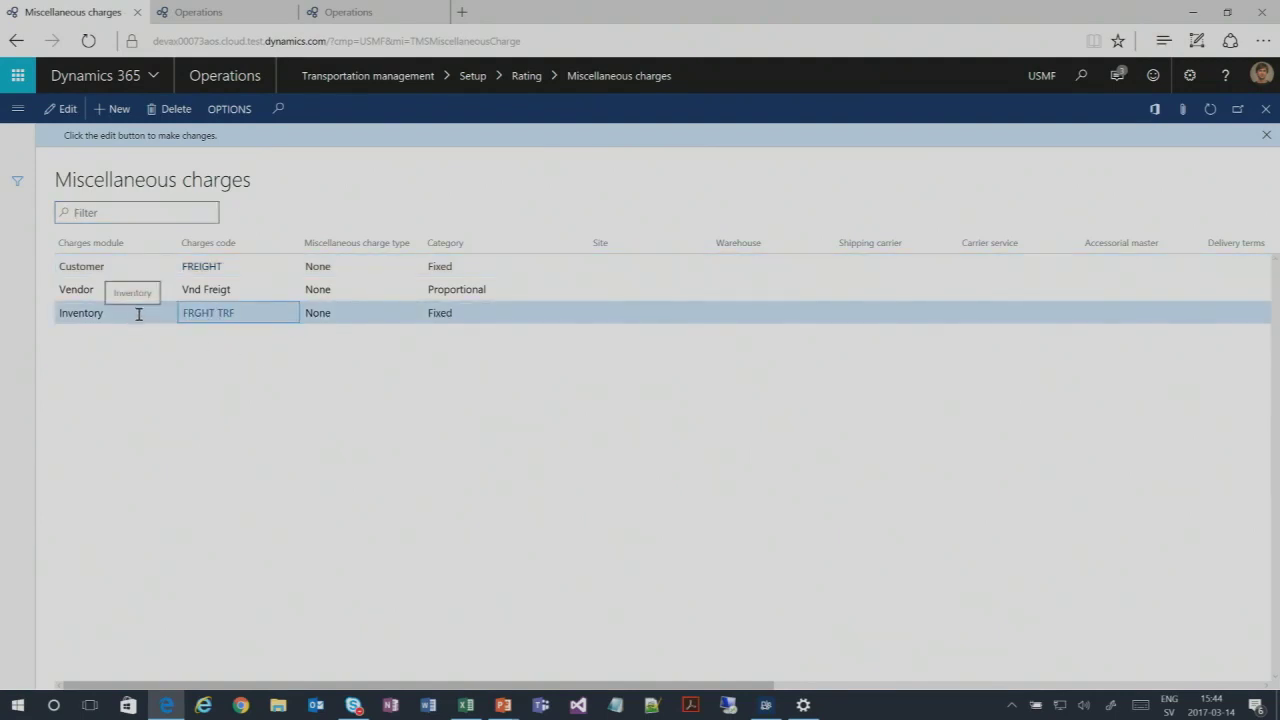
View details of the FRGHT TRF charge code, which debits account 403150 and credits 403500.
right_click(291, 318)
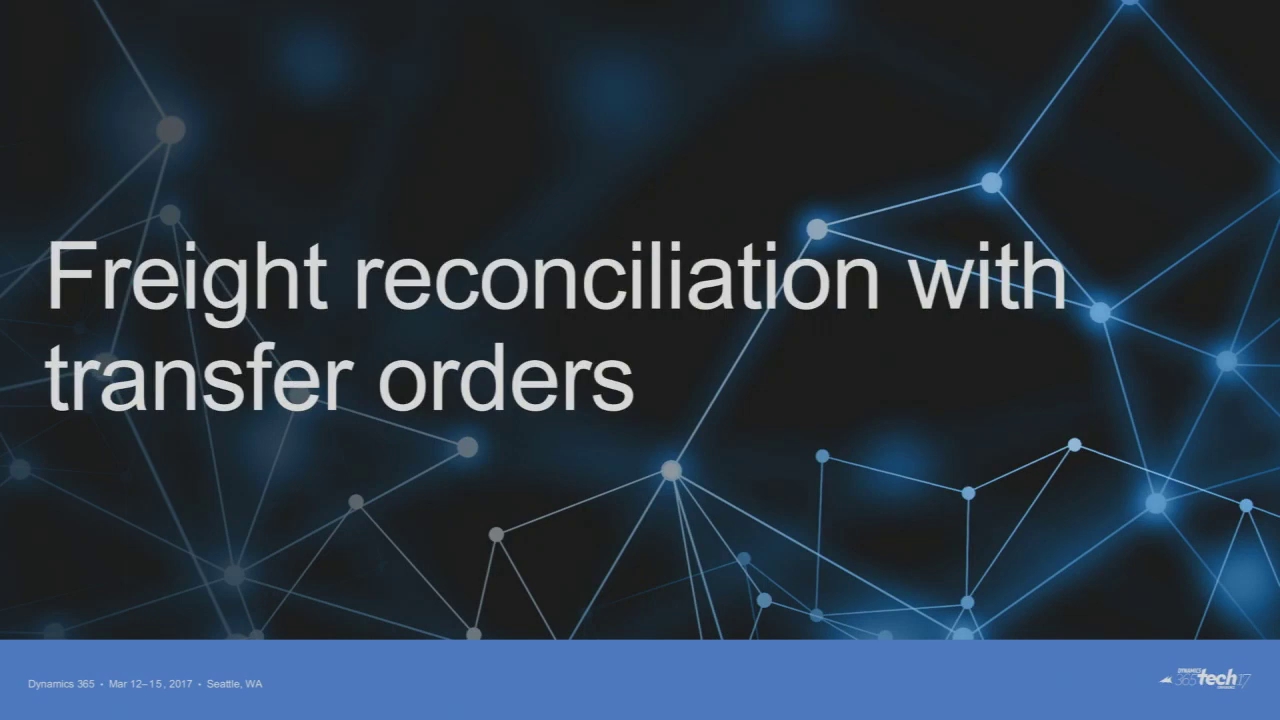
key("alt+Tab")
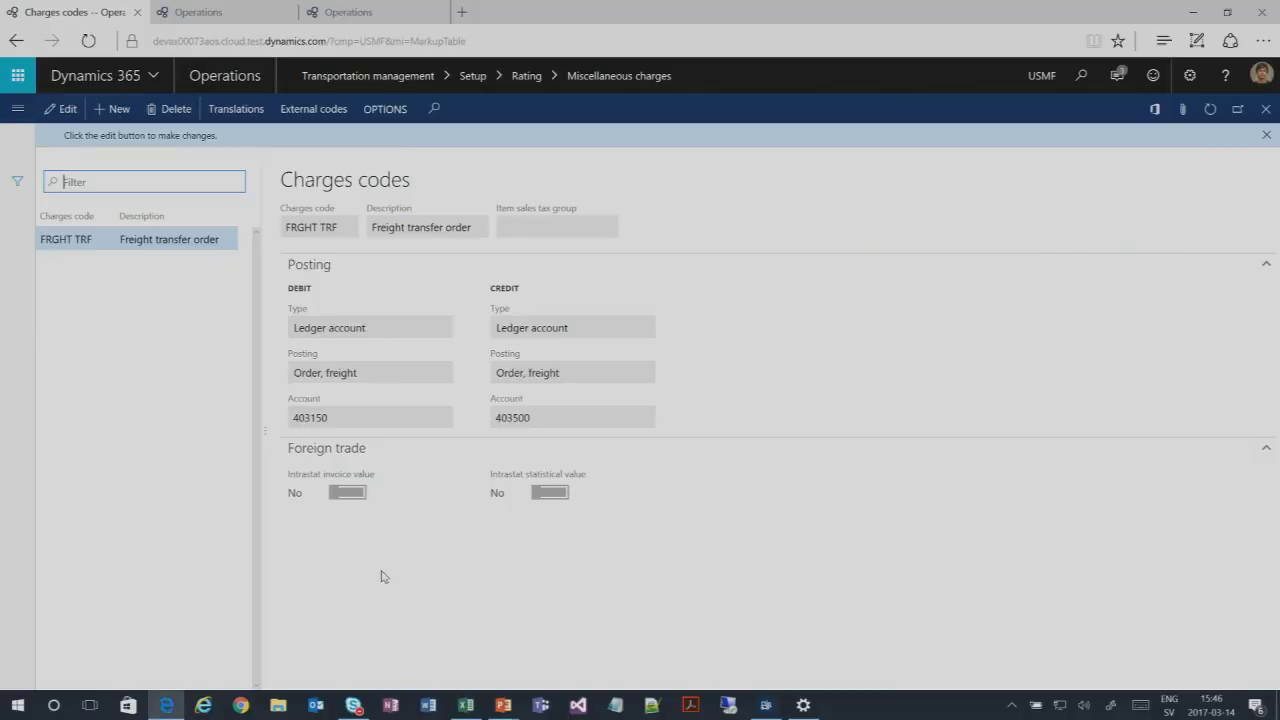
left_click(17, 108)
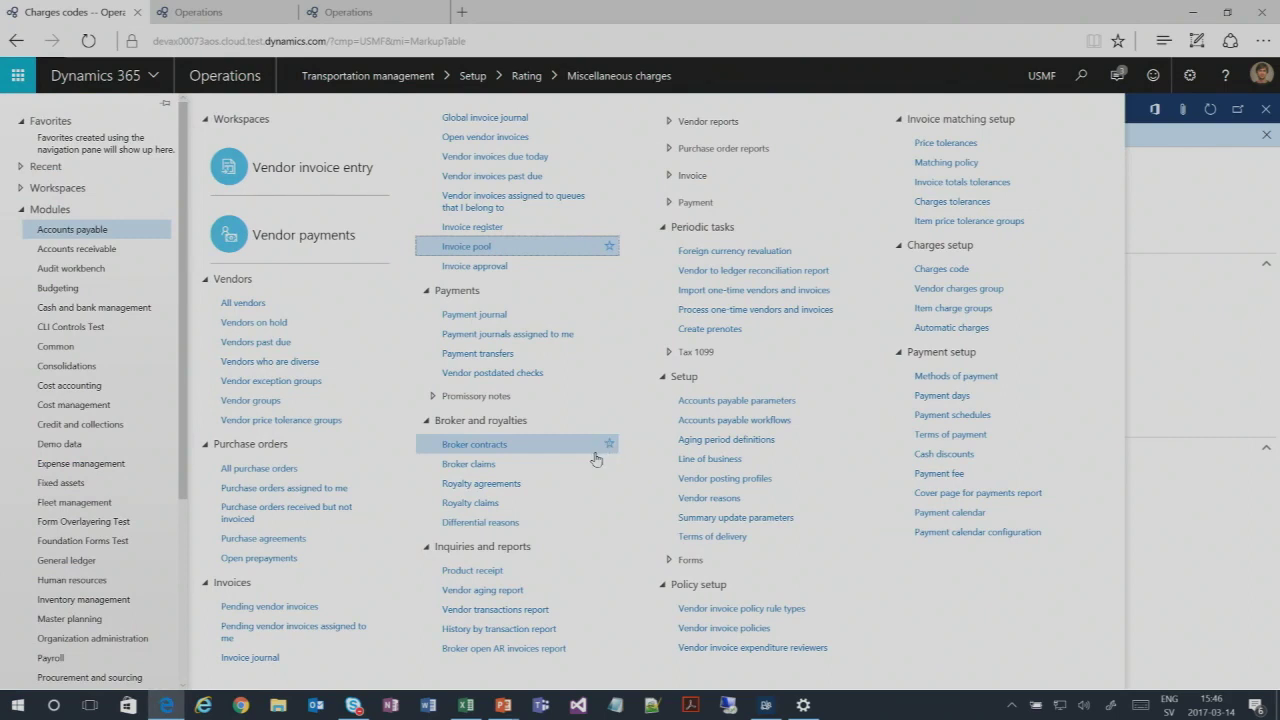
Step the slideshow to the Freight reconciliation slide until the Rate Engine and Freight Rate boxes appear.
key("alt+Tab")
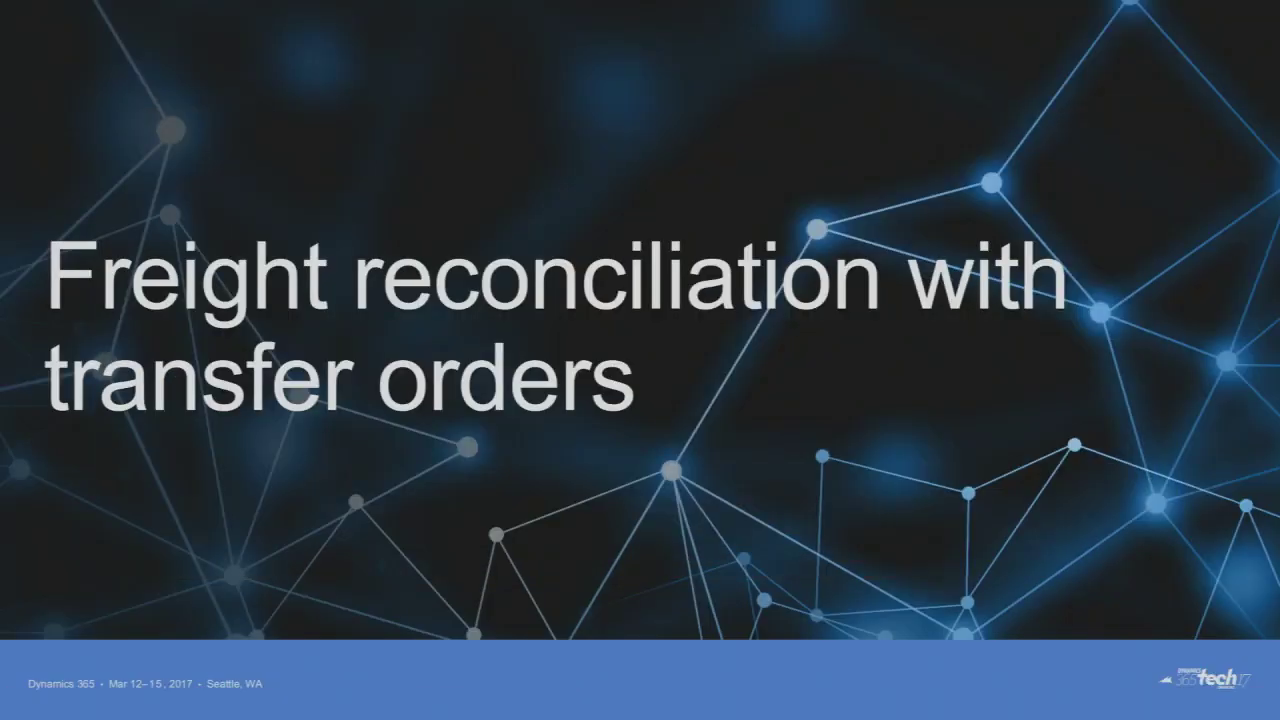
key("Right")
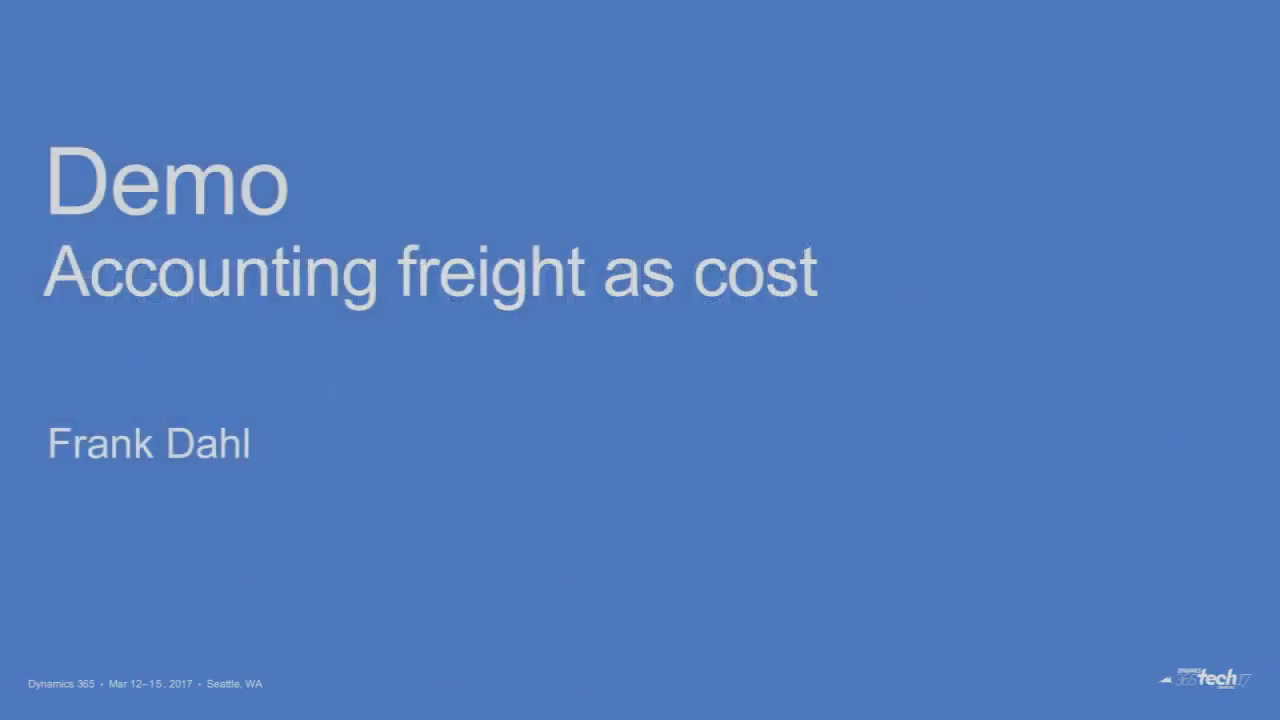
key("Left")
key("Right")
key("Left")
key("Right")
key("Right")
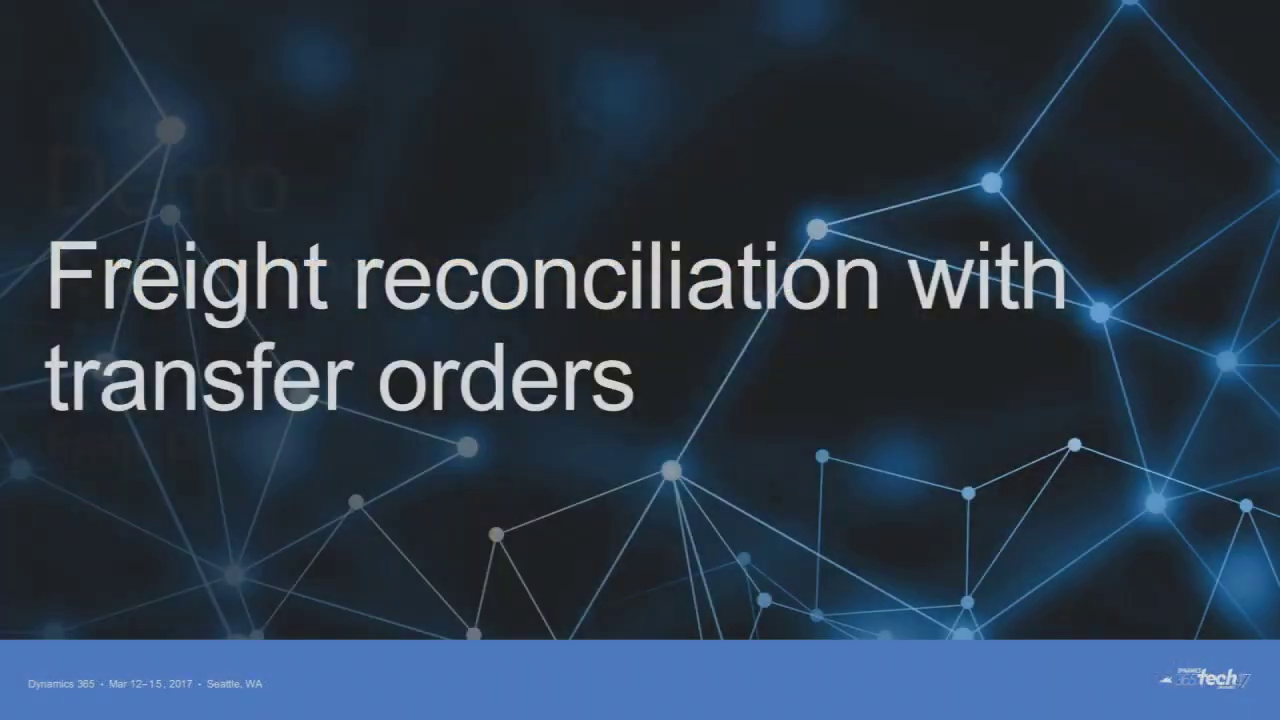
key("Right")
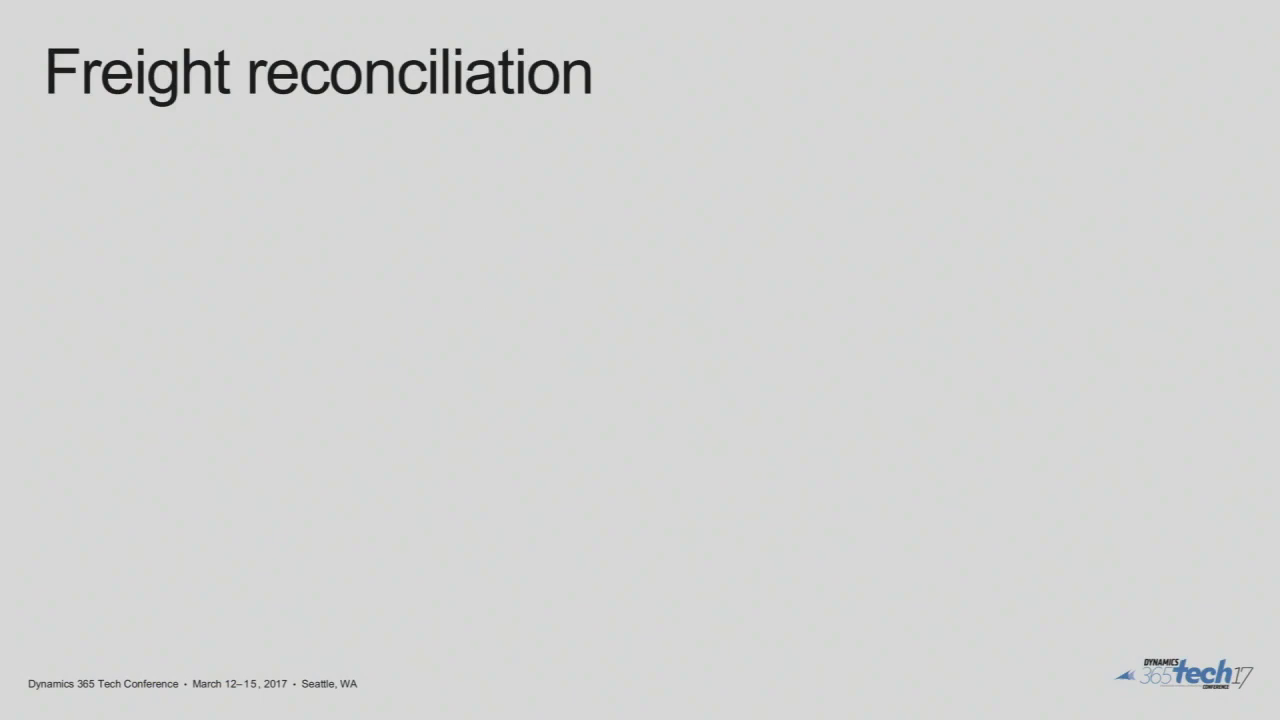
key("Right")
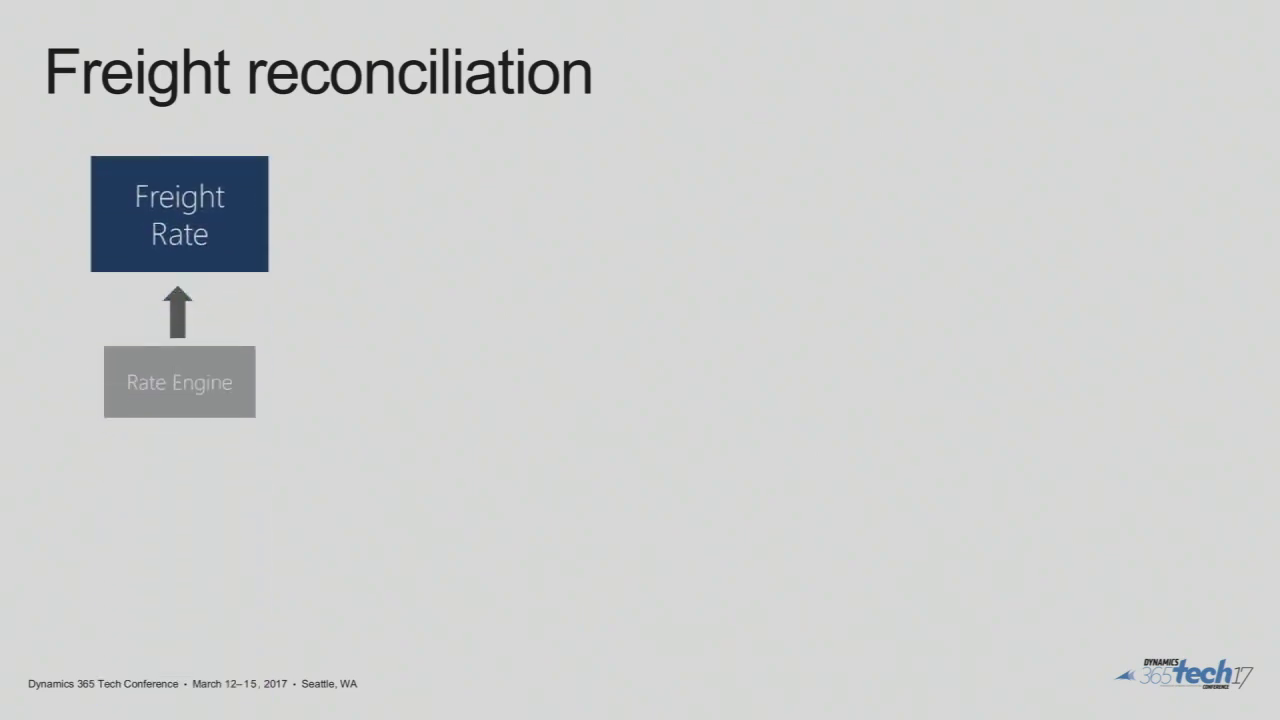
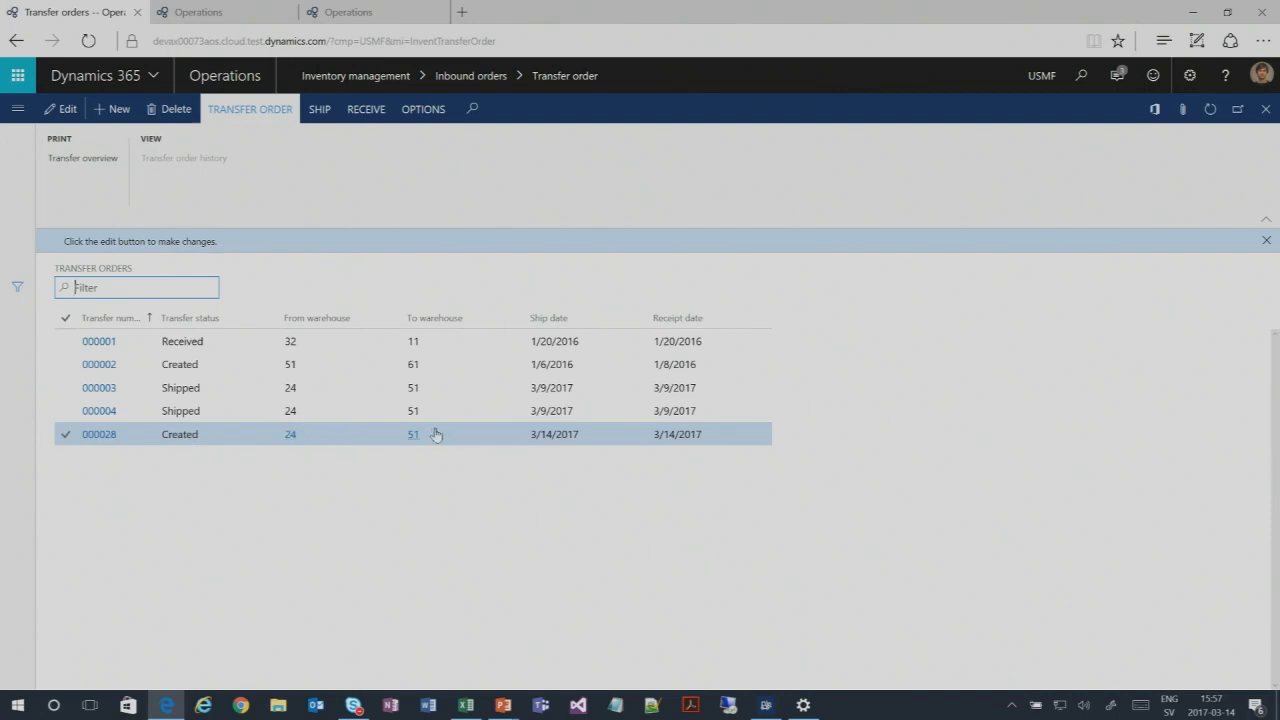
Open transfer order 000028 and its Load planning workbench from the Ship actions.
left_click(96, 435)
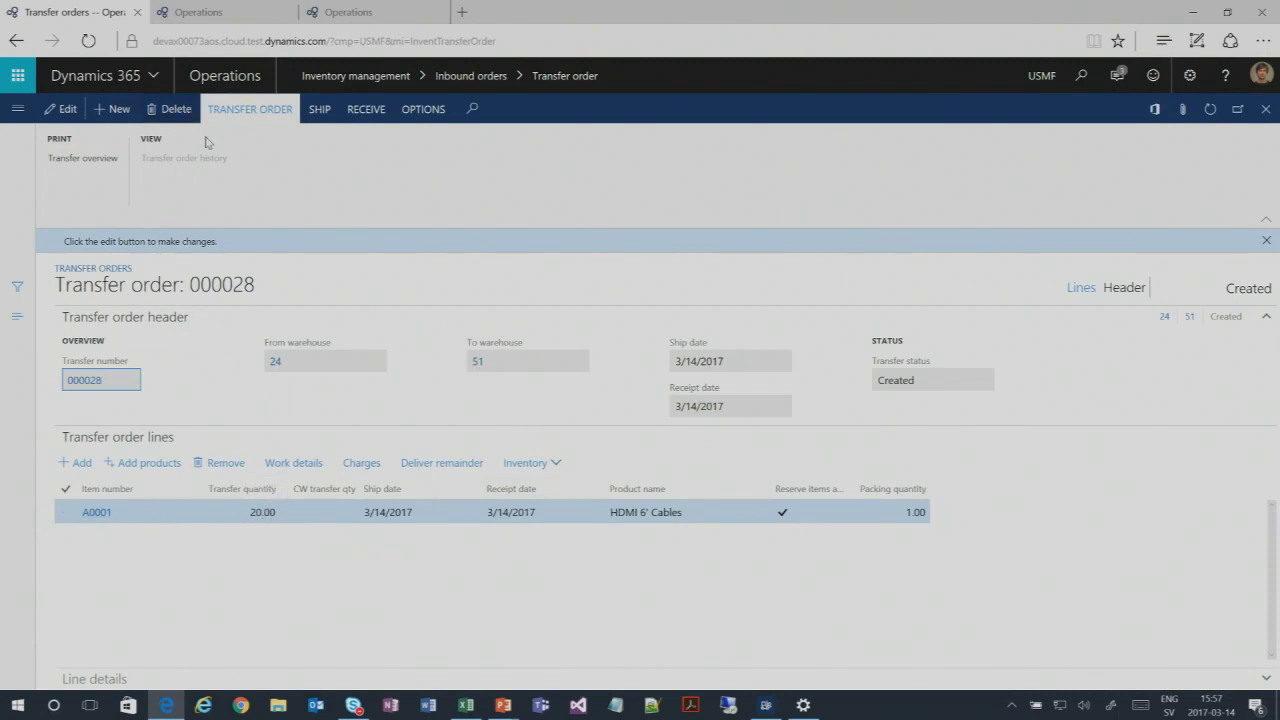
left_click(330, 117)
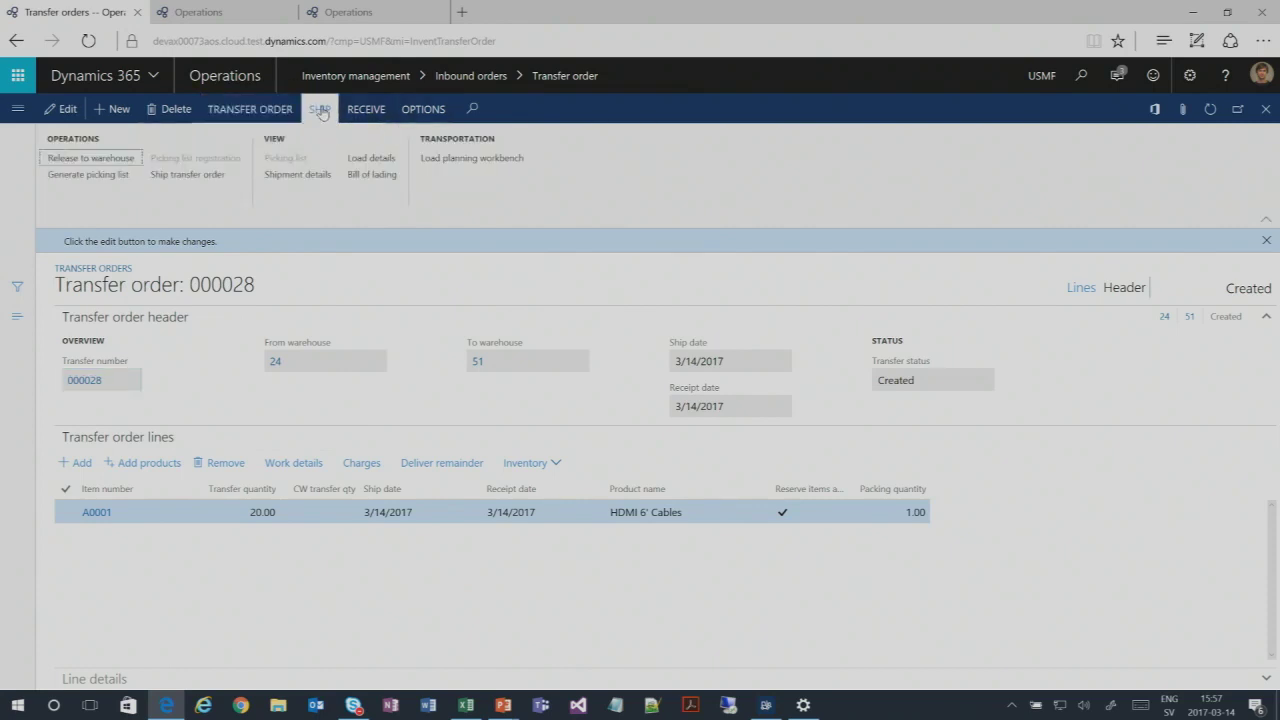
left_click(441, 162)
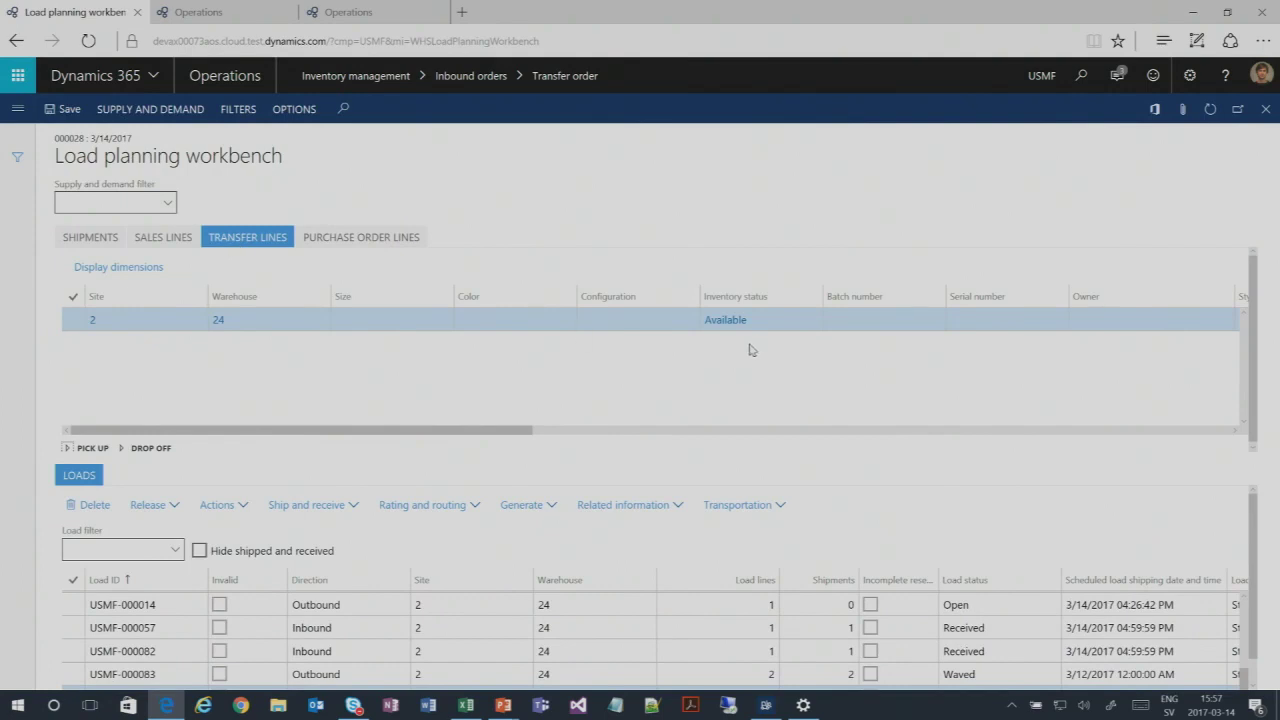
Put the warehouse 24 transfer line on a new load using the 40' Container template.
scroll(752, 348, "right", 3)
scroll(752, 348, "left", 3)
left_click(74, 327)
left_click(140, 110)
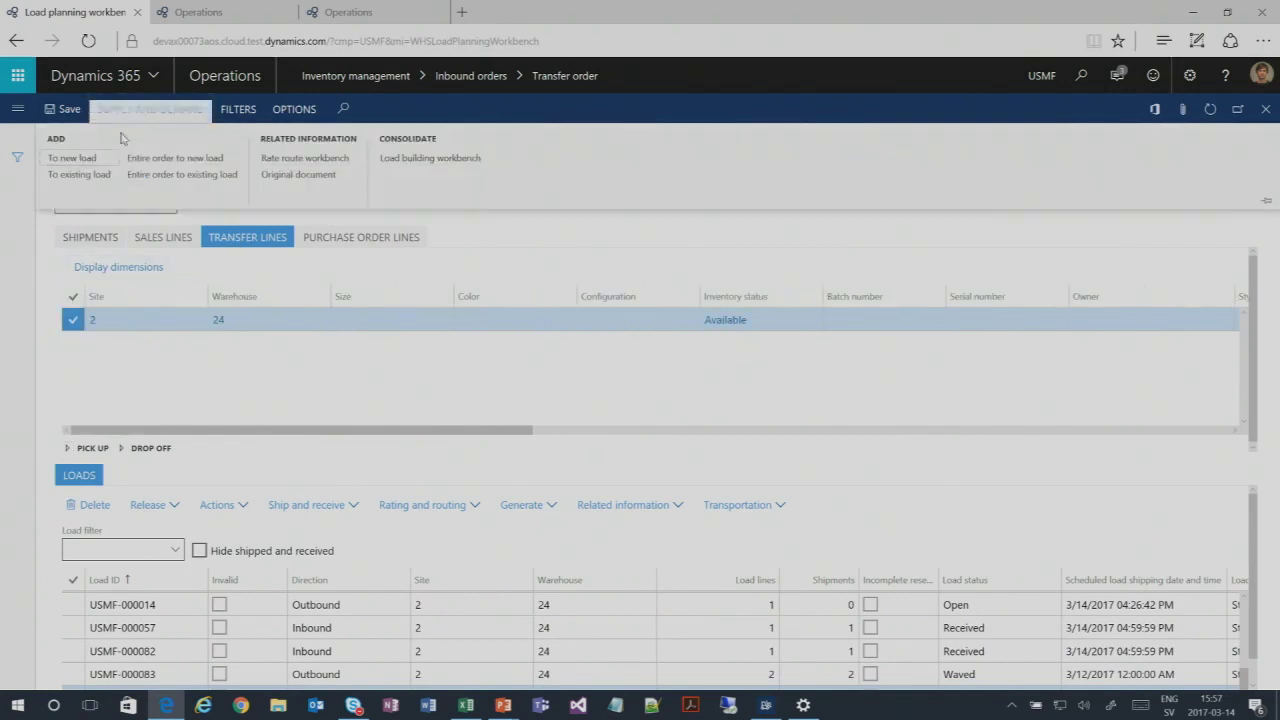
left_click(54, 160)
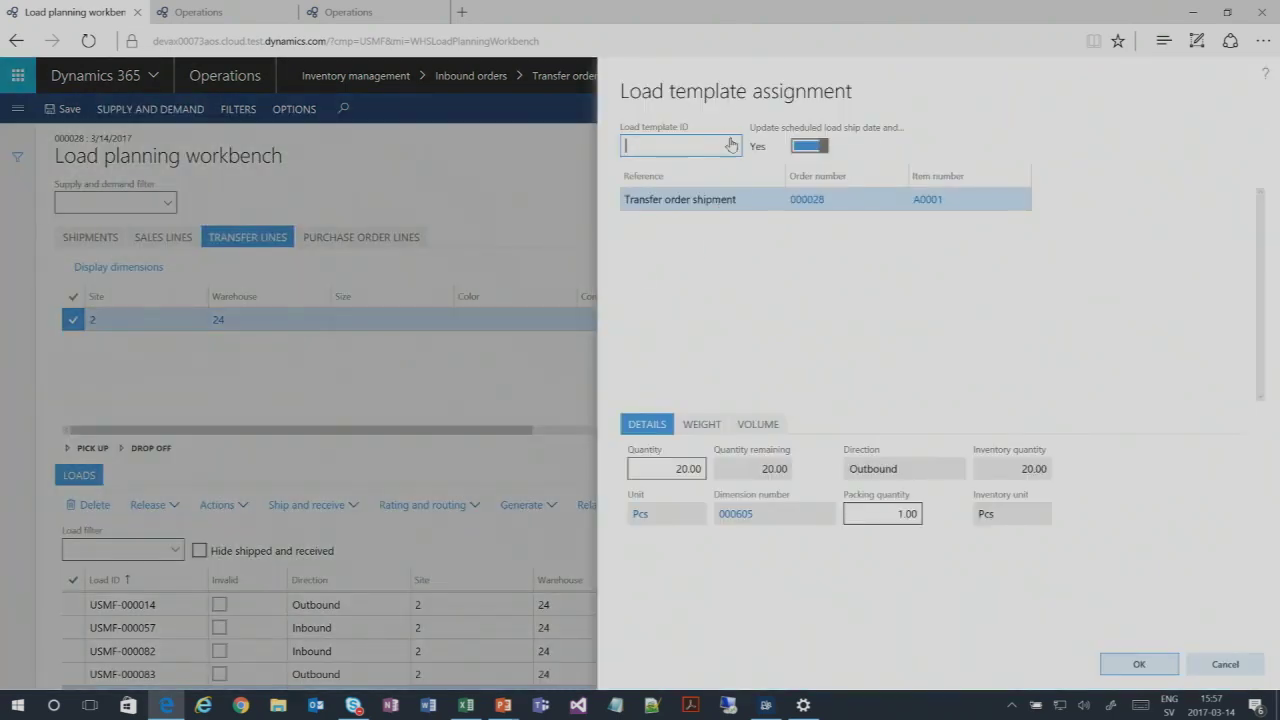
left_click(732, 146)
left_click(652, 216)
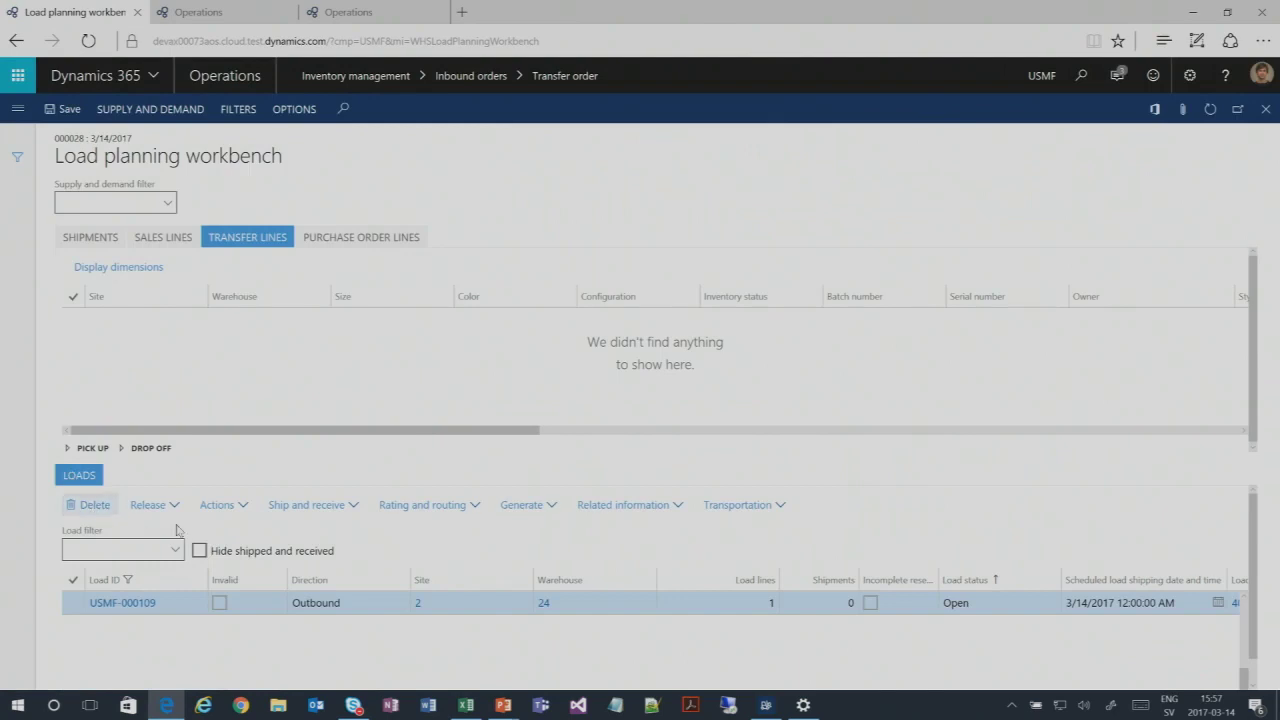
left_click(408, 508)
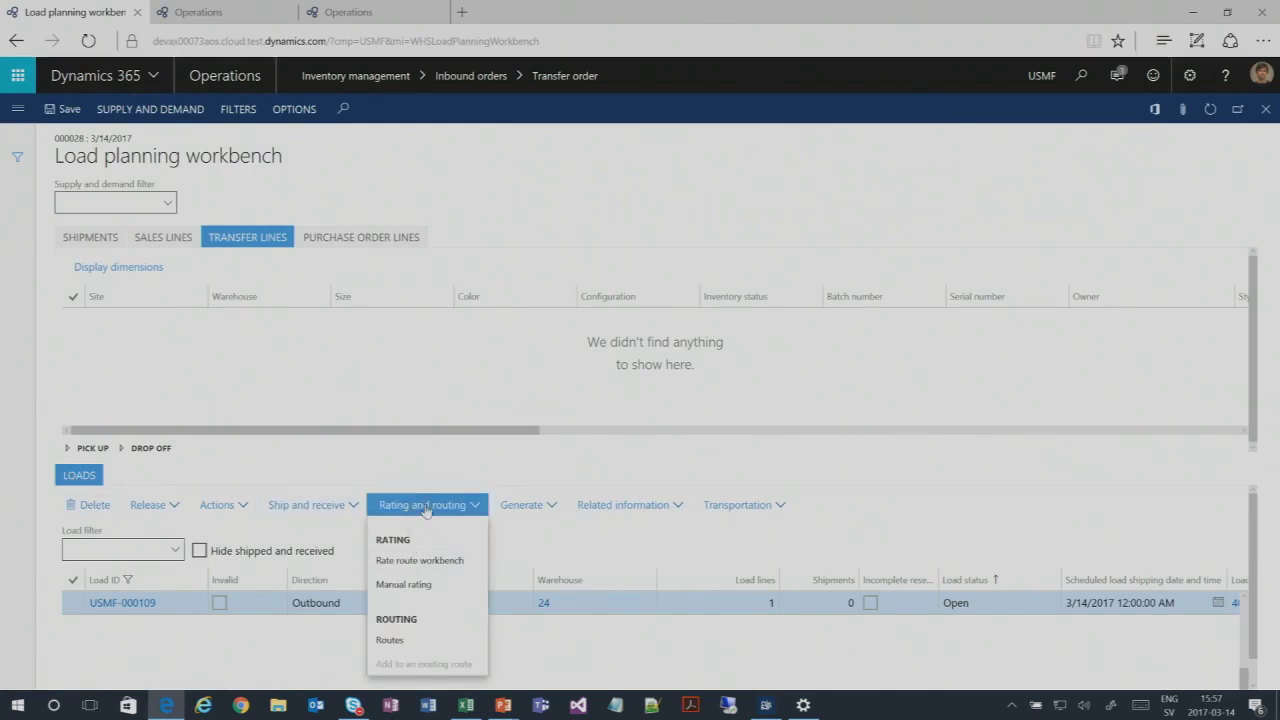
Assign the ParcelCarrier route at 620.00 USD to load USMF-000109 via the rate route workbench.
left_click(427, 562)
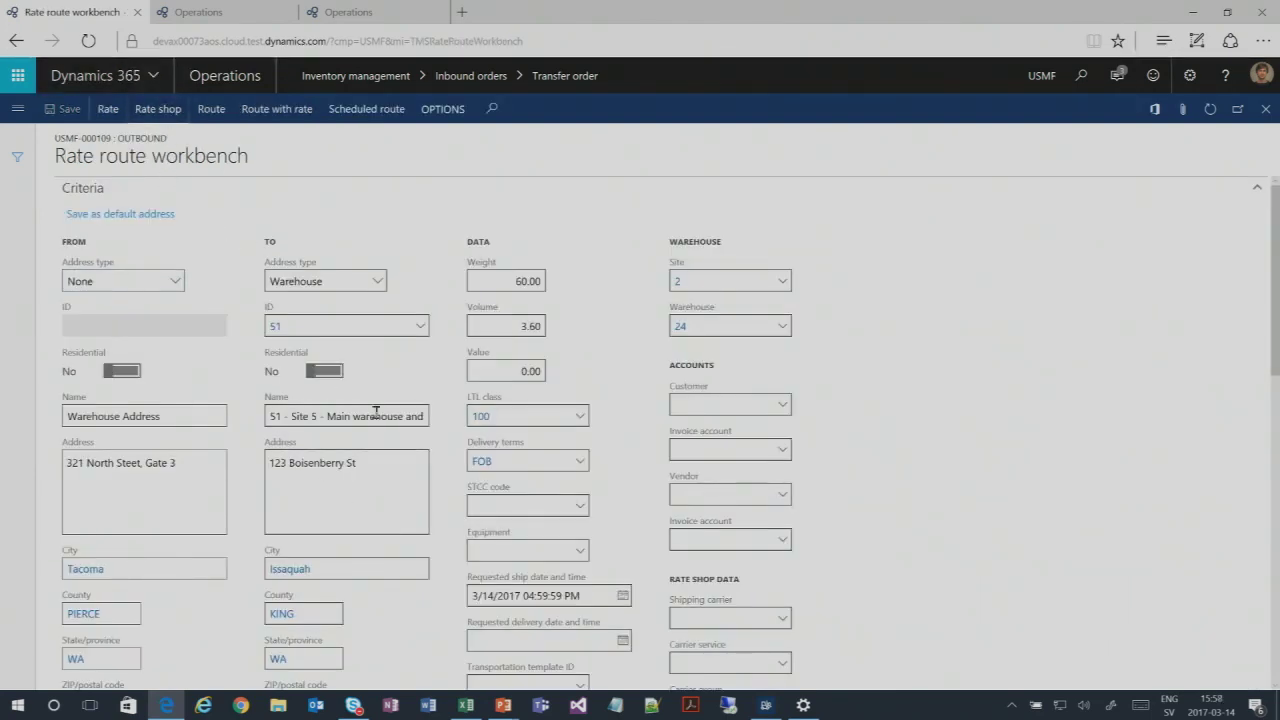
scroll(438, 413, "down", 5)
scroll(438, 413, "up", 3)
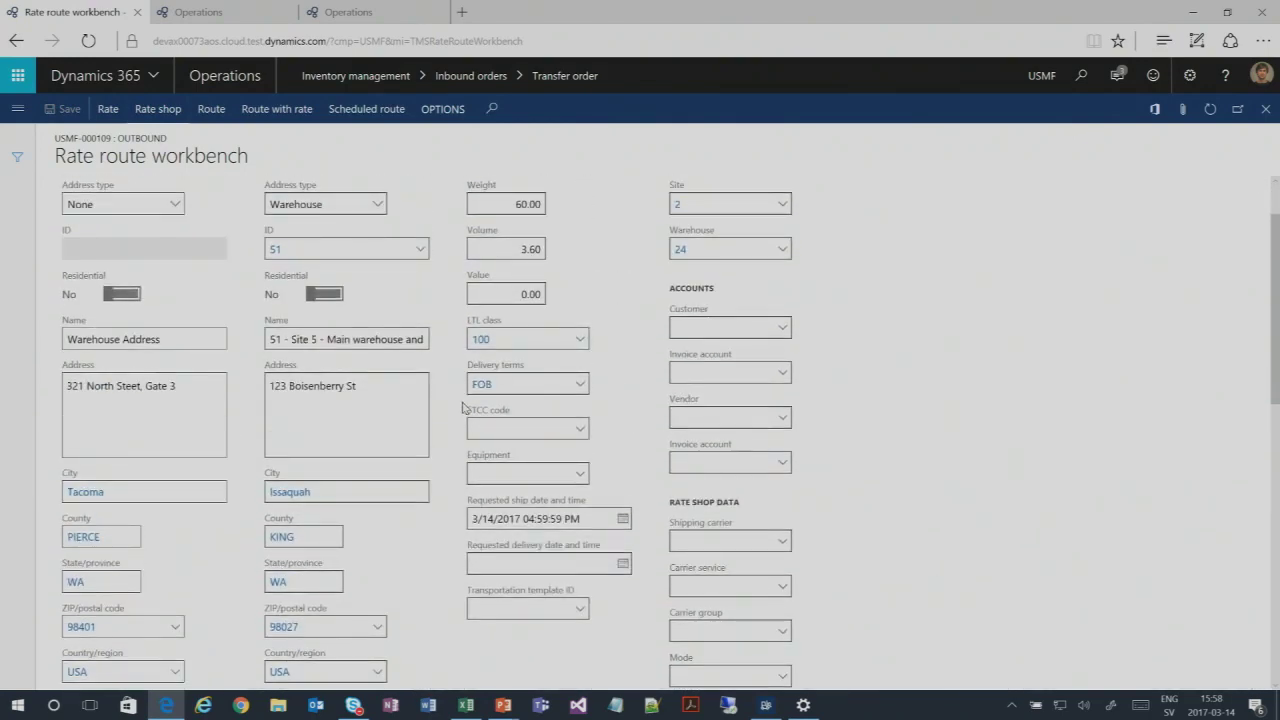
scroll(463, 408, "up", 2)
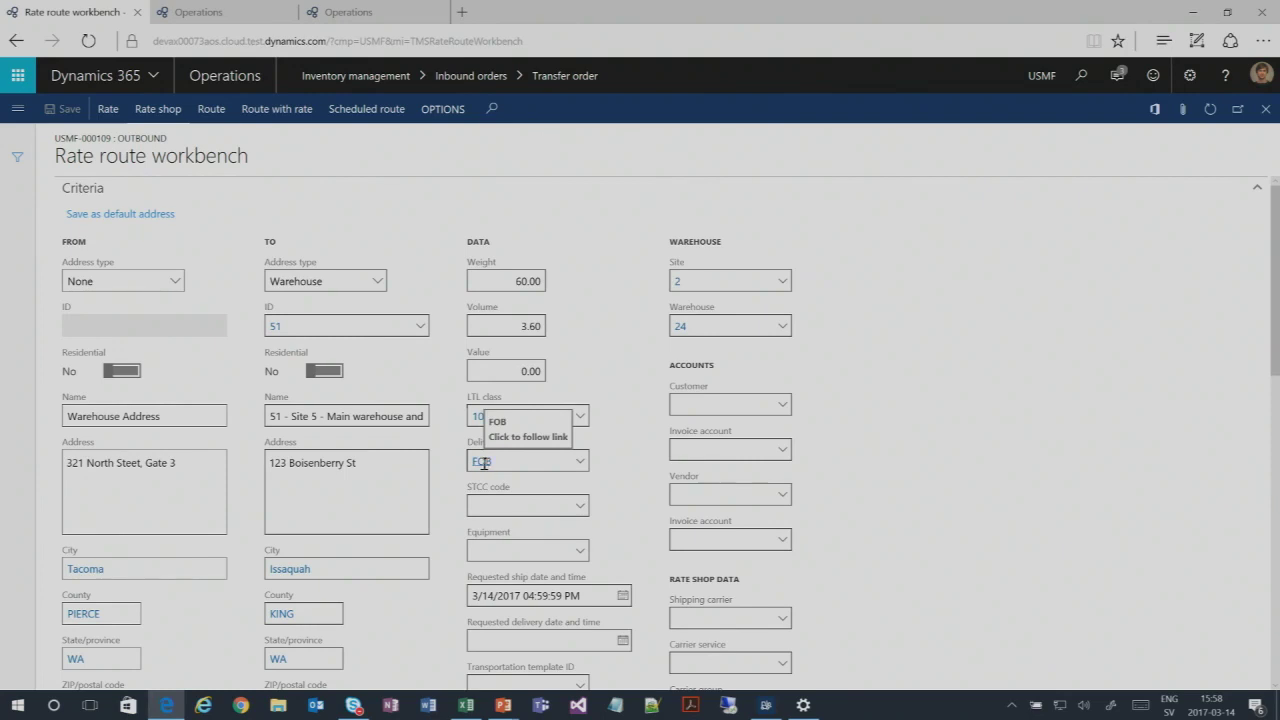
scroll(390, 463, "down", 4)
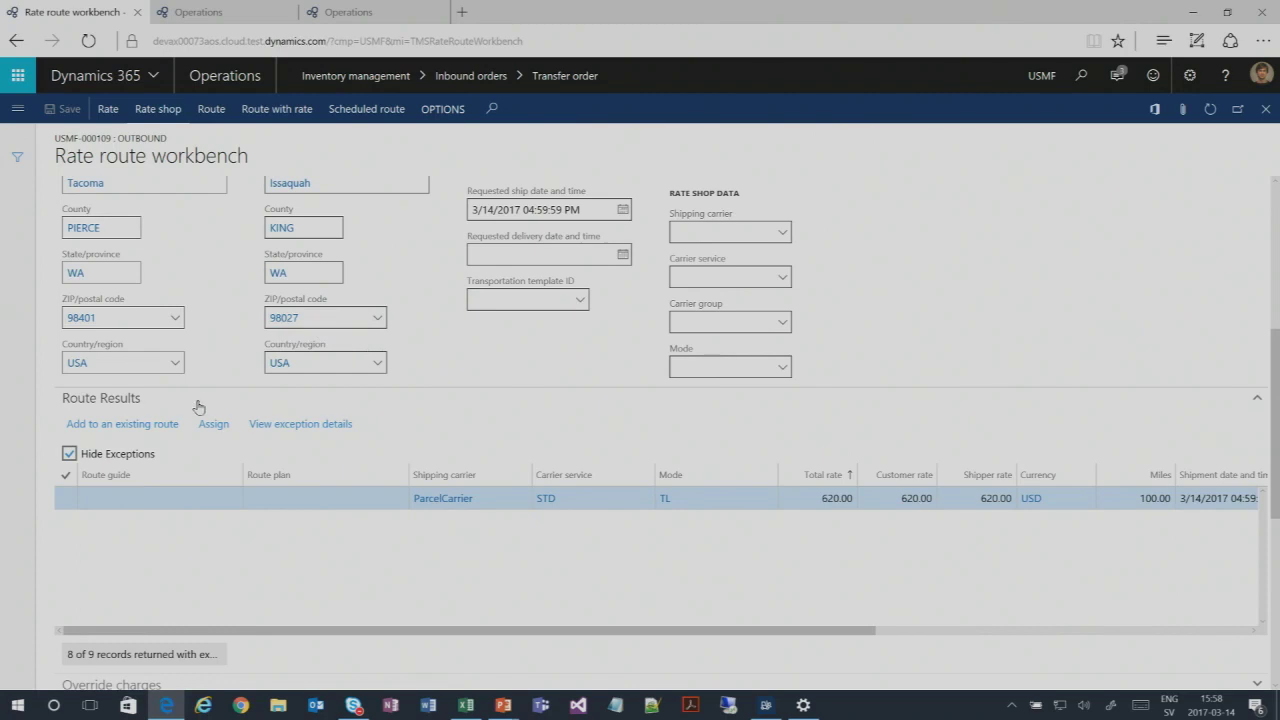
left_click(227, 426)
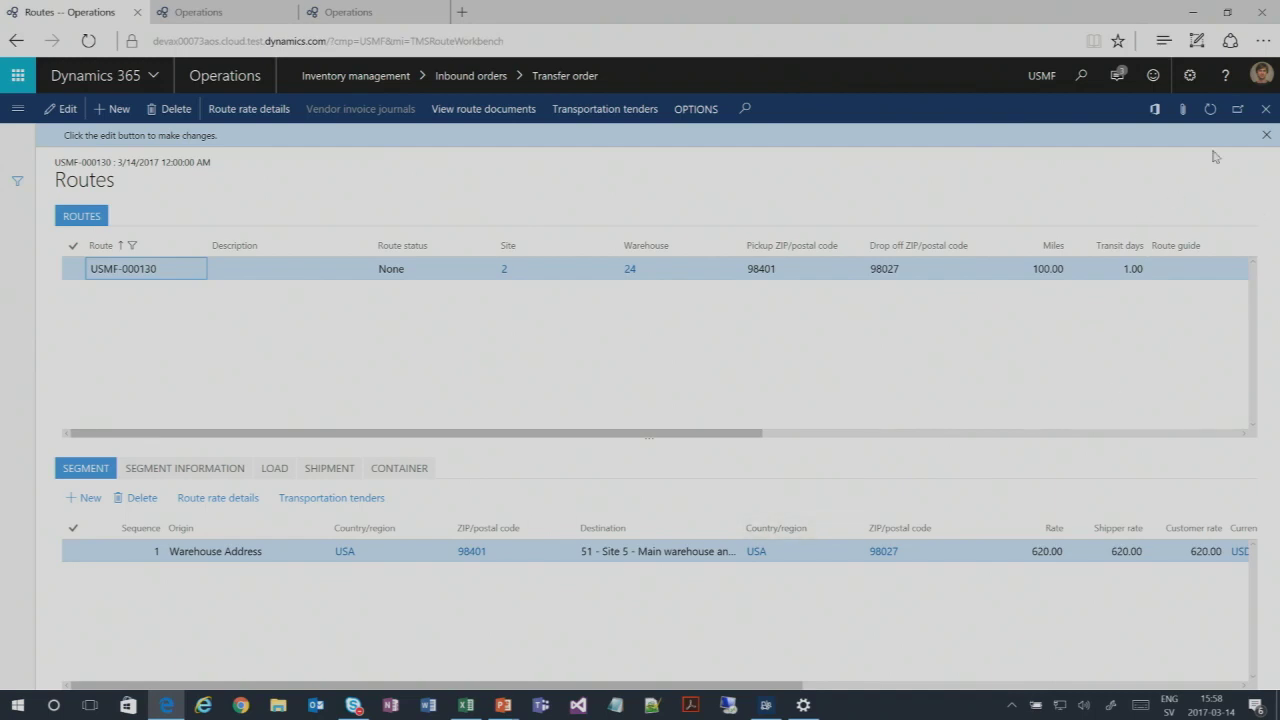
left_click(1266, 110)
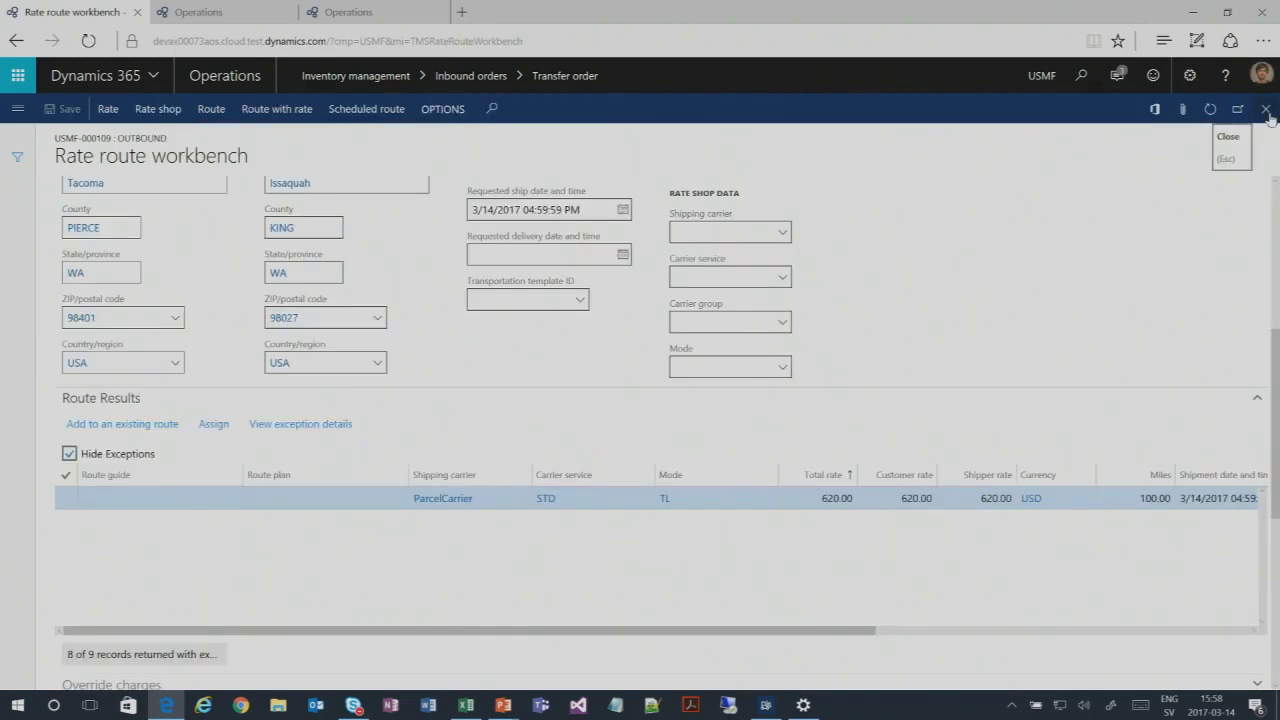
Release load USMF-000109 to the warehouse and review the resulting messages.
left_click(1266, 110)
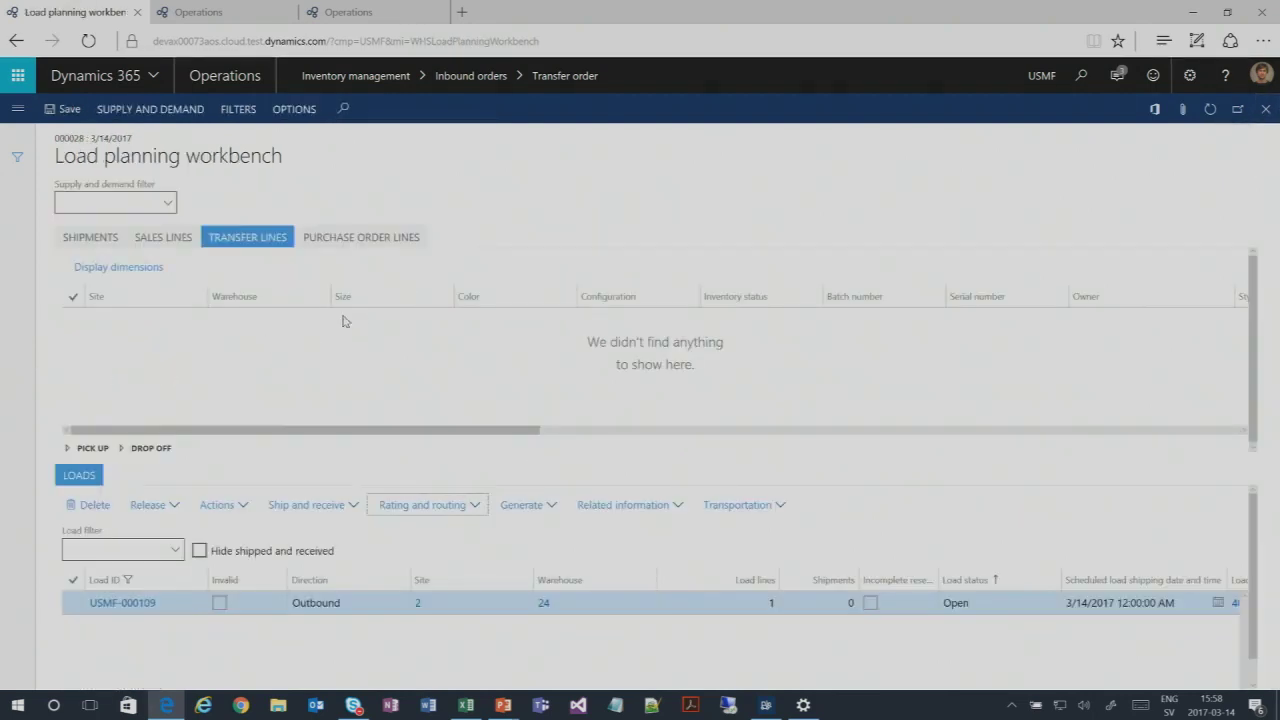
left_click(174, 508)
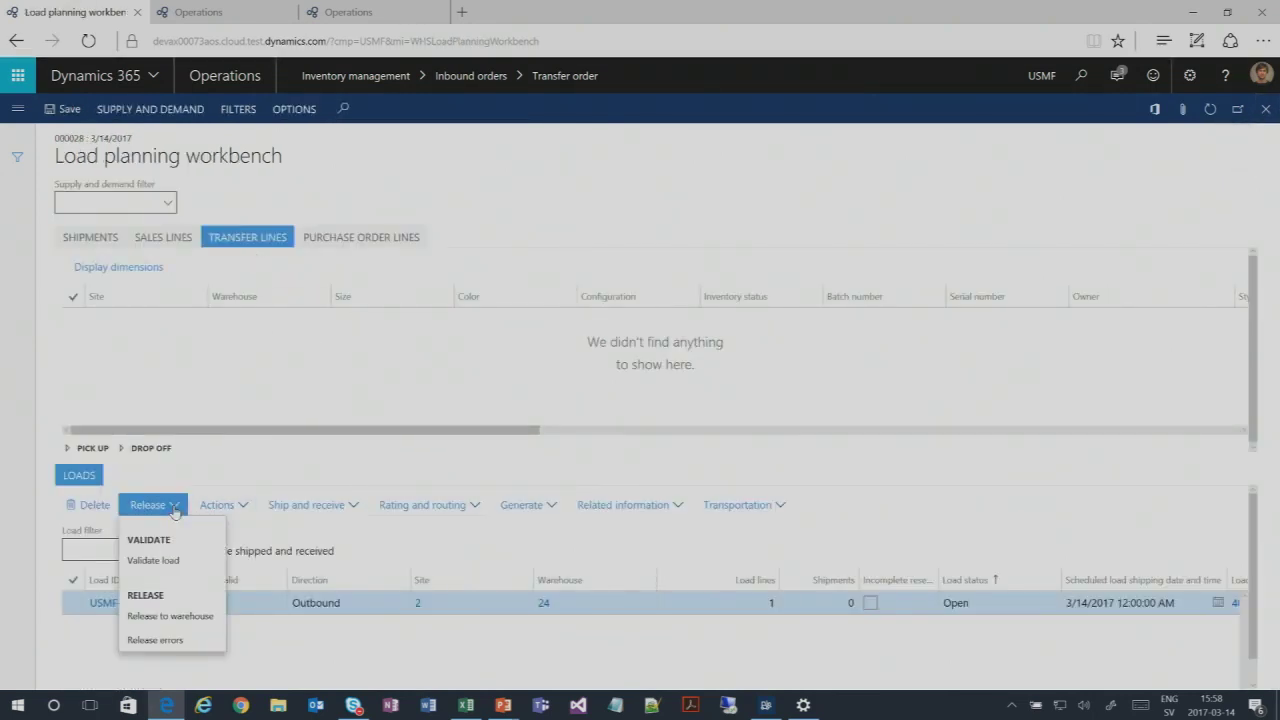
left_click(168, 618)
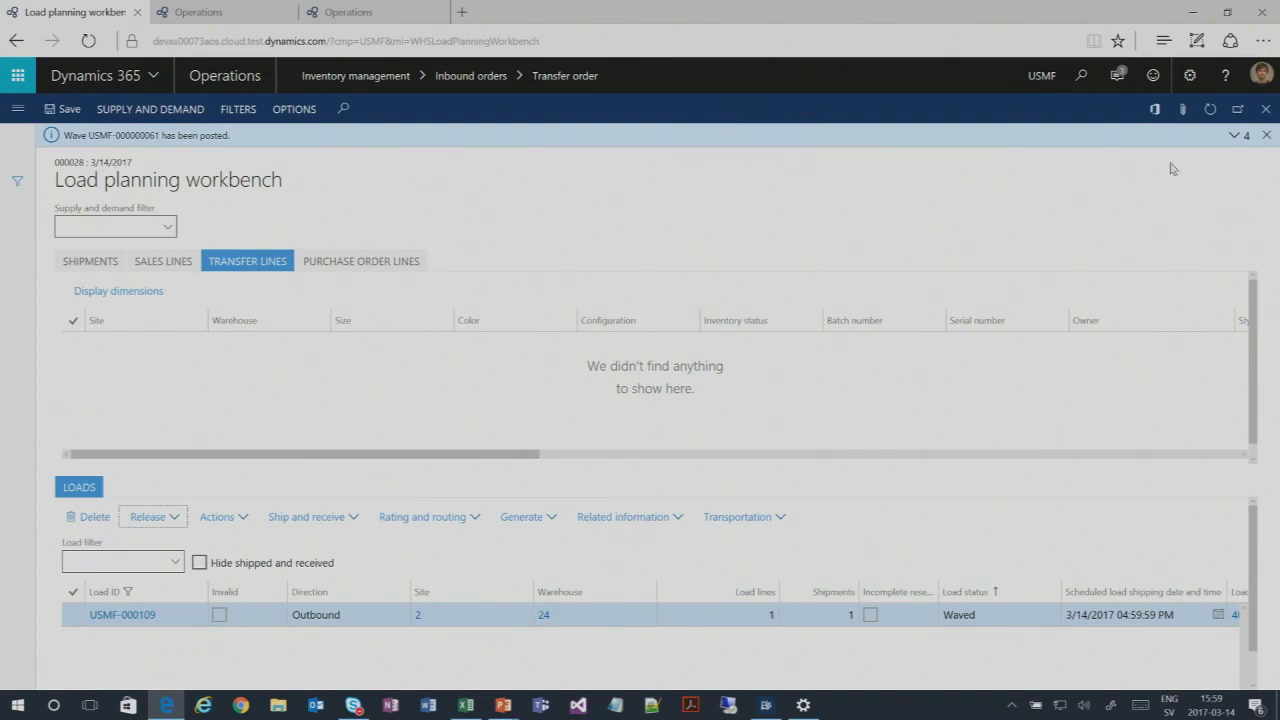
left_click(1234, 135)
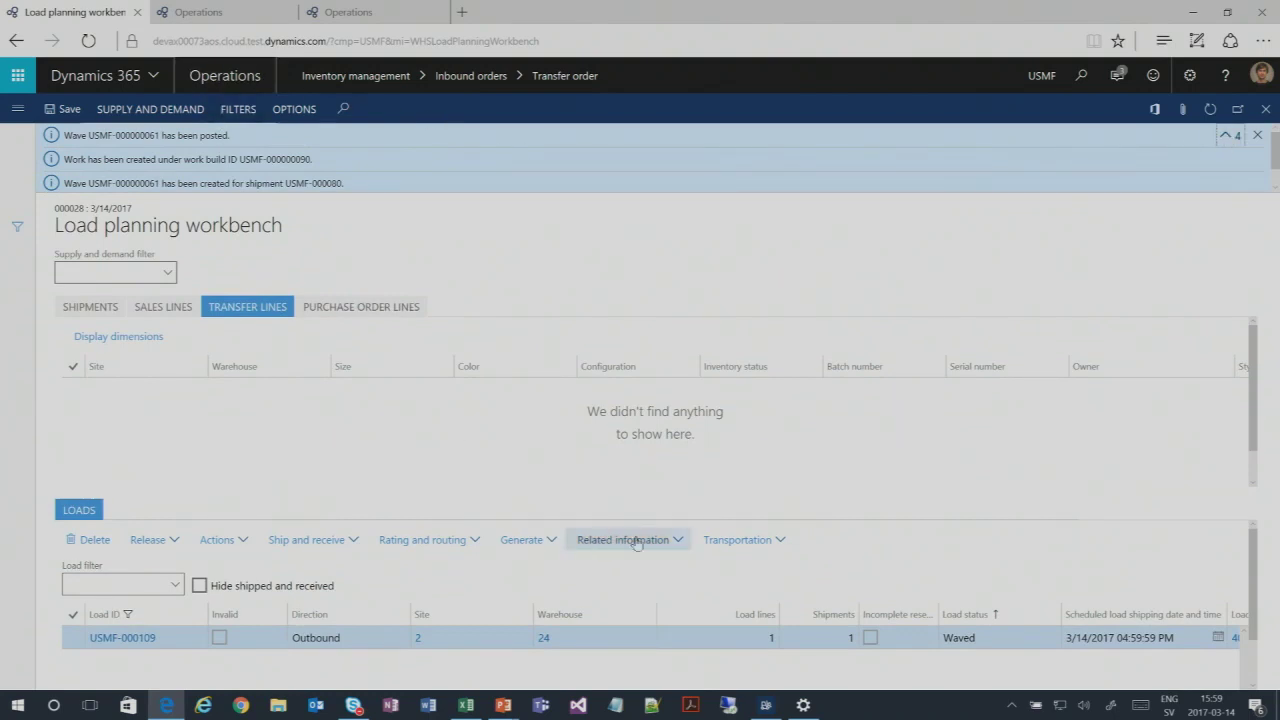
Open the work details for the released load, showing work USMF-000117.
left_click(757, 540)
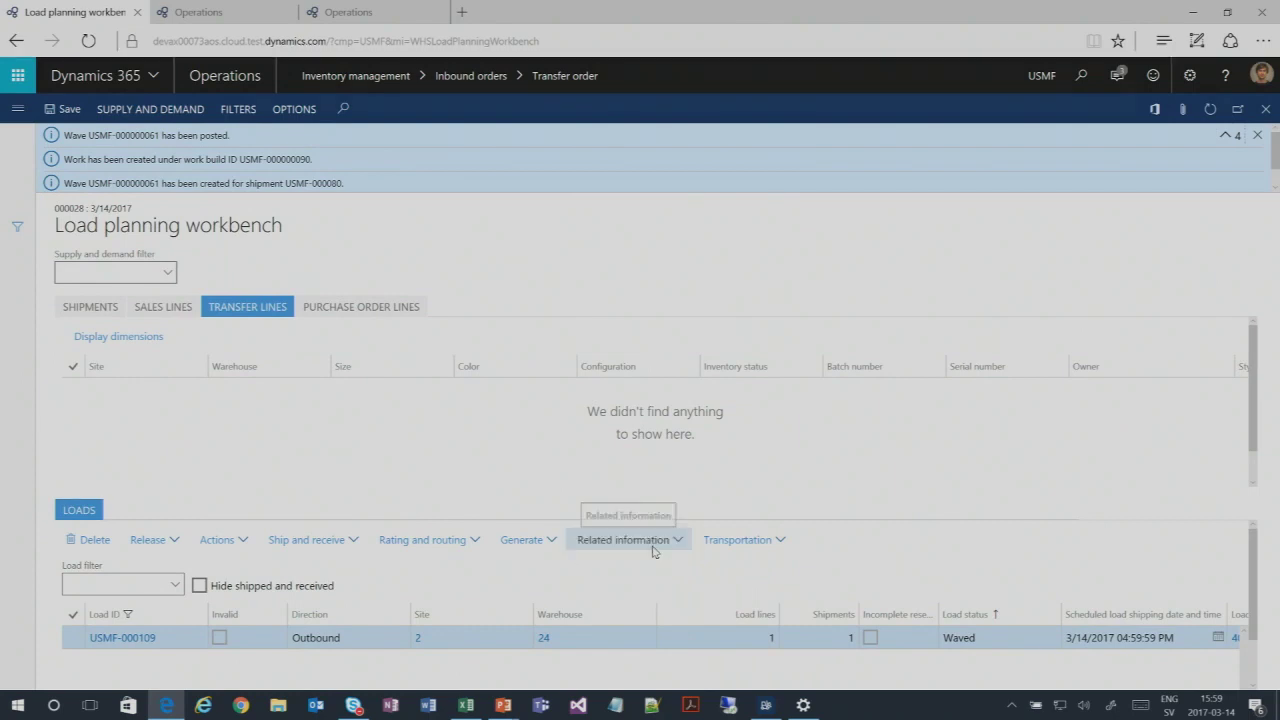
left_click(653, 545)
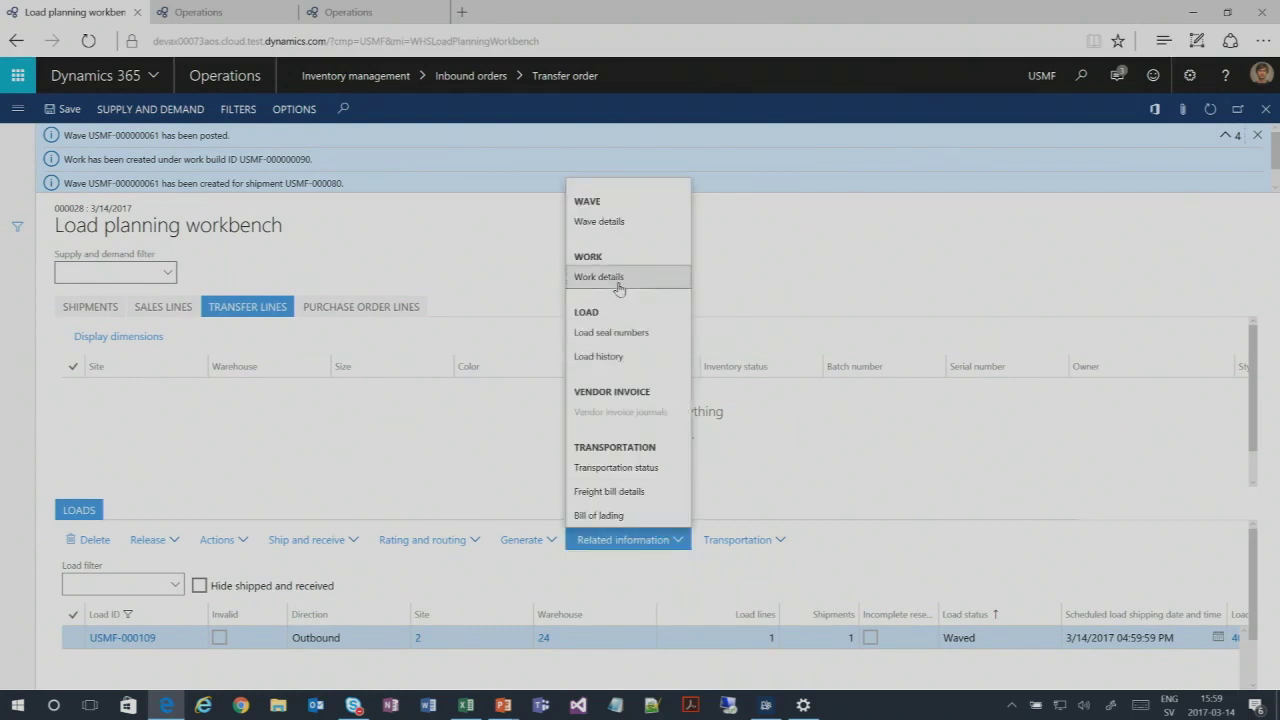
left_click(618, 286)
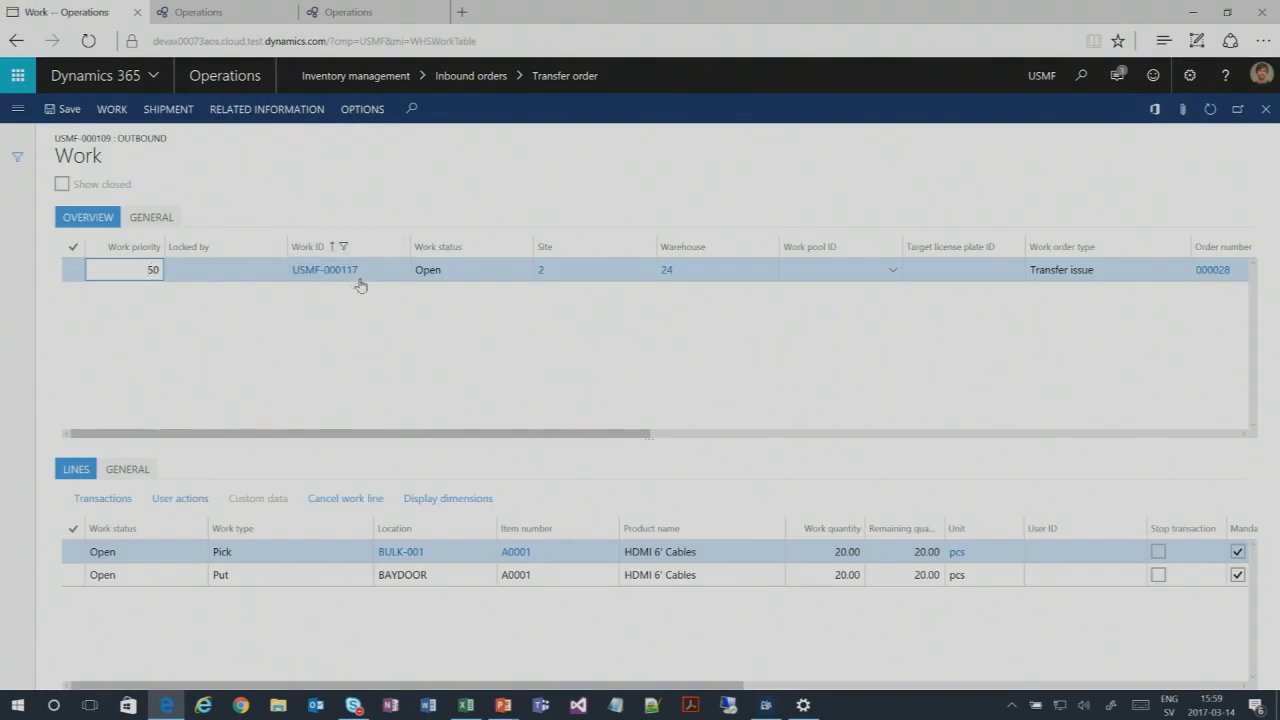
Copy work ID USMF-000117 and launch the Warehousing mobile app.
left_click(361, 280)
left_click_drag(358, 276, 271, 272)
key("ctrl+c")
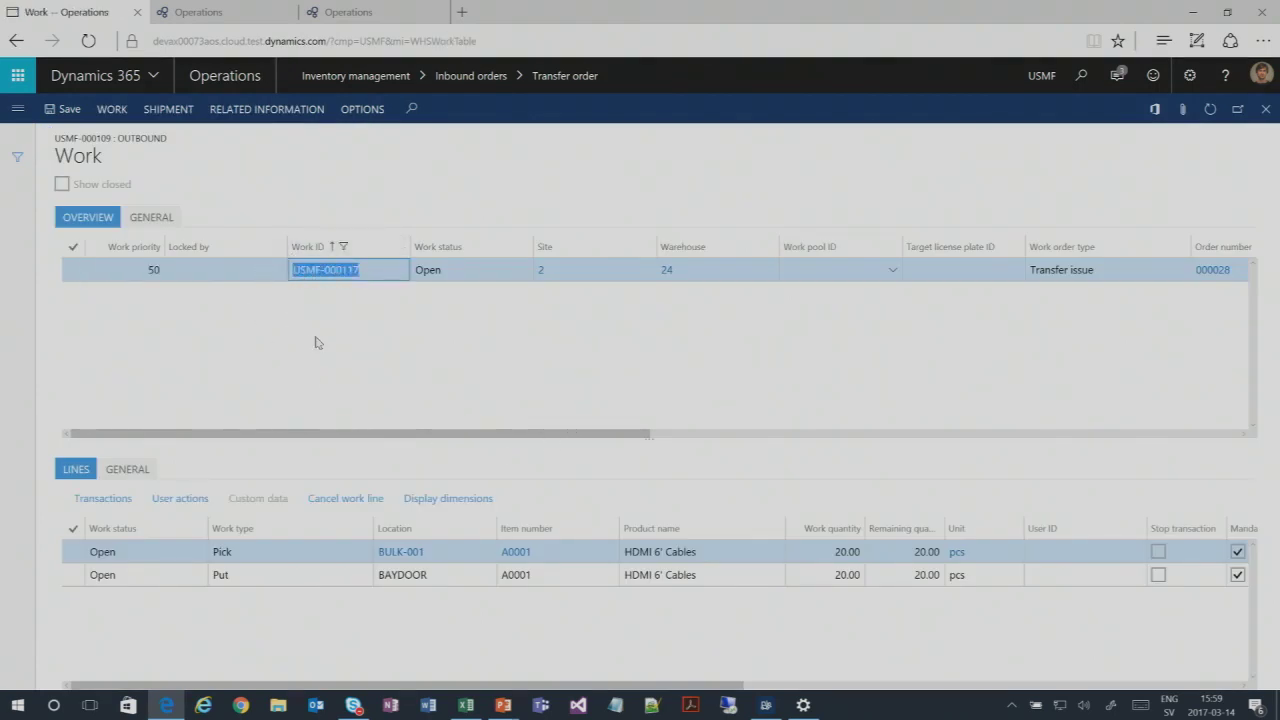
left_click(365, 375)
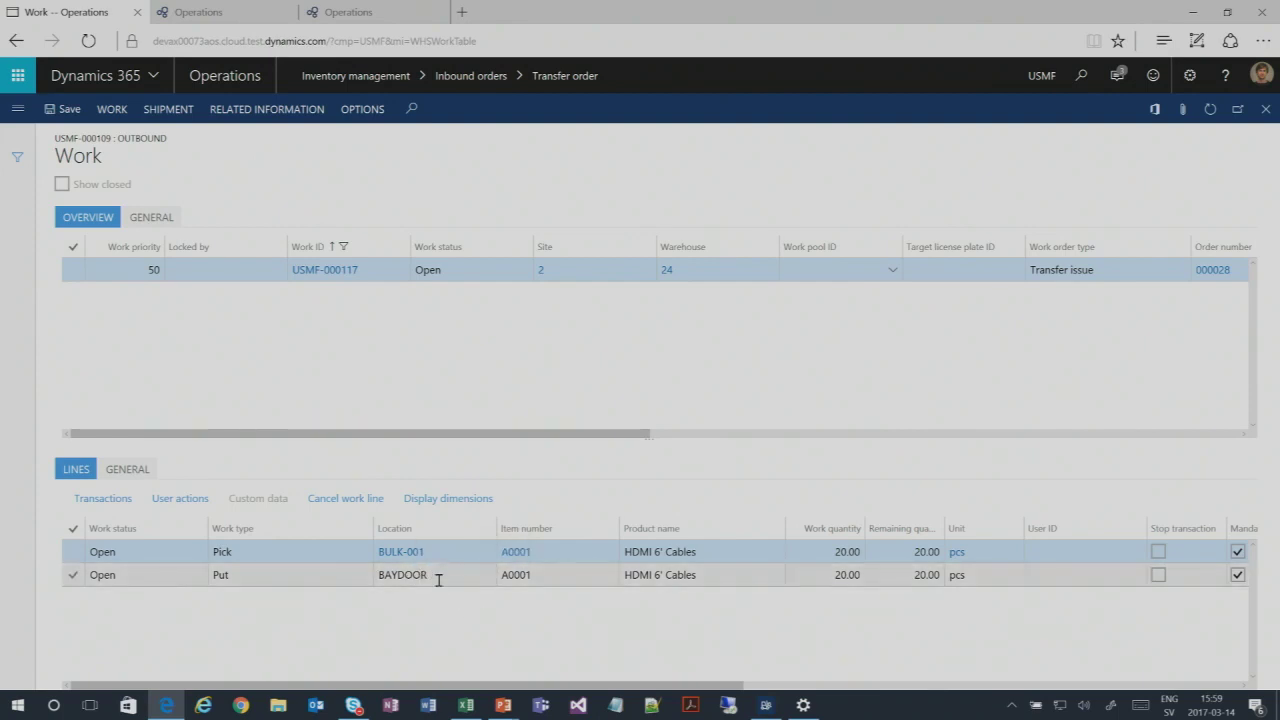
left_click(767, 707)
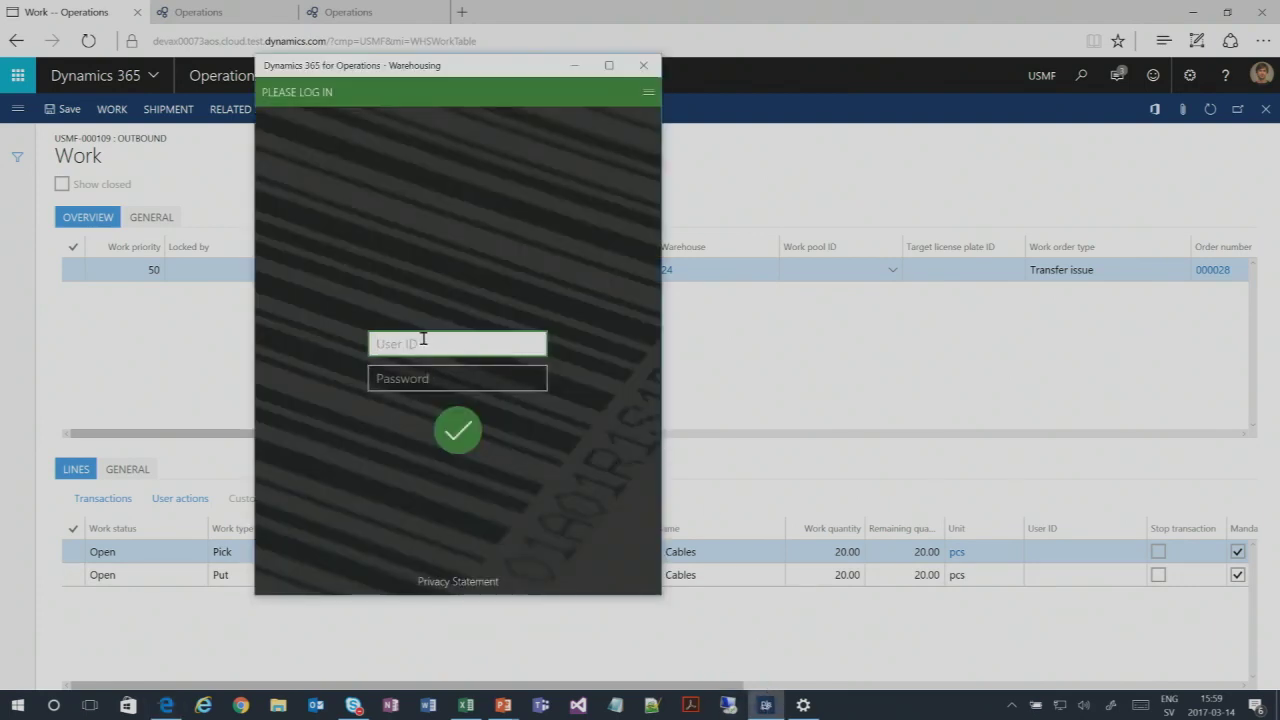
Sign in to the Warehousing app with the worker's user ID and password.
type("markus")
key("Tab")
type("1")
key("Return")
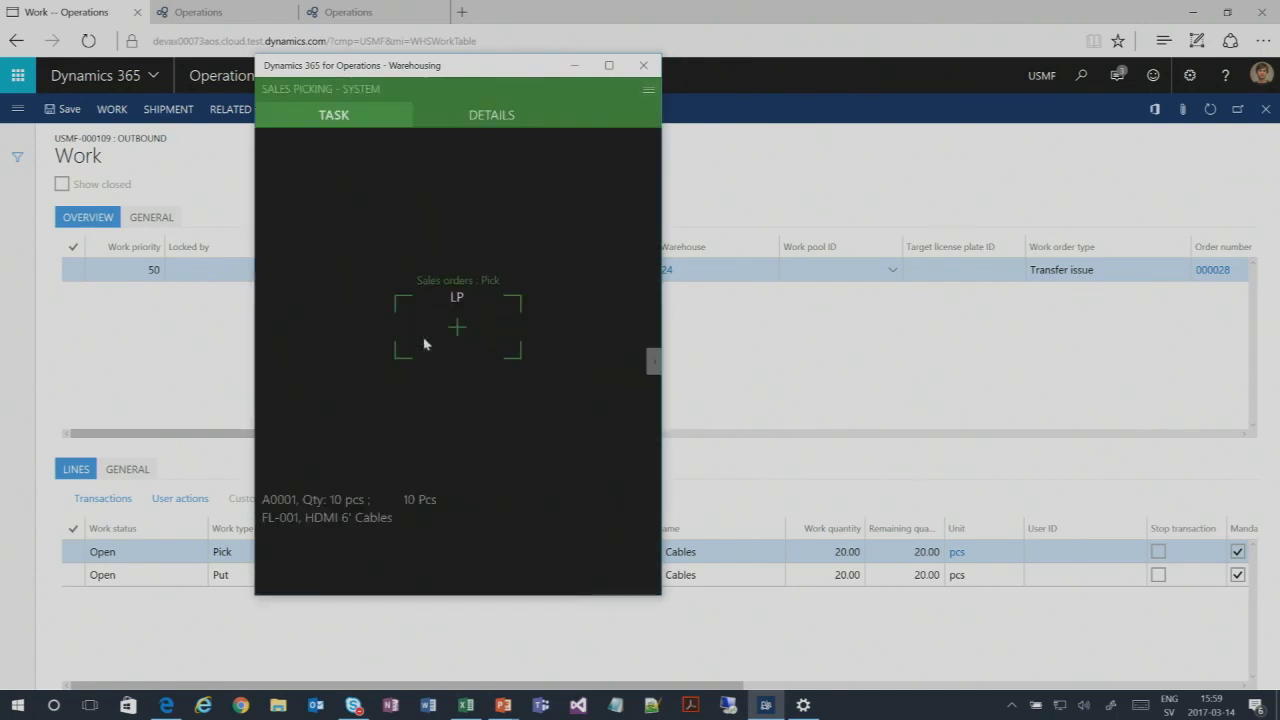
Cancel the current sales picking task and start the Transfer pick task.
left_click(645, 92)
left_click(500, 198)
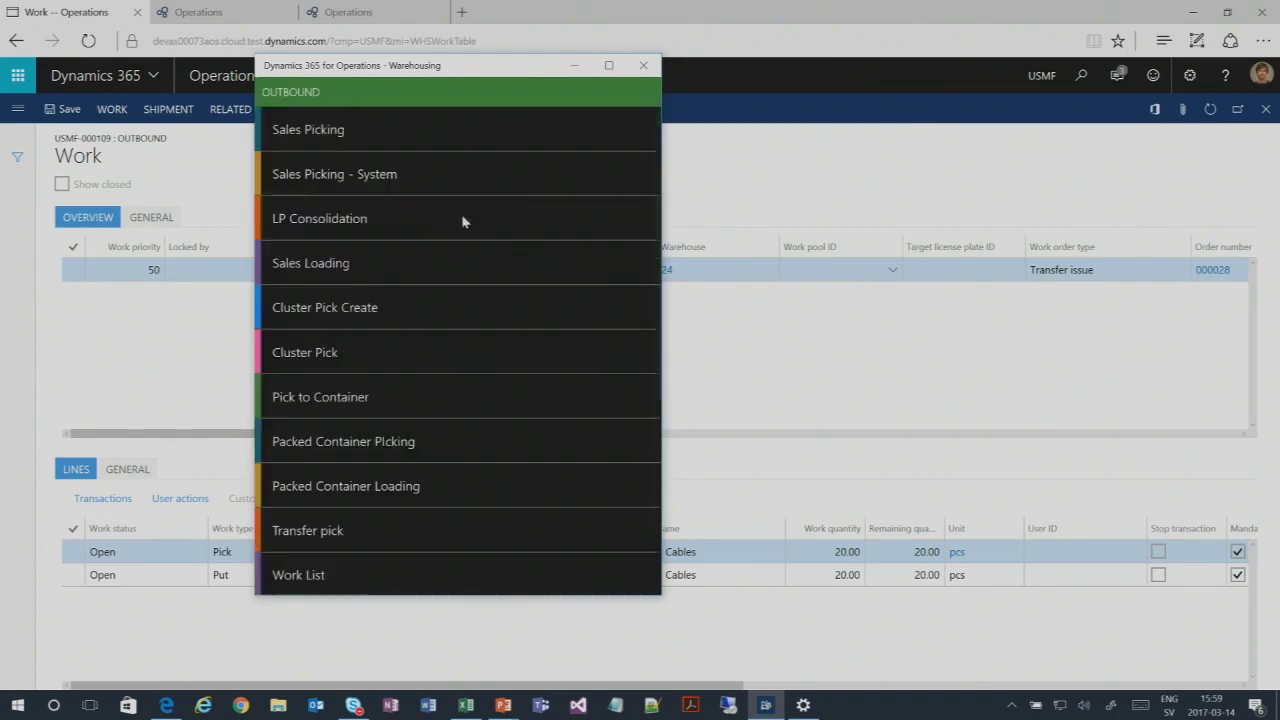
scroll(340, 250, "down", 2)
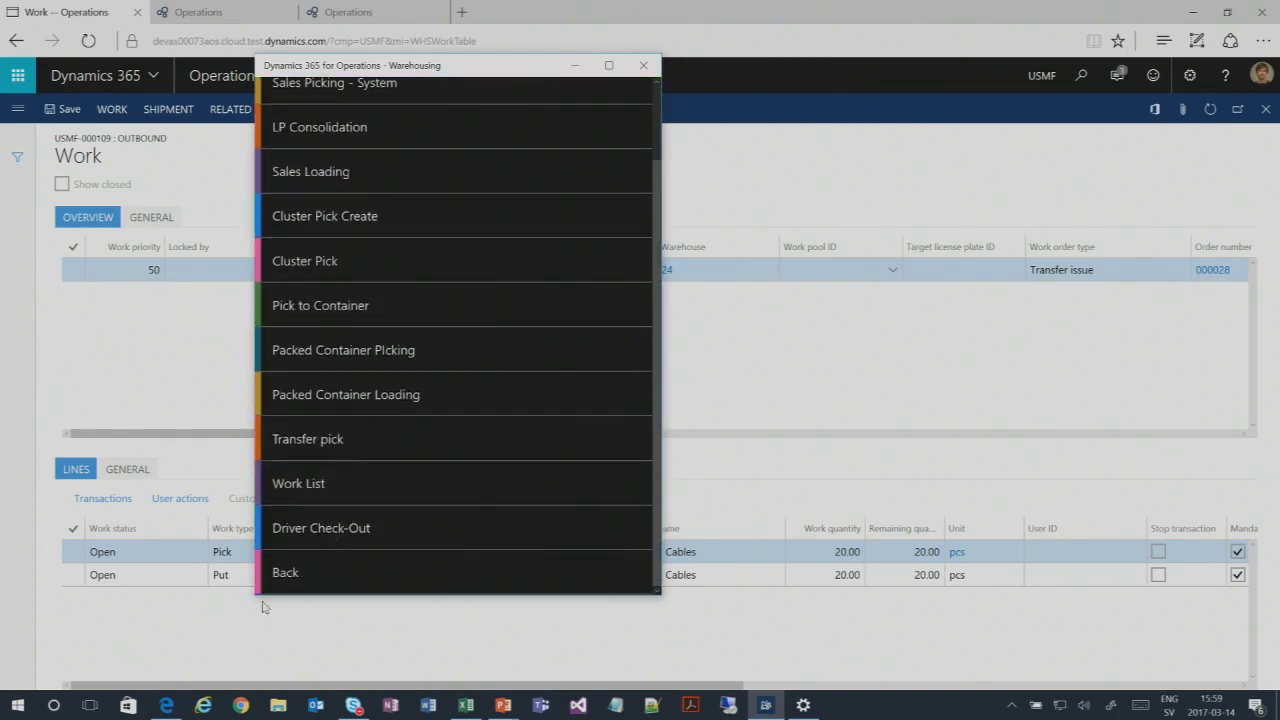
scroll(263, 607, "right", 2)
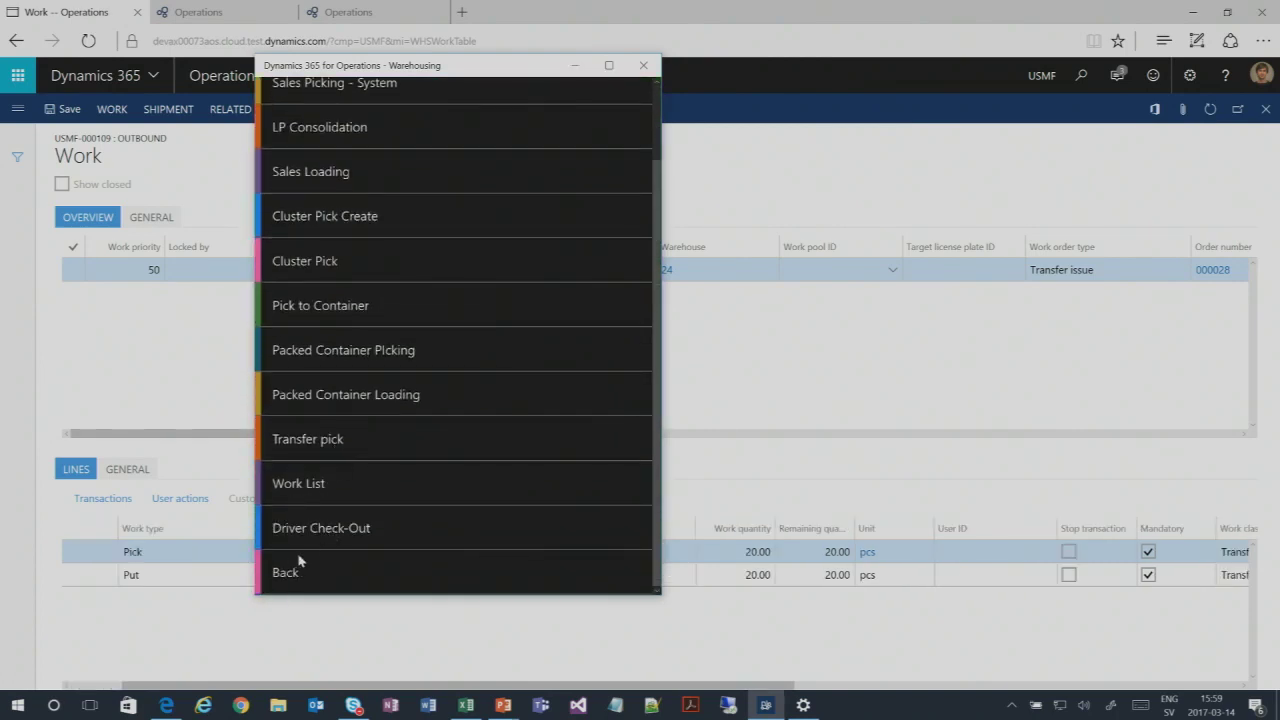
left_click(338, 451)
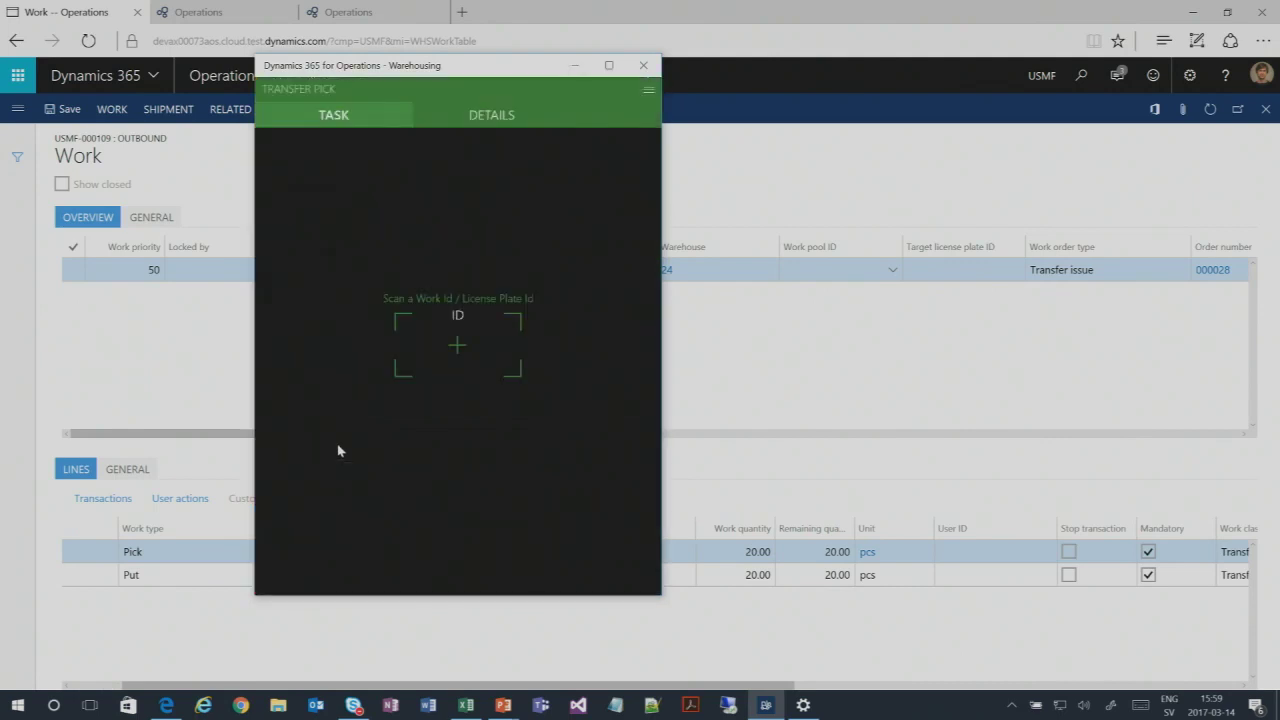
Paste work ID USMF-000117 to start picking.
left_click(457, 345)
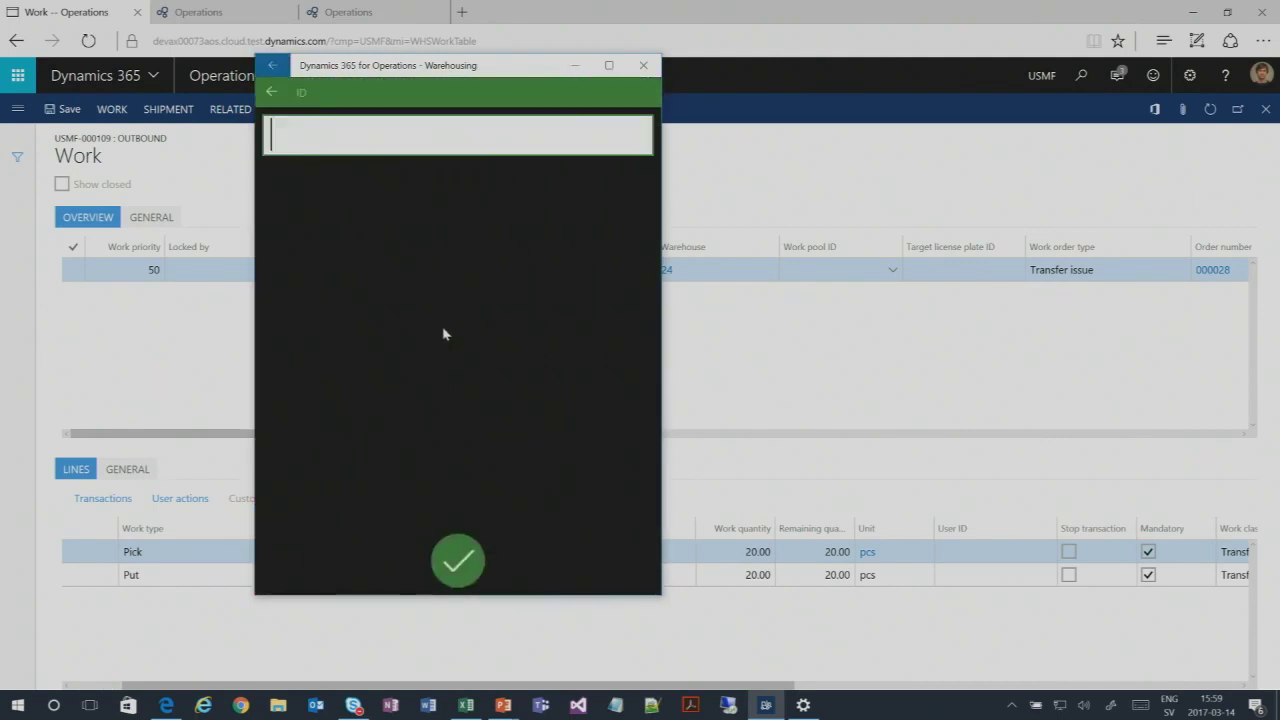
key("ctrl+v")
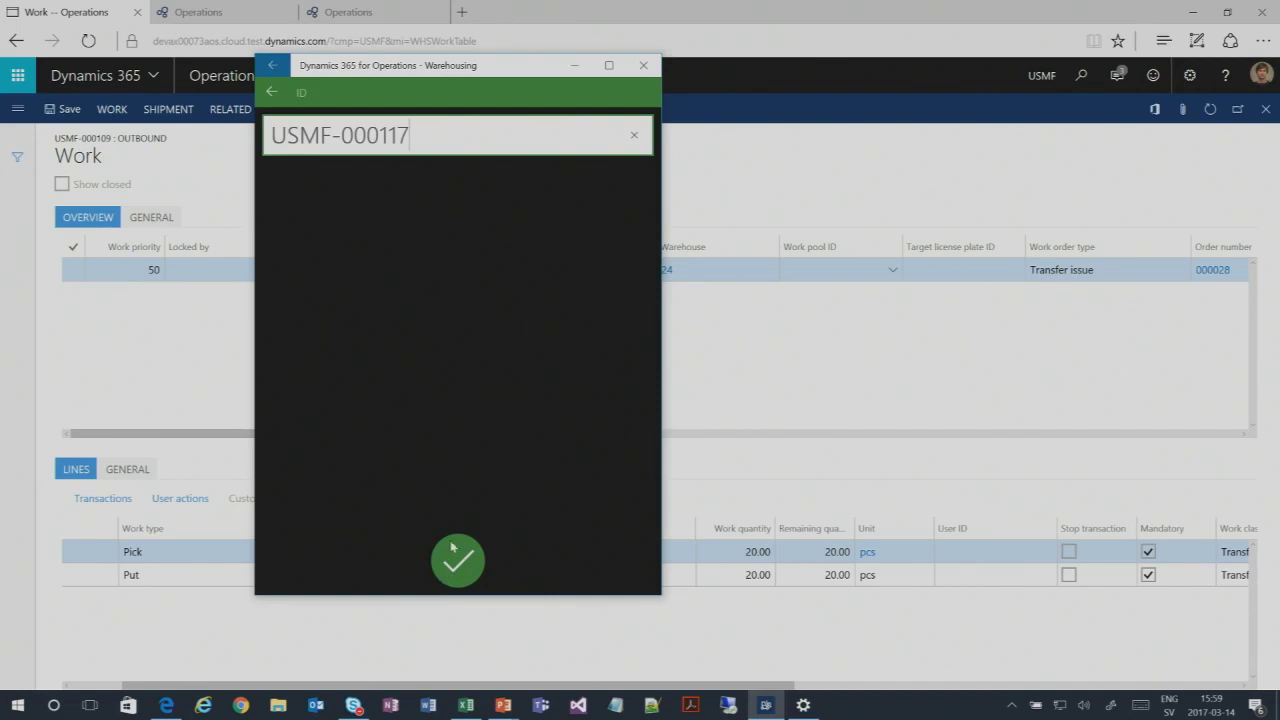
left_click(458, 561)
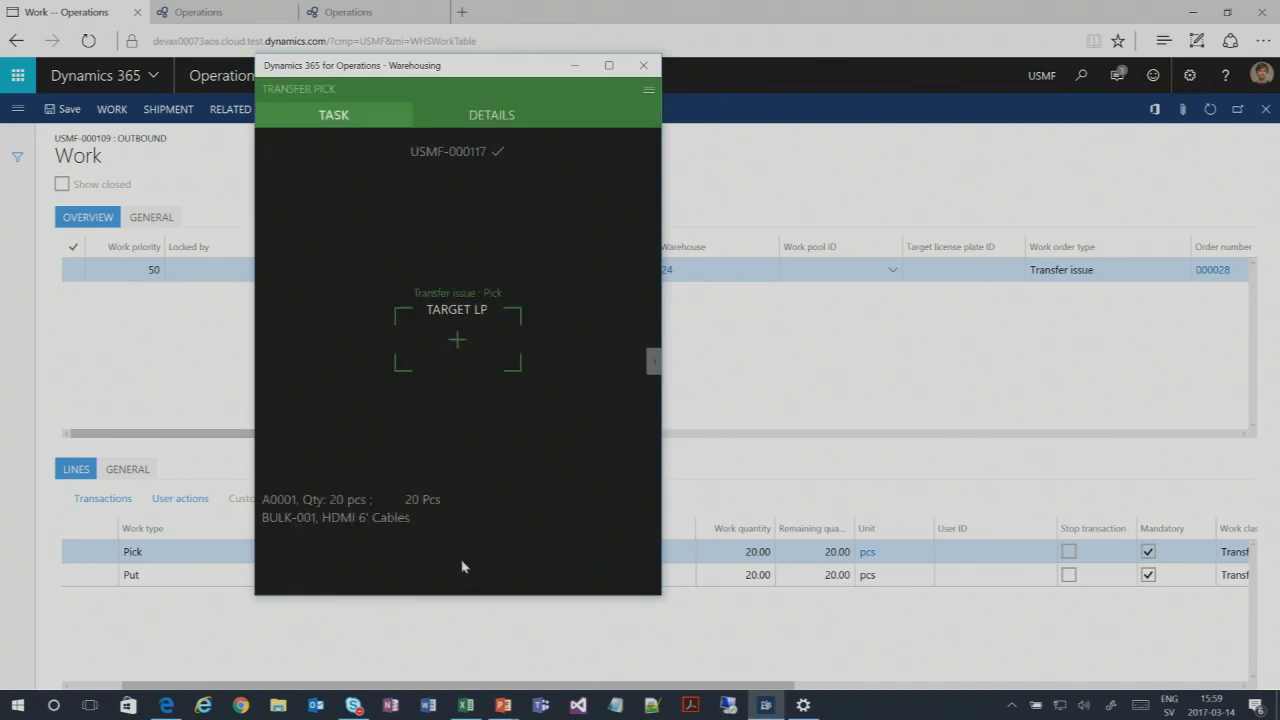
Pick onto target license plate MF3 and confirm the put of 20 pcs at BAYDOOR.
left_click(455, 347)
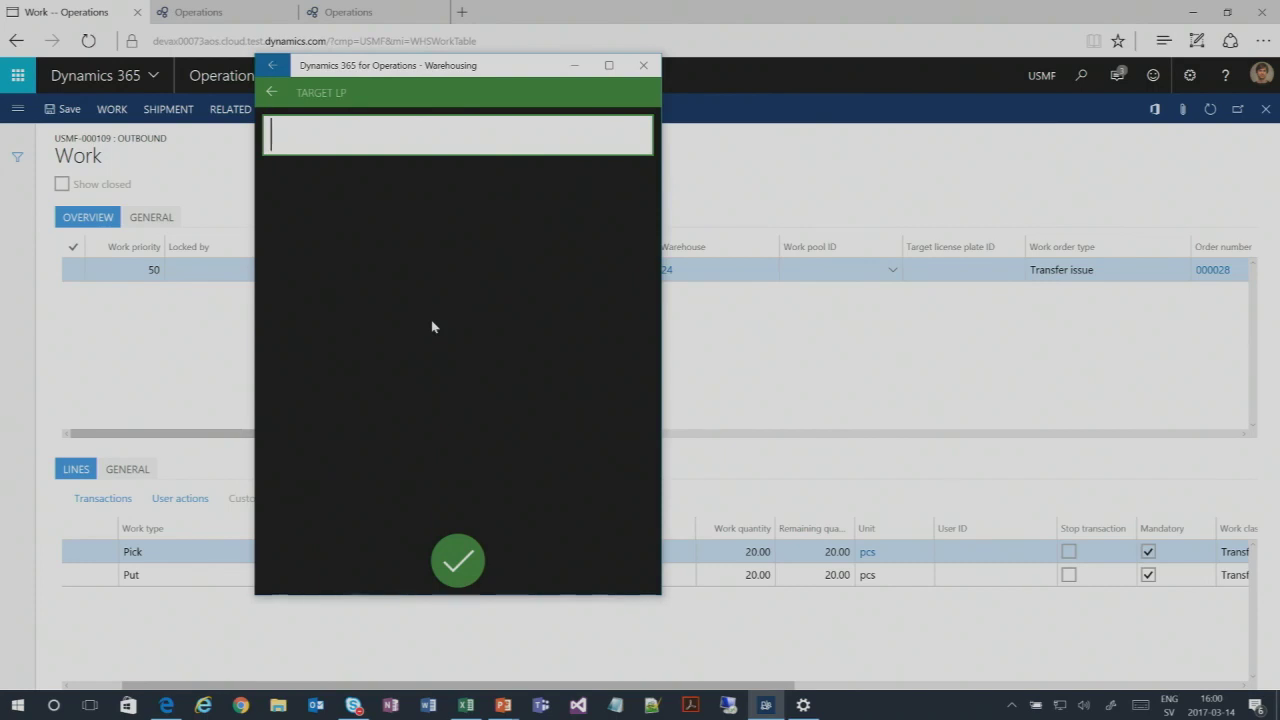
type("MF")
key("Return")
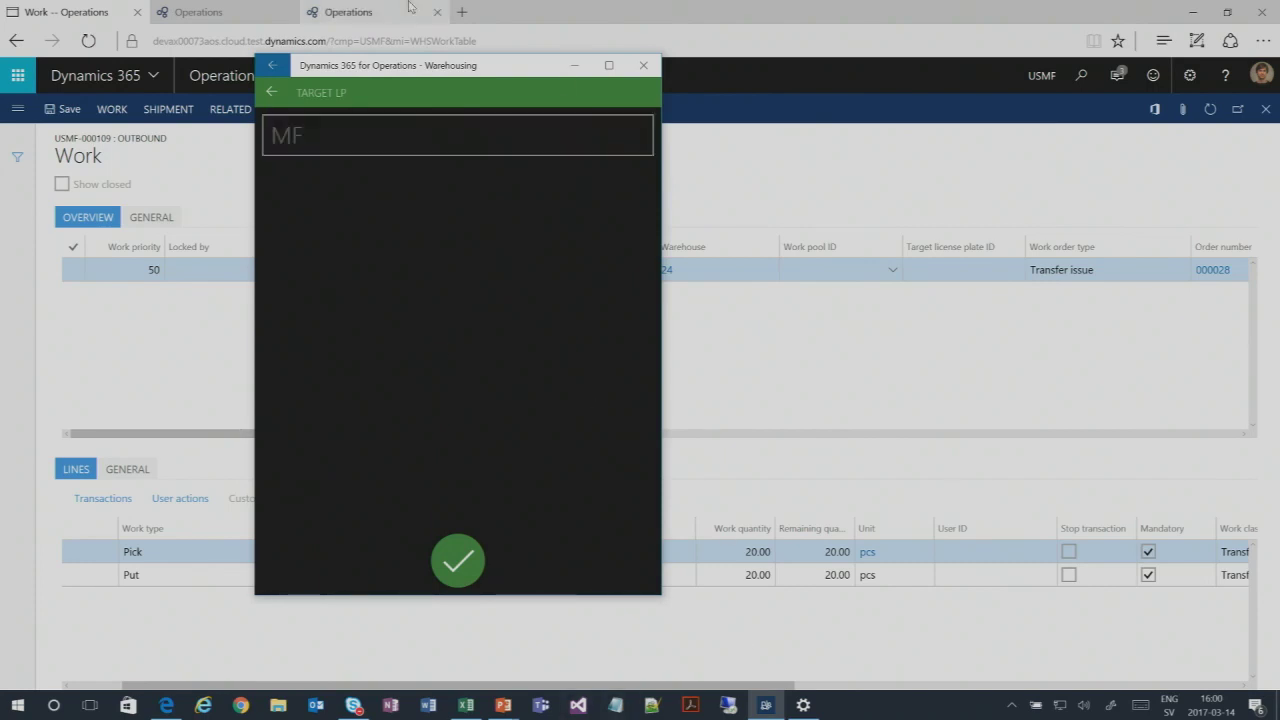
left_click(337, 137)
type("3")
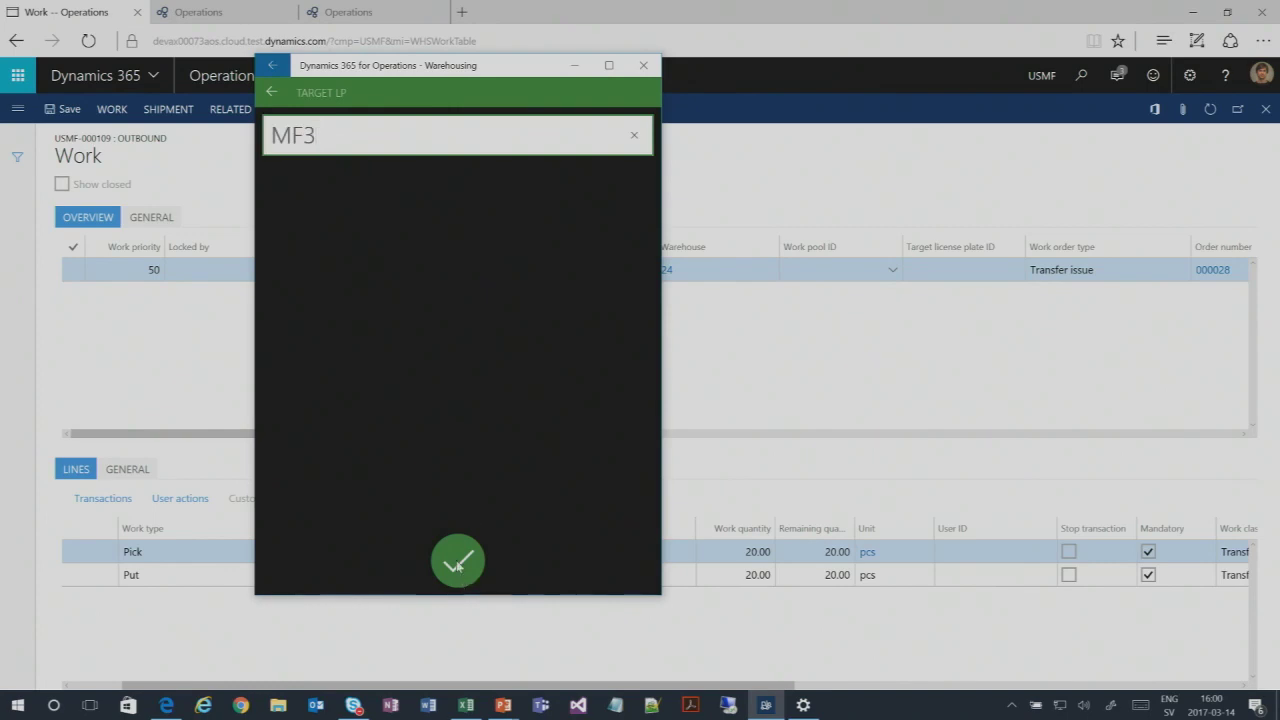
left_click(458, 560)
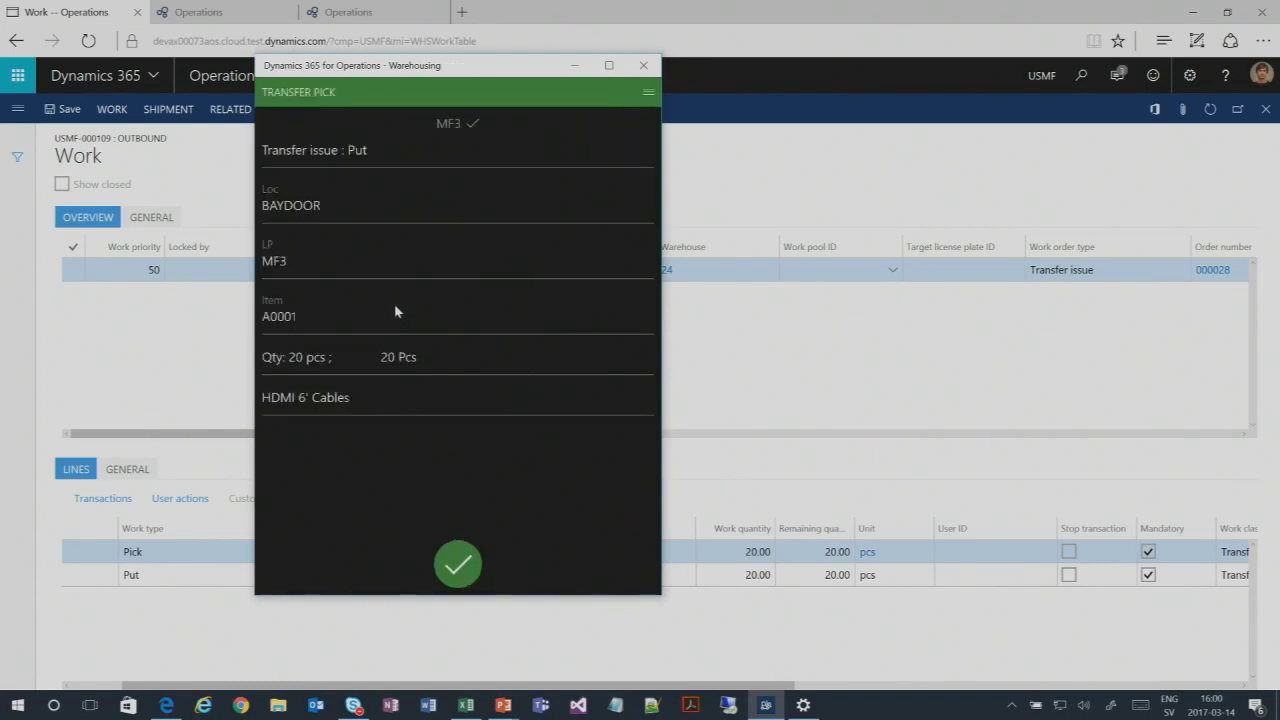
left_click(463, 566)
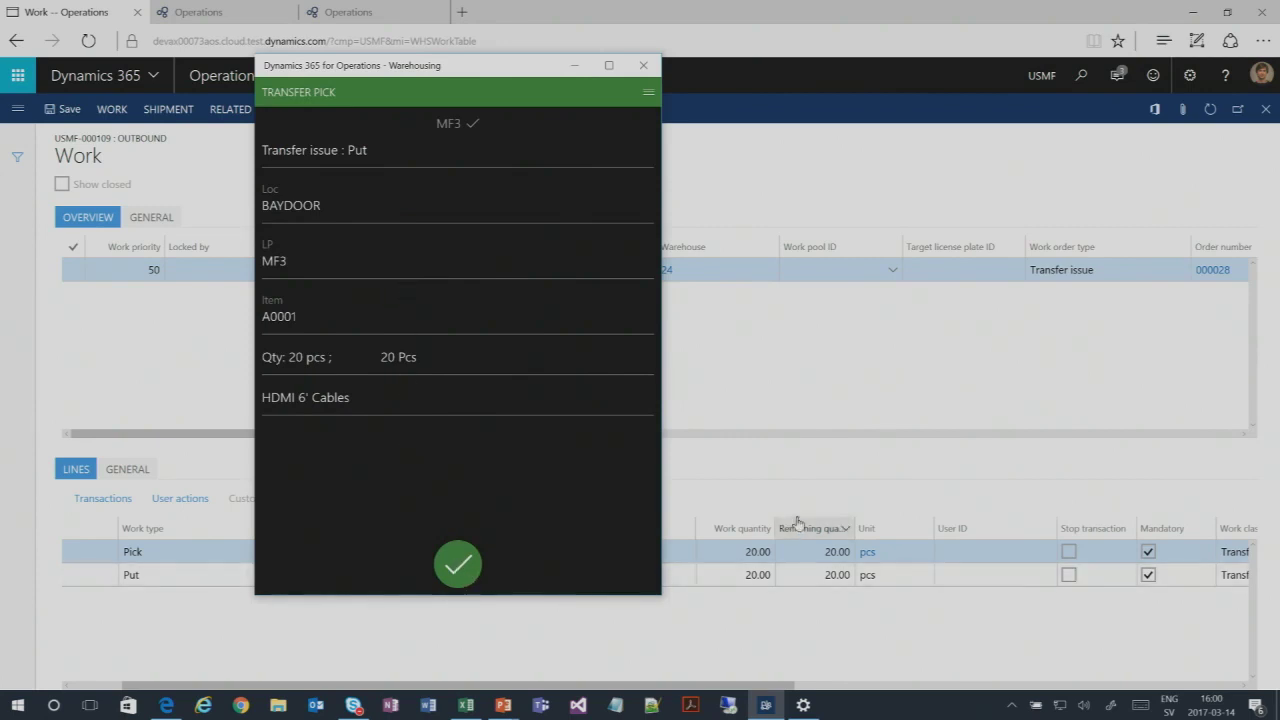
Check work USMF-000117 is Closed, then refresh the workbench to show load USMF-000109 as Loaded.
left_click(1211, 109)
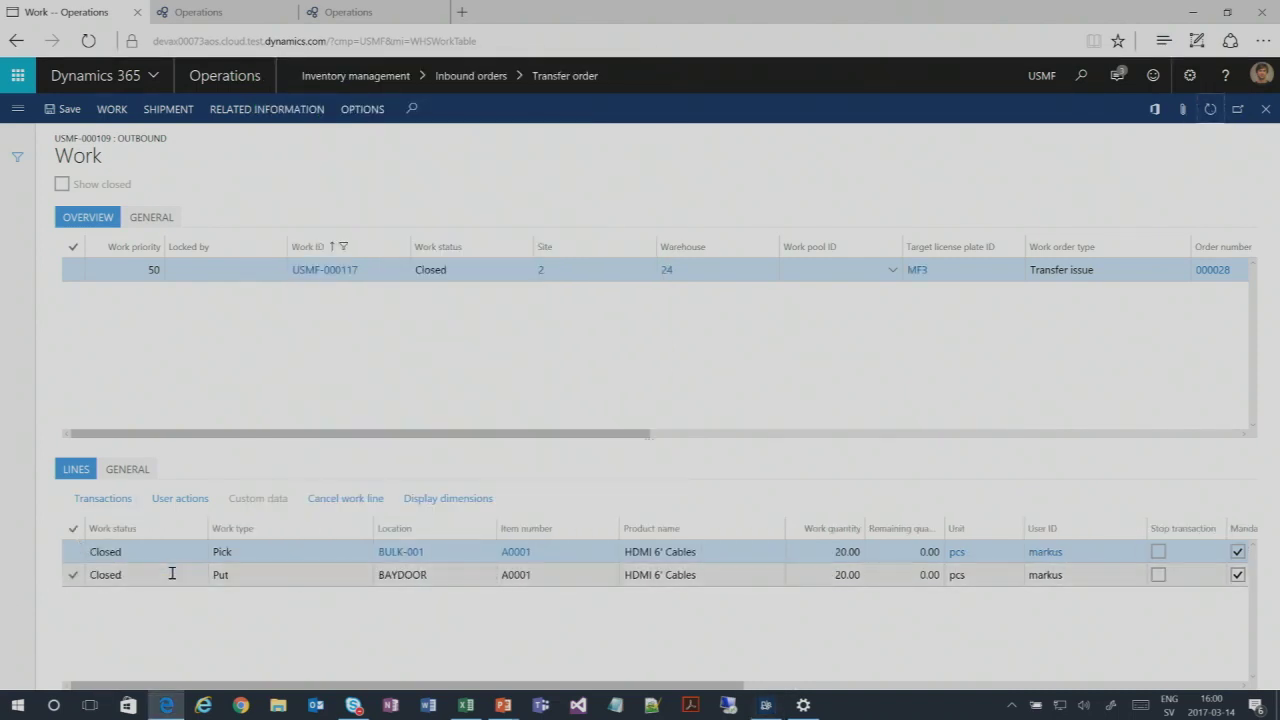
left_click(1265, 109)
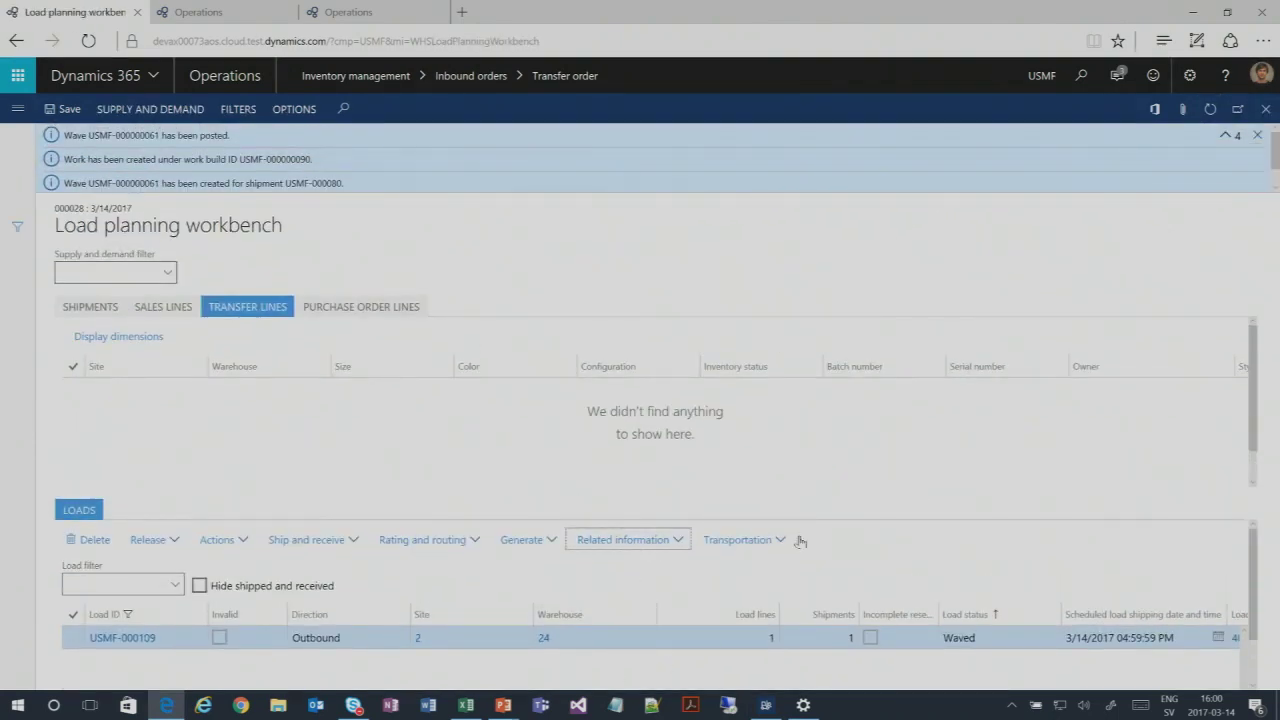
left_click(1209, 110)
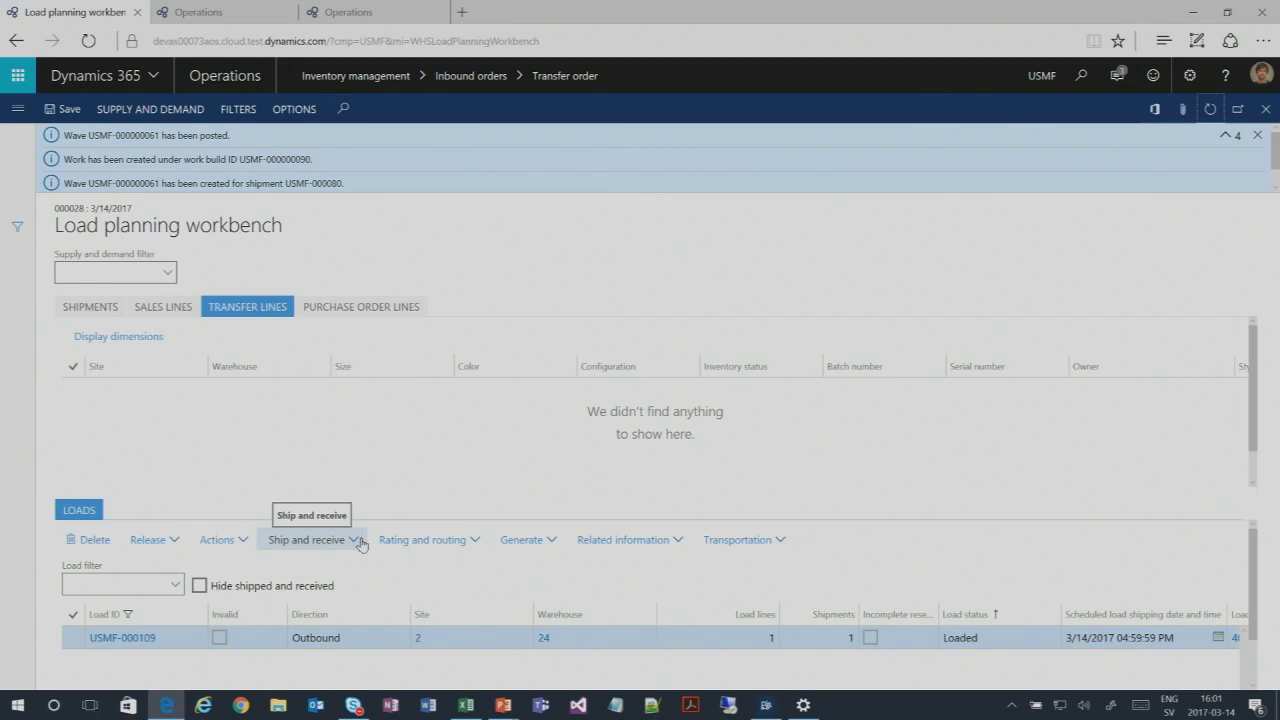
Confirm load USMF-000109's outbound shipment and view its 620.00 USD freight bill USMF-000010.
left_click(360, 542)
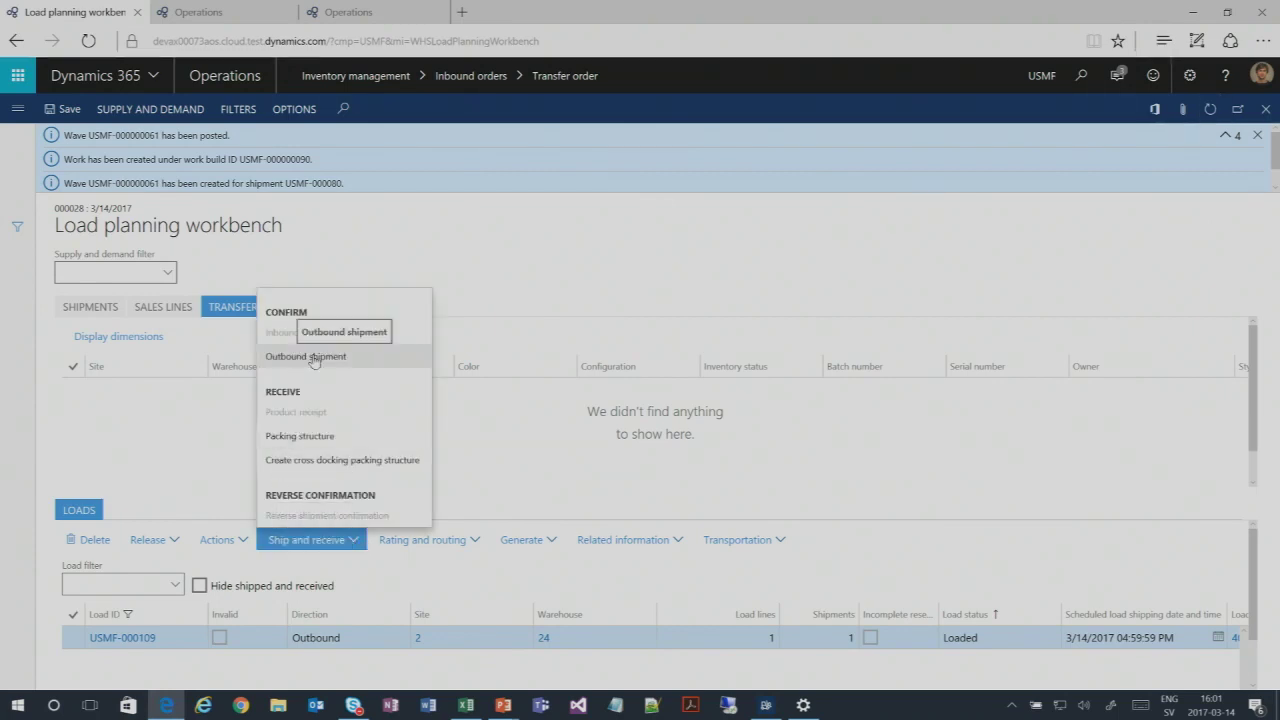
left_click(313, 358)
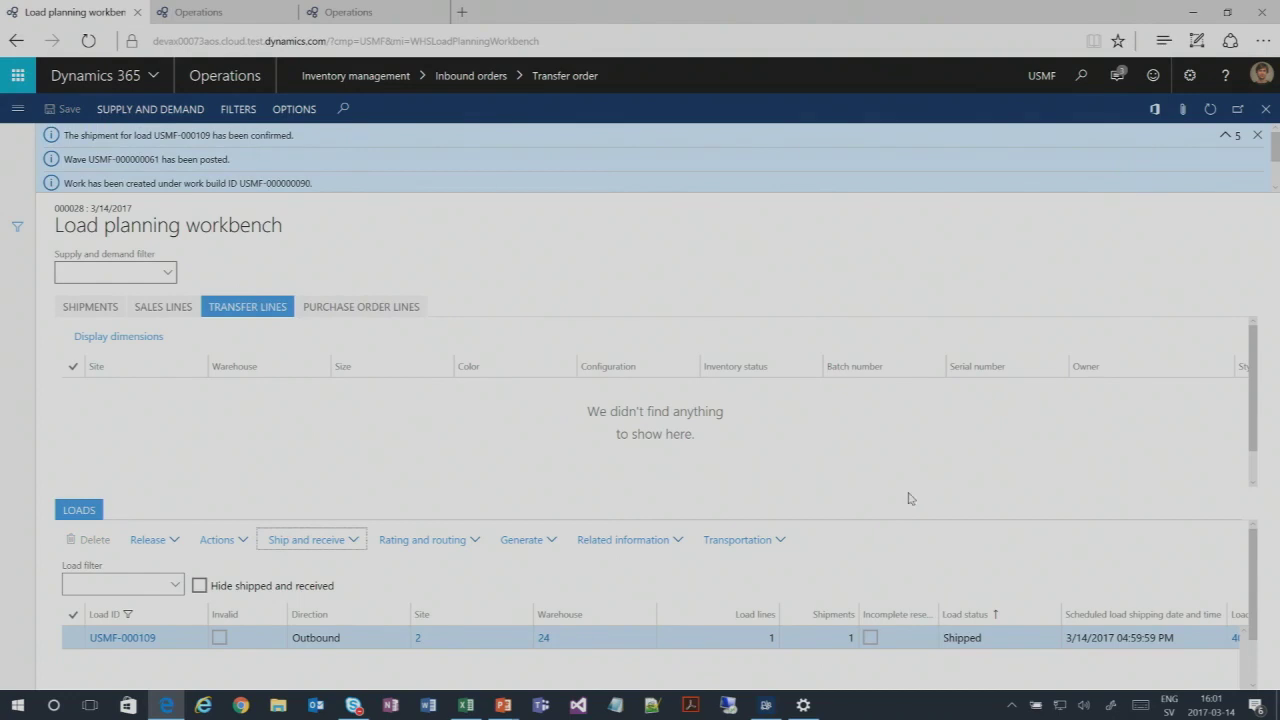
left_click(613, 541)
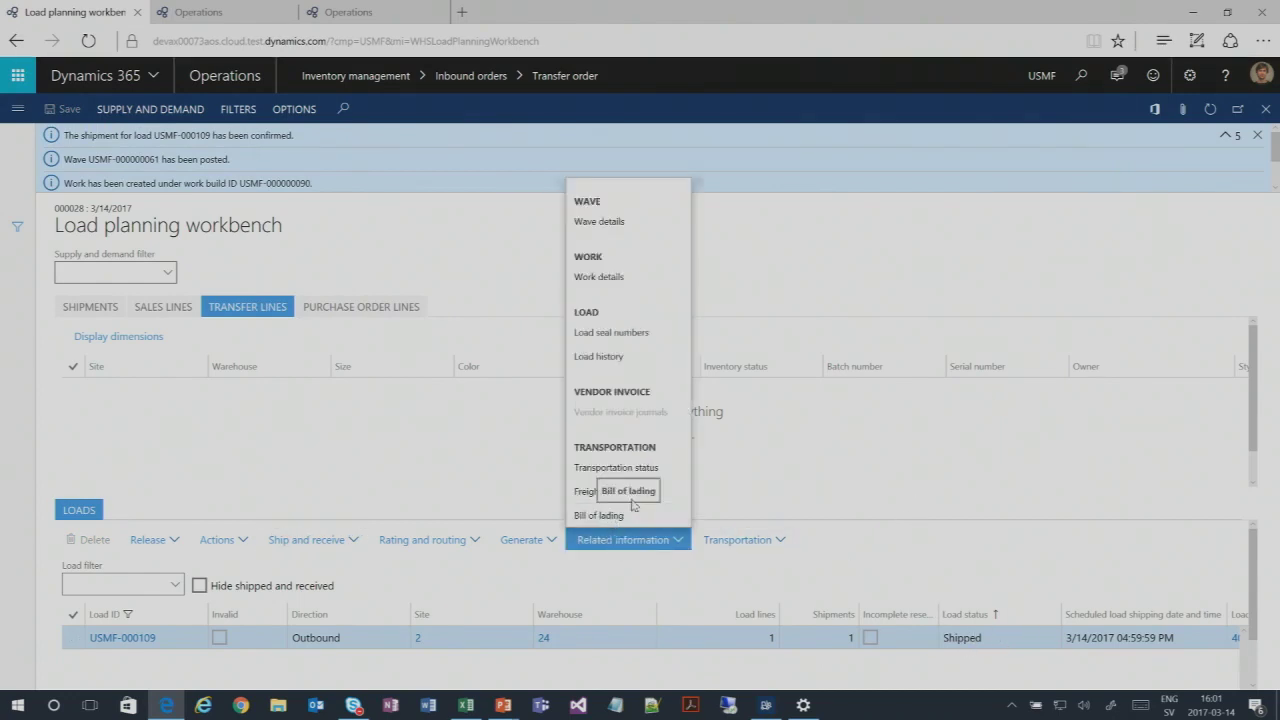
left_click(586, 492)
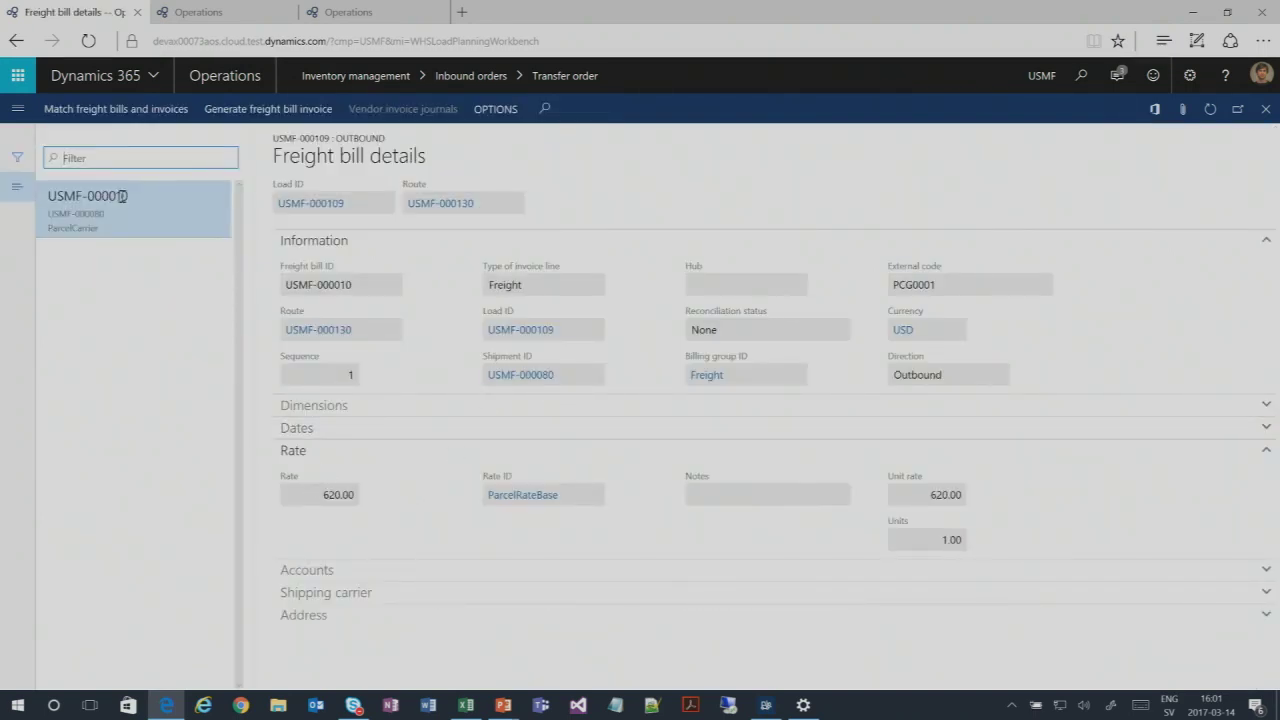
Close the freight bill and refresh transfer order 000028 to show it as Shipped.
left_click(1266, 109)
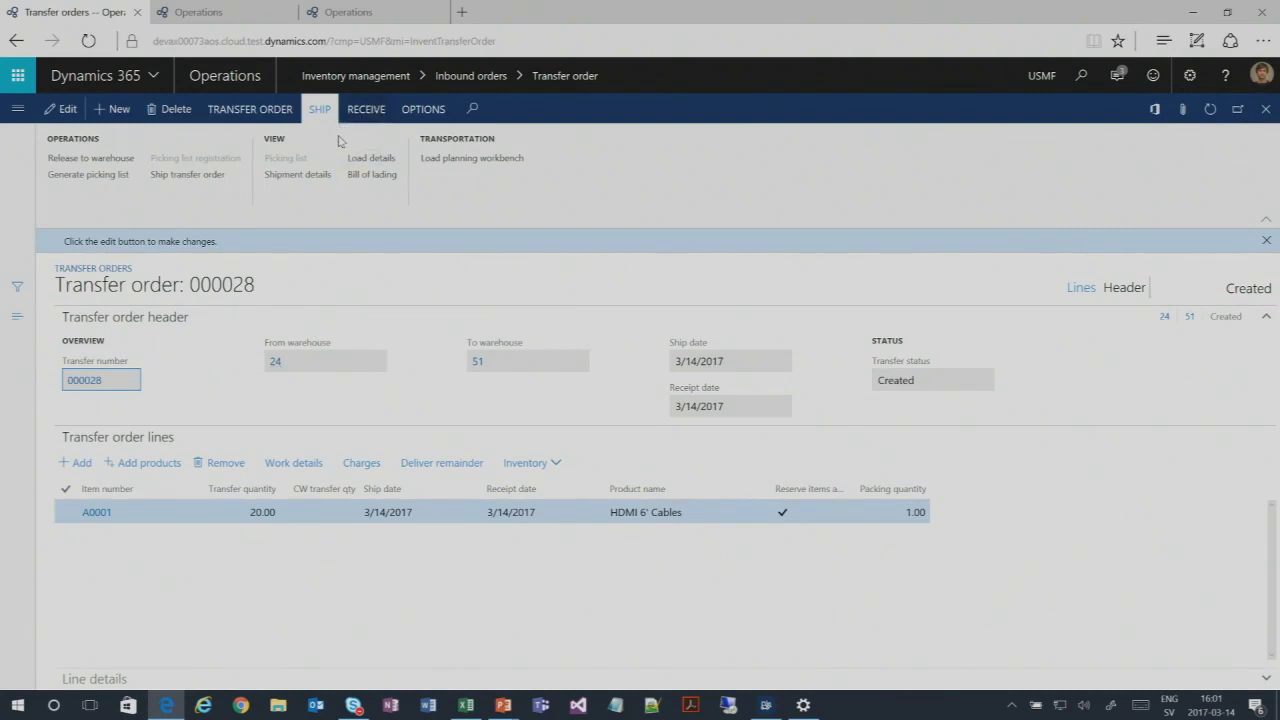
left_click(1210, 109)
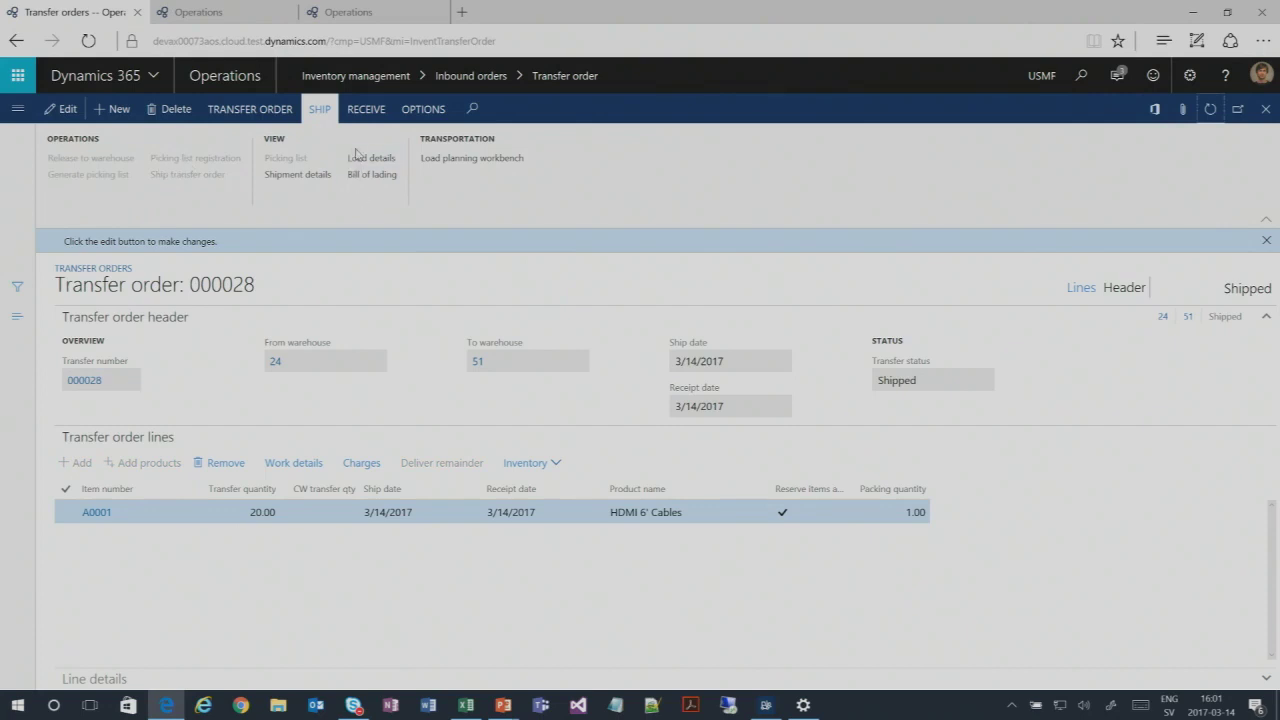
left_click(283, 112)
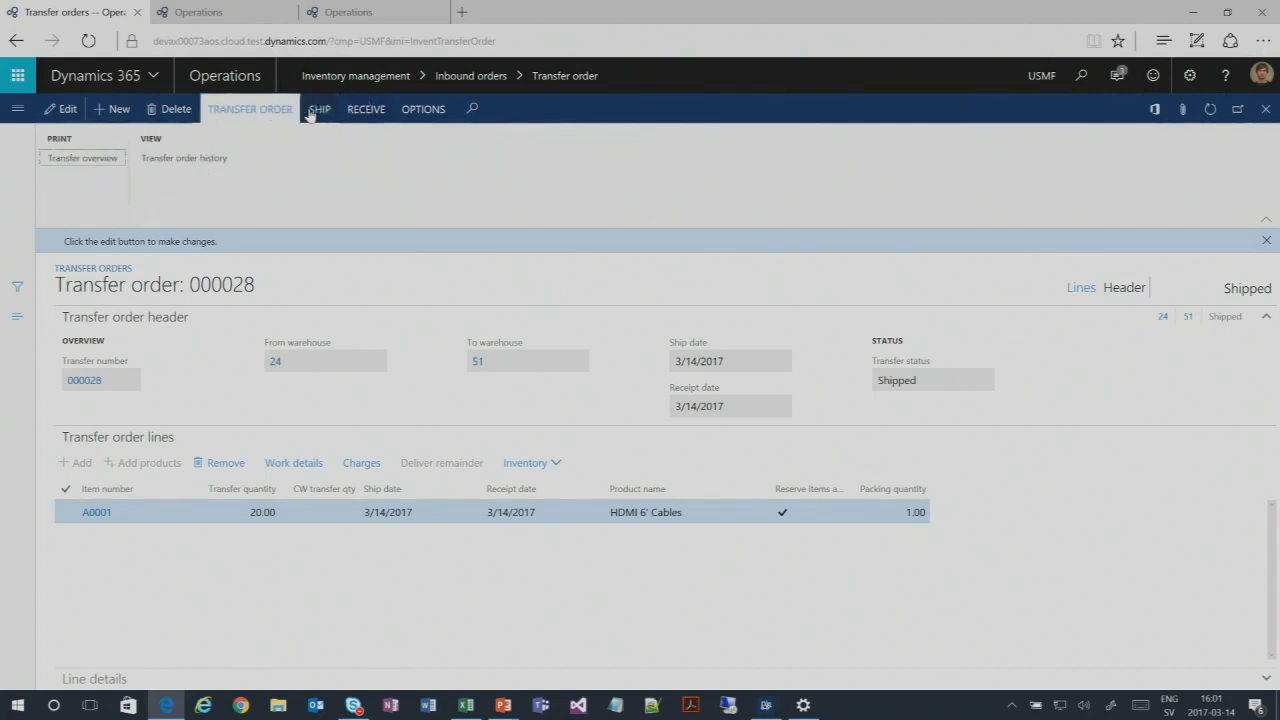
left_click(320, 109)
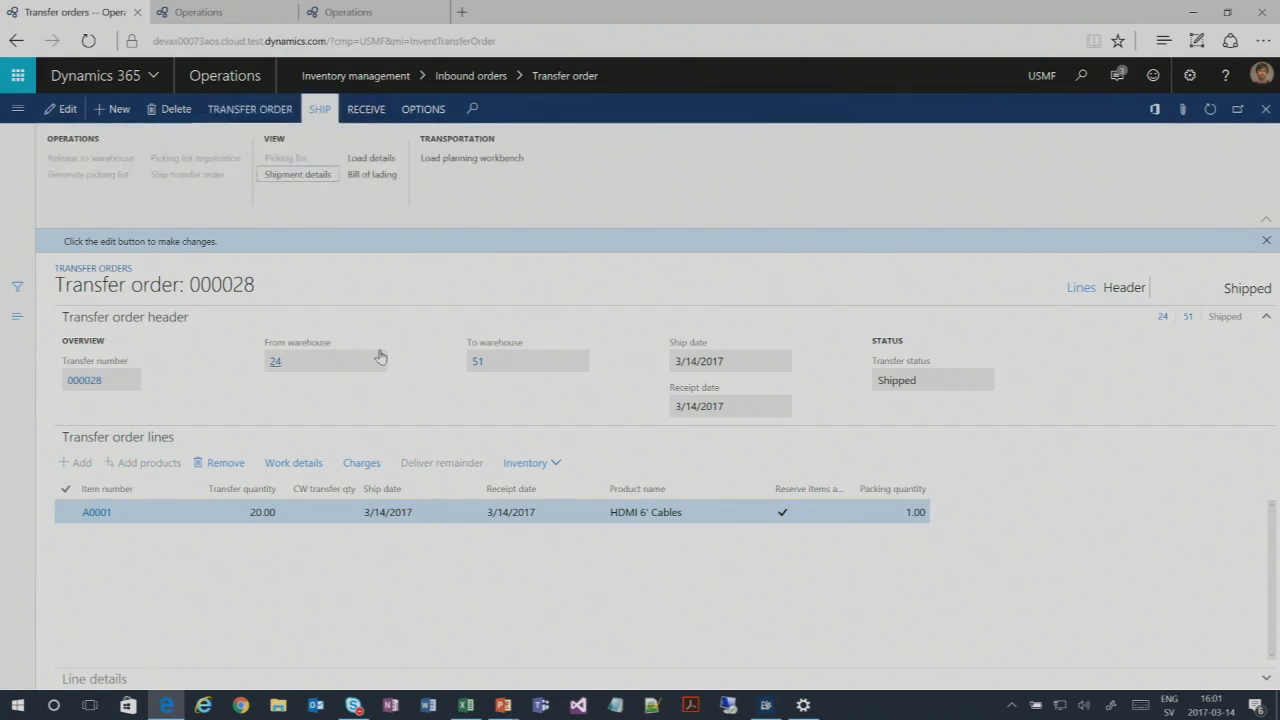
Review the 620.00 FRGHT TRF charge on line A0001, then return to the Load planning workbench.
left_click(535, 464)
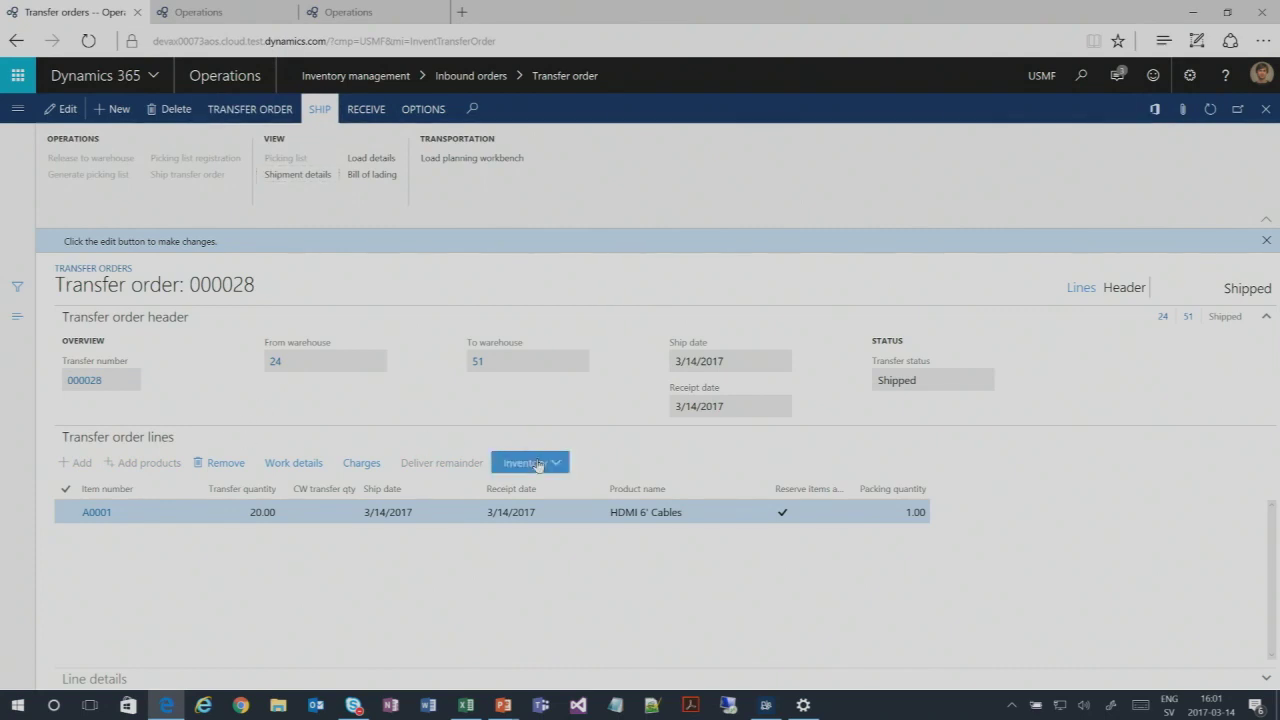
left_click(361, 465)
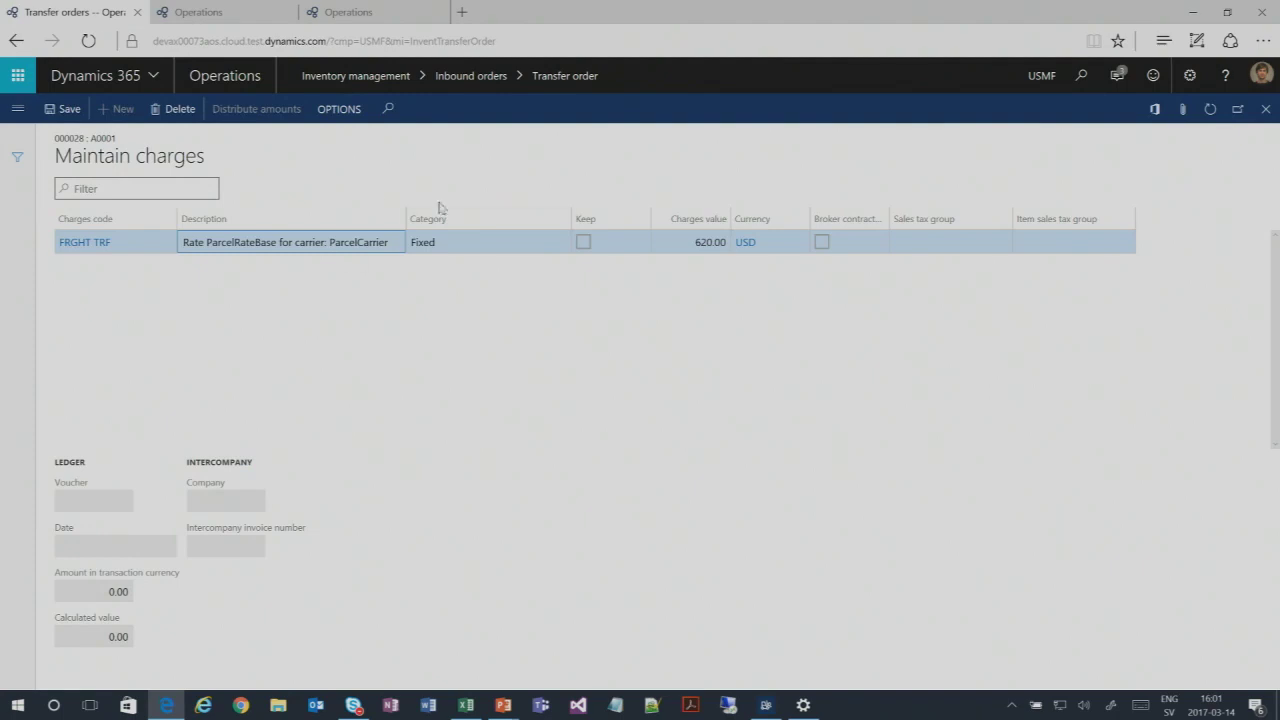
mouse_move(693, 229)
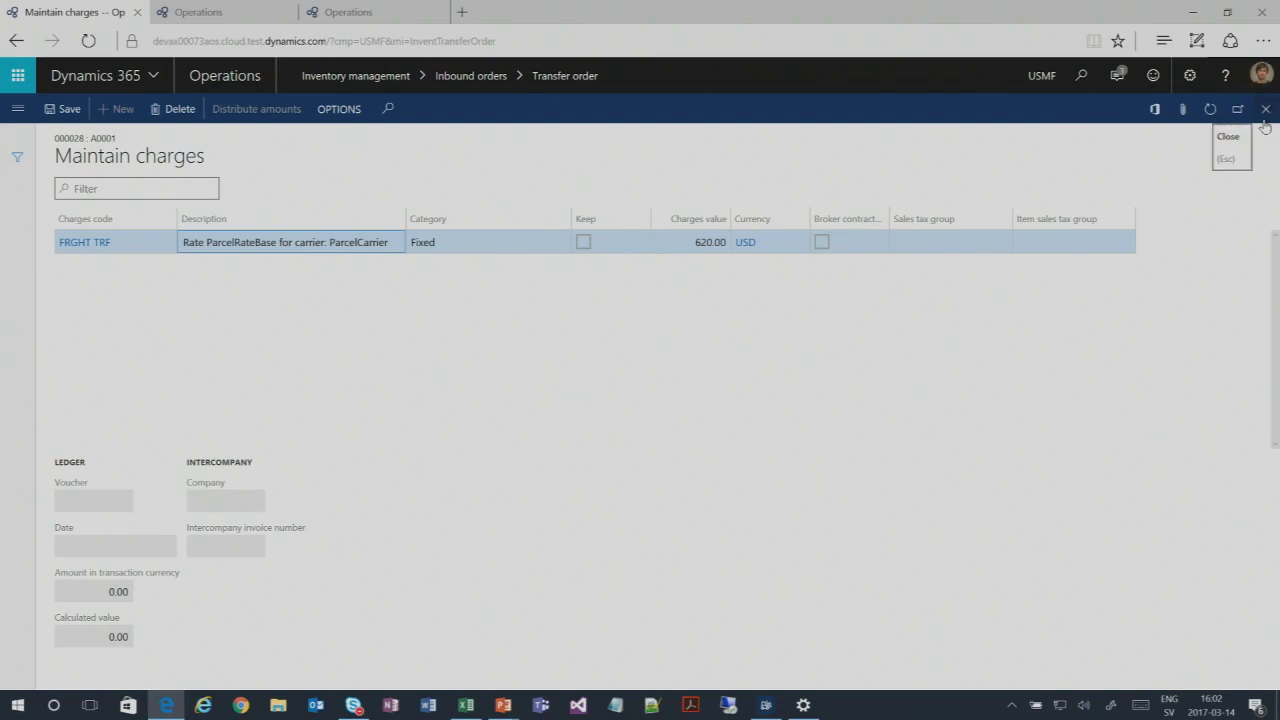
left_click(1265, 109)
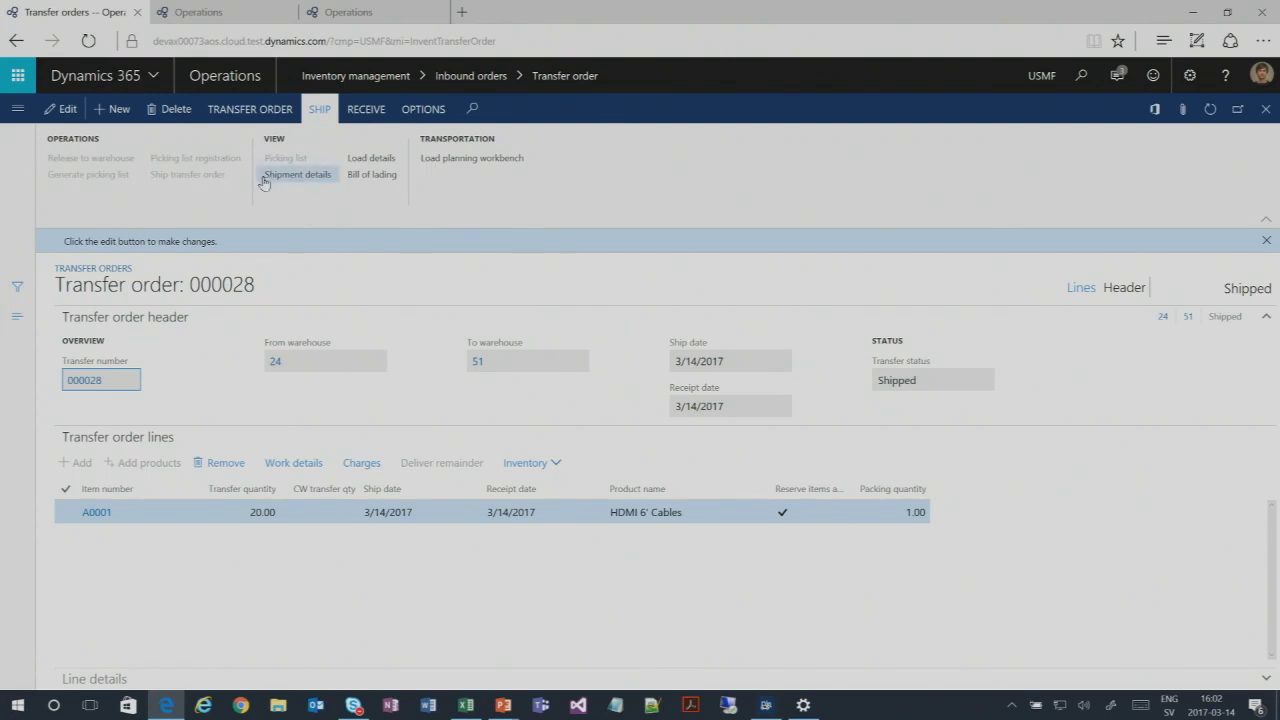
left_click(457, 166)
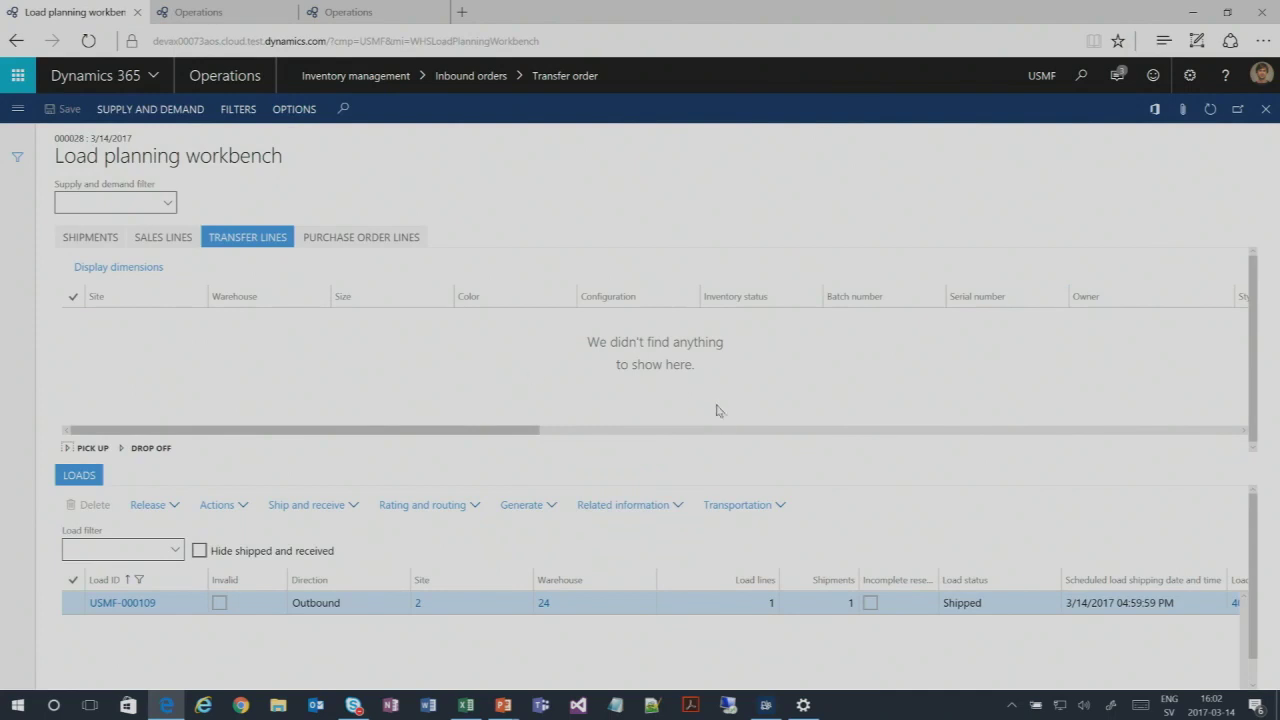
Open freight bill USMF-000010's details and start generating freight bill invoice INV0129.
left_click(654, 506)
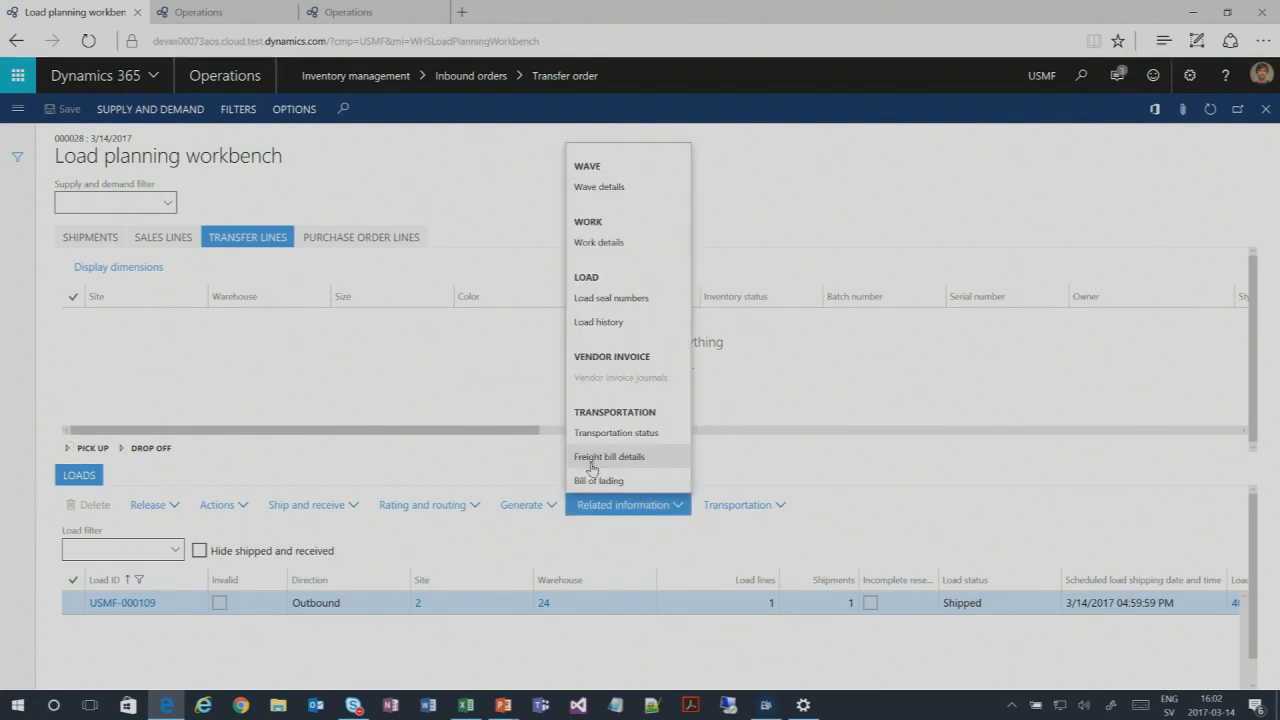
left_click(600, 456)
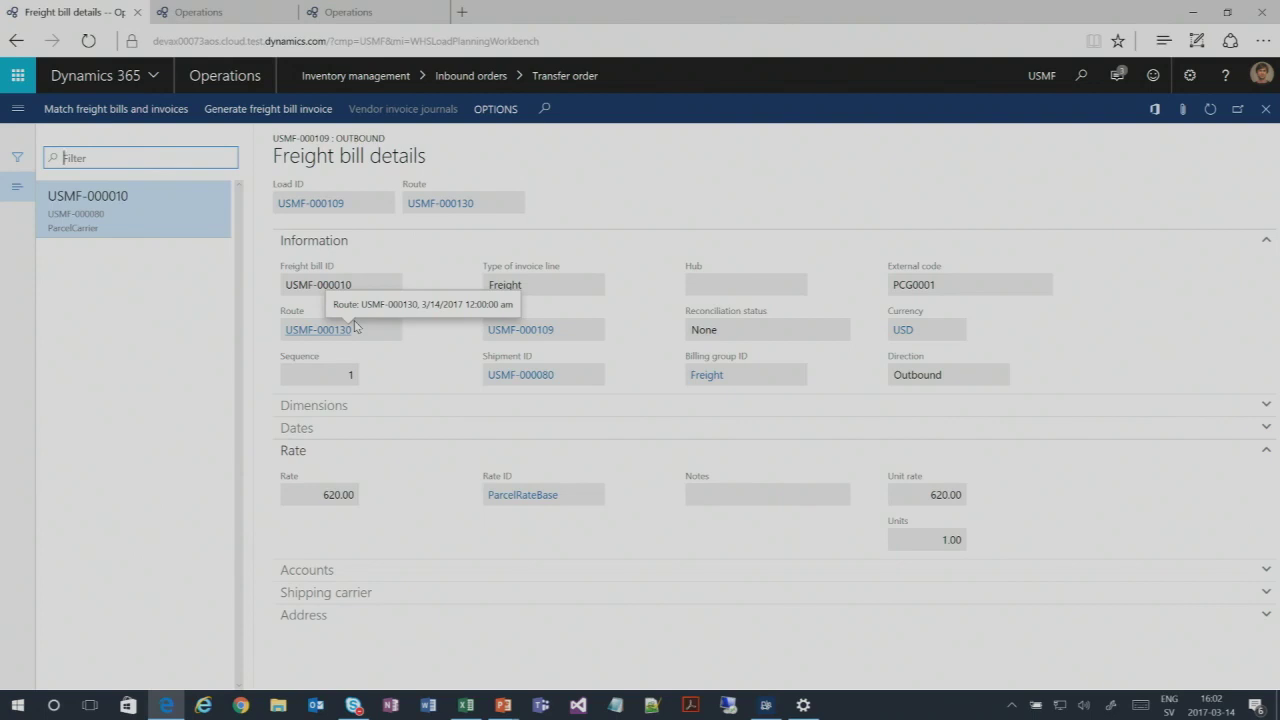
left_click(264, 114)
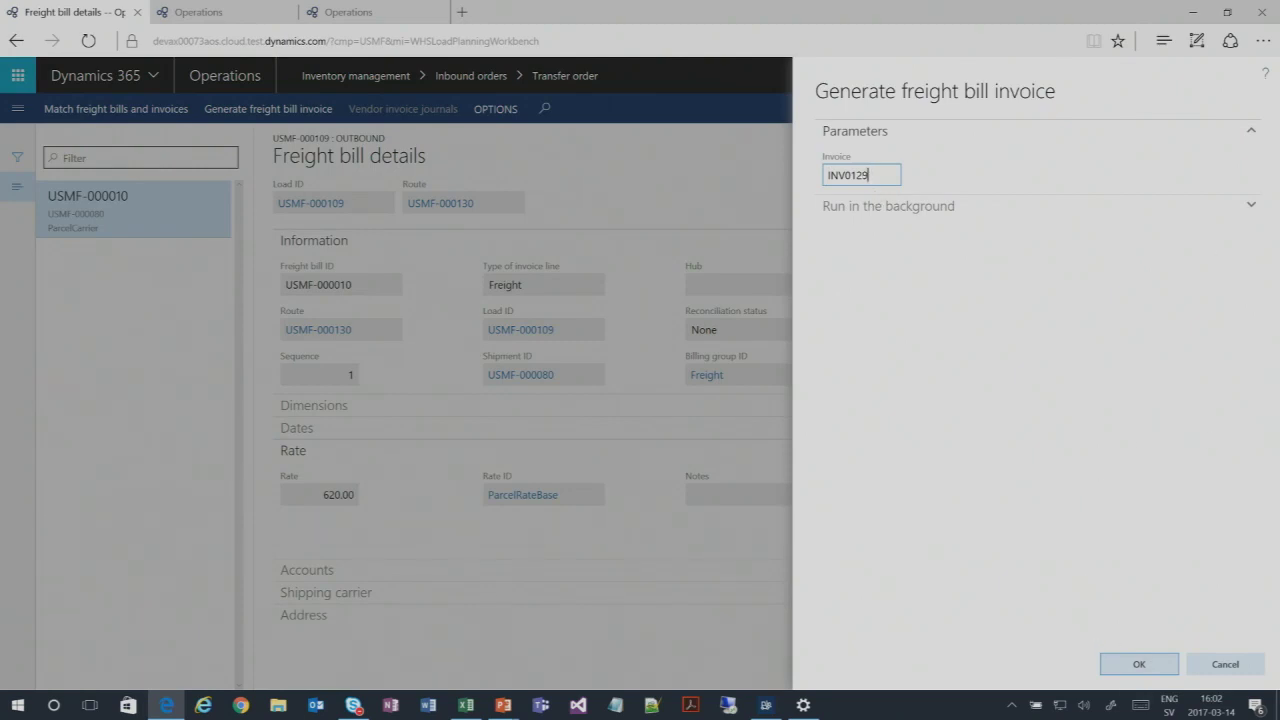
Generate freight invoice INV0129 and make it editable to adjust the invoice amount.
left_click(1120, 656)
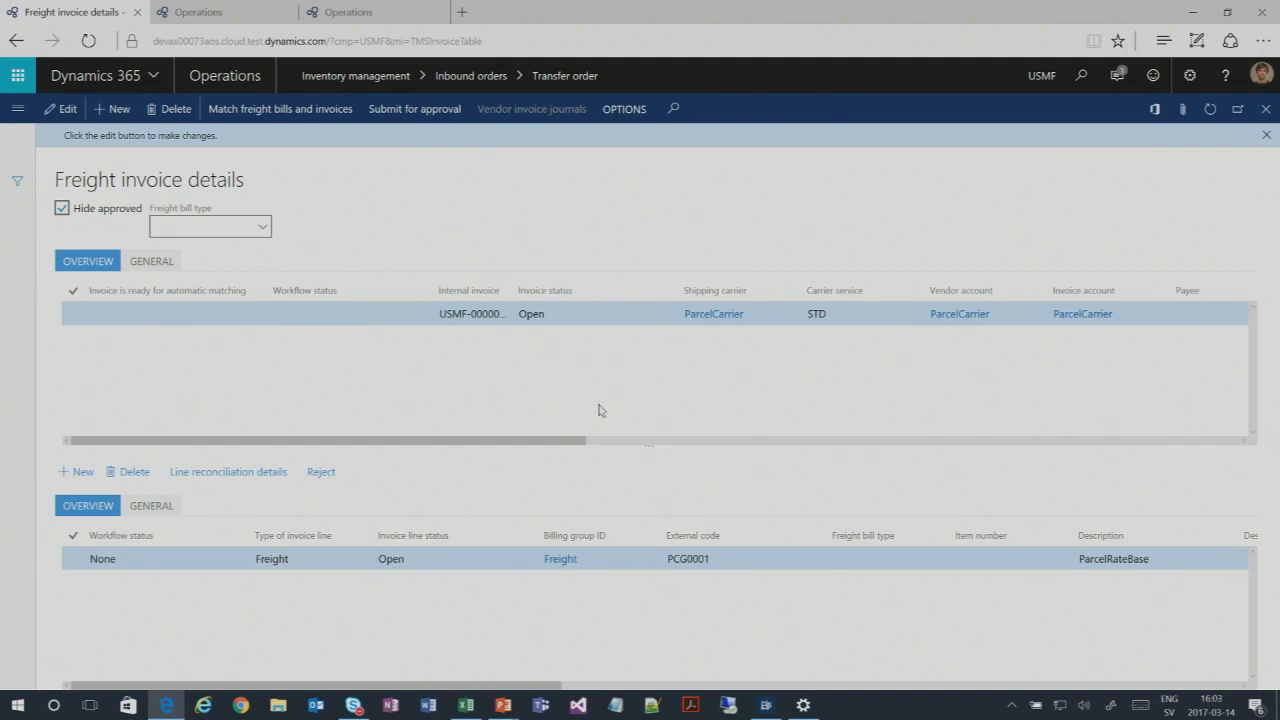
left_click_drag(560, 446, 1006, 477)
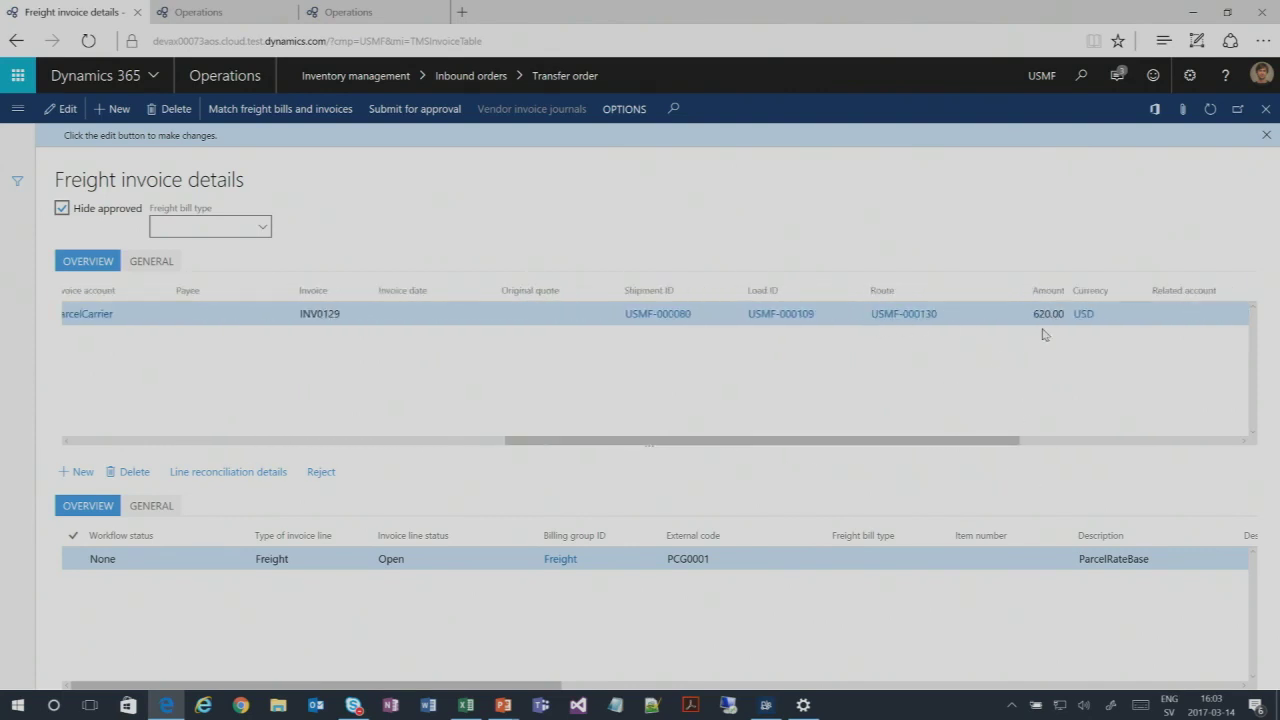
left_click(60, 109)
left_click(1025, 286)
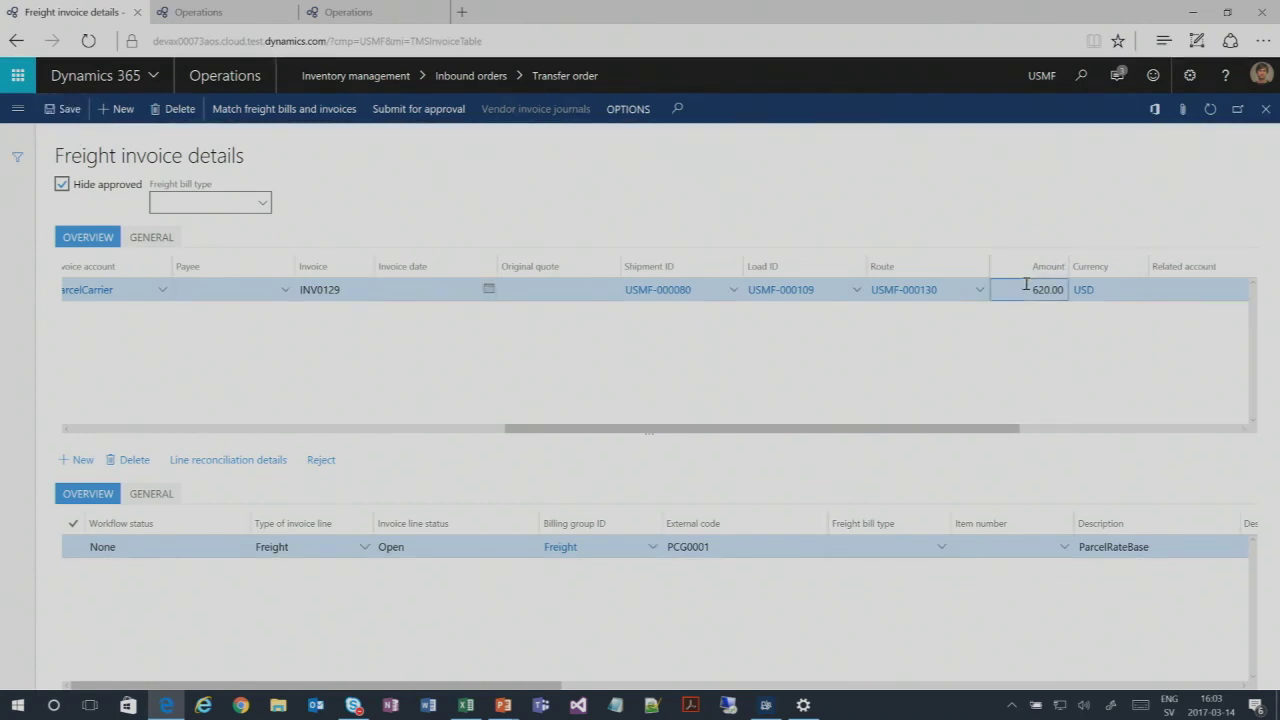
Change the invoice line's unit price from 620.00 to 650.00 and bring up freight bill matching.
scroll(781, 615, "right", 5)
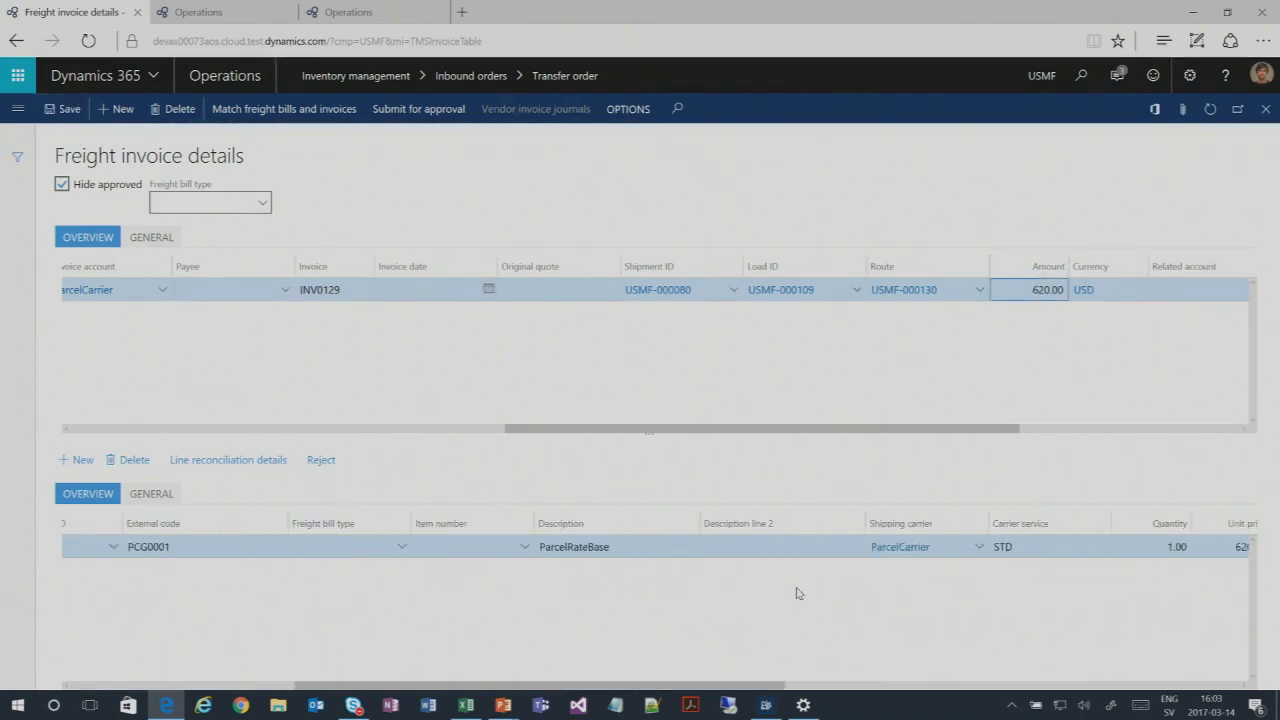
left_click(964, 547)
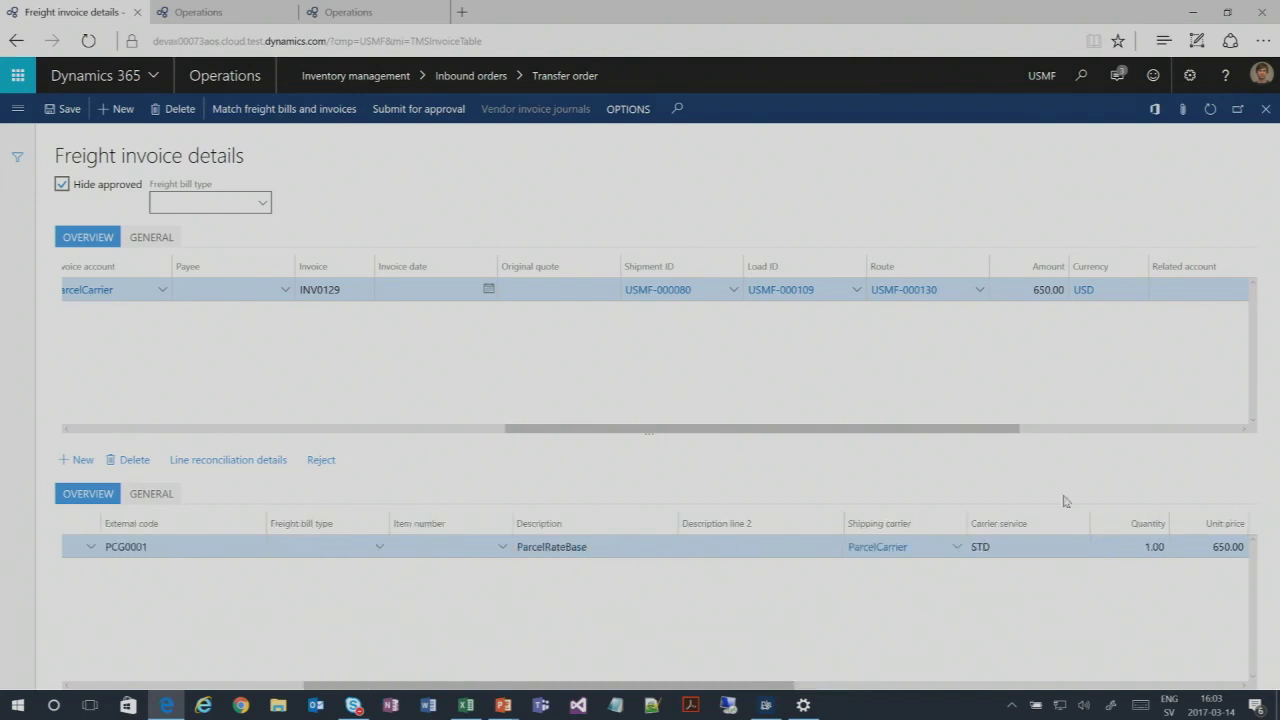
scroll(223, 294, "left", 10)
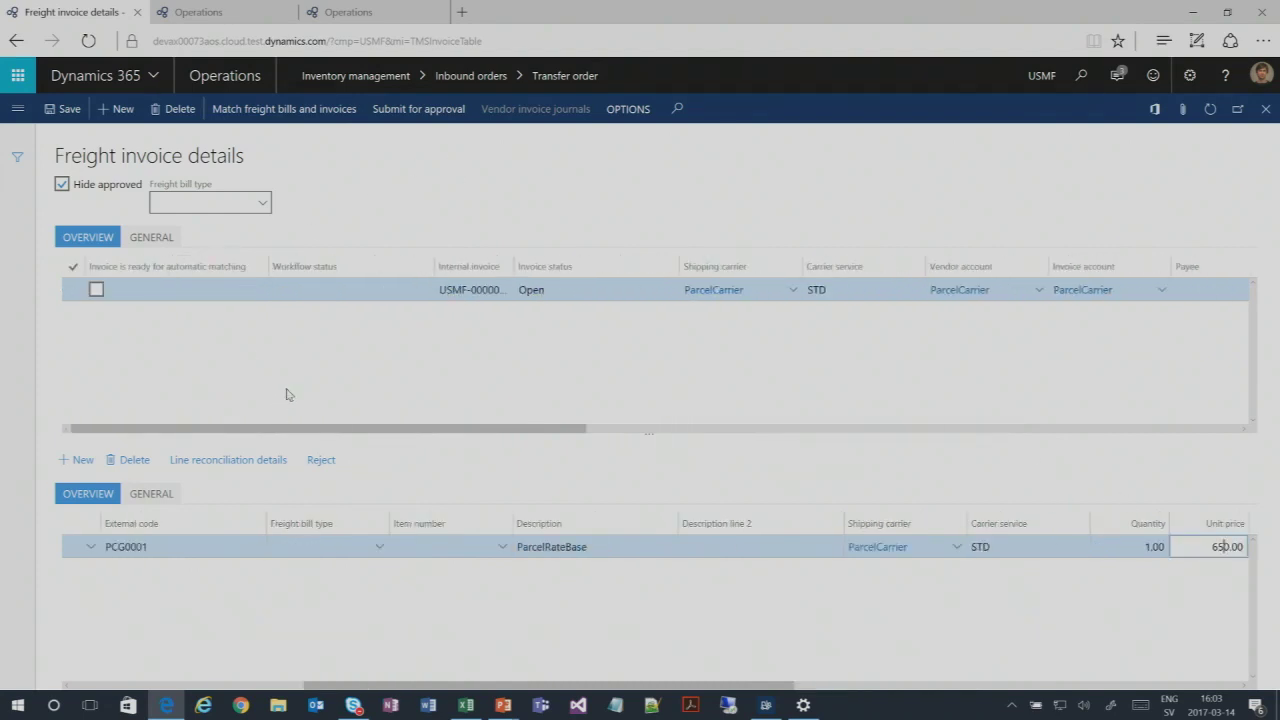
left_click(265, 112)
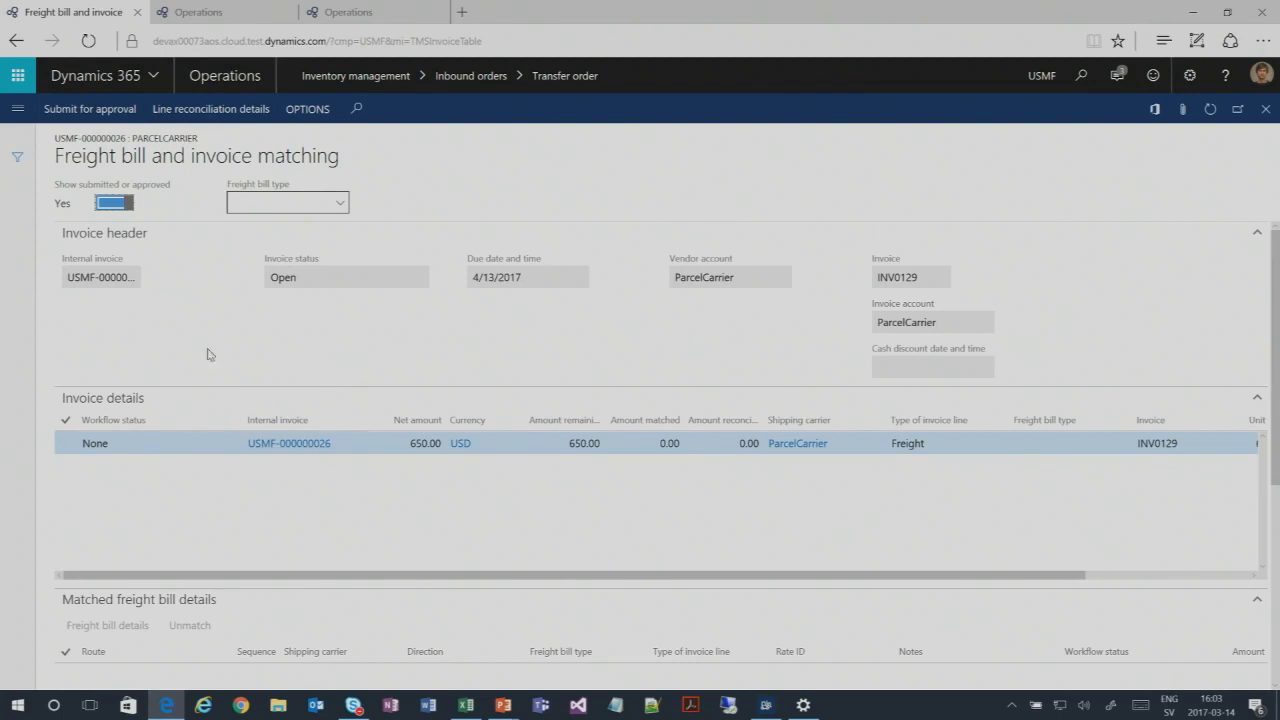
Match unmatched freight bill USMF-000130 to the INV0129 invoice line, leaving 620.00 matched and 30.00 remaining.
left_click(71, 440)
scroll(118, 344, "down", 1)
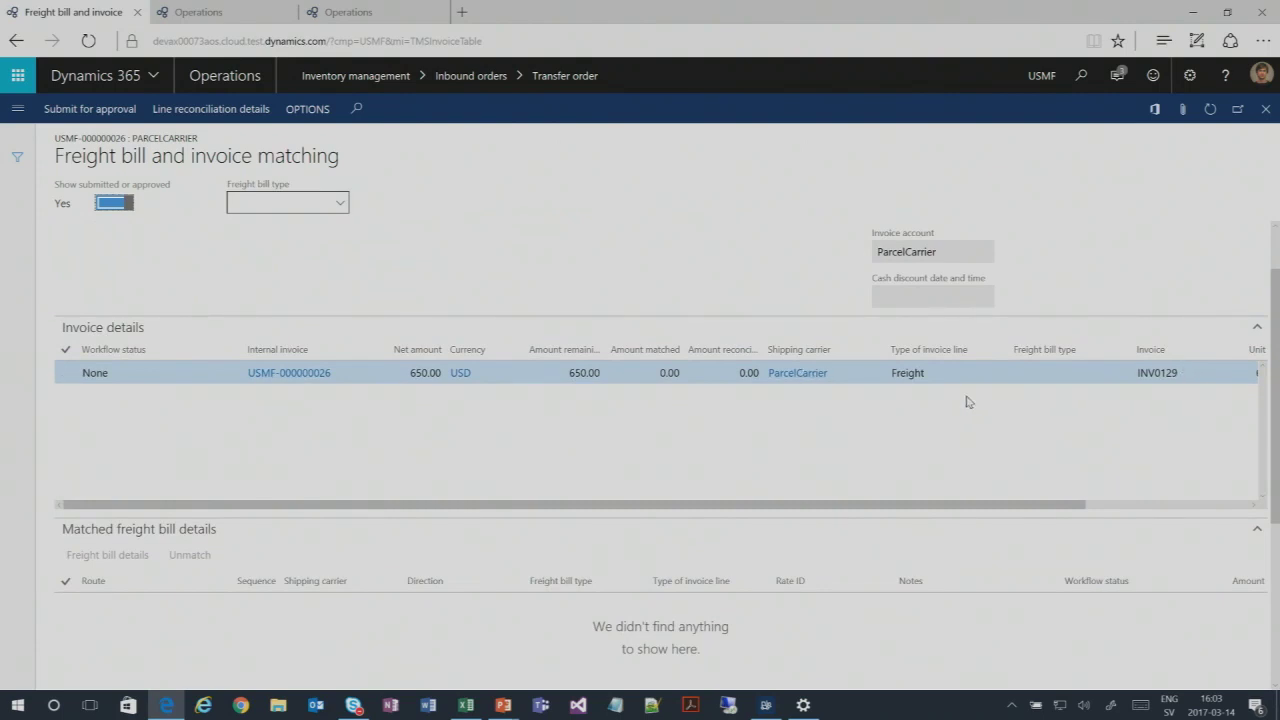
scroll(286, 528, "down", 2)
scroll(288, 540, "down", 3)
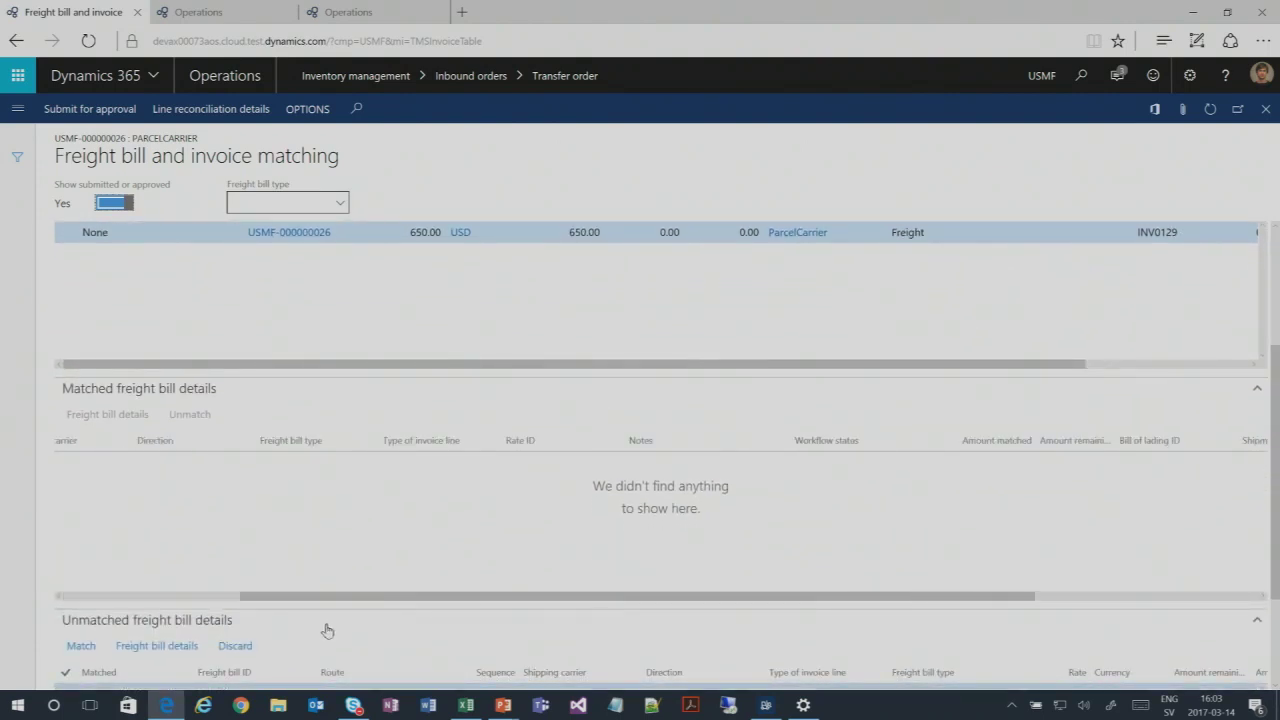
scroll(400, 594, "down", 2)
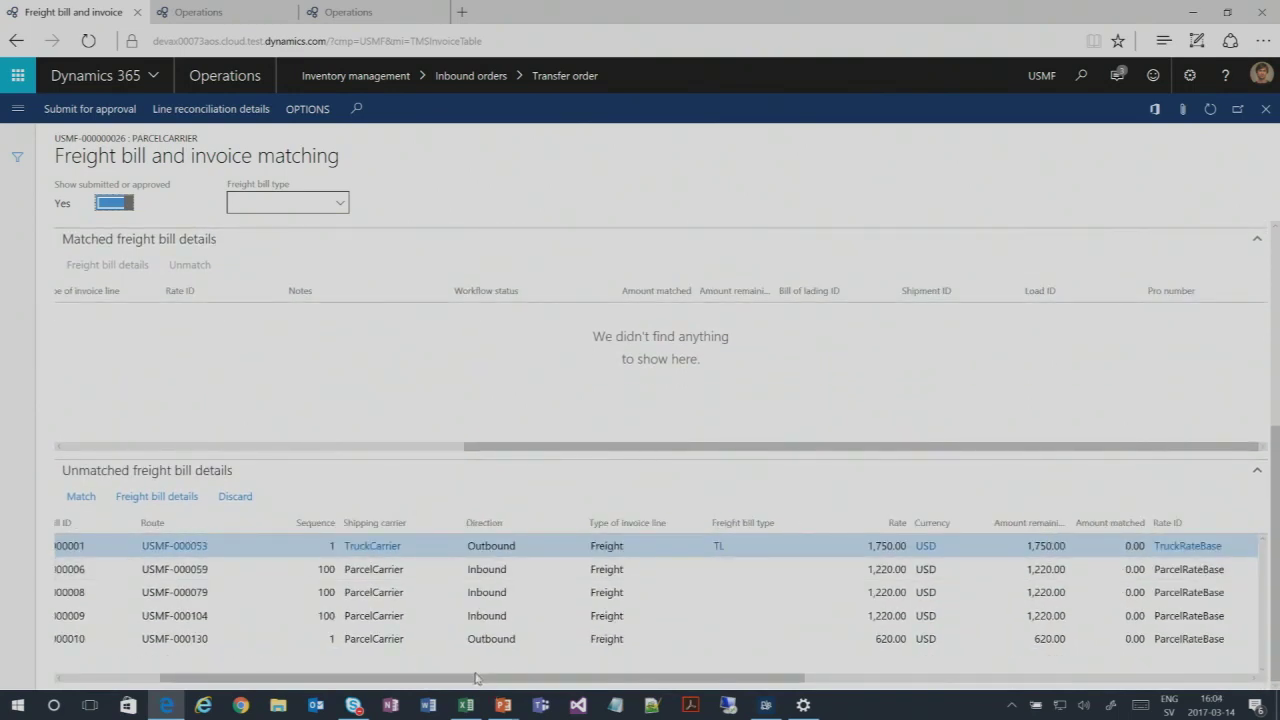
left_click_drag(509, 447, 52, 427)
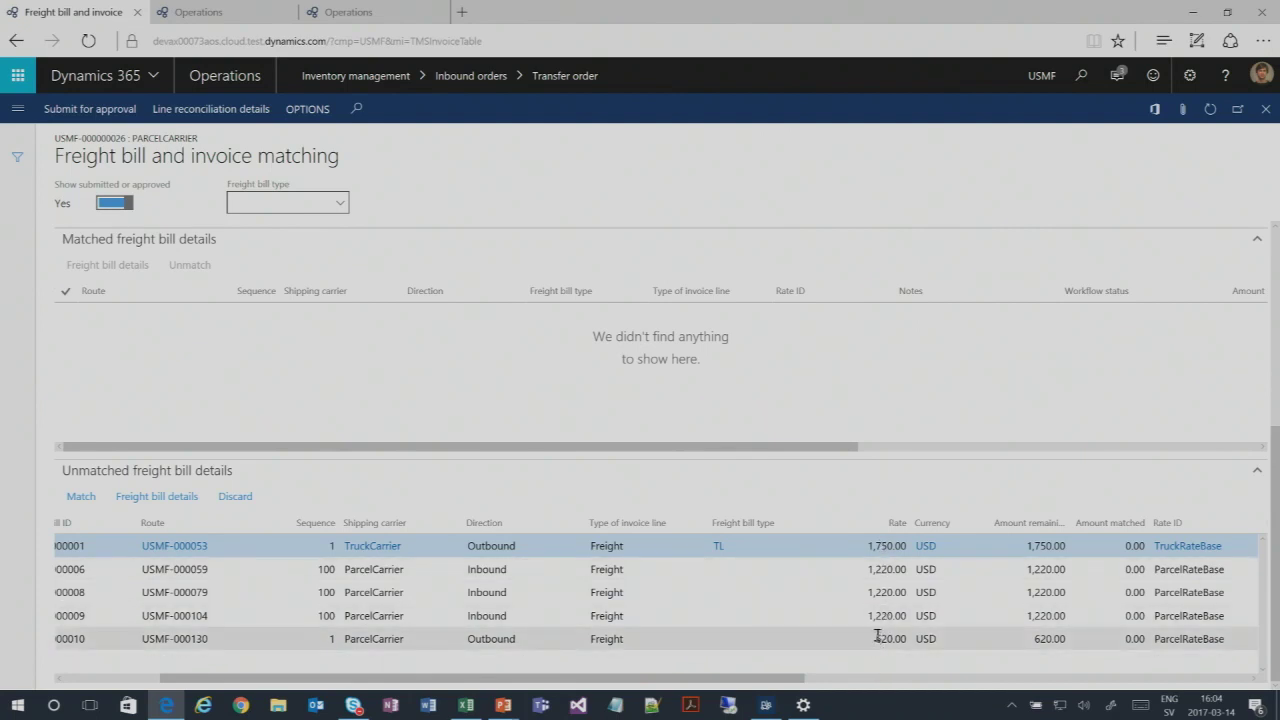
left_click(884, 641)
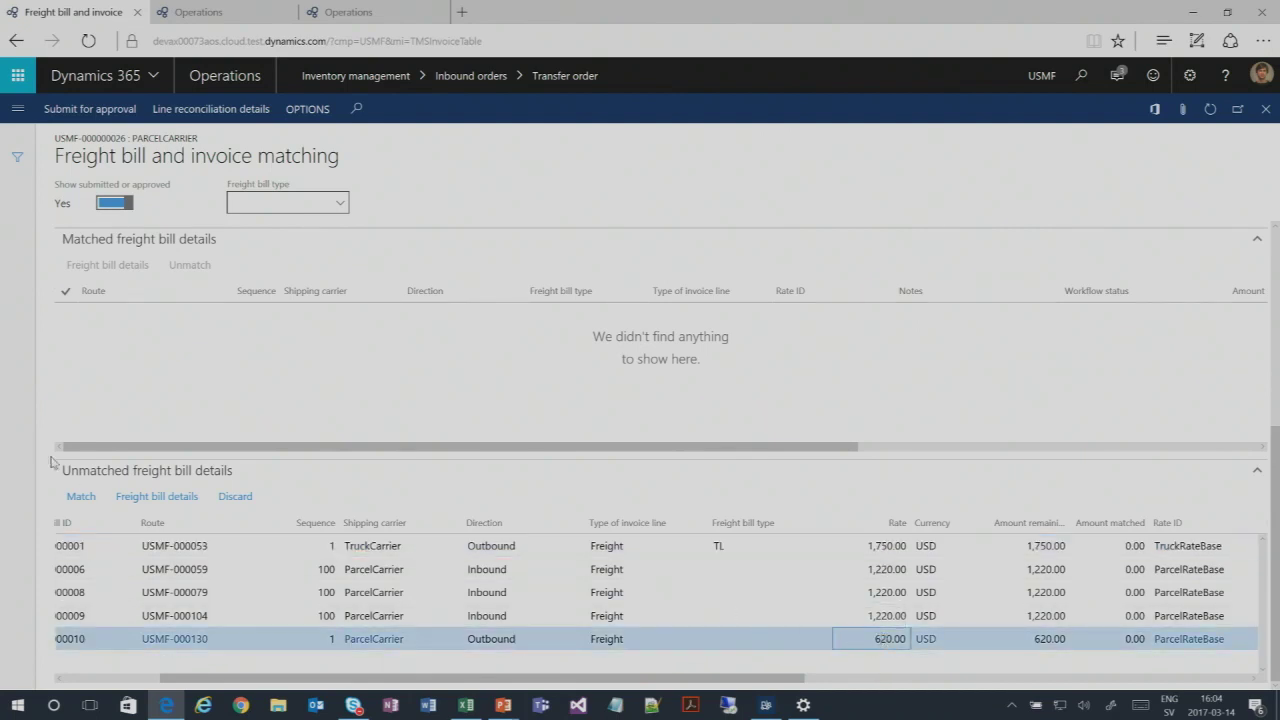
left_click(81, 498)
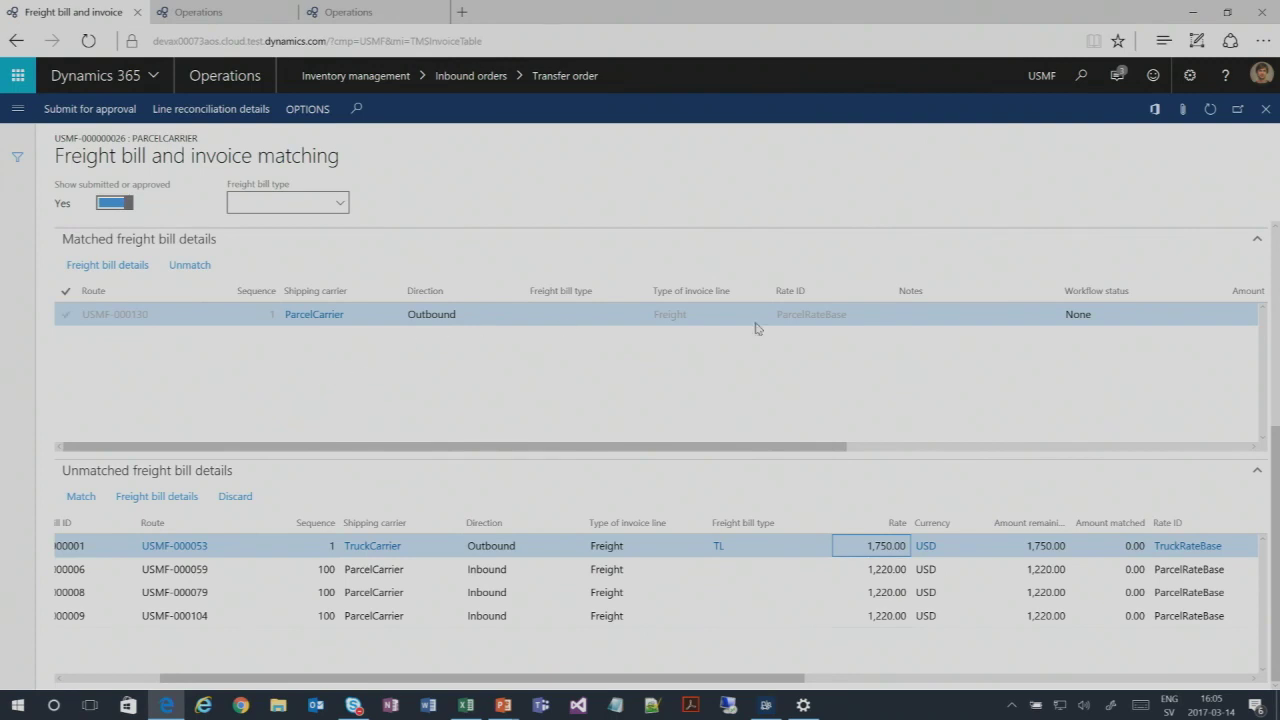
scroll(770, 260, "up", 1)
scroll(750, 370, "up", 2)
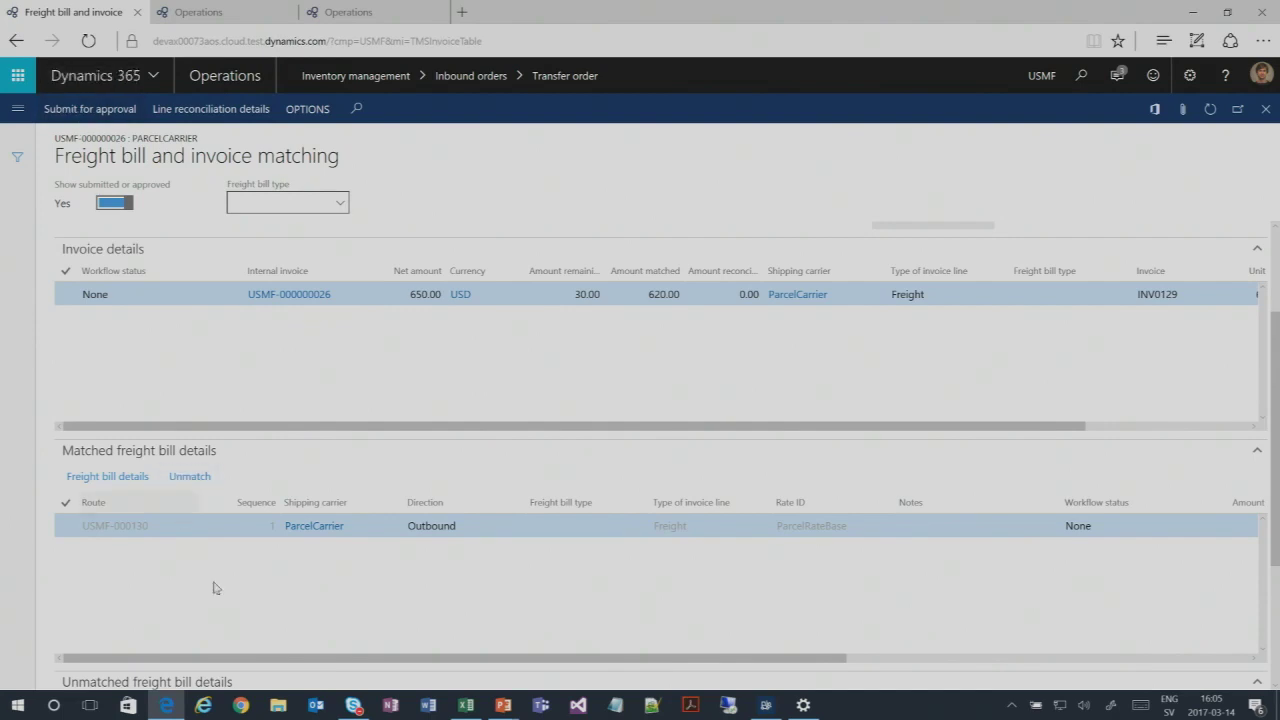
Submit INV0129, reconciling the 30.00 remainder with reason code Approved.
left_click(90, 112)
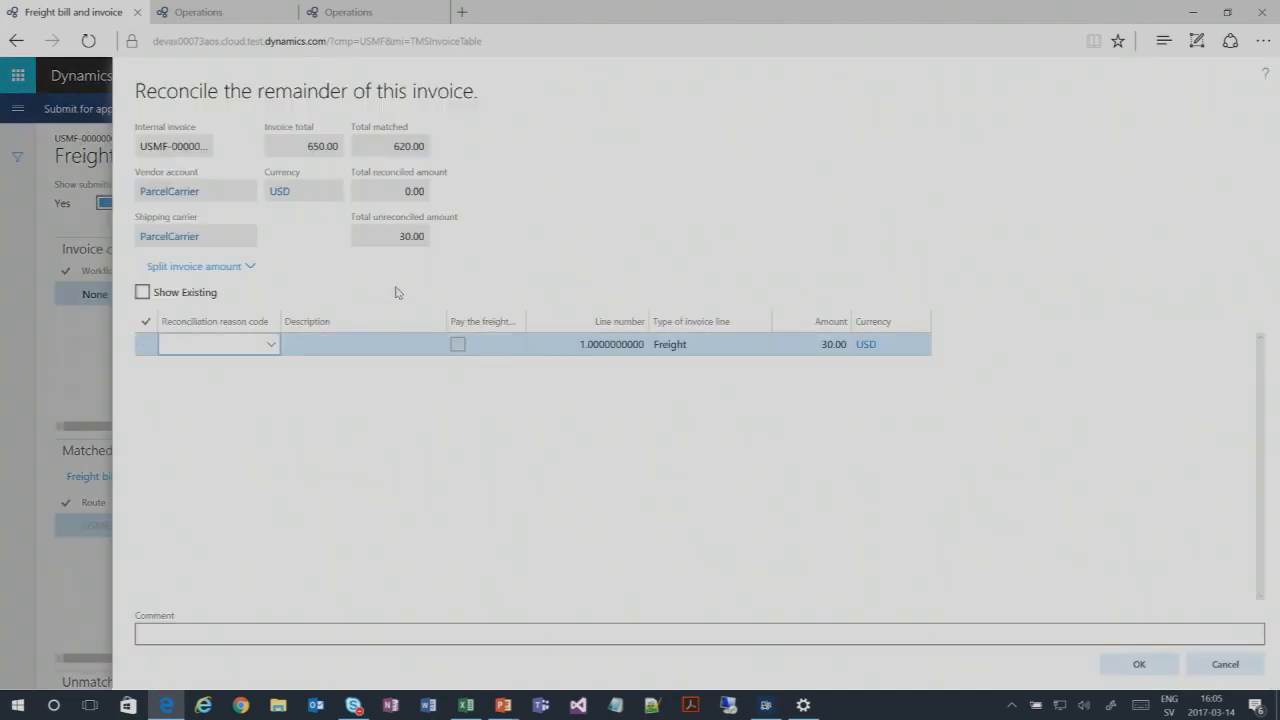
left_click(823, 337)
mouse_move(823, 340)
left_mouse_down()
mouse_move(846, 341)
mouse_move(834, 341)
left_mouse_up()
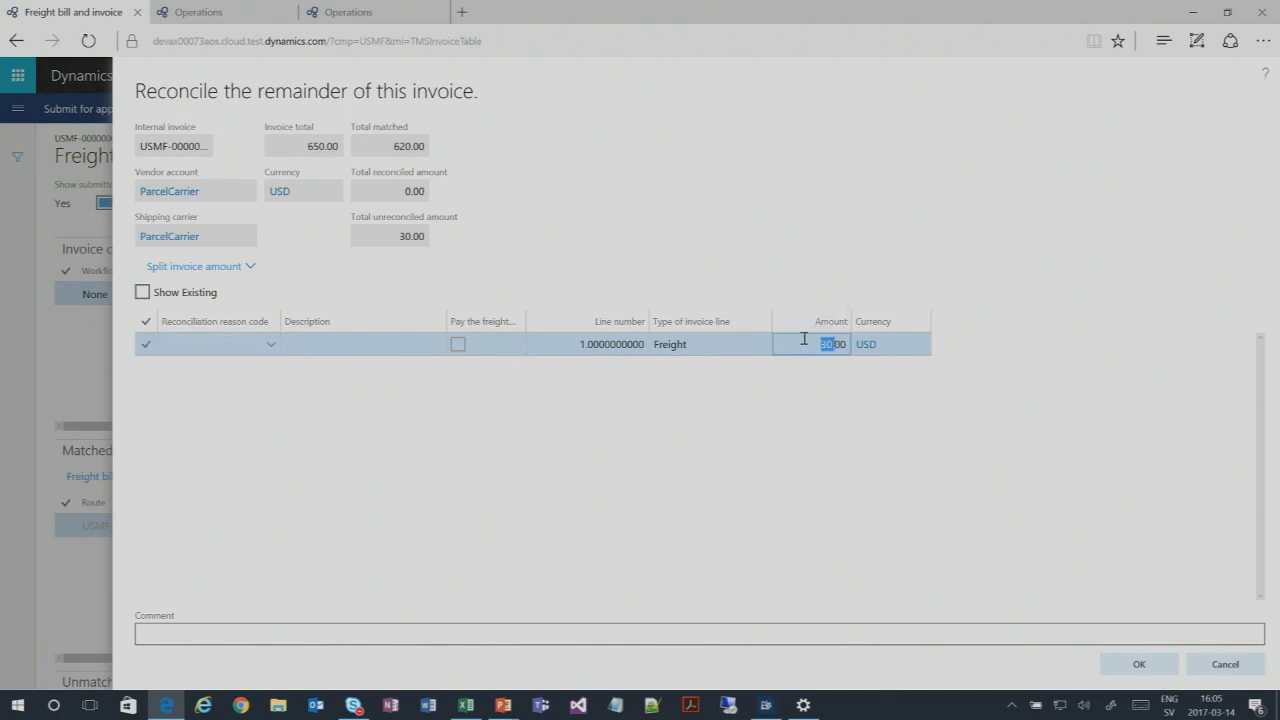
left_click(809, 345)
left_click(270, 346)
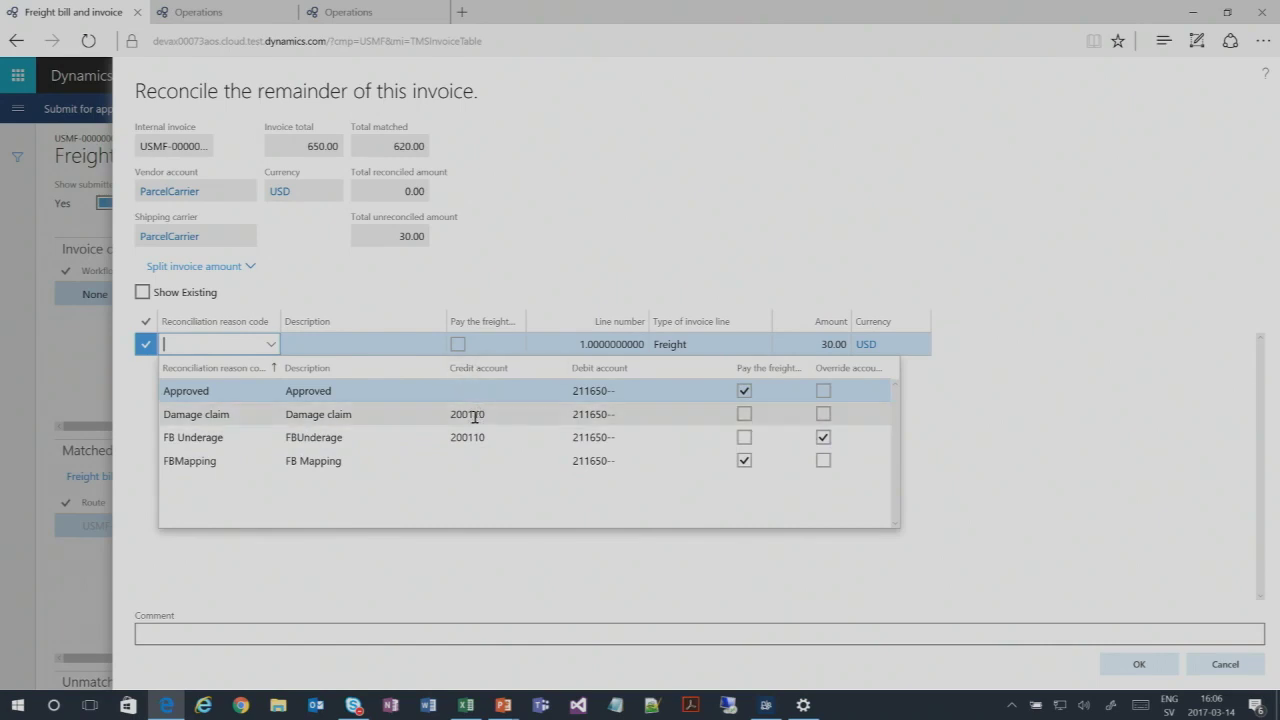
mouse_move(475, 416)
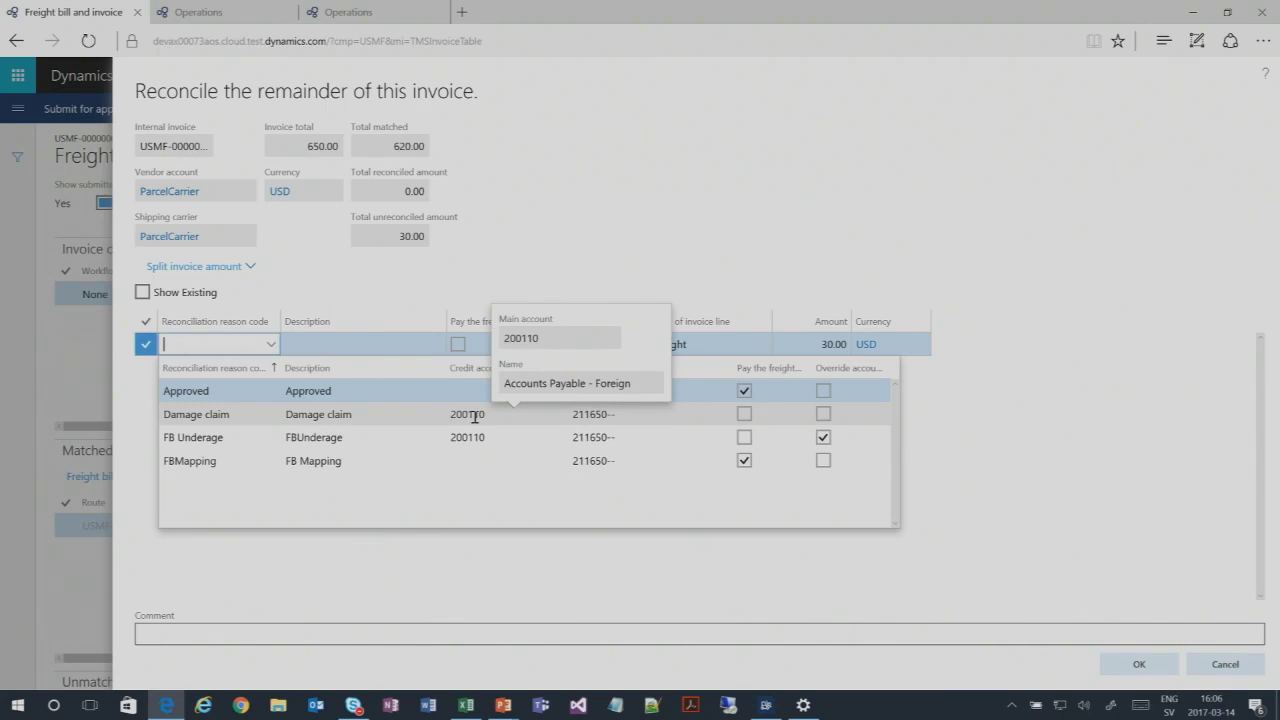
left_click(200, 391)
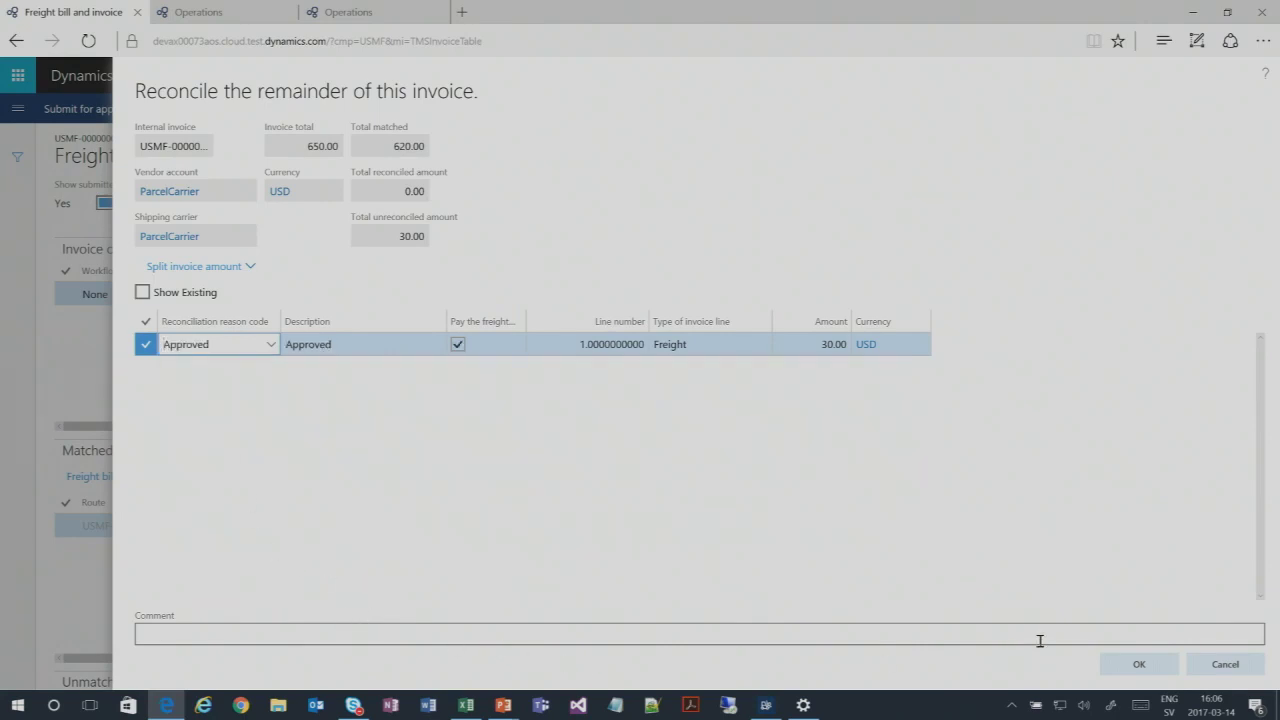
left_click(1120, 668)
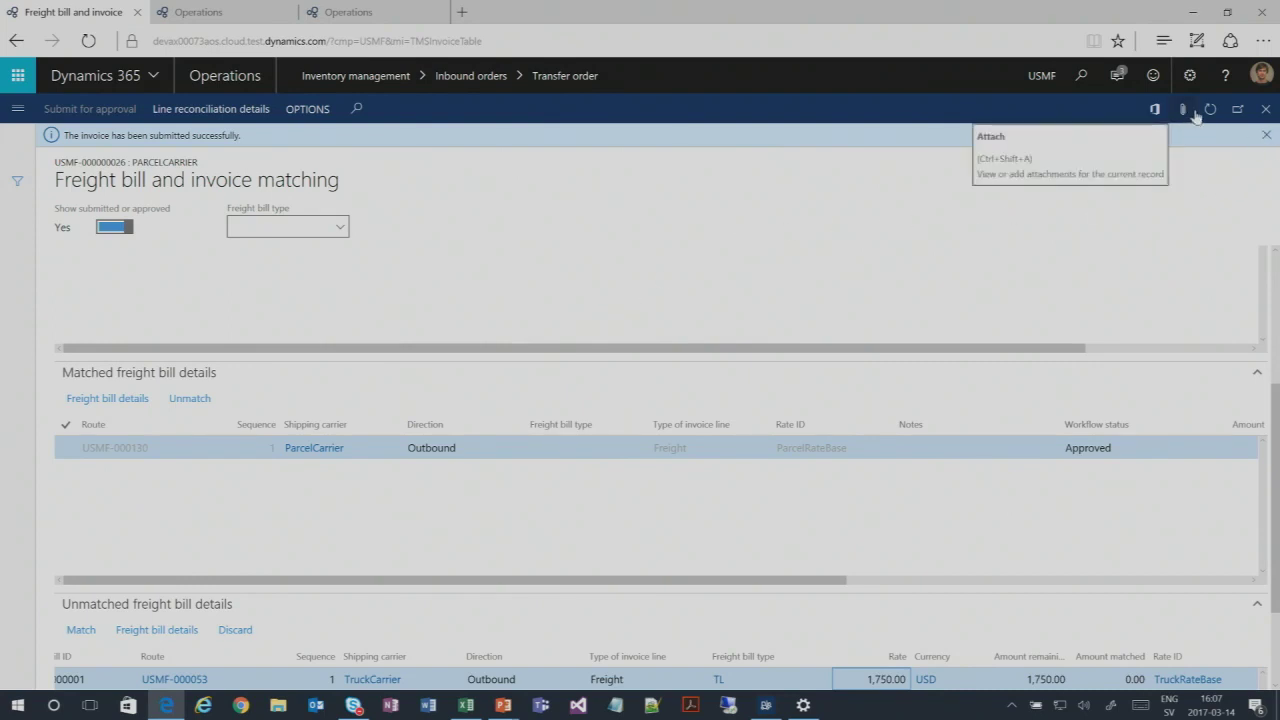
Refresh and review the line reconciliation details, then close them and the matching page.
left_click(1210, 109)
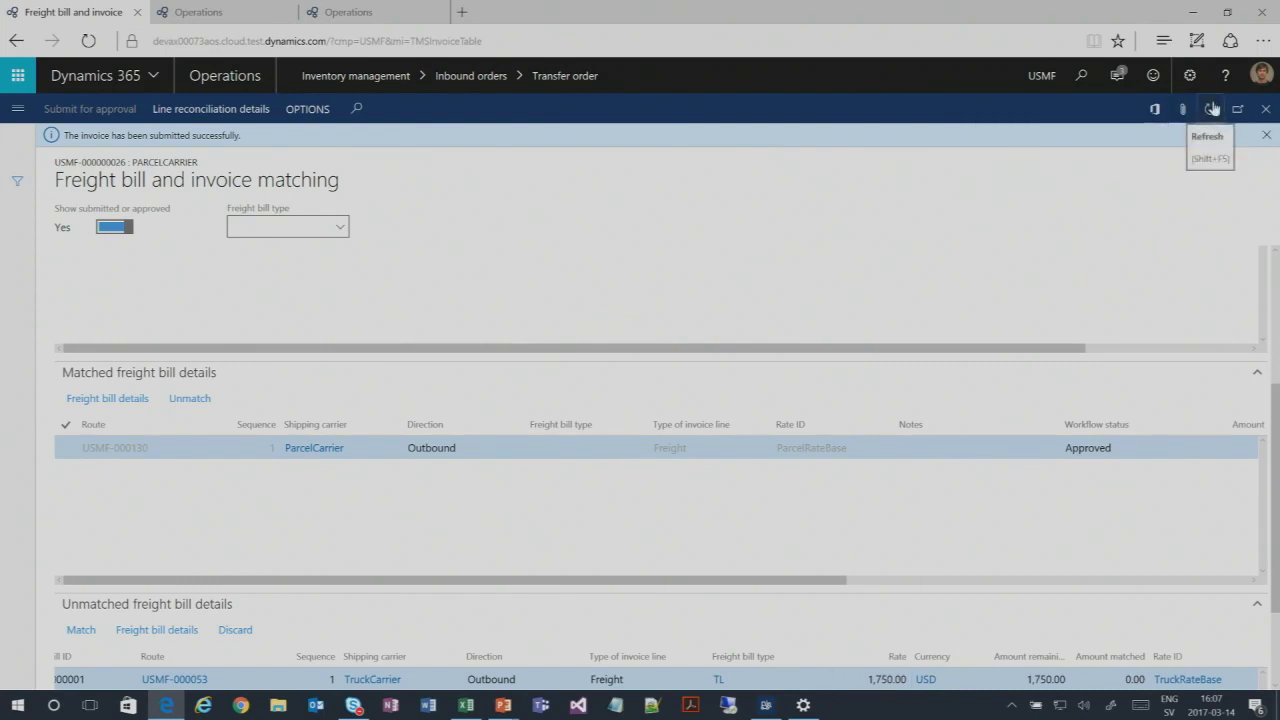
left_click(192, 109)
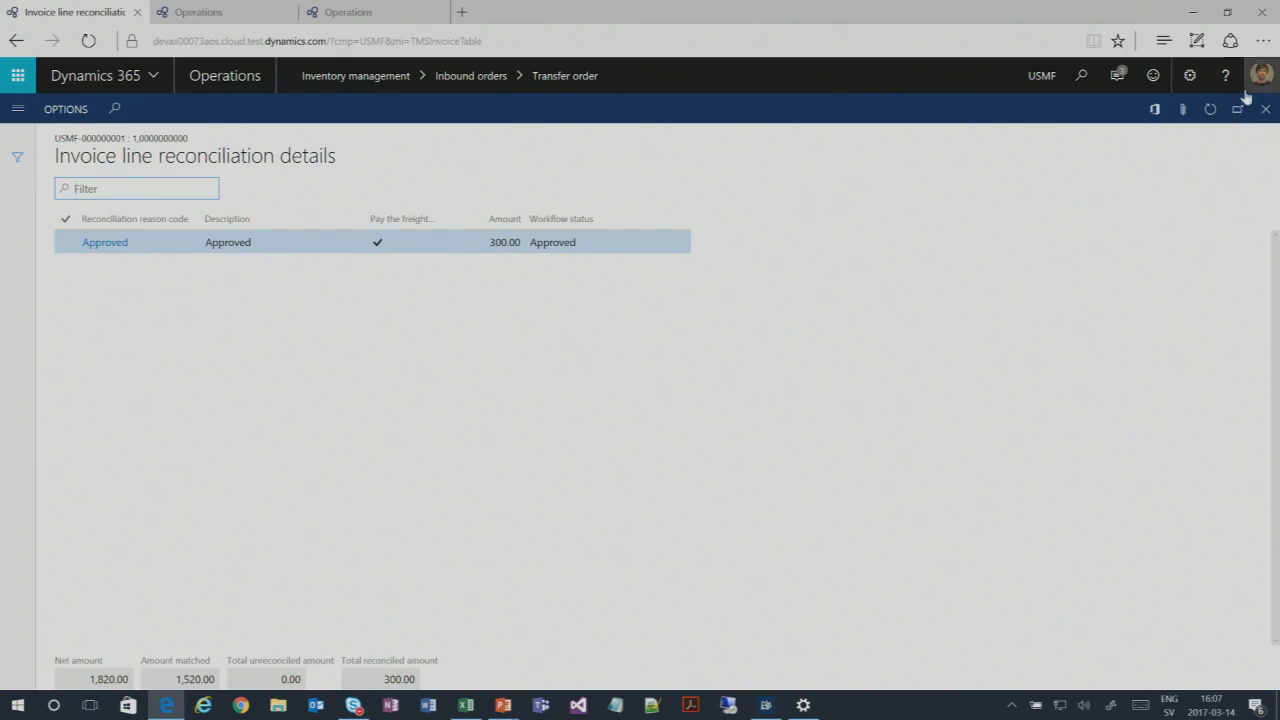
left_click(1264, 111)
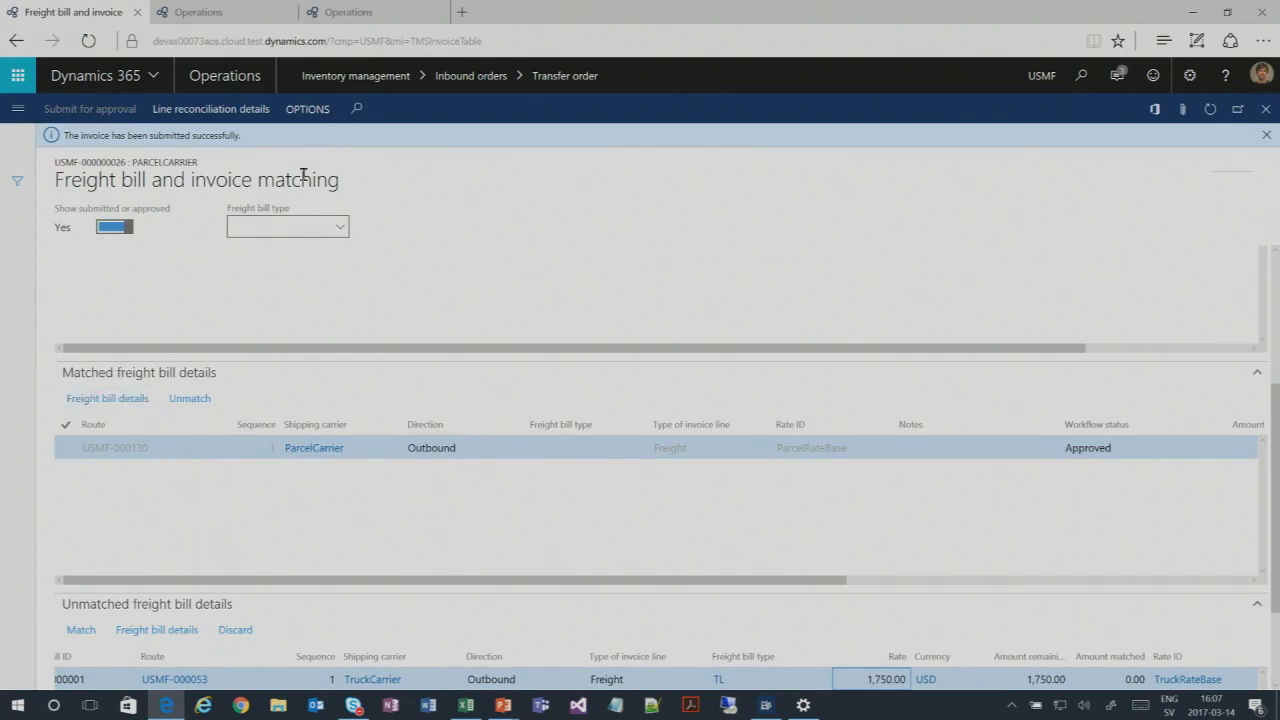
left_click(1266, 110)
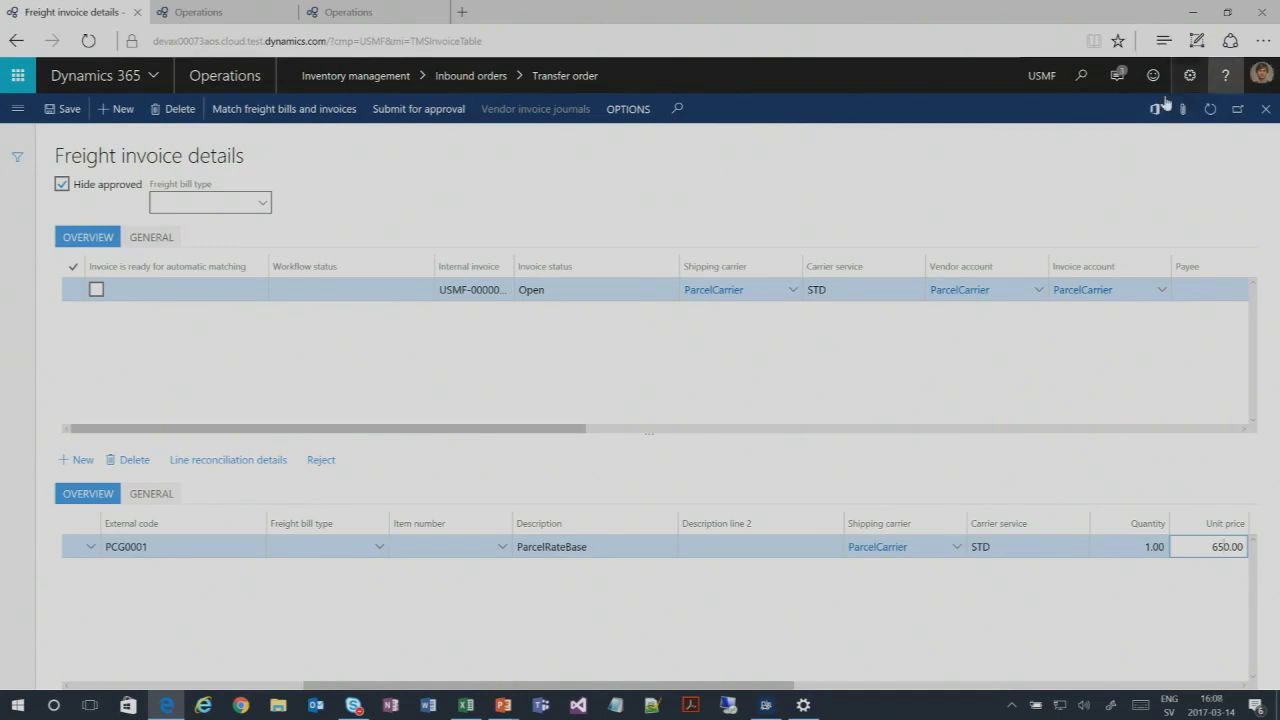
Include approved invoices and view the last approved ParcelCarrier invoice's vendor invoice journals, showing 00588.
left_click(1210, 109)
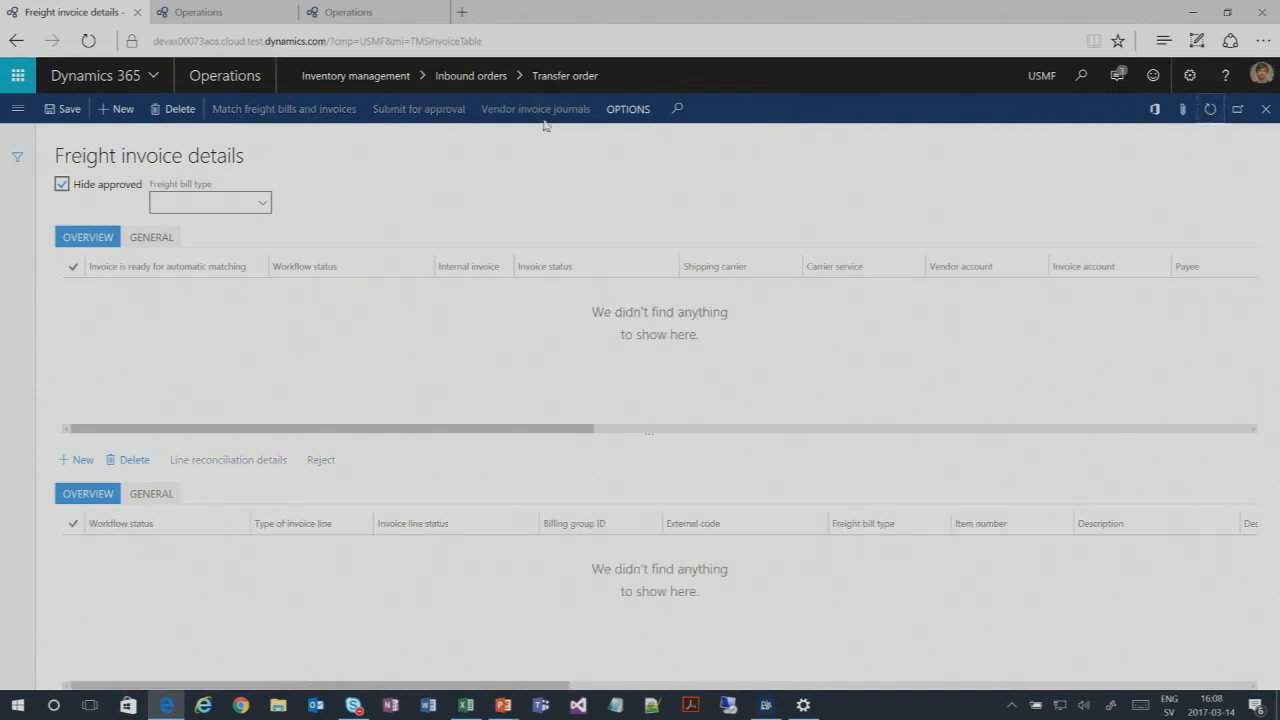
left_click(62, 185)
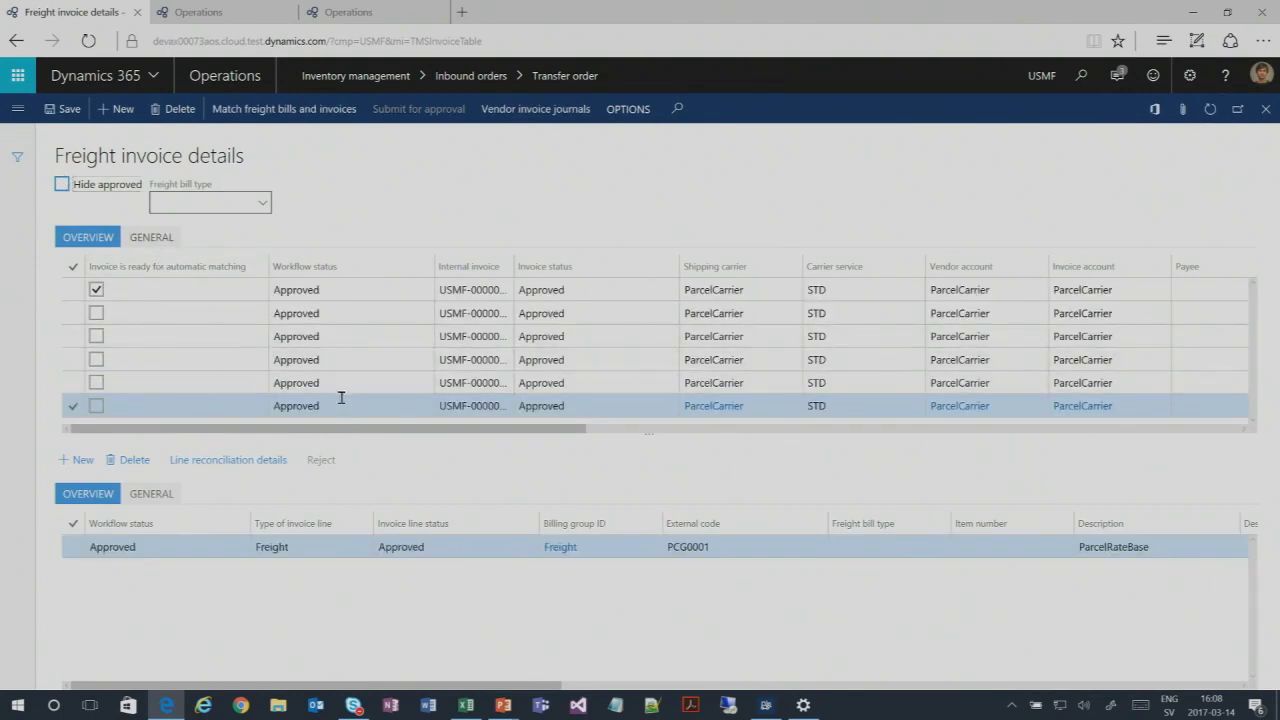
left_click(343, 404)
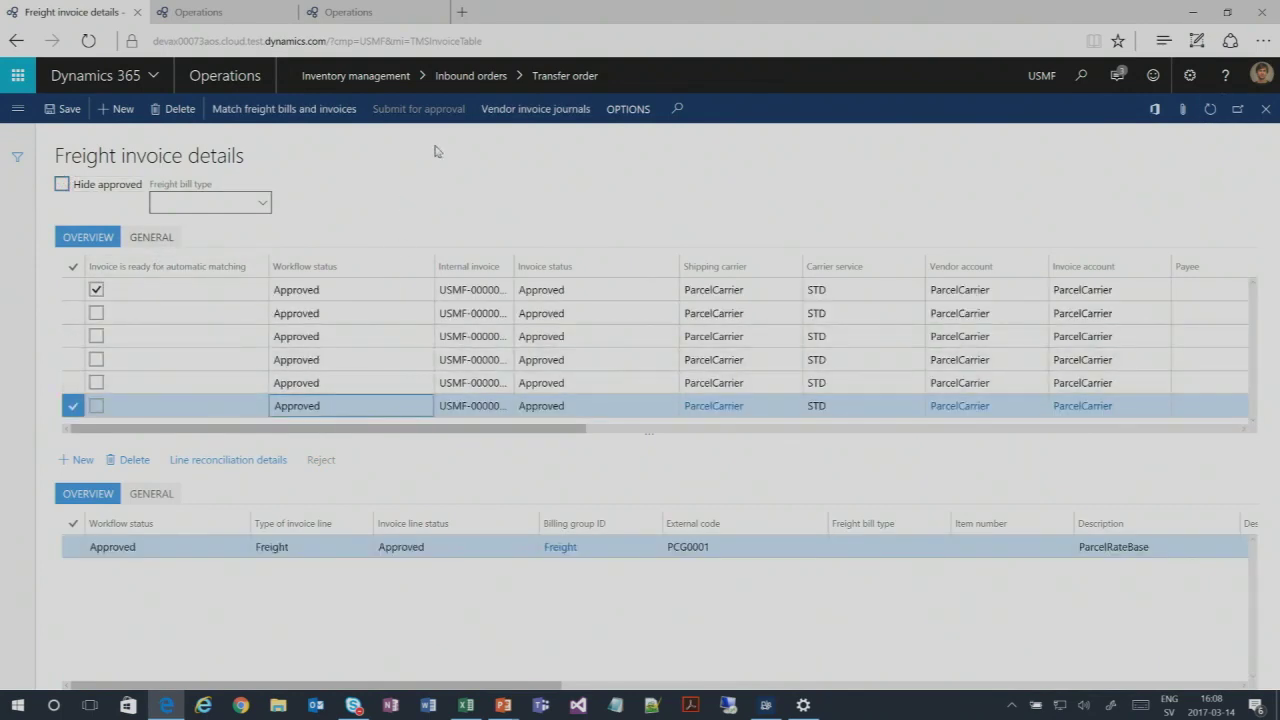
left_click(522, 112)
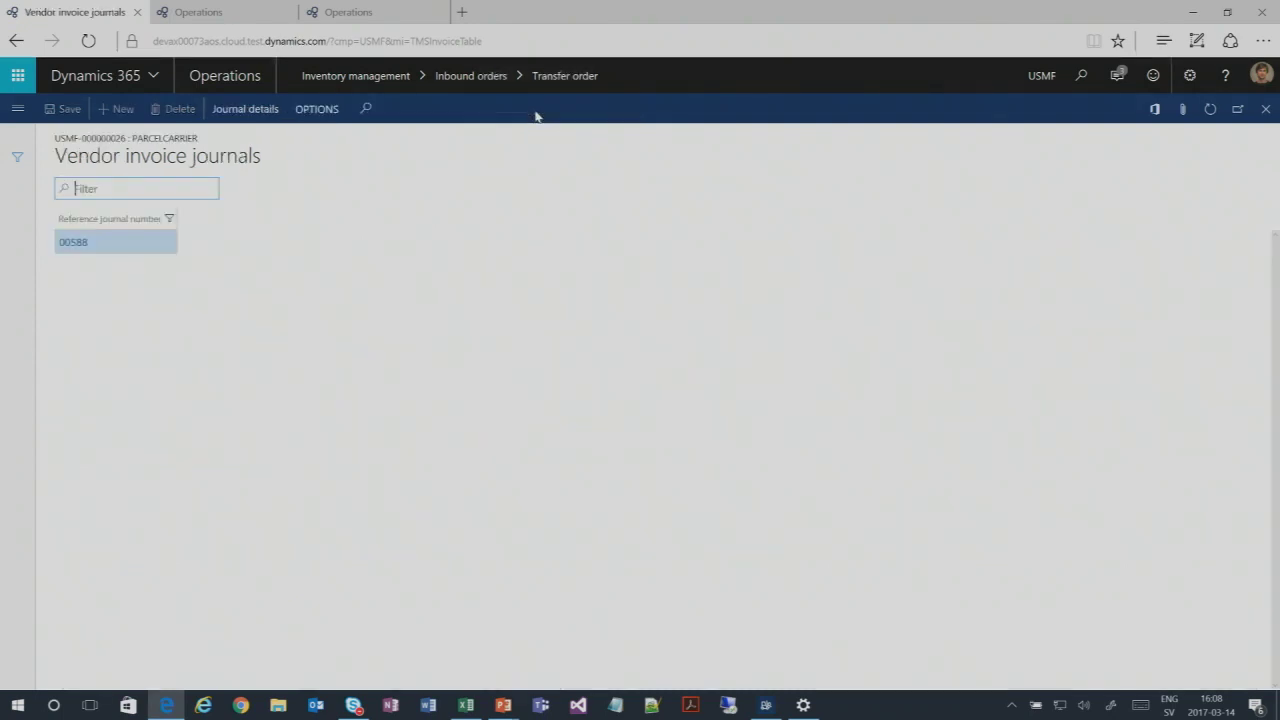
Review journal 00588, then return to the PowerPoint slide show and advance to Related Sessions.
left_click(72, 243)
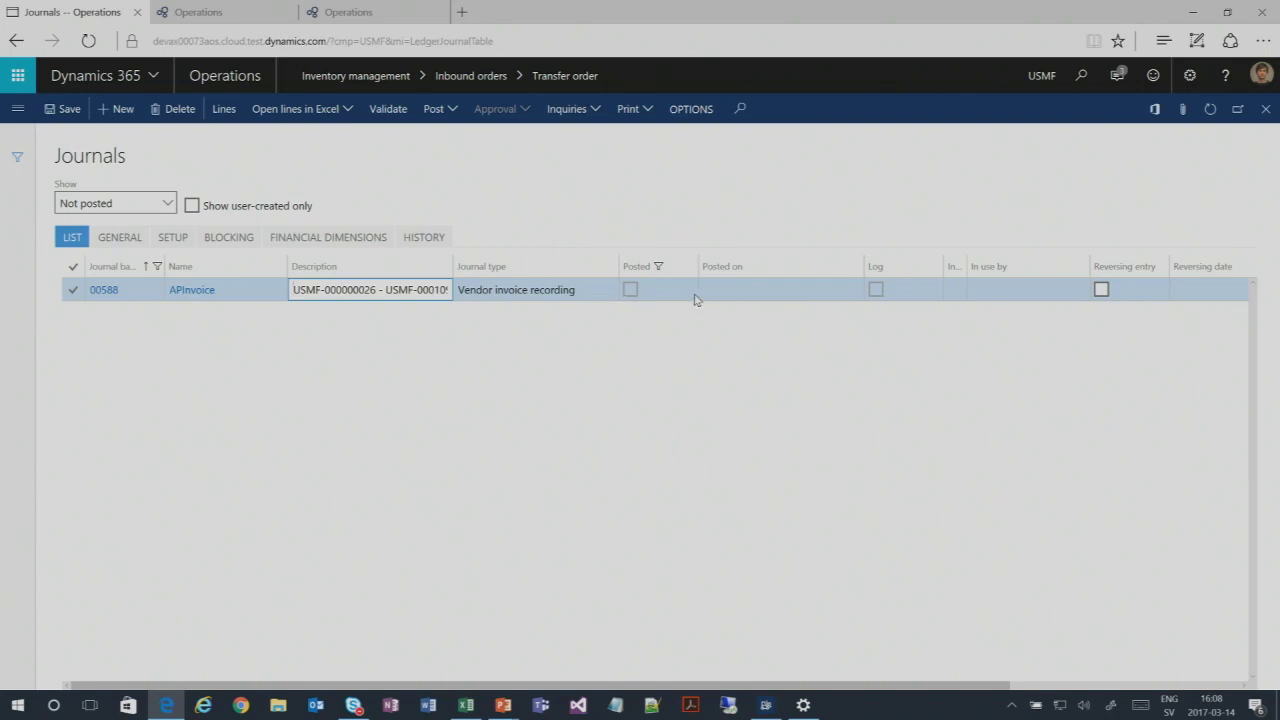
left_click(1266, 110)
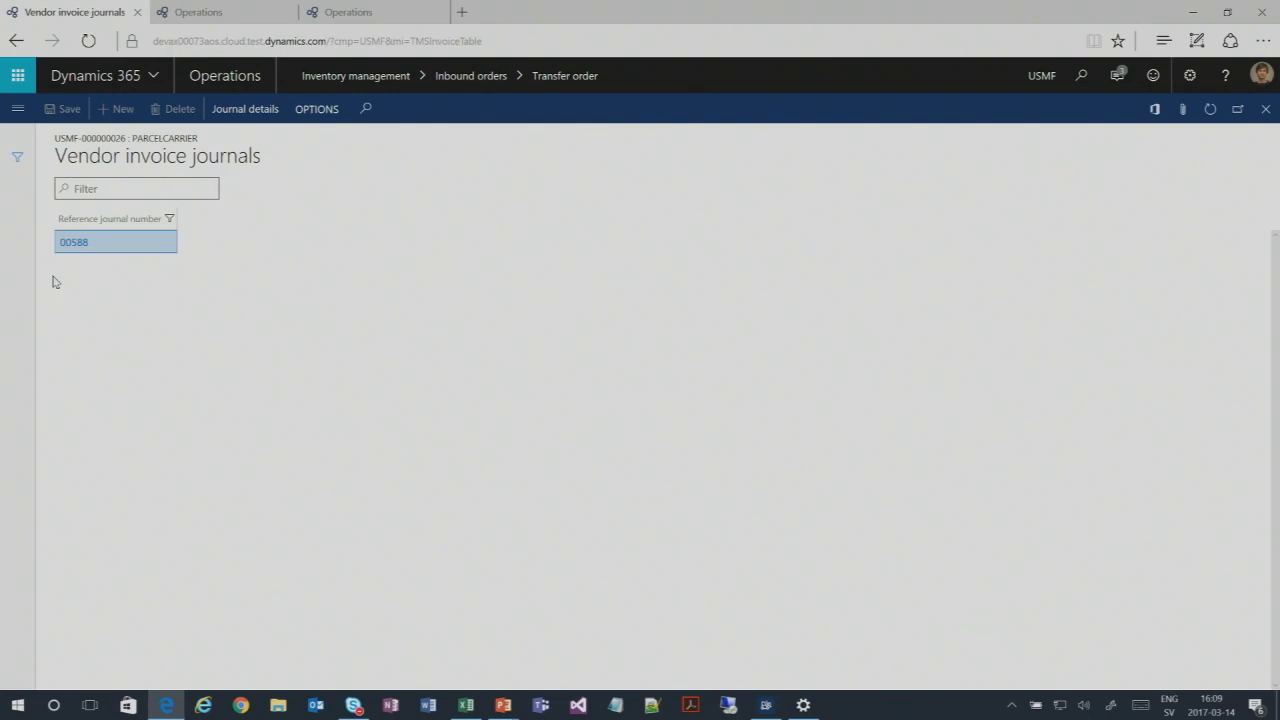
key("alt+Tab")
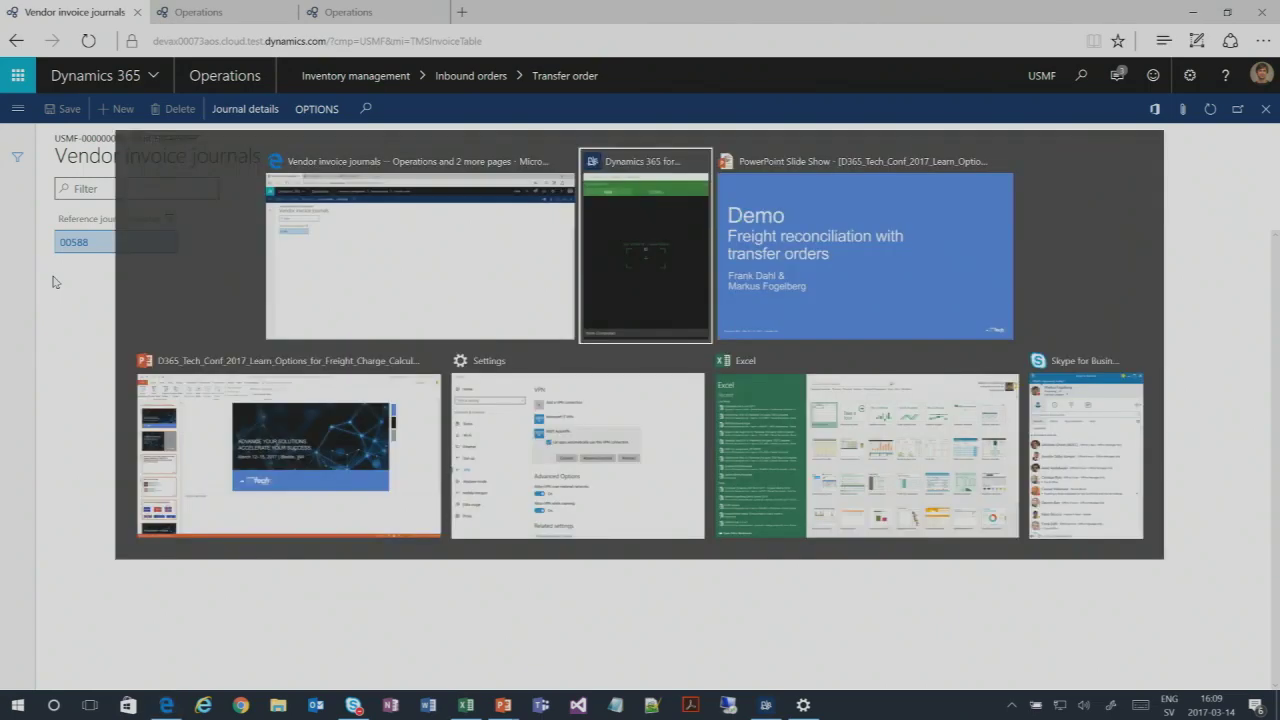
key("alt+Tab")
key("Right")
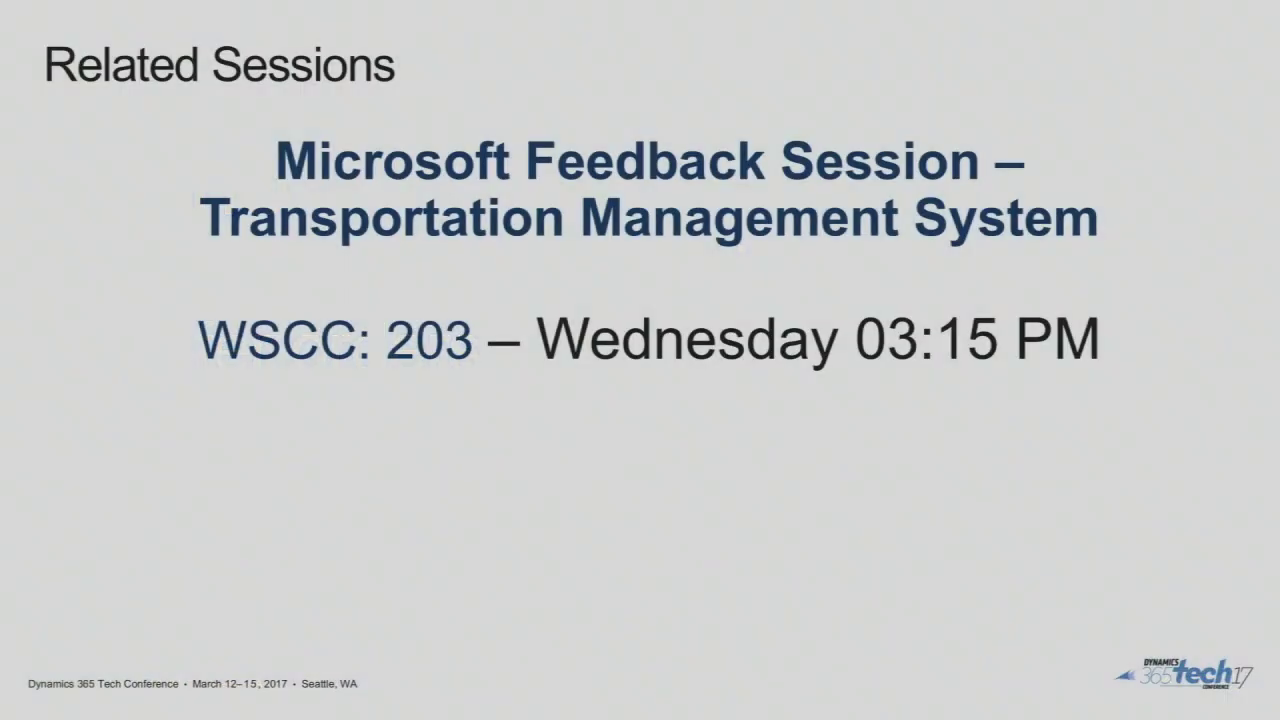